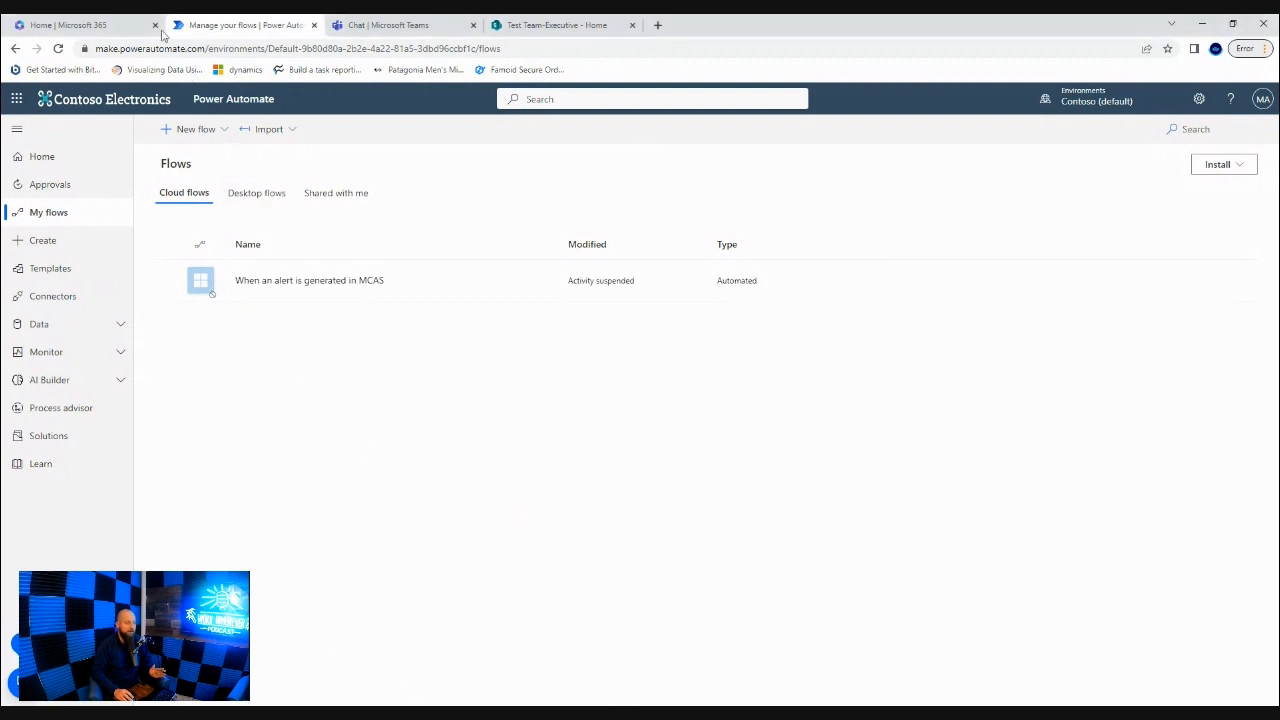
# Look up Power Automate in the full list of Microsoft 365 apps from the Microsoft 365 home page.
pyautogui.click(91, 25)
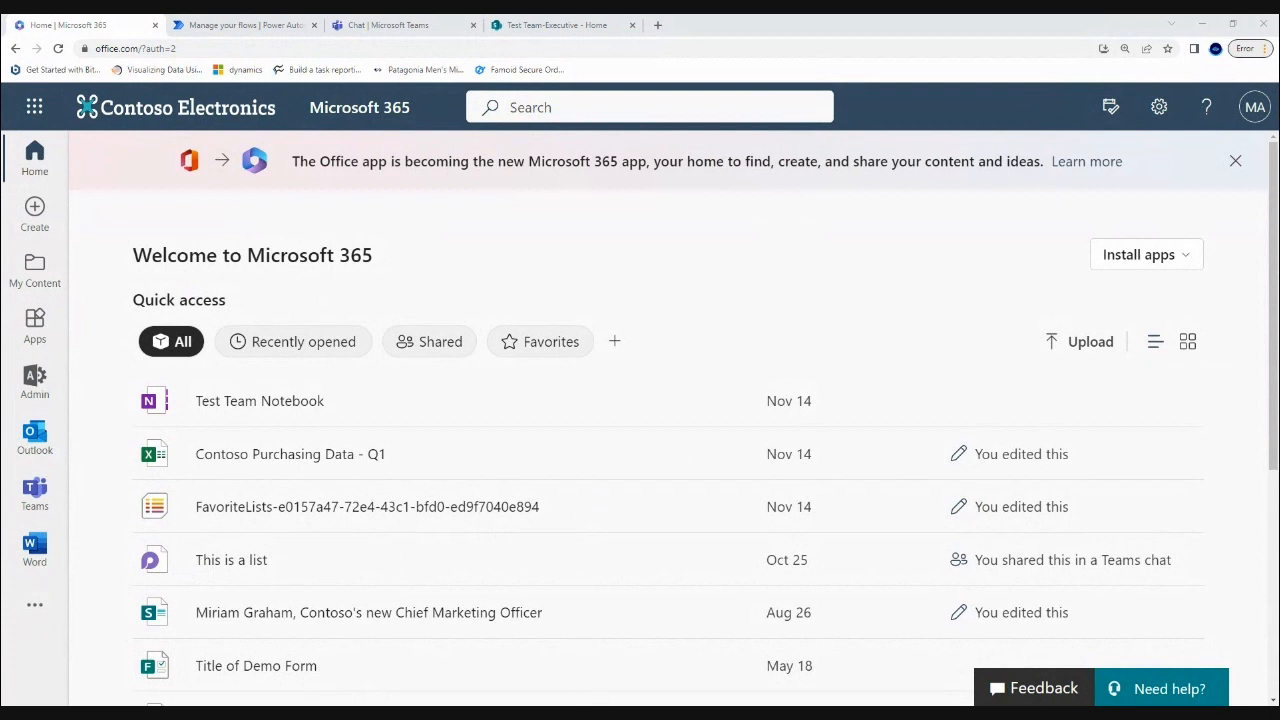
pyautogui.click(615, 659)
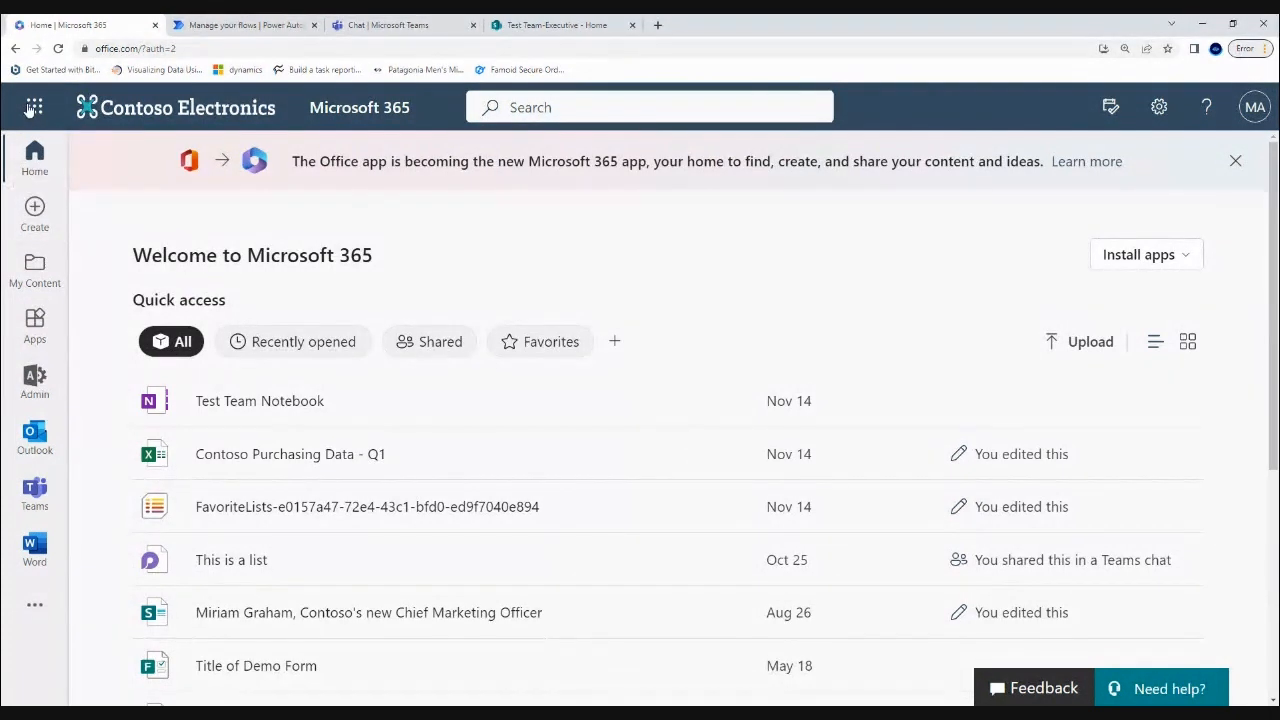
pyautogui.click(32, 108)
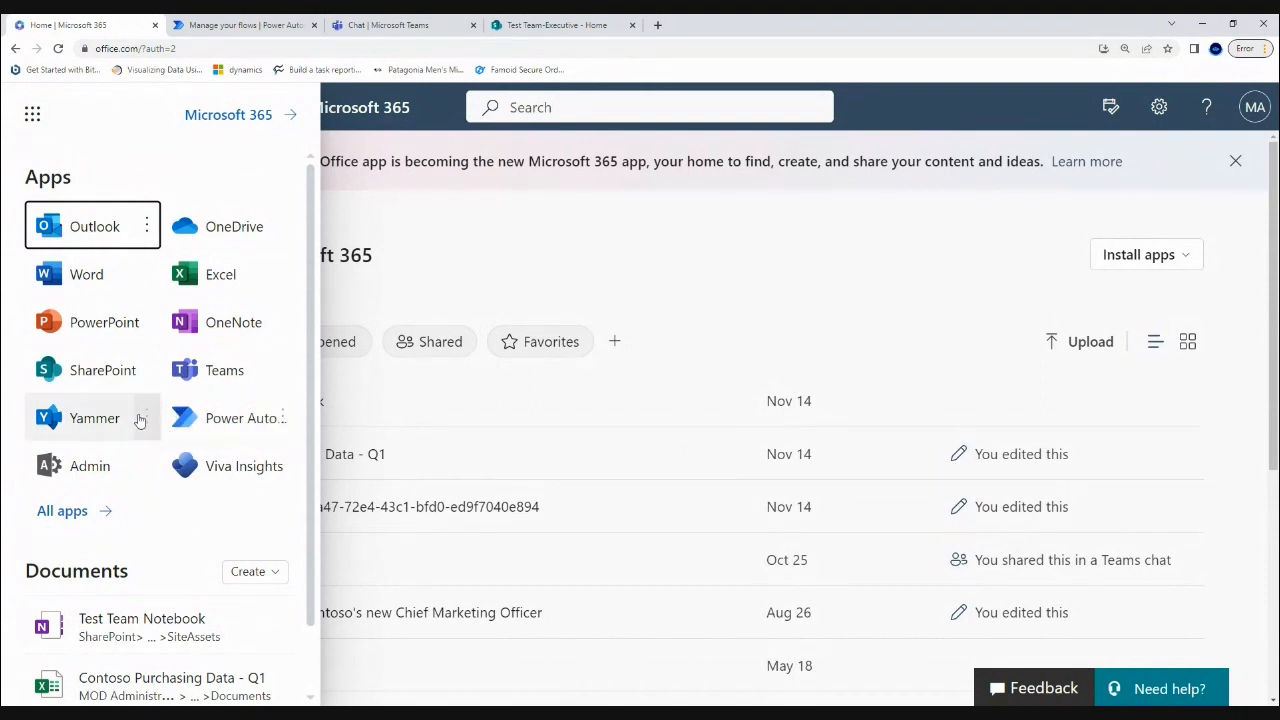
pyautogui.click(79, 522)
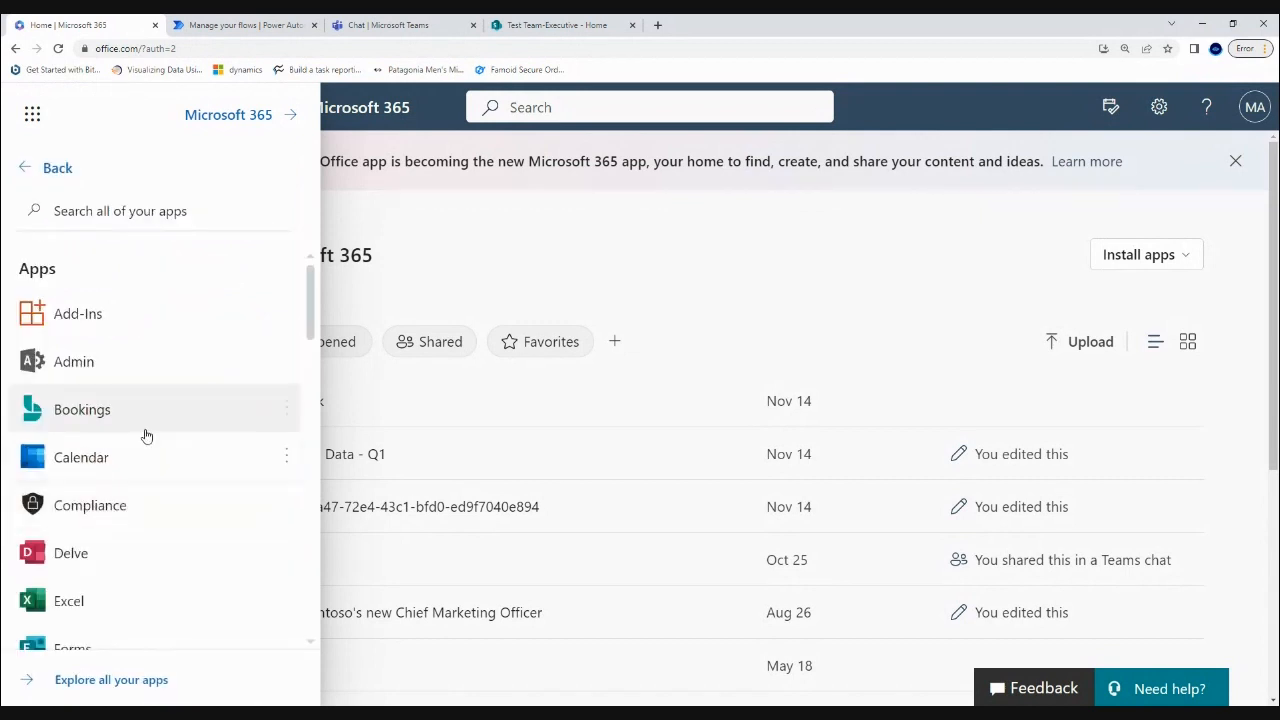
pyautogui.scroll(-5, 180, 437)
pyautogui.scroll(-4, 188, 434)
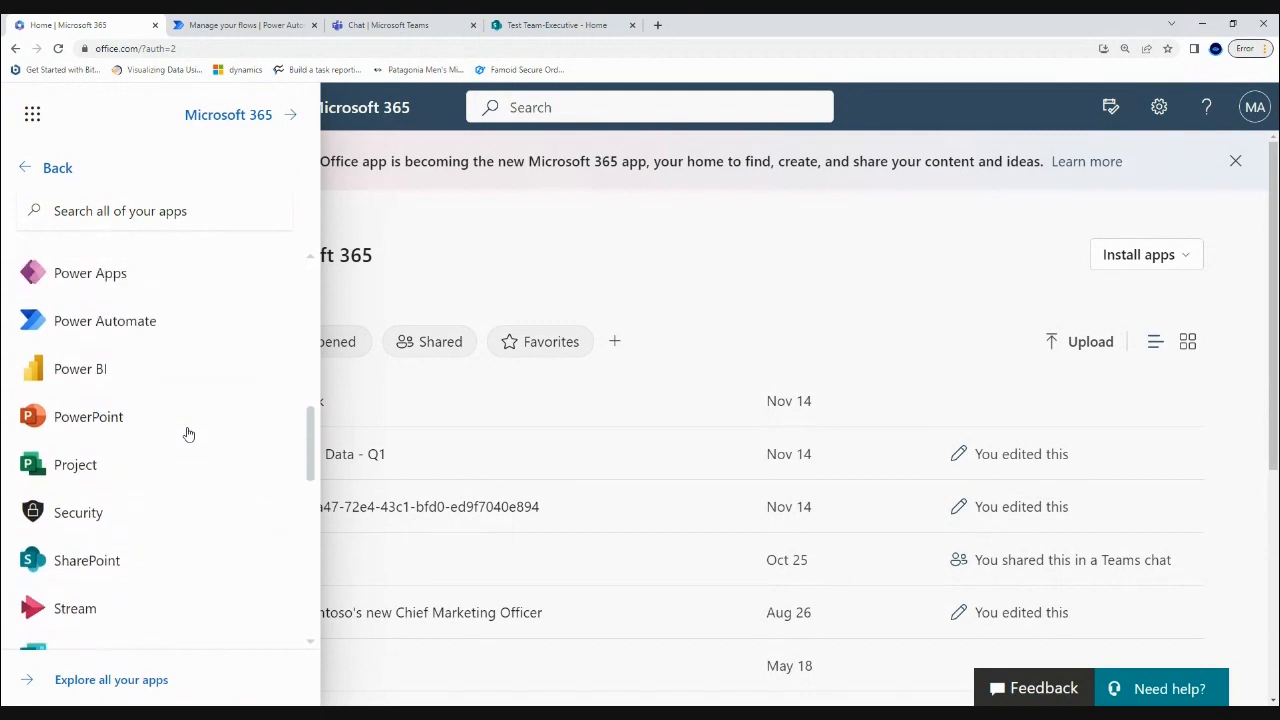
pyautogui.scroll(1, 160, 410)
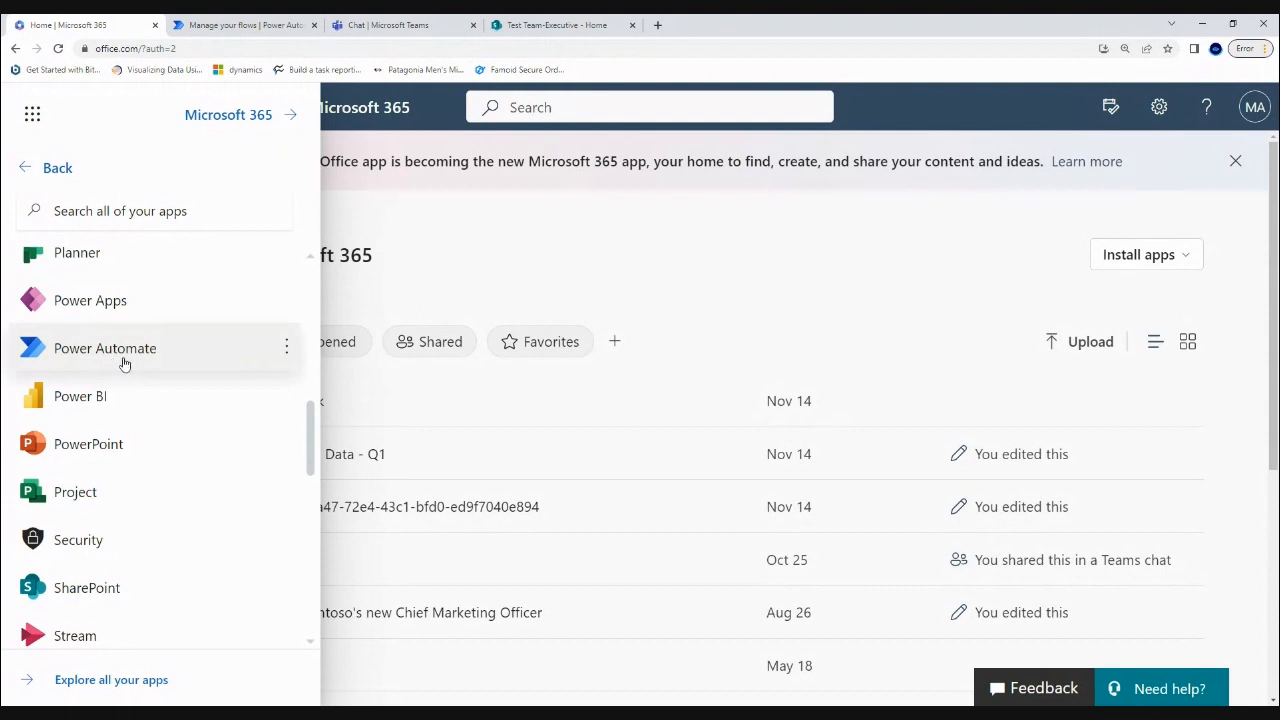
pyautogui.click(458, 255)
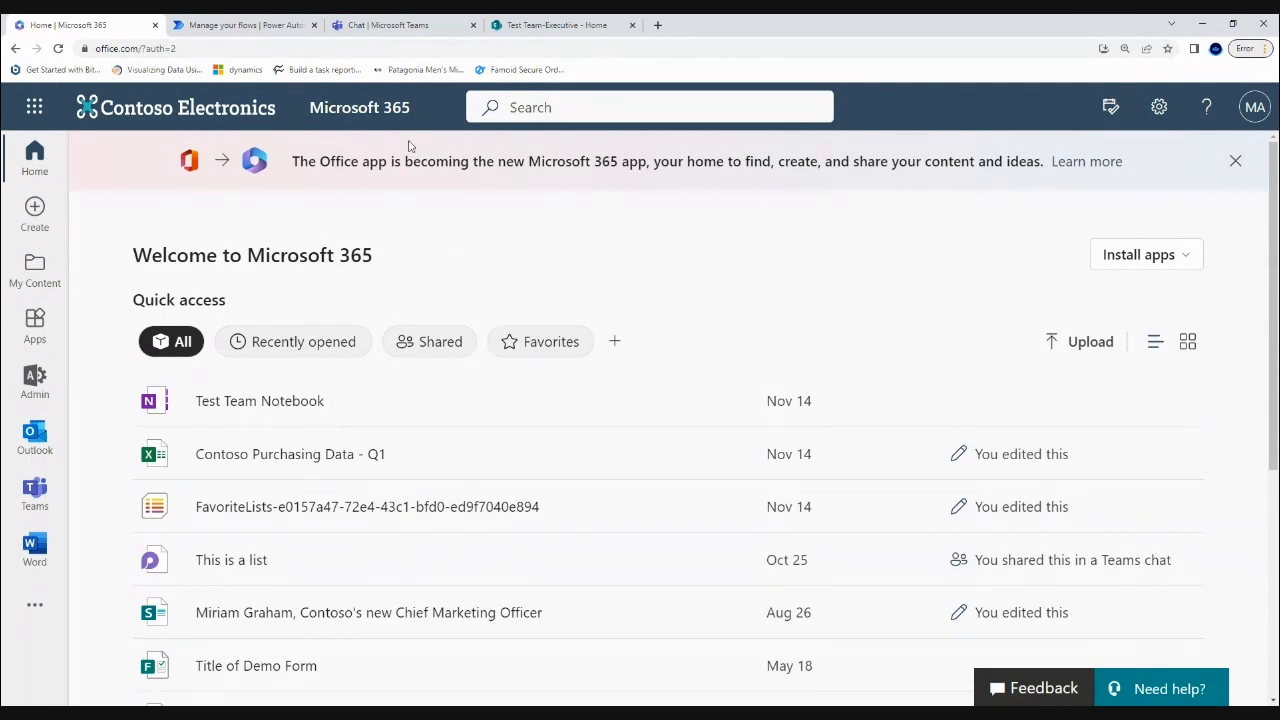
# Switch to Power Automate and view the flows shared with you and the cloud flows.
pyautogui.click(241, 26)
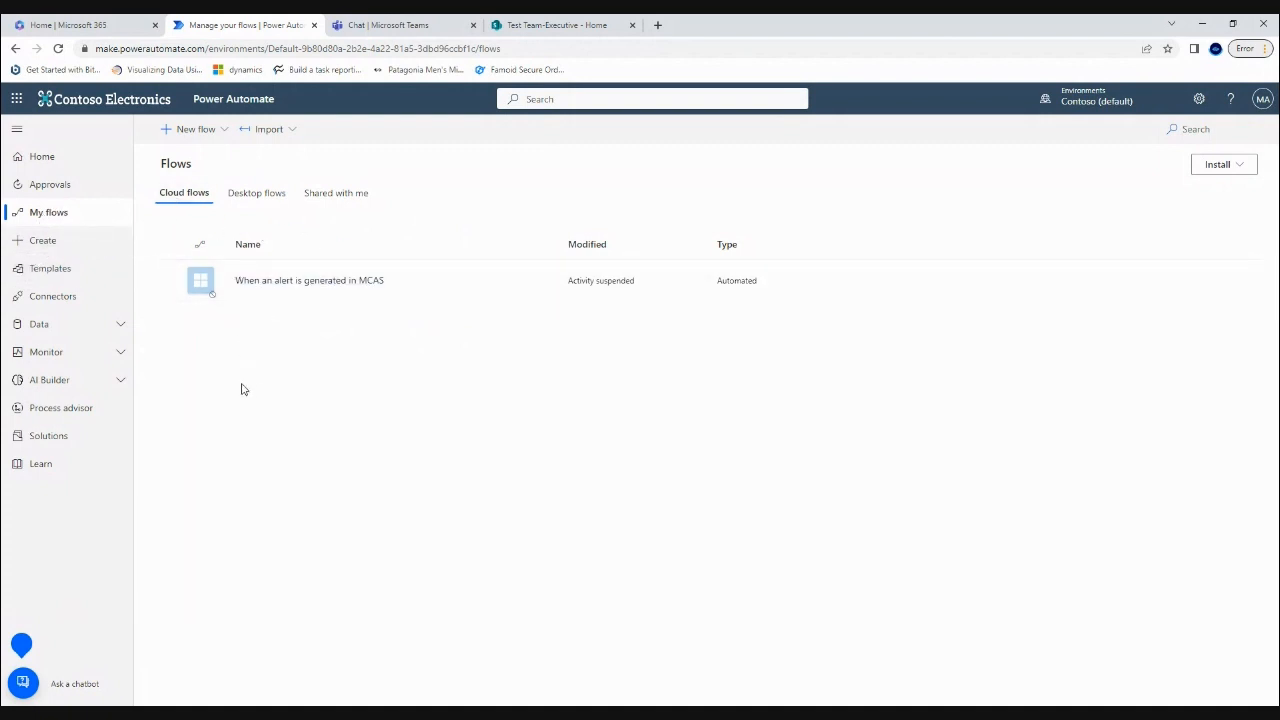
pyautogui.click(332, 194)
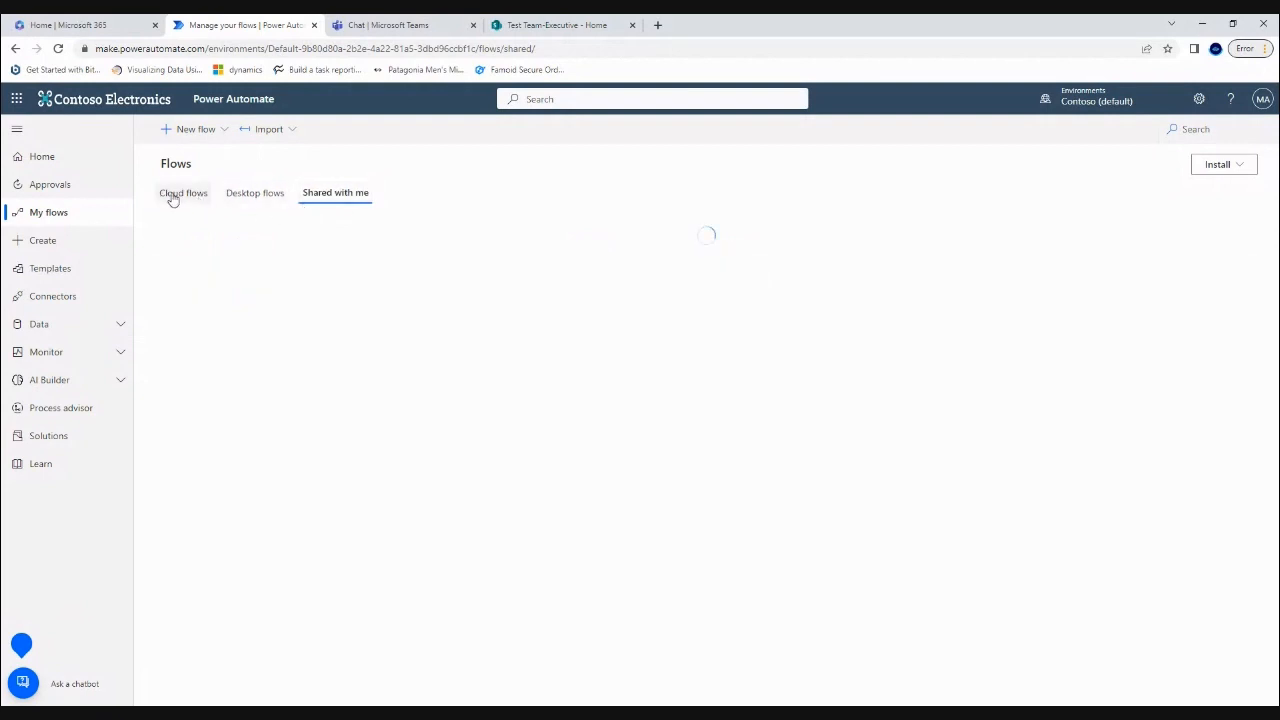
pyautogui.click(173, 197)
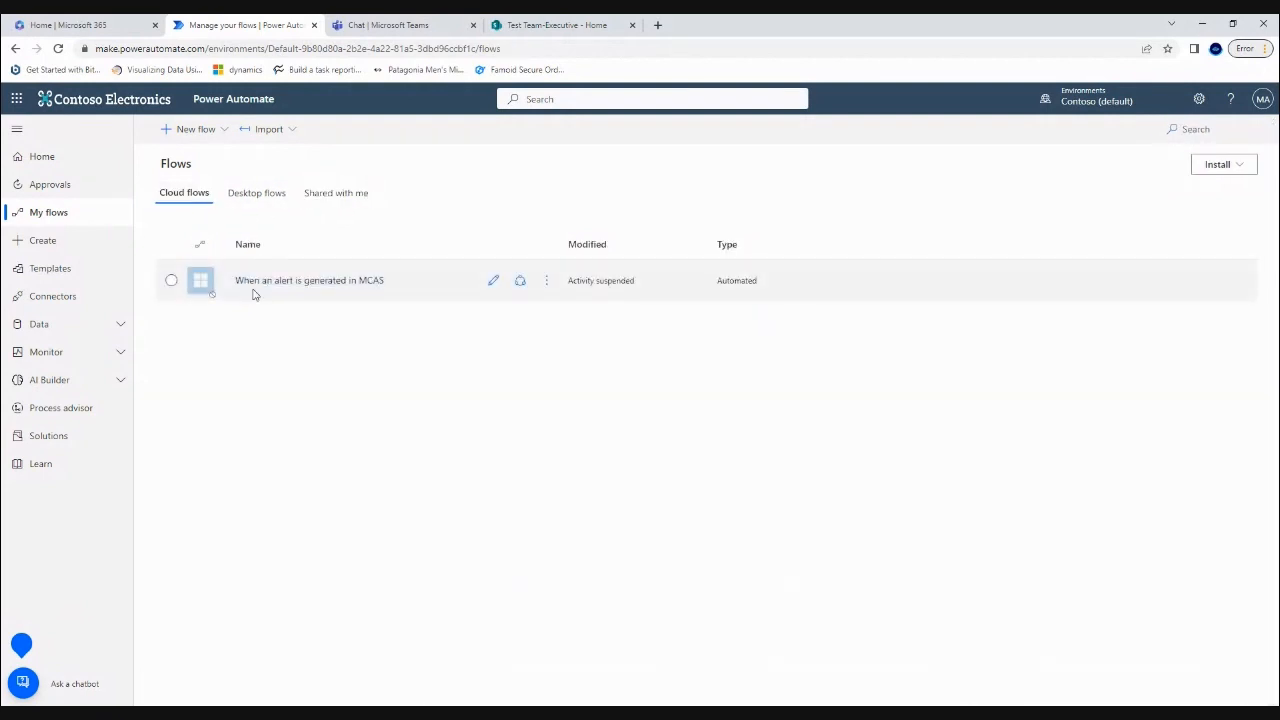
# Review the flow creation page, including the blank flow types and the top-pick templates.
pyautogui.click(44, 247)
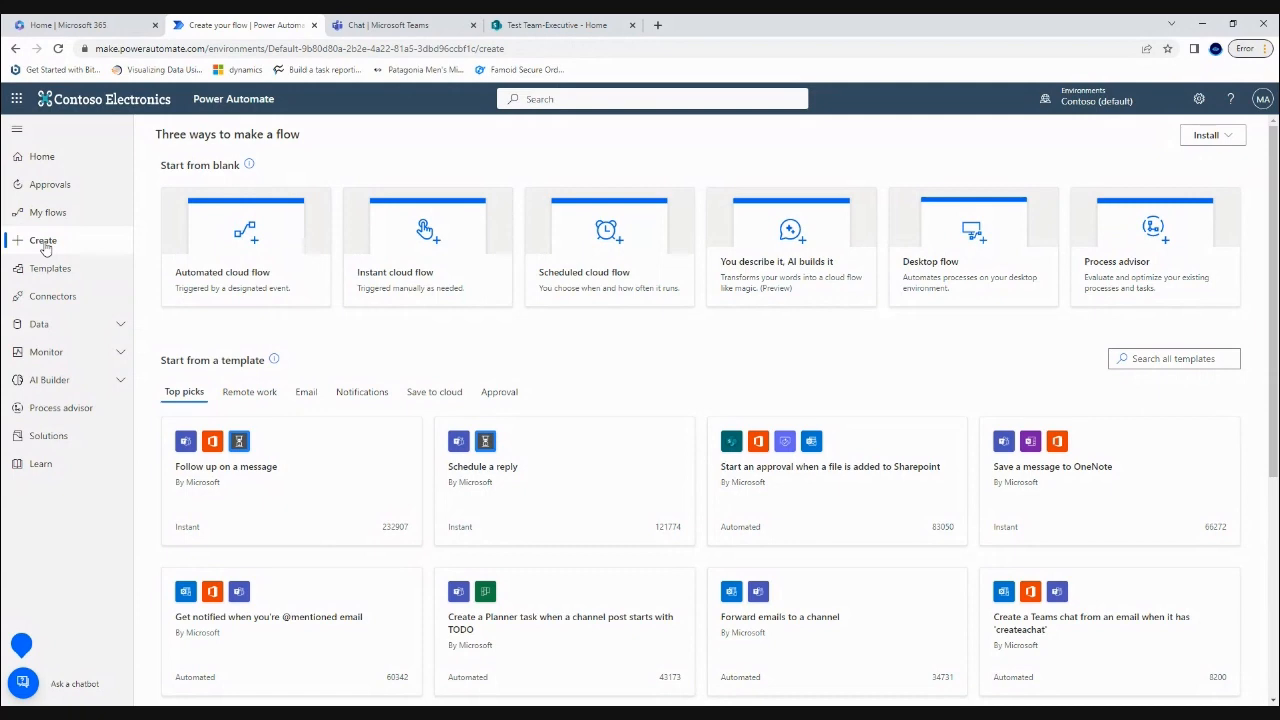
pyautogui.scroll(-2, 430, 447)
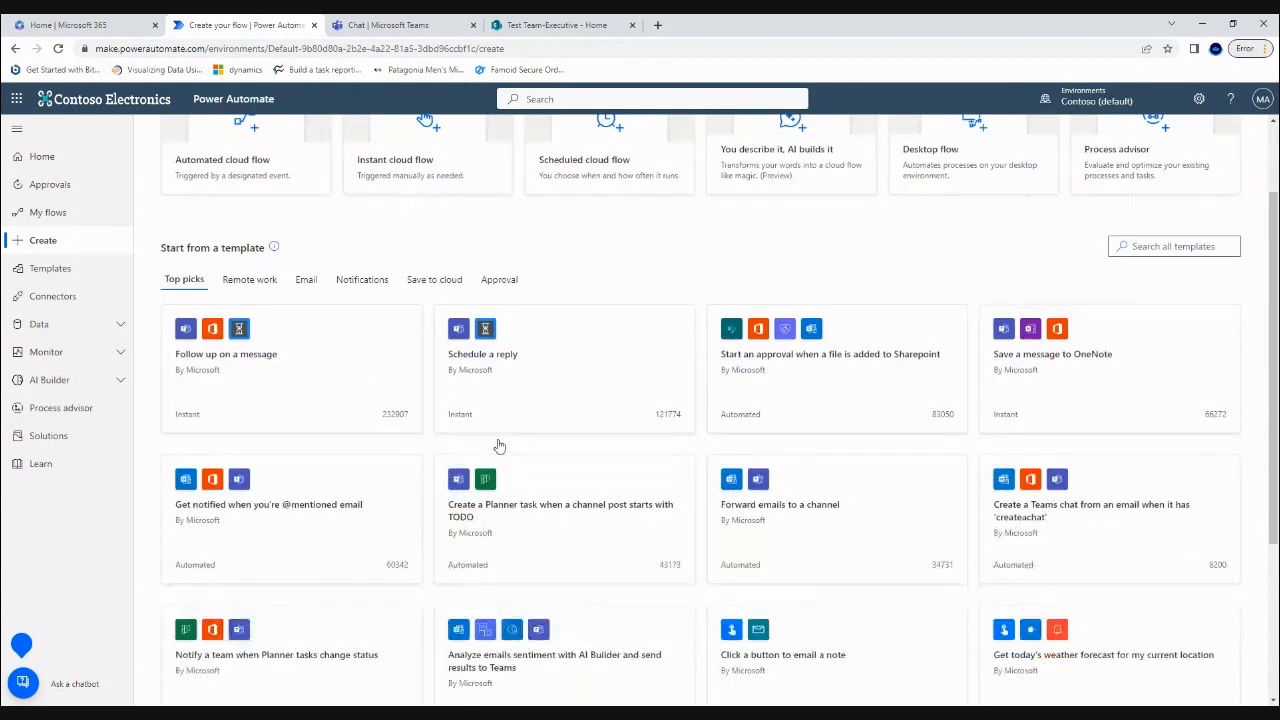
pyautogui.scroll(-3, 600, 390)
pyautogui.scroll(5, 614, 429)
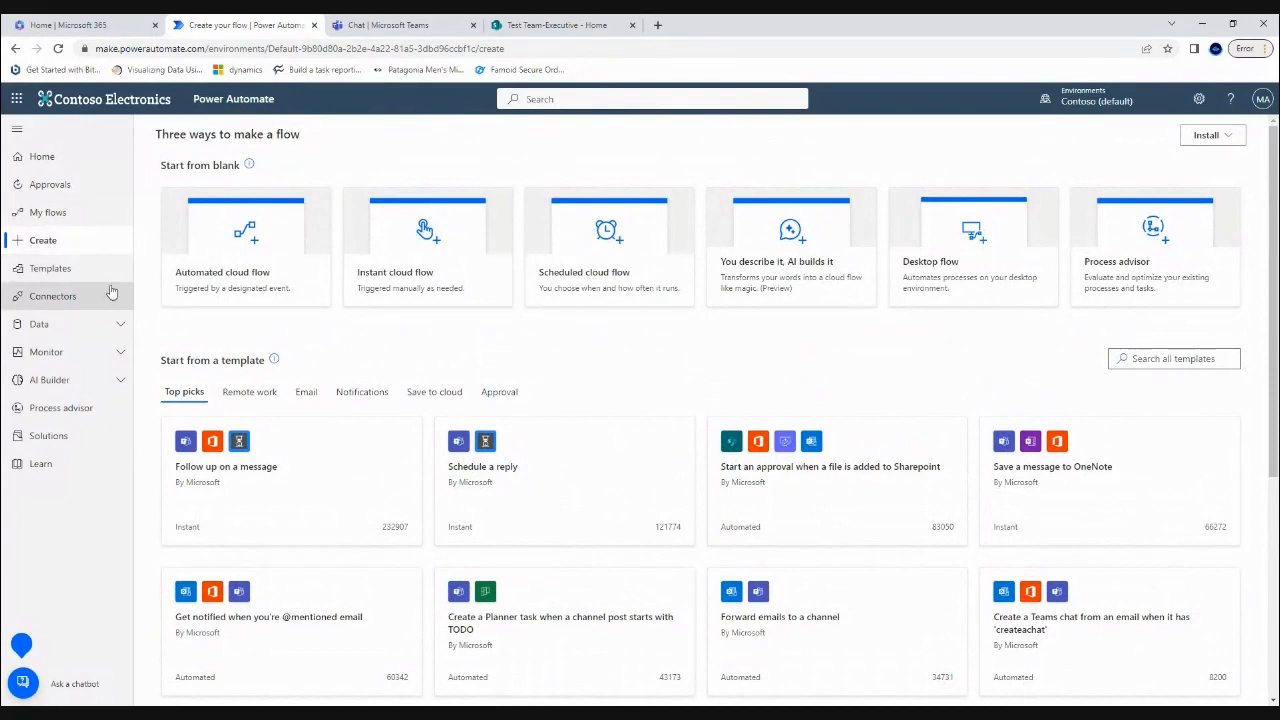
# Search the flow templates for "email" and browse the matching templates.
pyautogui.click(56, 284)
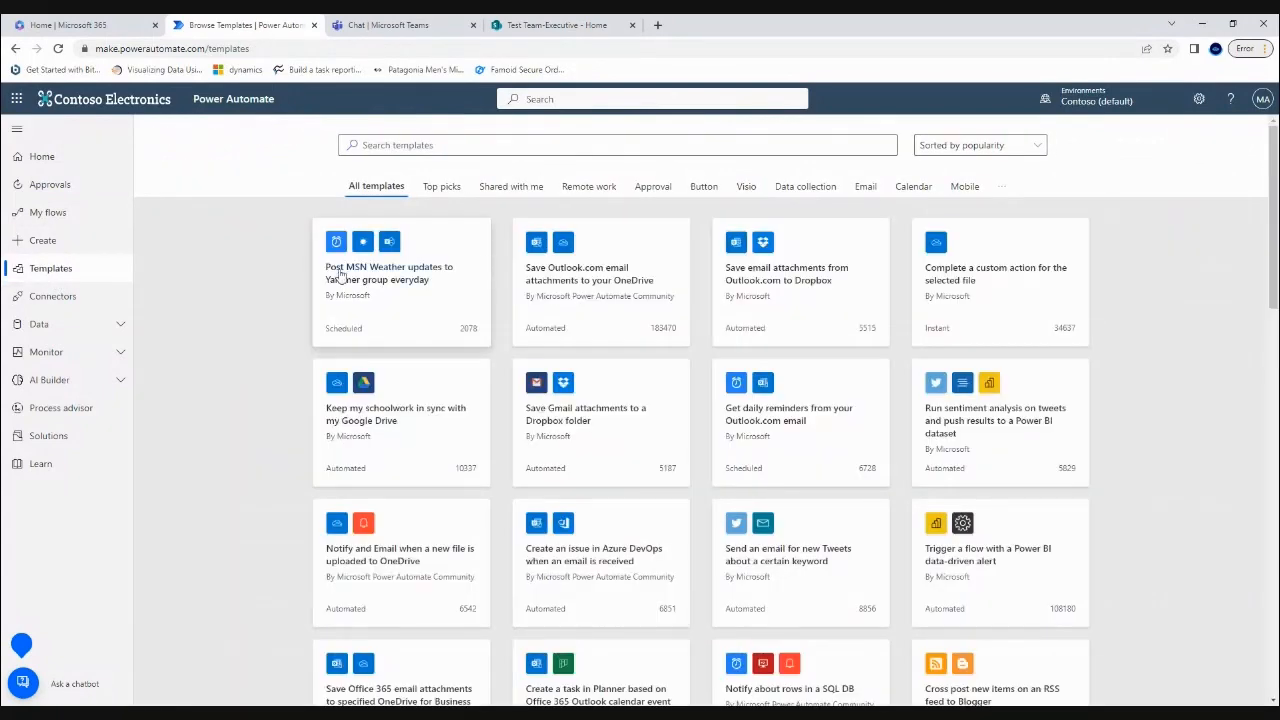
pyautogui.click(433, 147)
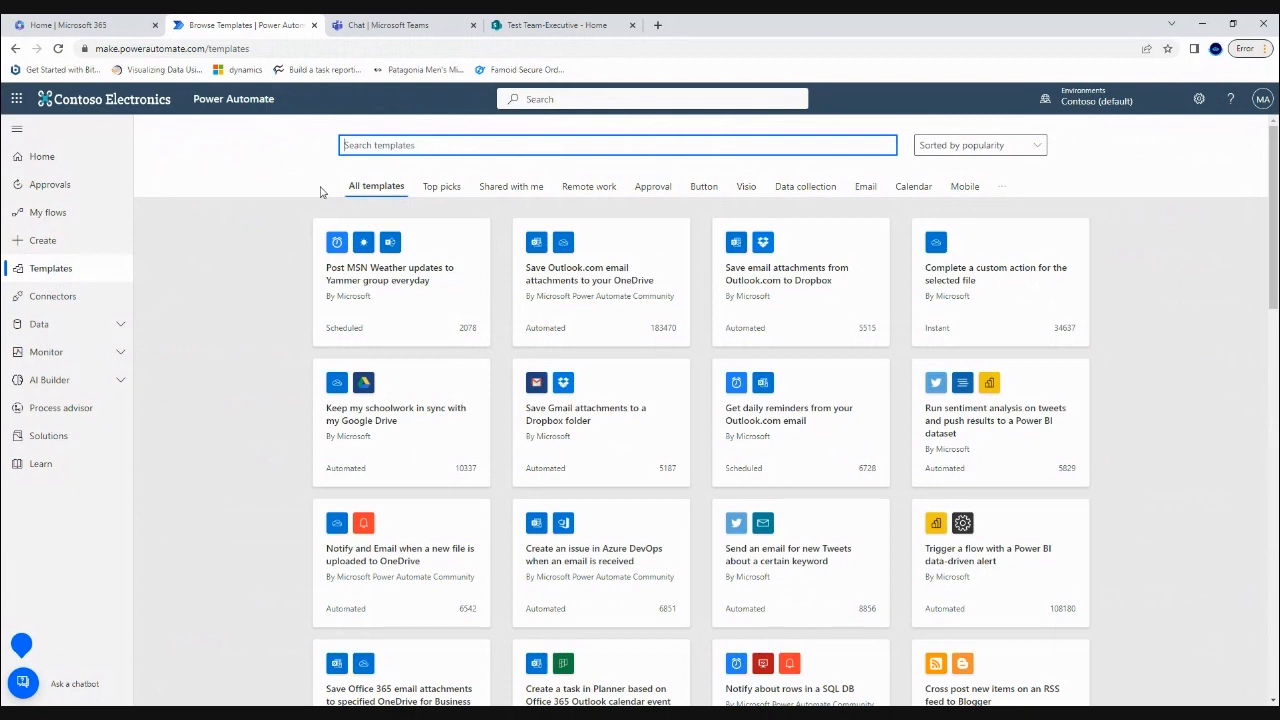
pyautogui.write('email')
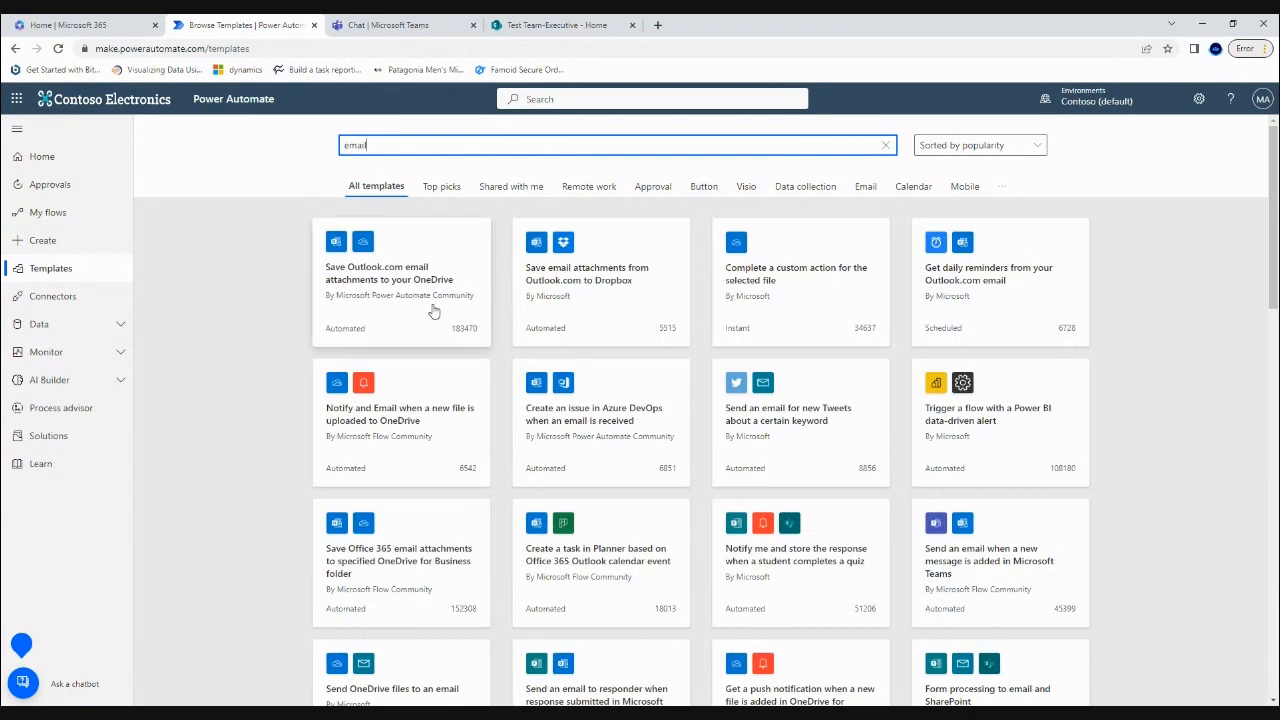
pyautogui.scroll(-3, 710, 311)
pyautogui.scroll(4, 710, 311)
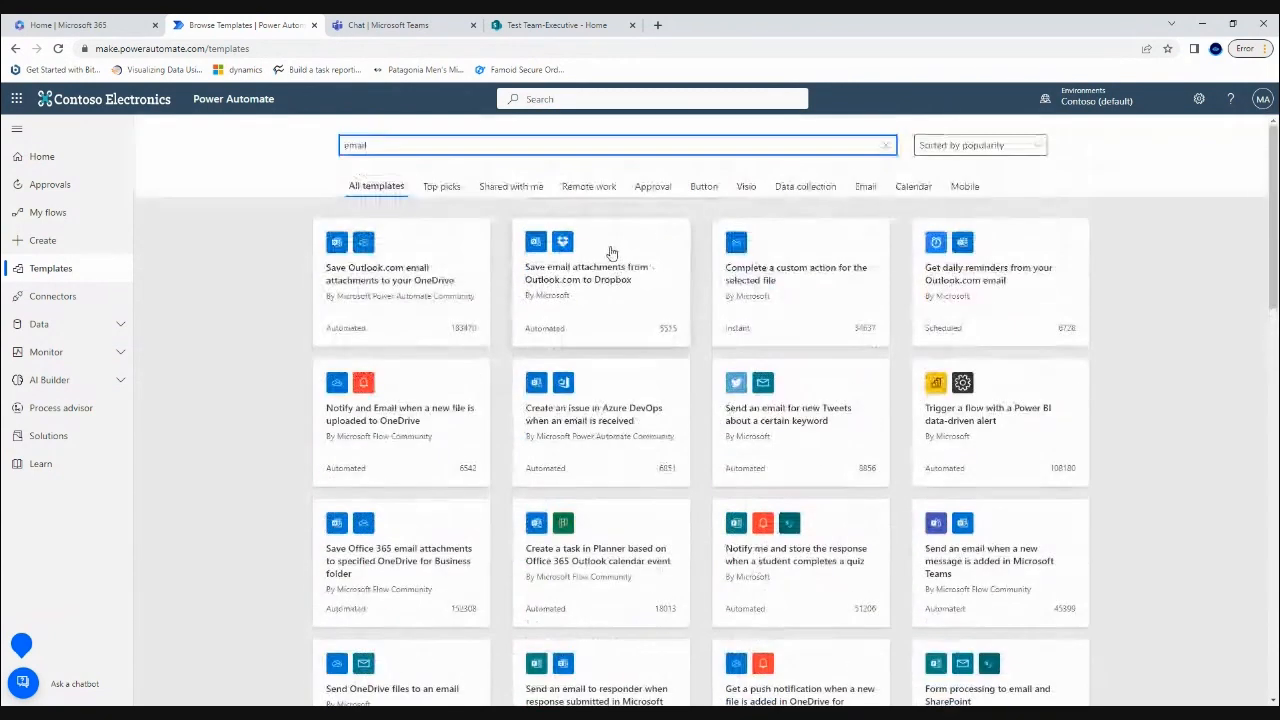
# Search the flow templates for "dynamics", and clear the search term.
pyautogui.doubleClick(383, 148)
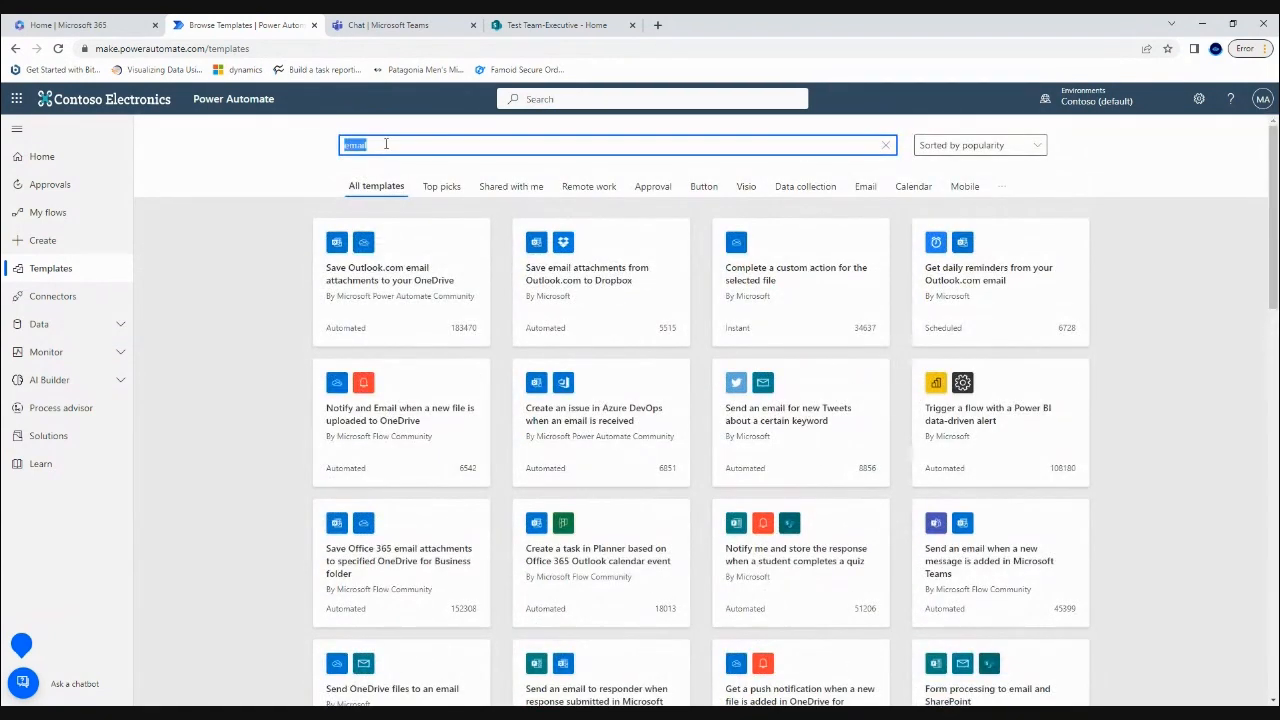
pyautogui.write('dynamics')
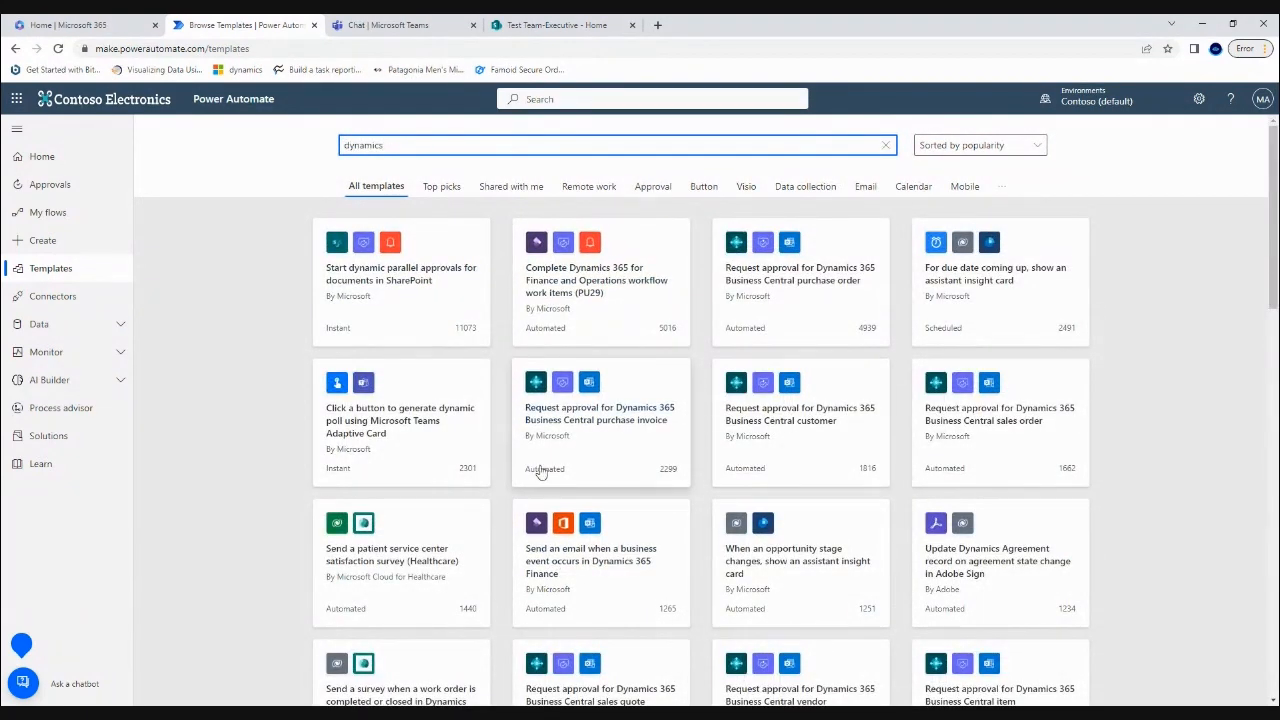
pyautogui.doubleClick(380, 145)
pyautogui.press('BackSpace')
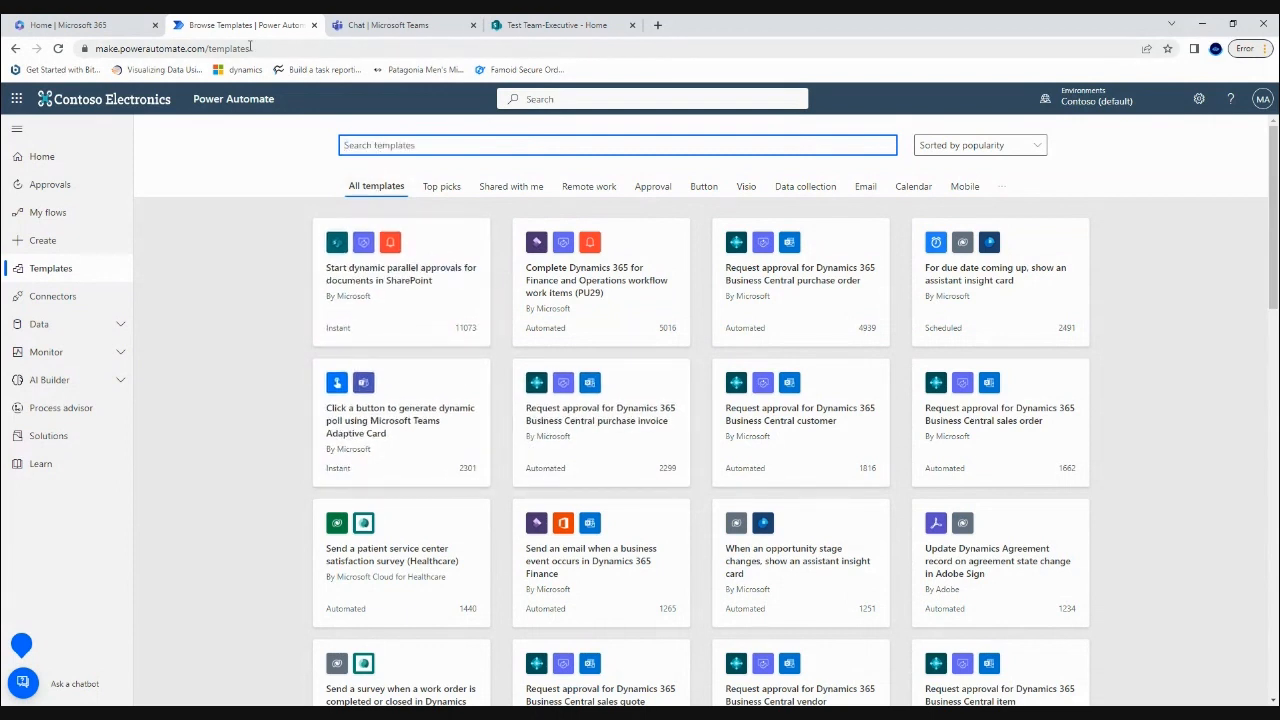
# View the list of supported connectors and check the entries under the Data and Monitor sections.
pyautogui.click(70, 297)
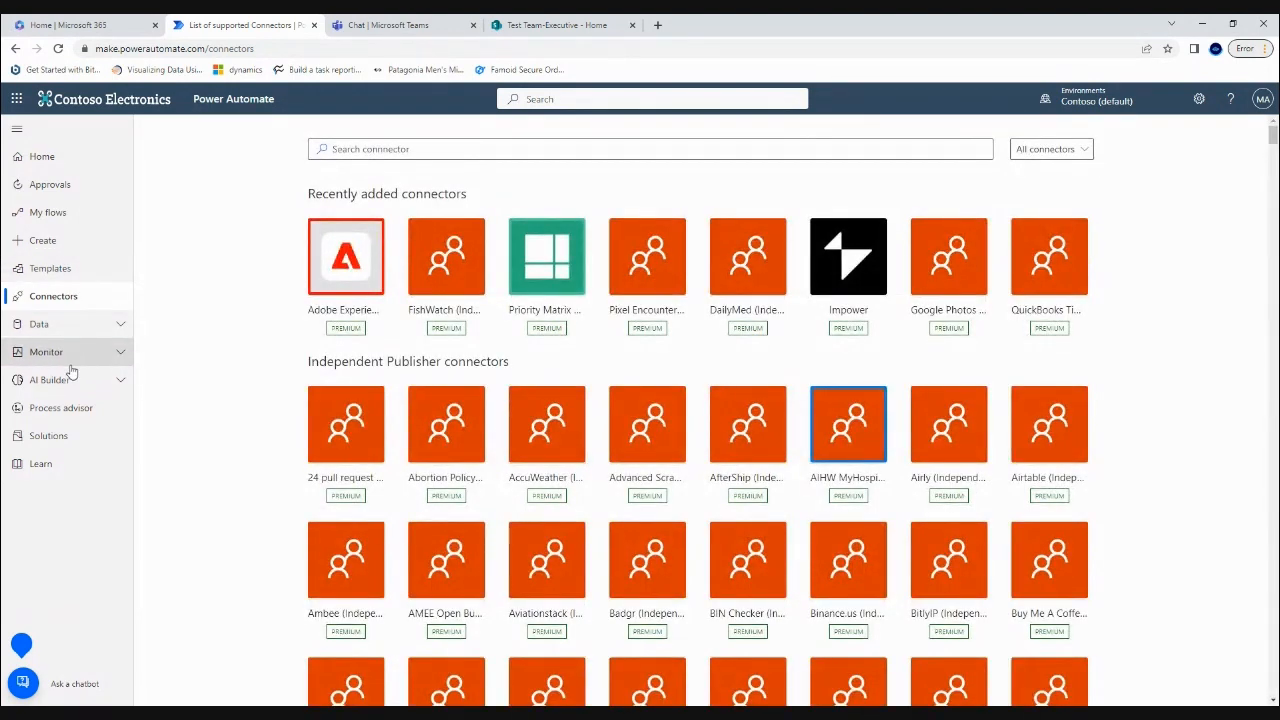
pyautogui.click(79, 330)
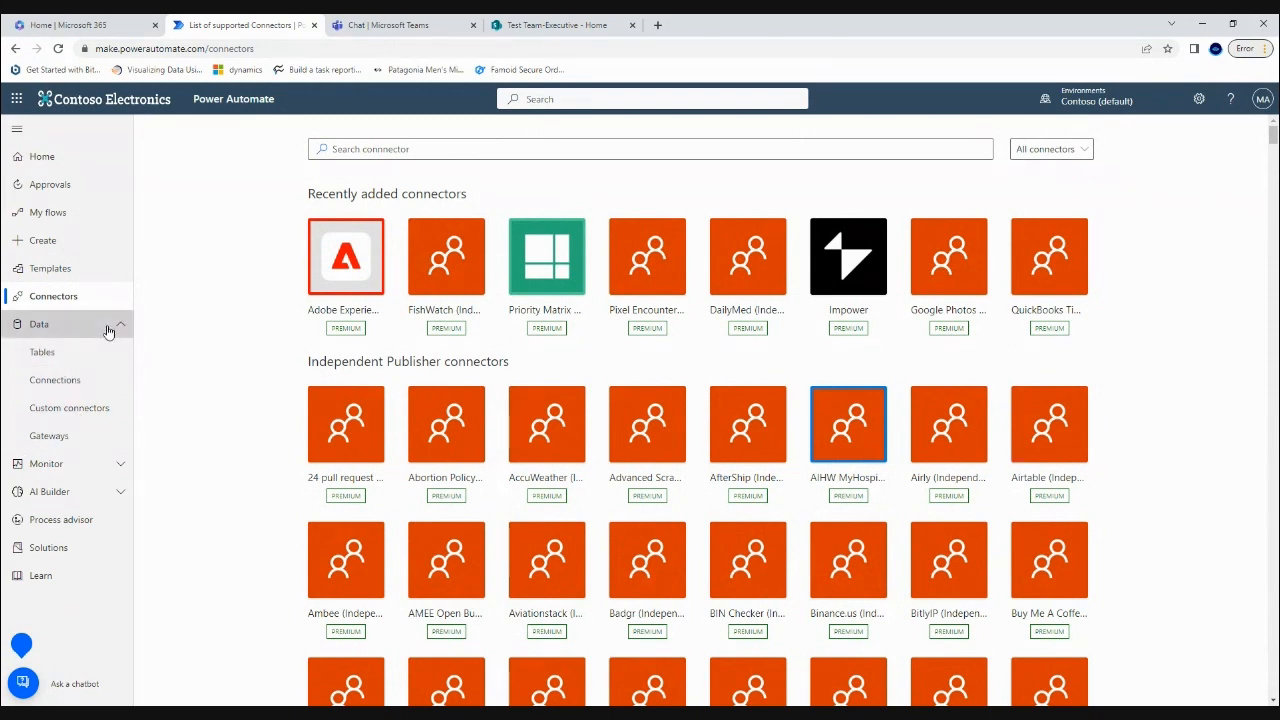
pyautogui.click(106, 325)
pyautogui.click(100, 350)
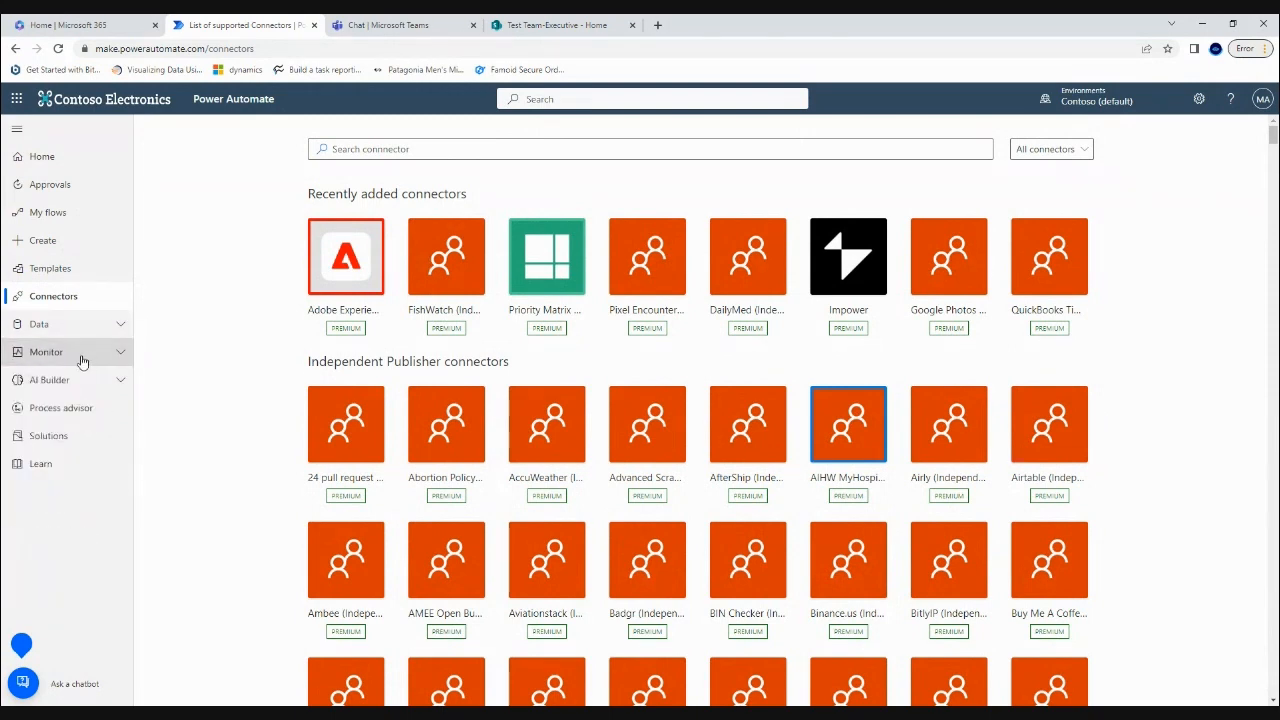
pyautogui.click(88, 356)
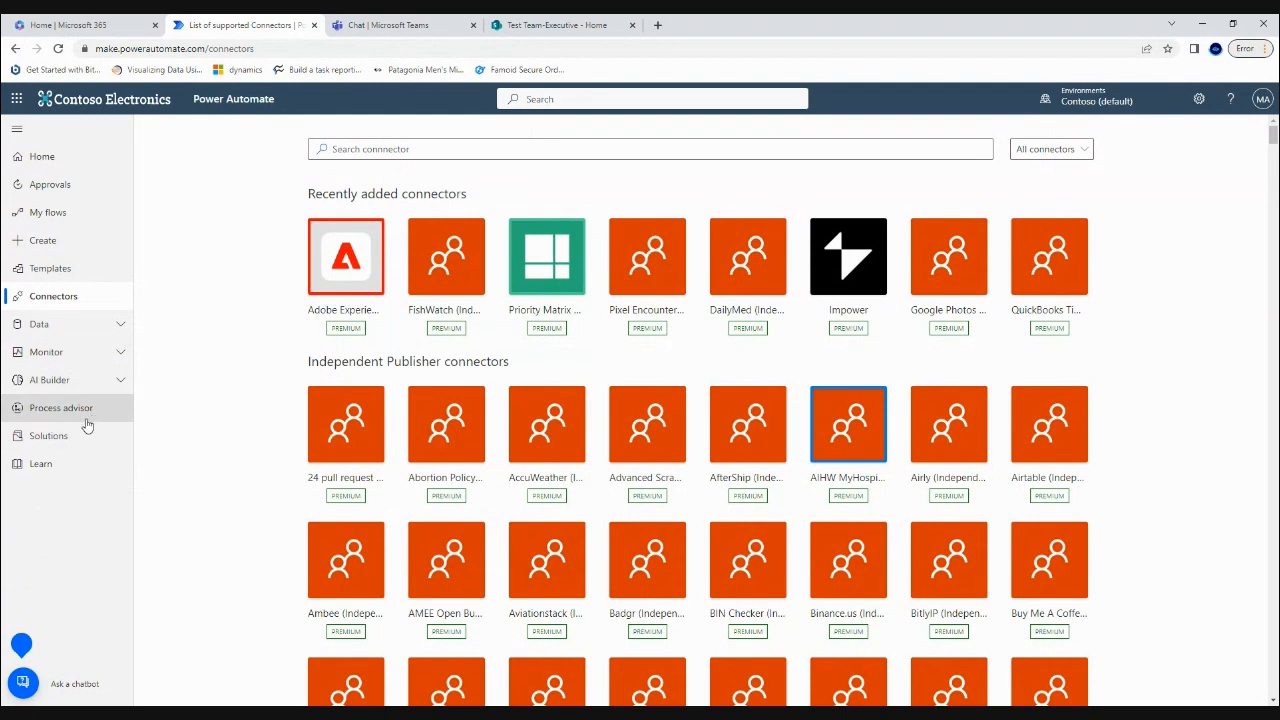
# Open the Power Automate Learn documentation, skim the page, and close it.
pyautogui.click(67, 468)
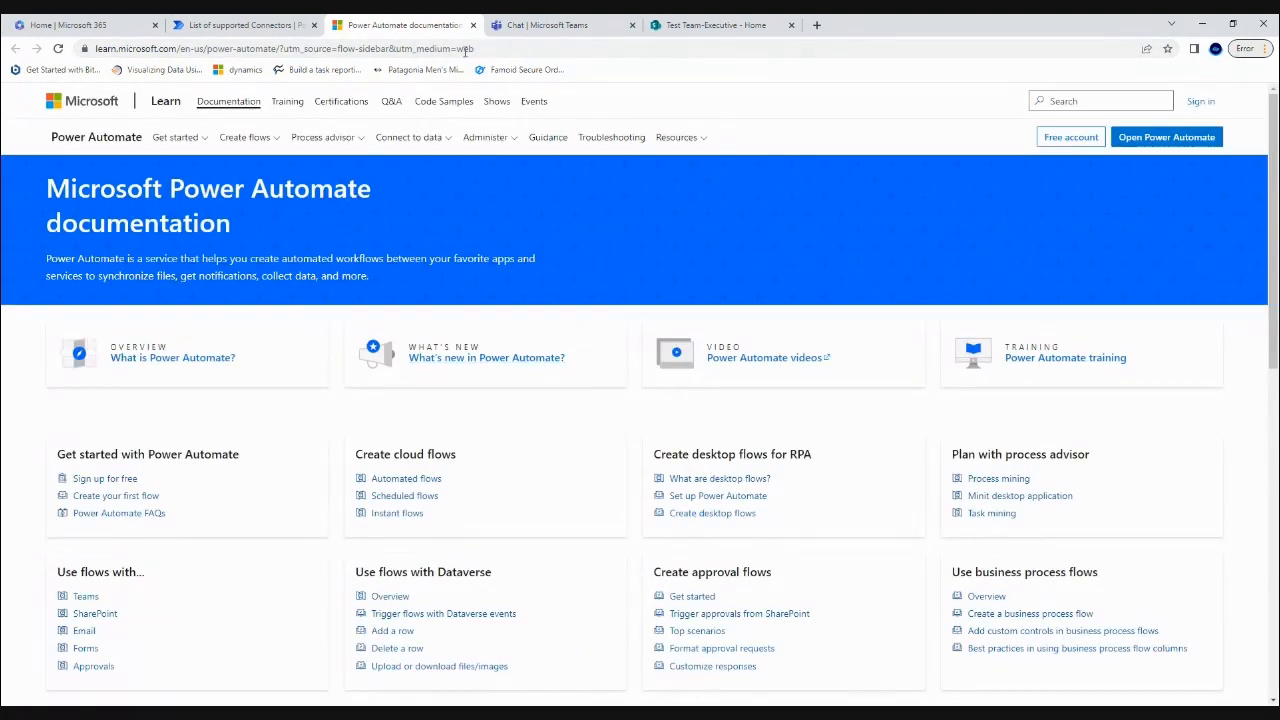
pyautogui.scroll(-3, 386, 434)
pyautogui.scroll(3, 429, 431)
pyautogui.click(473, 26)
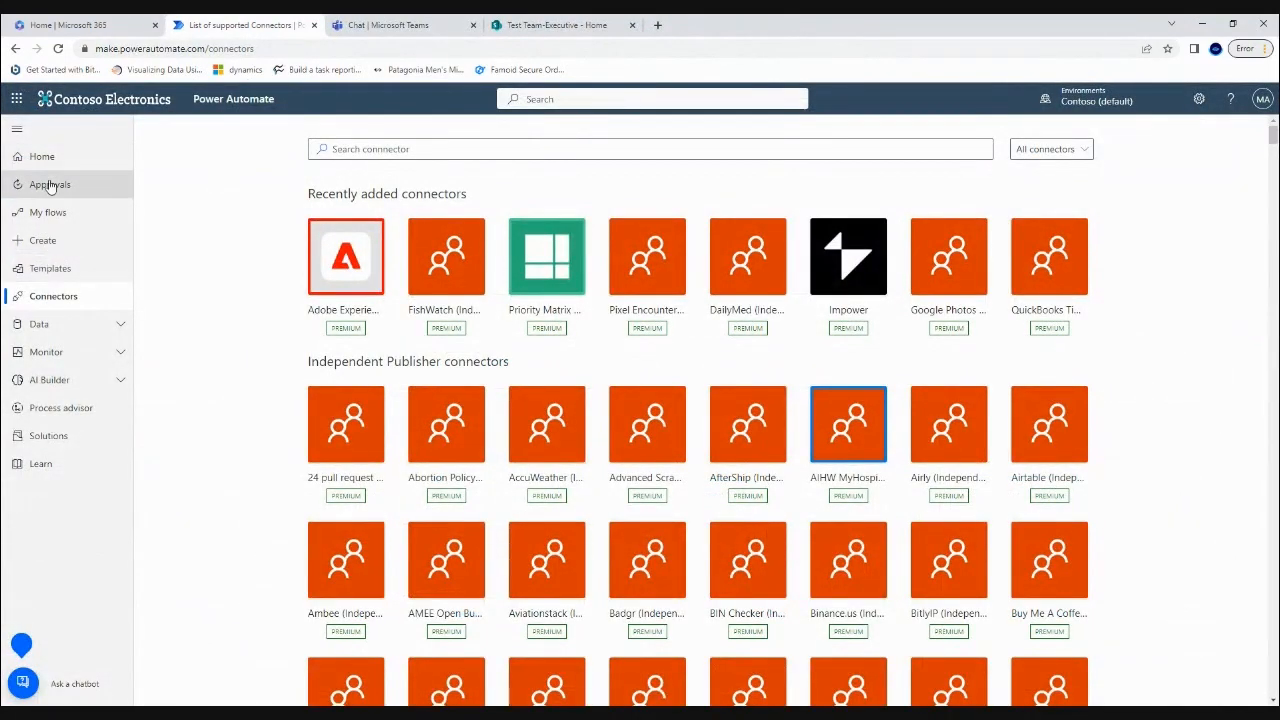
# Start a blank automated cloud flow and name it "Email Notification".
pyautogui.click(56, 211)
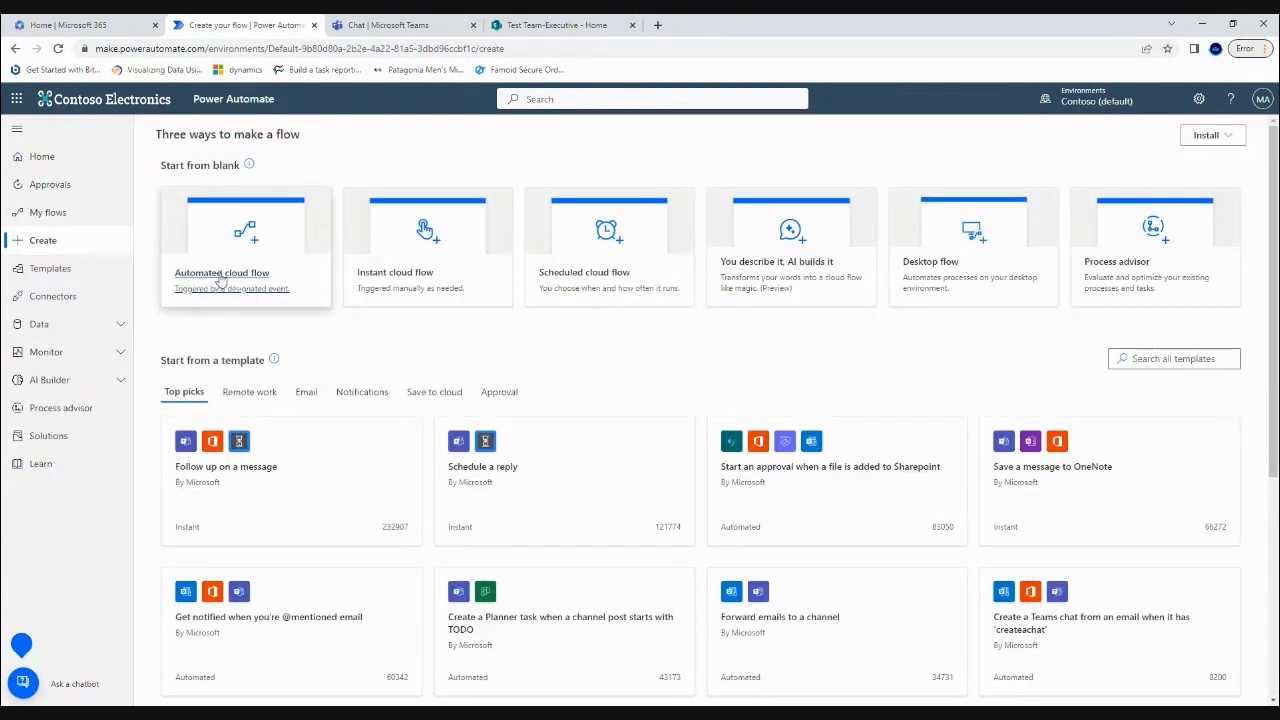
pyautogui.click(222, 279)
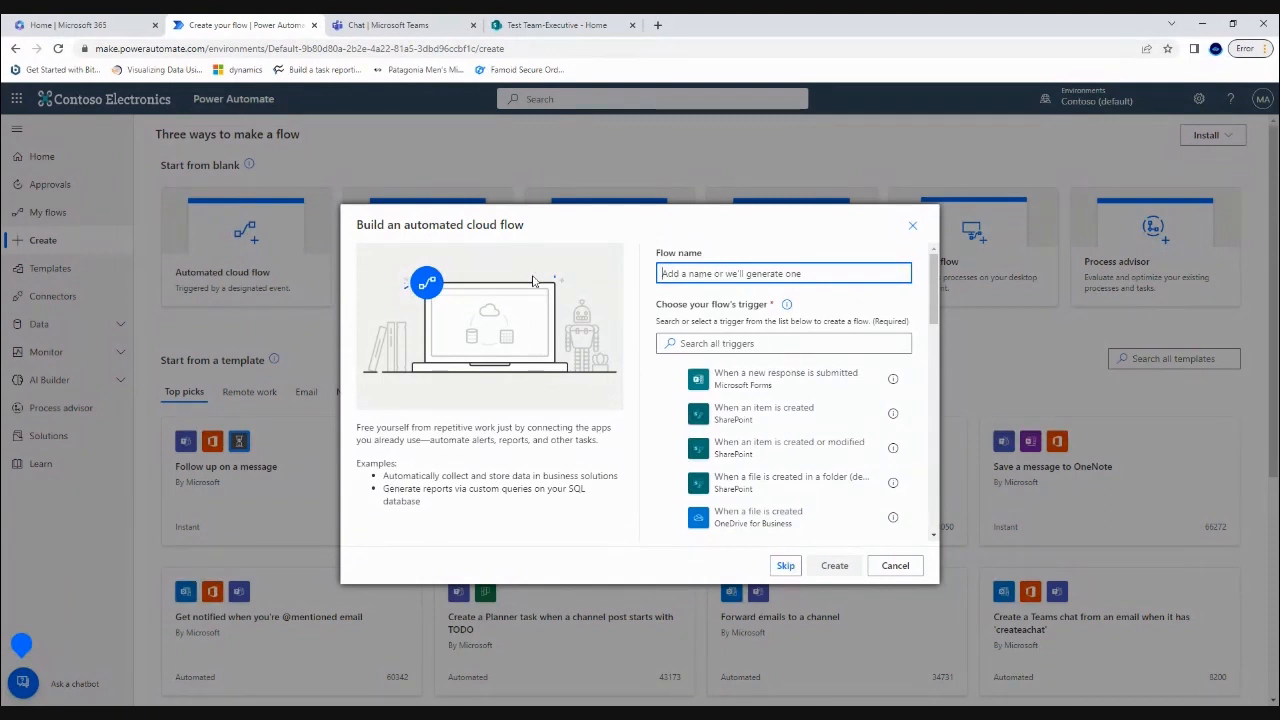
pyautogui.write('Email Notification')
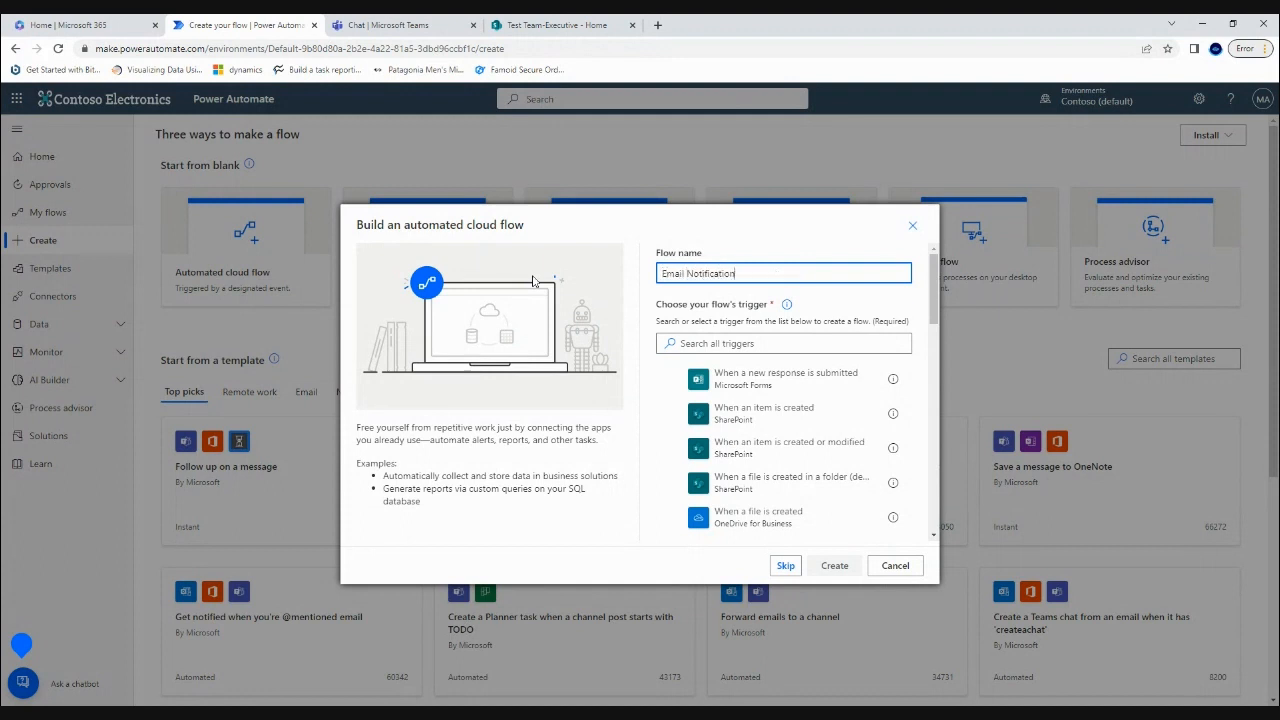
# Search the triggers for "email", choose the Outlook.com trigger "When a new email arrives (V2)", and create the flow.
pyautogui.press('Tab')
pyautogui.write('email')
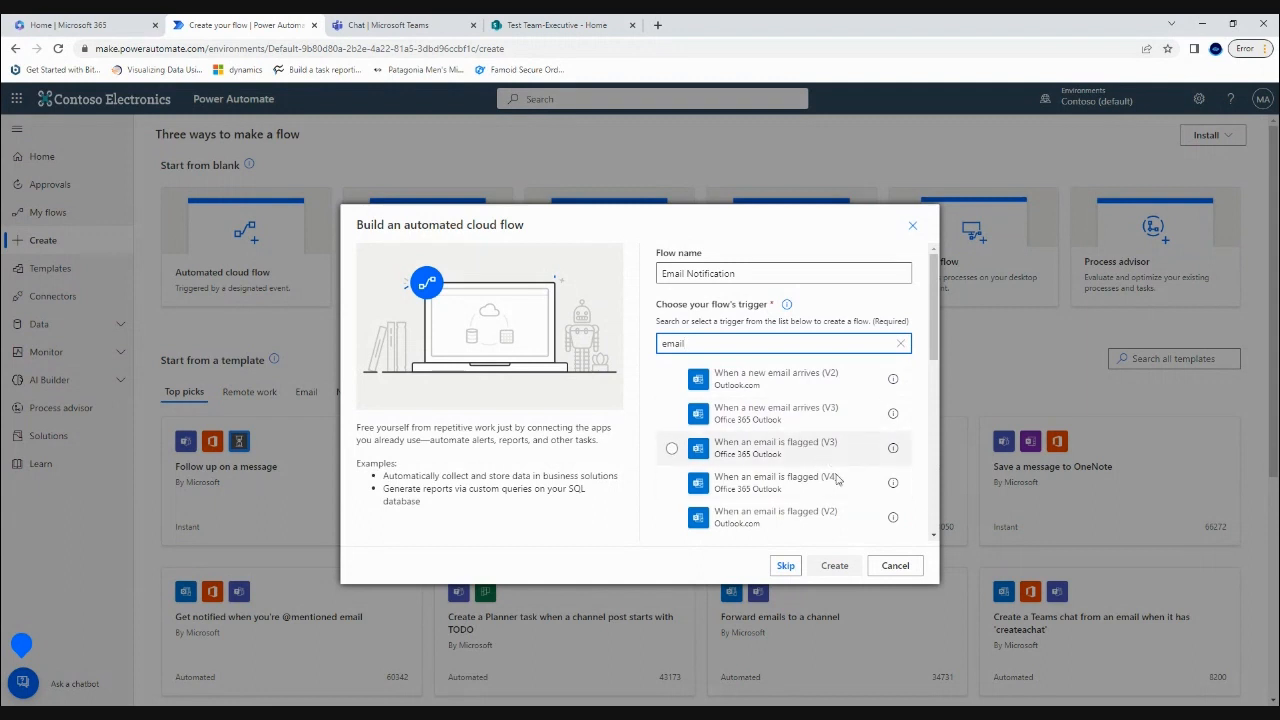
pyautogui.scroll(-2, 845, 478)
pyautogui.scroll(-3, 800, 453)
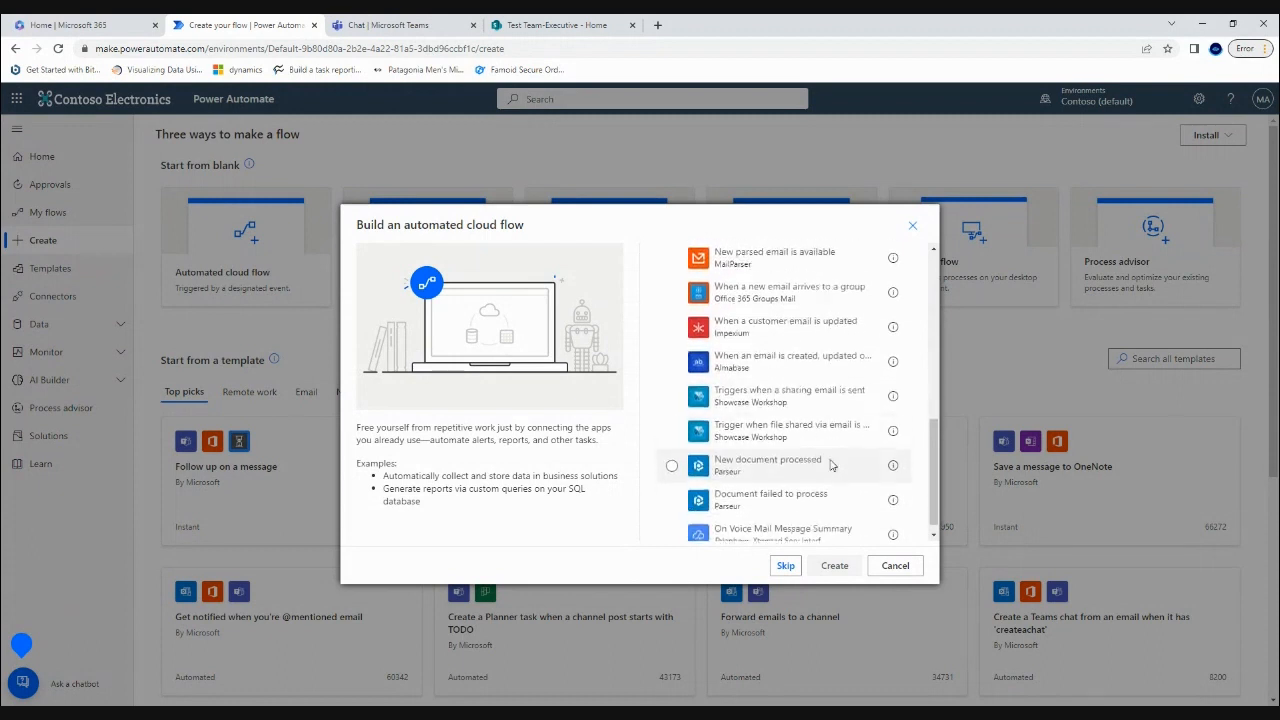
pyautogui.scroll(5, 829, 460)
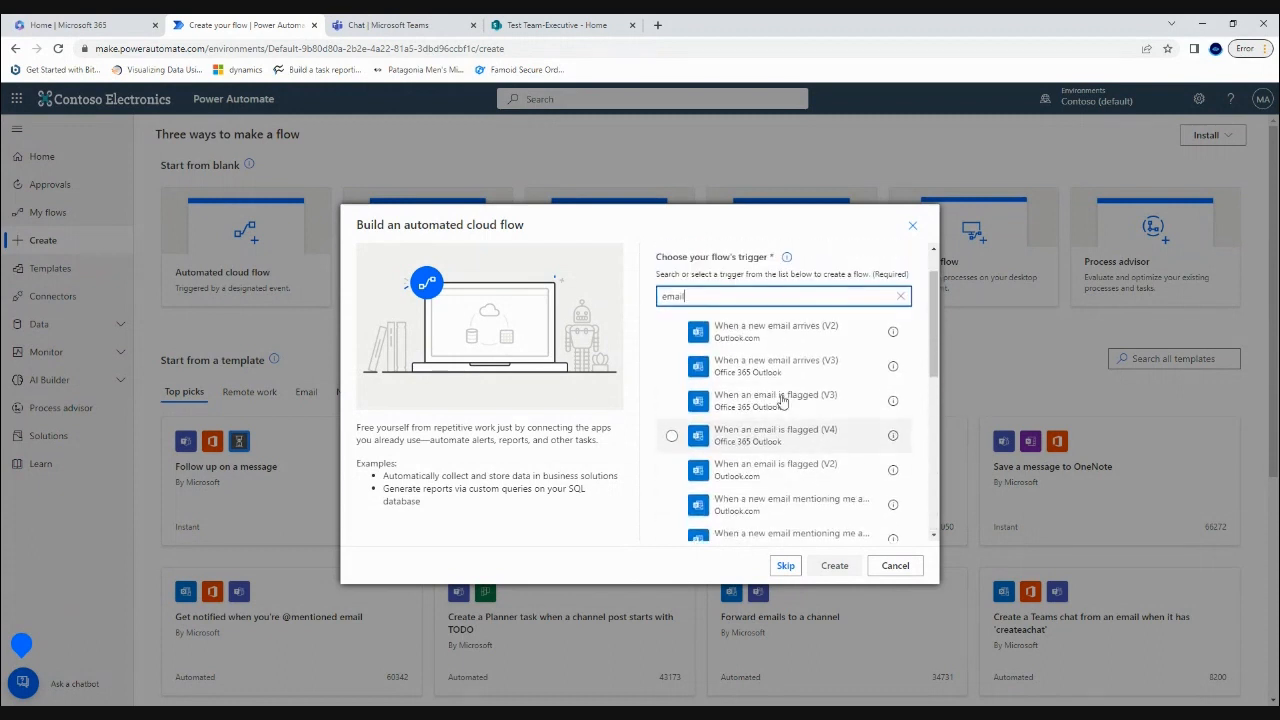
pyautogui.scroll(2, 782, 400)
pyautogui.click(811, 389)
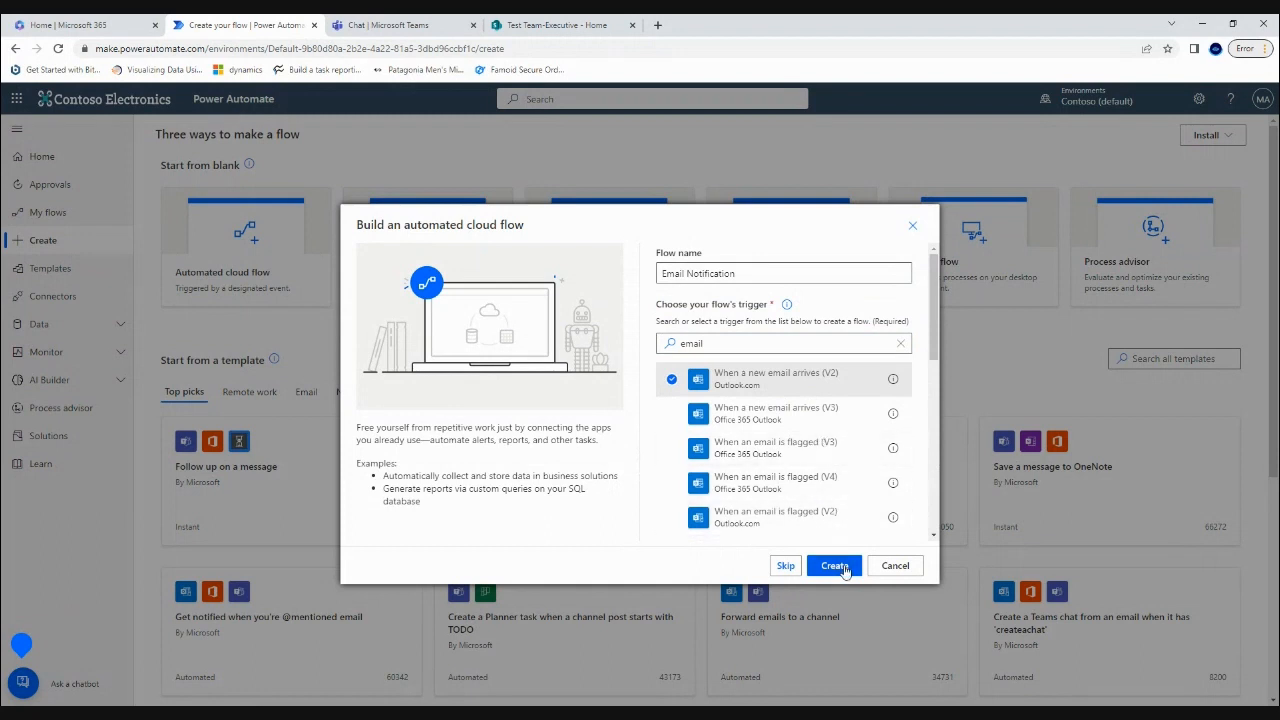
pyautogui.click(845, 570)
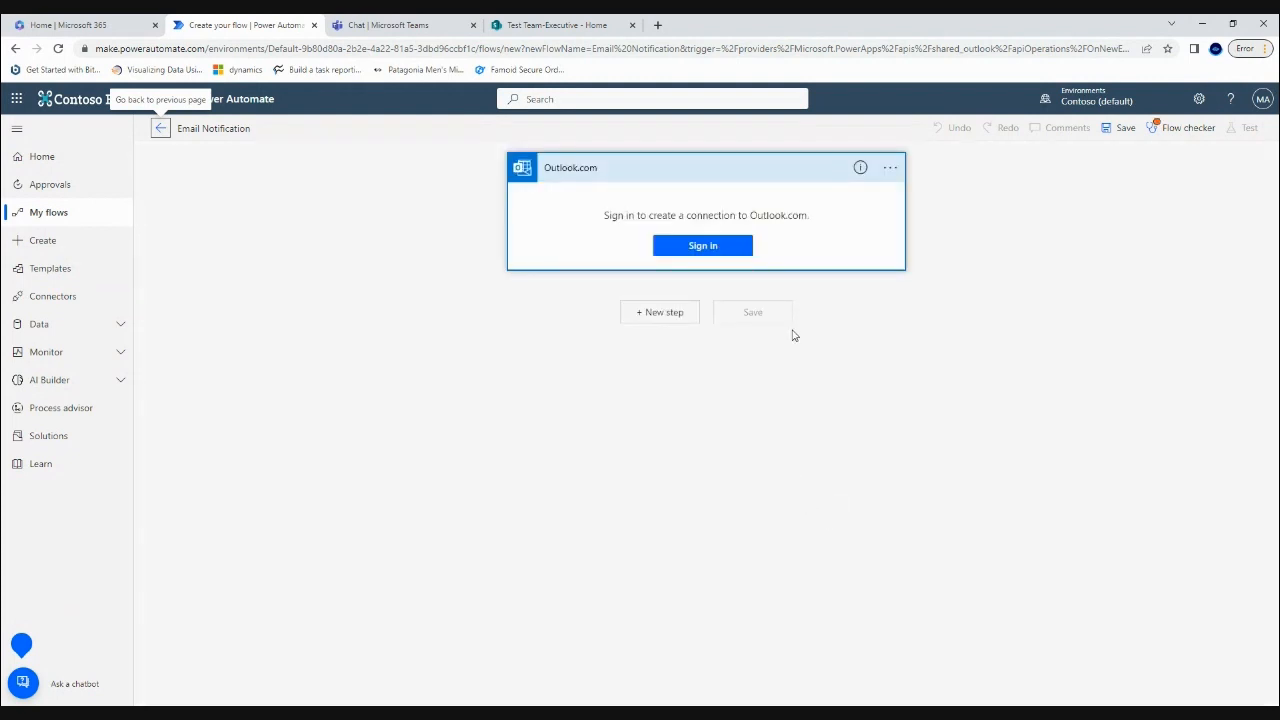
# Try to sign in to the Outlook.com connection, and look up the account's email address on the account page.
pyautogui.click(725, 248)
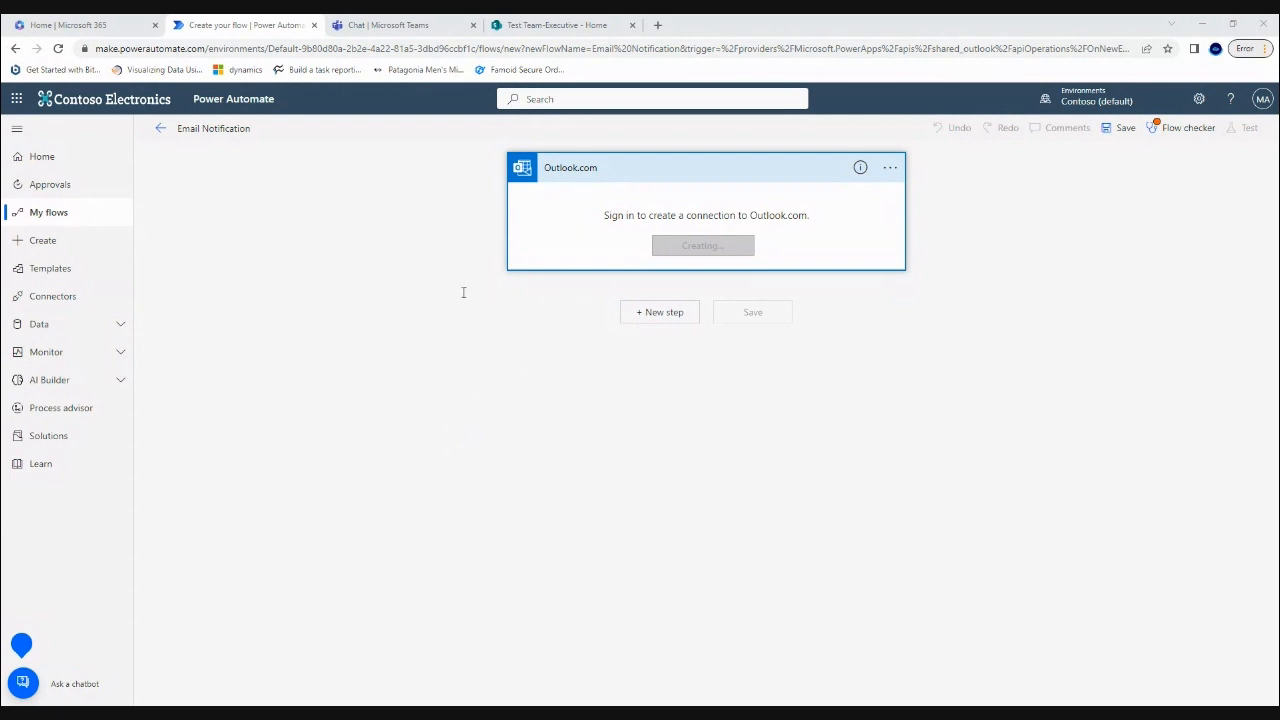
pyautogui.click(321, 287)
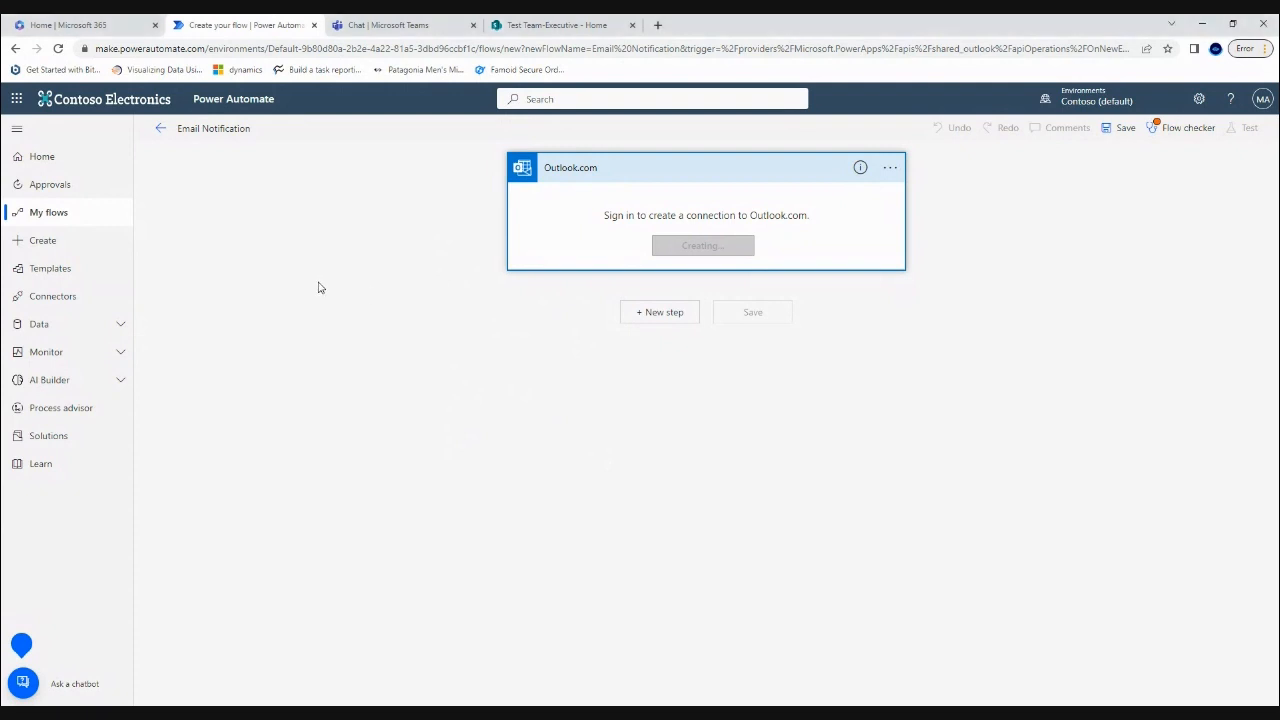
pyautogui.click(1263, 100)
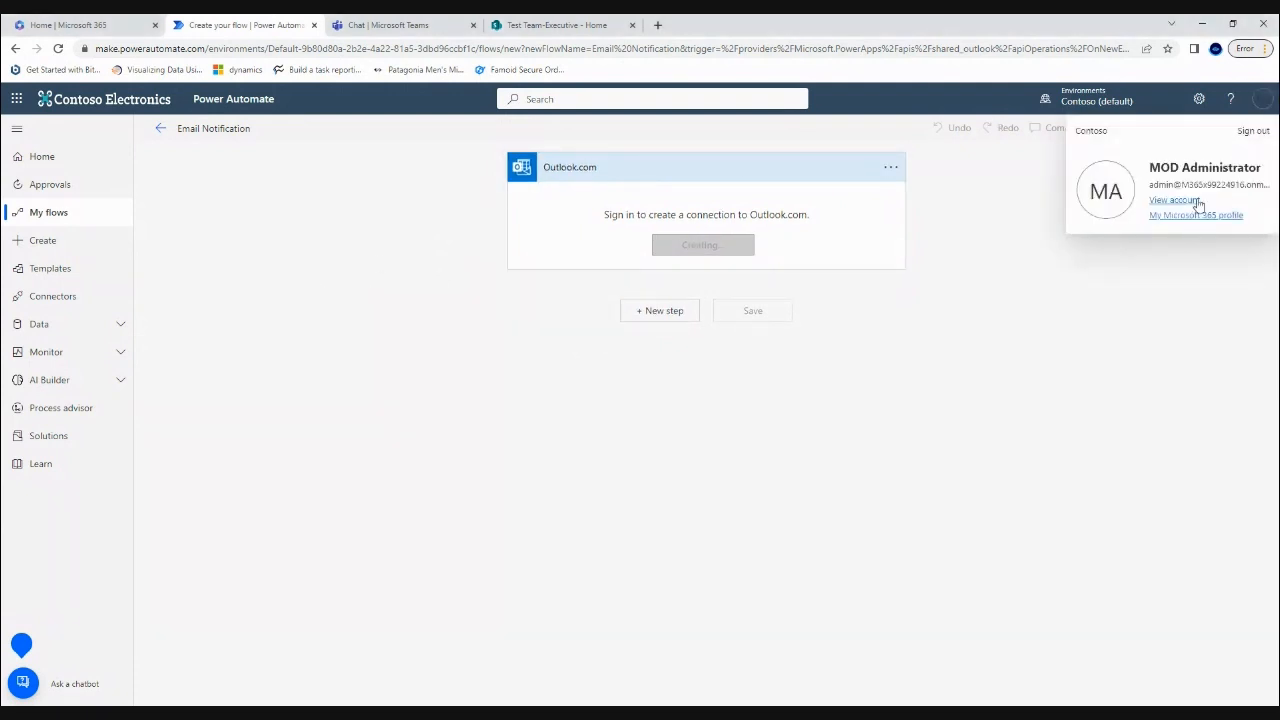
pyautogui.doubleClick(1195, 185)
pyautogui.click(1195, 185)
pyautogui.click(1176, 200)
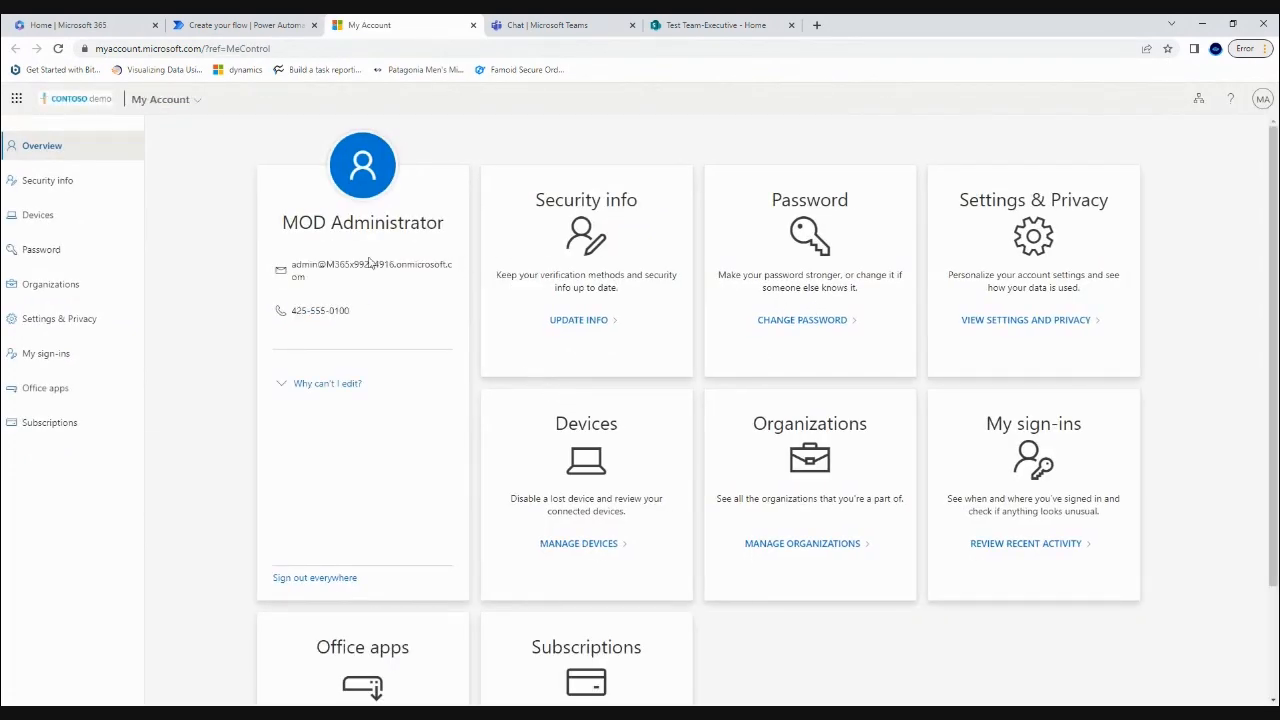
pyautogui.tripleClick(371, 264)
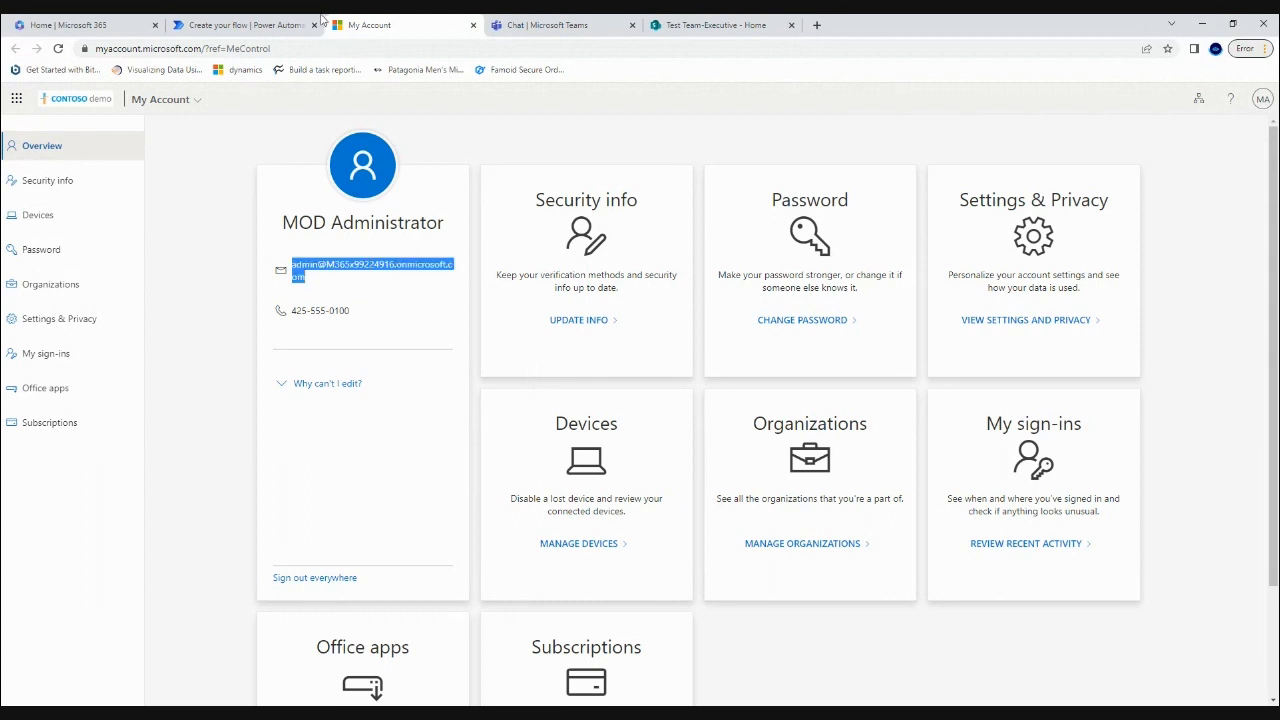
pyautogui.click(322, 22)
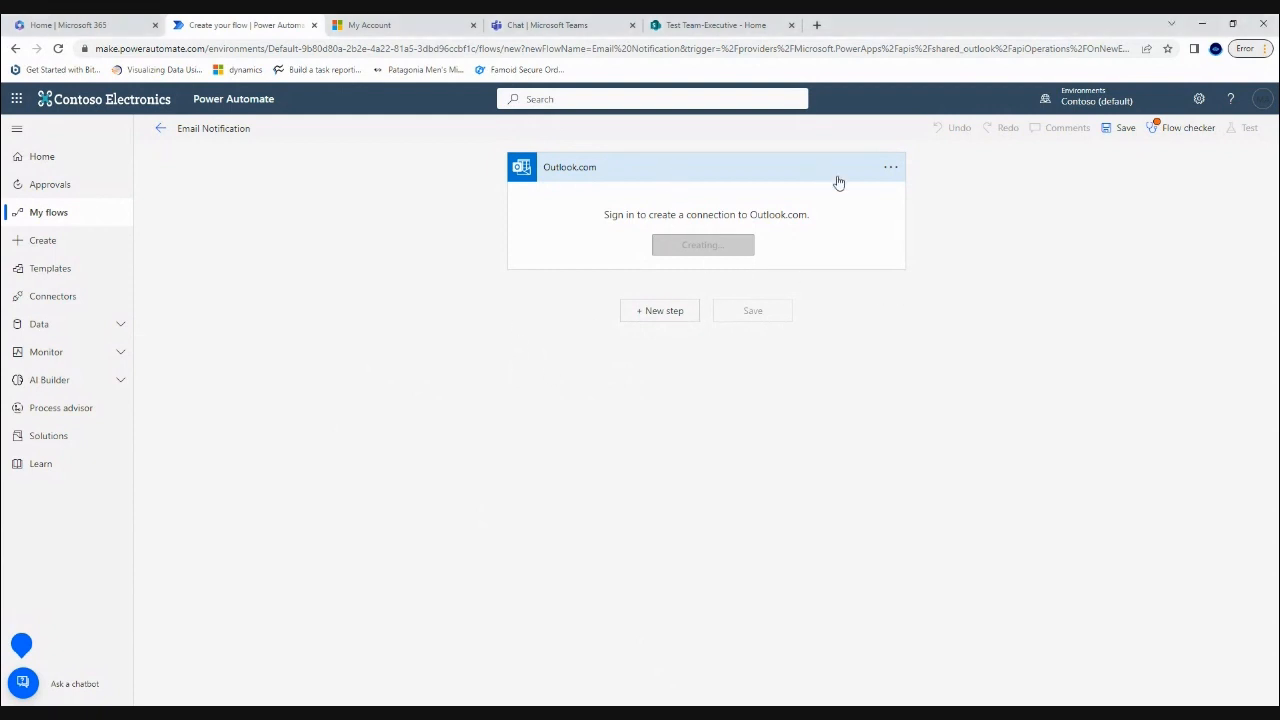
# Delete the Outlook.com trigger from the Email Notification flow.
pyautogui.click(890, 167)
pyautogui.click(942, 332)
pyautogui.click(652, 425)
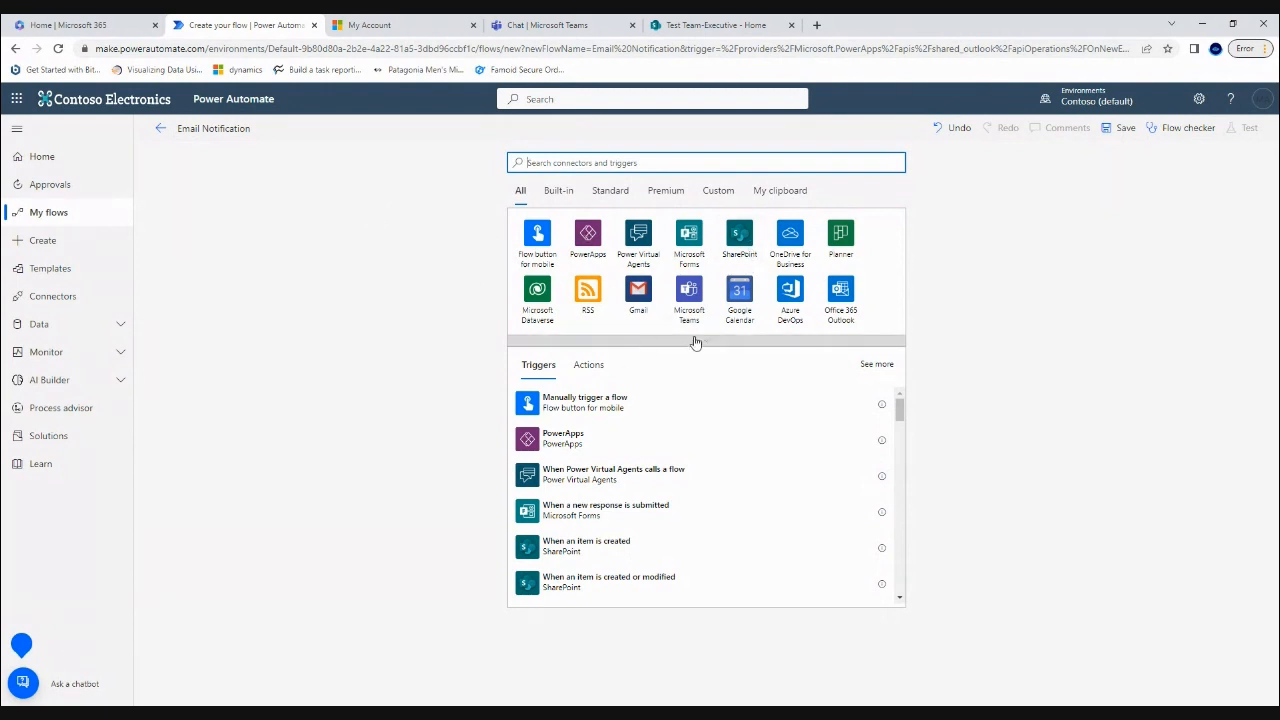
# Add the SharePoint trigger "When an item is created" and sign in to create its connection.
pyautogui.click(740, 235)
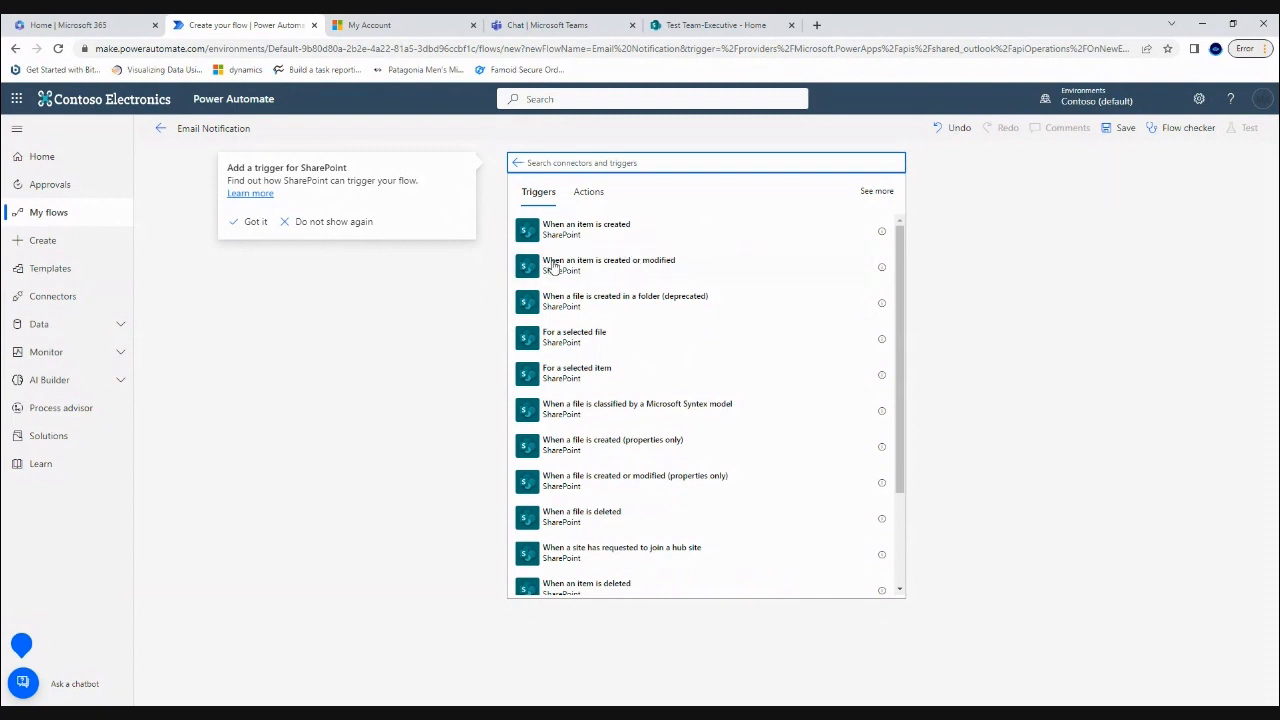
pyautogui.click(611, 246)
pyautogui.click(611, 246)
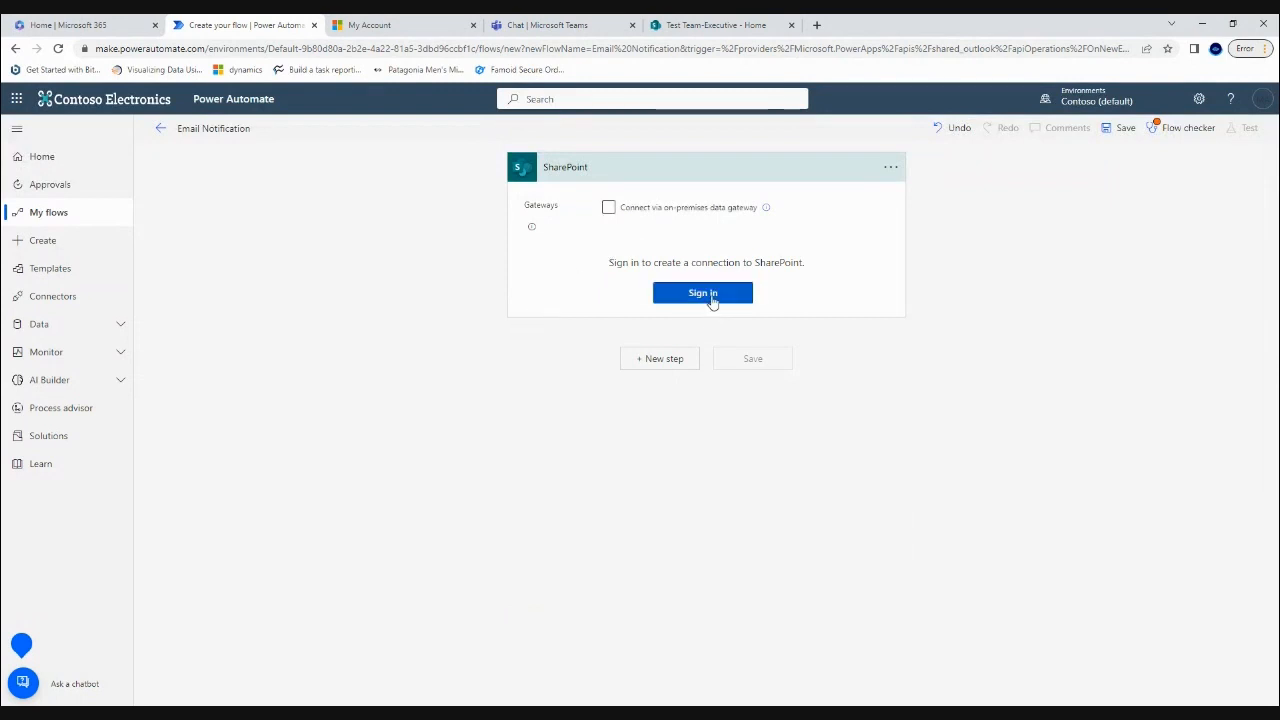
pyautogui.click(705, 293)
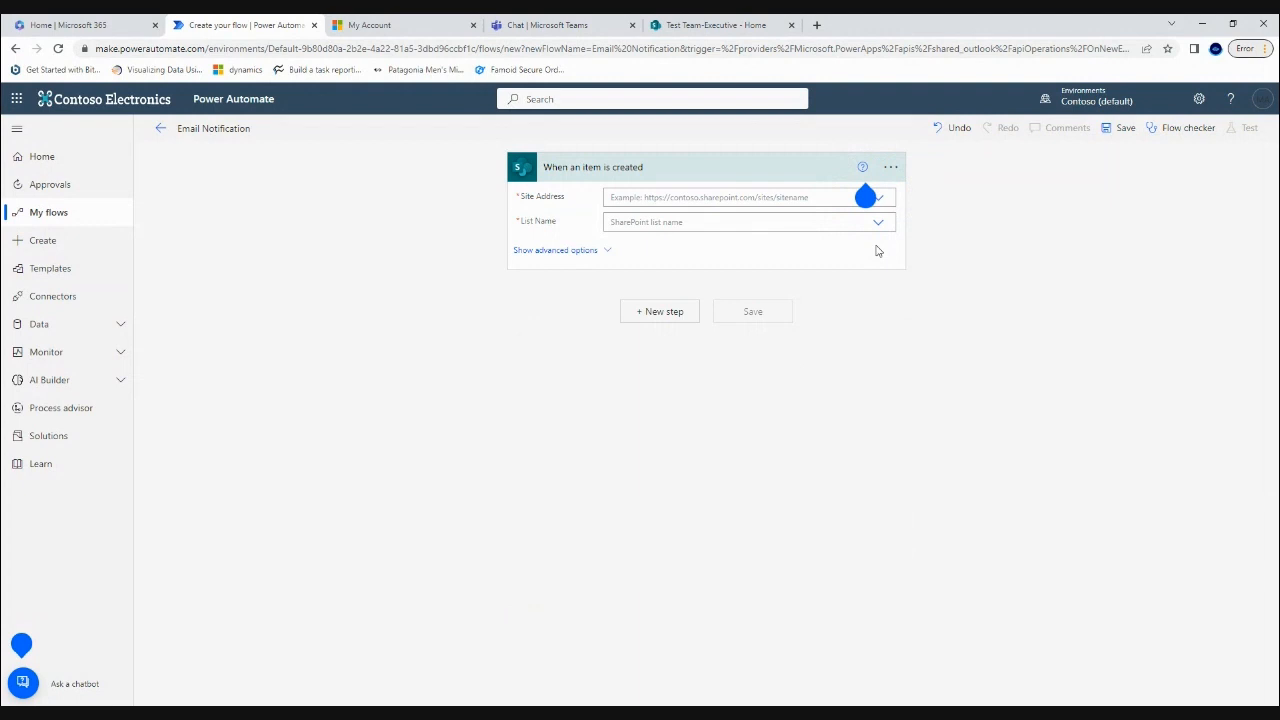
# Set the trigger's site address to Sales and Marketing and its list name to Product List.
pyautogui.moveTo(880, 203)
pyautogui.click(877, 201)
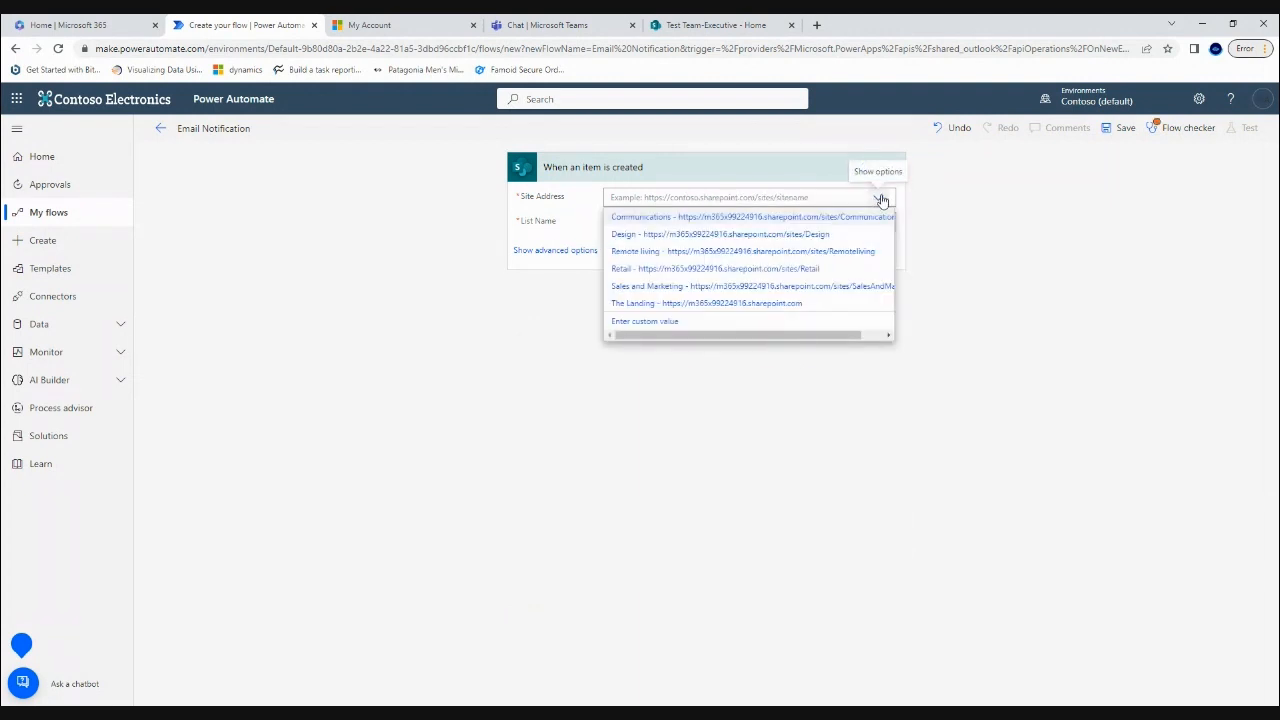
pyautogui.click(730, 287)
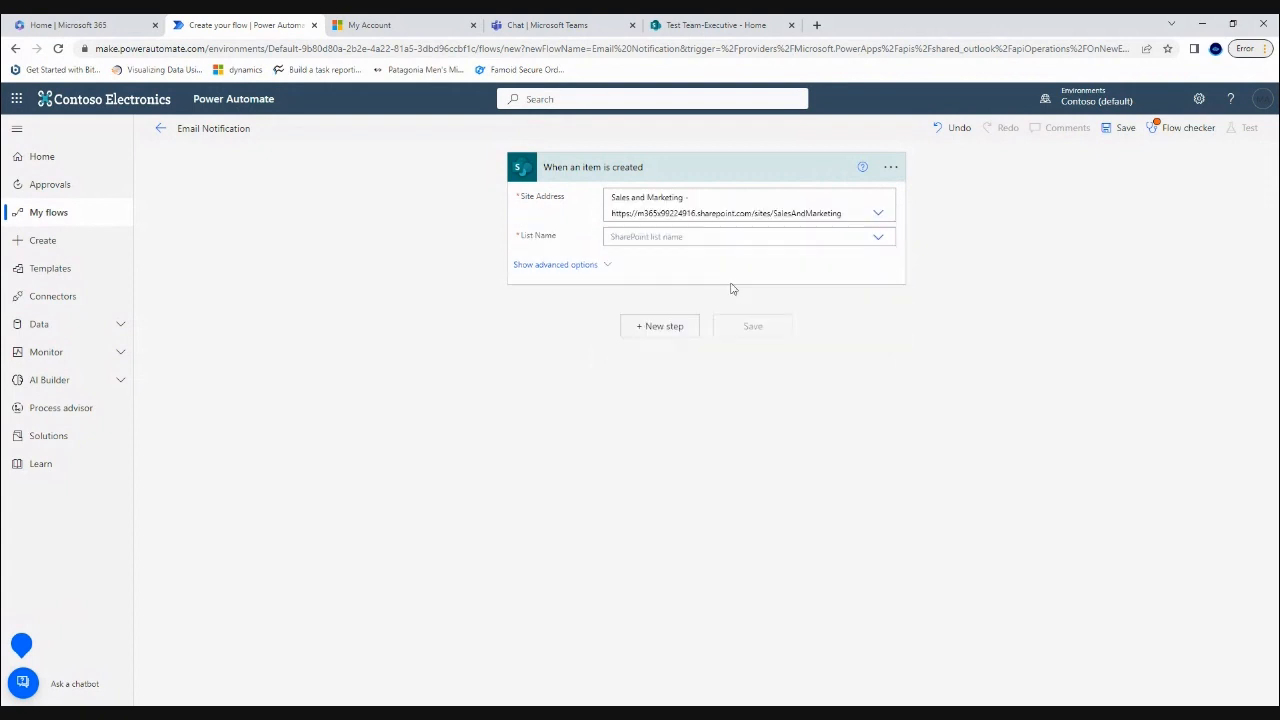
pyautogui.click(877, 237)
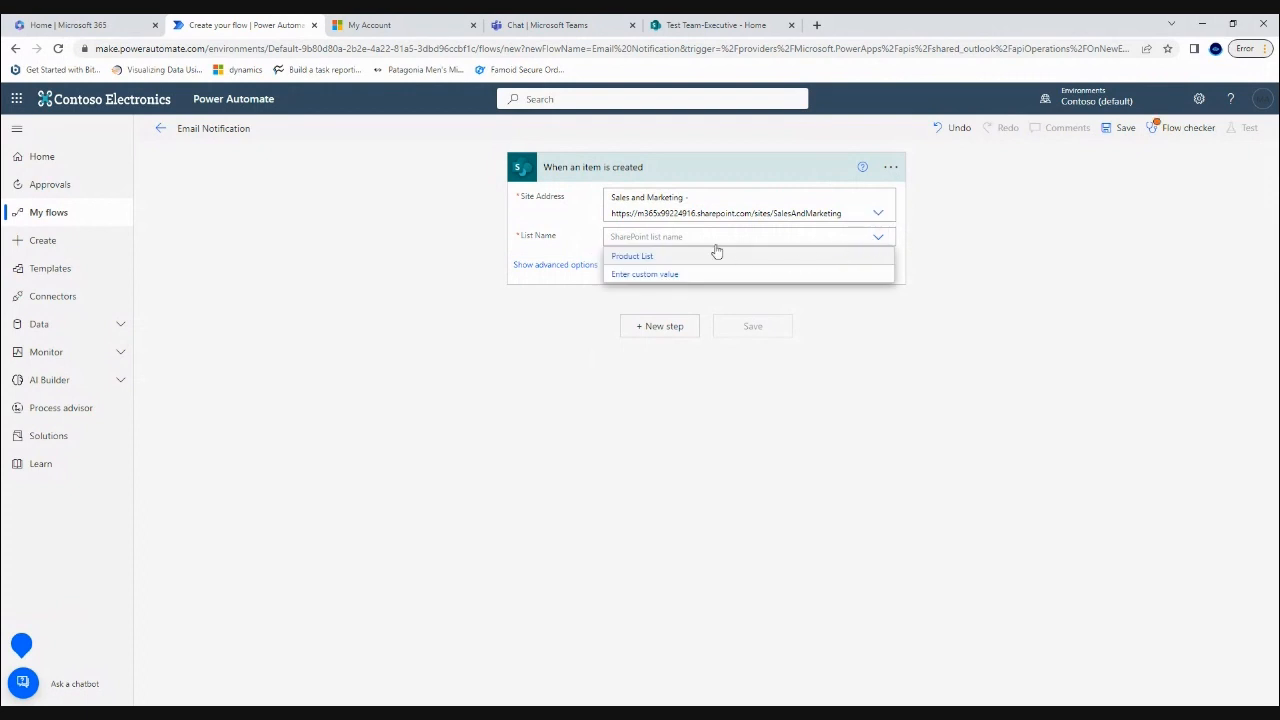
pyautogui.click(645, 256)
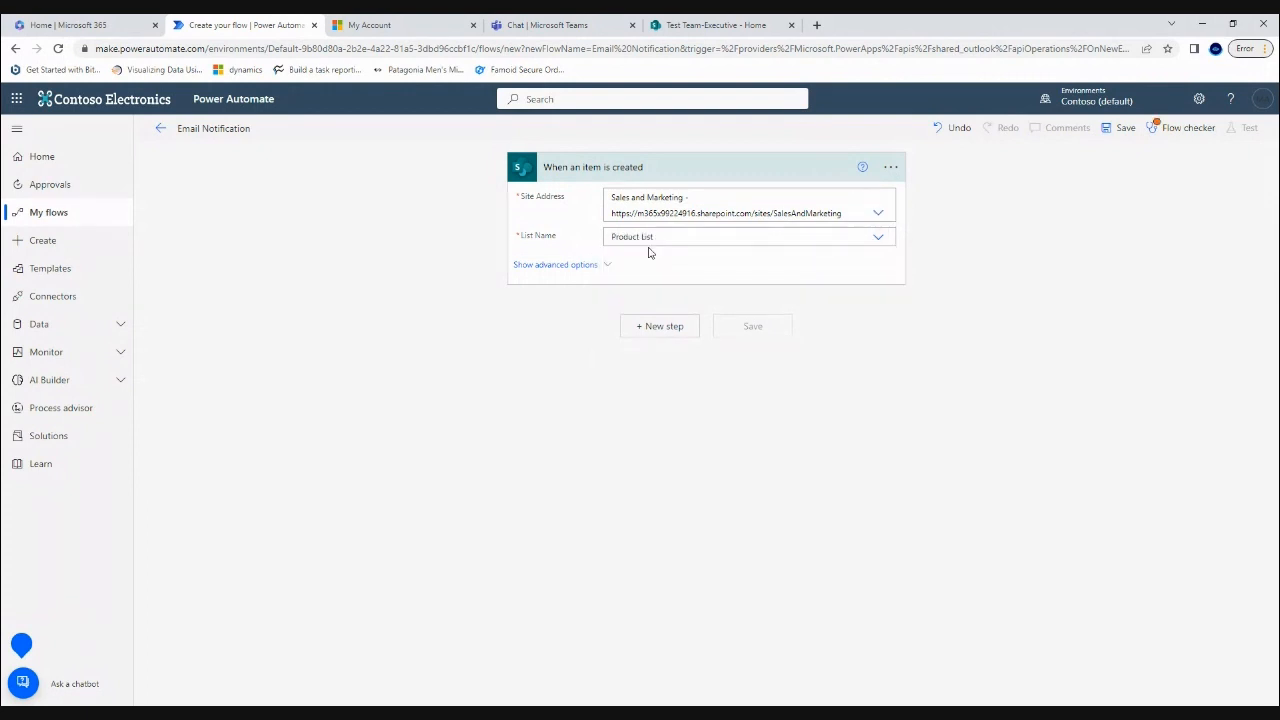
# Add a new step below the SharePoint trigger, and reselect the Sales and Marketing site and Product List in the trigger.
pyautogui.click(645, 331)
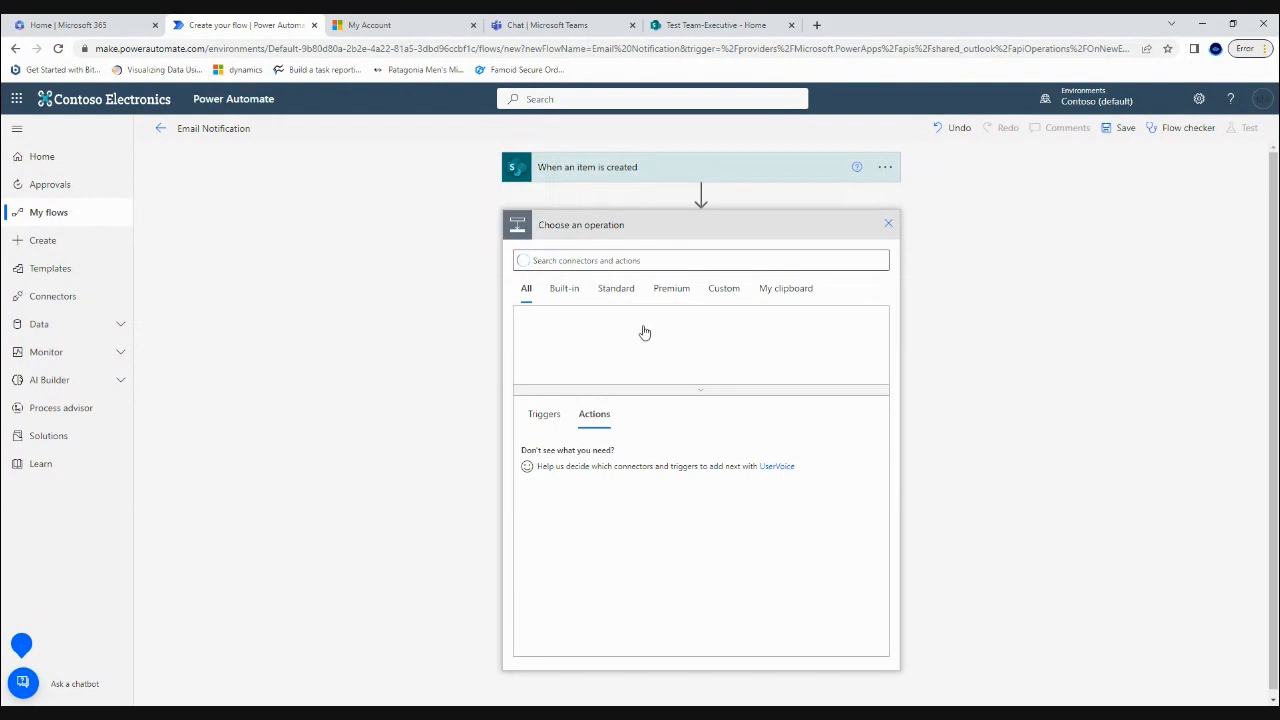
pyautogui.click(656, 176)
pyautogui.click(721, 214)
pyautogui.click(720, 221)
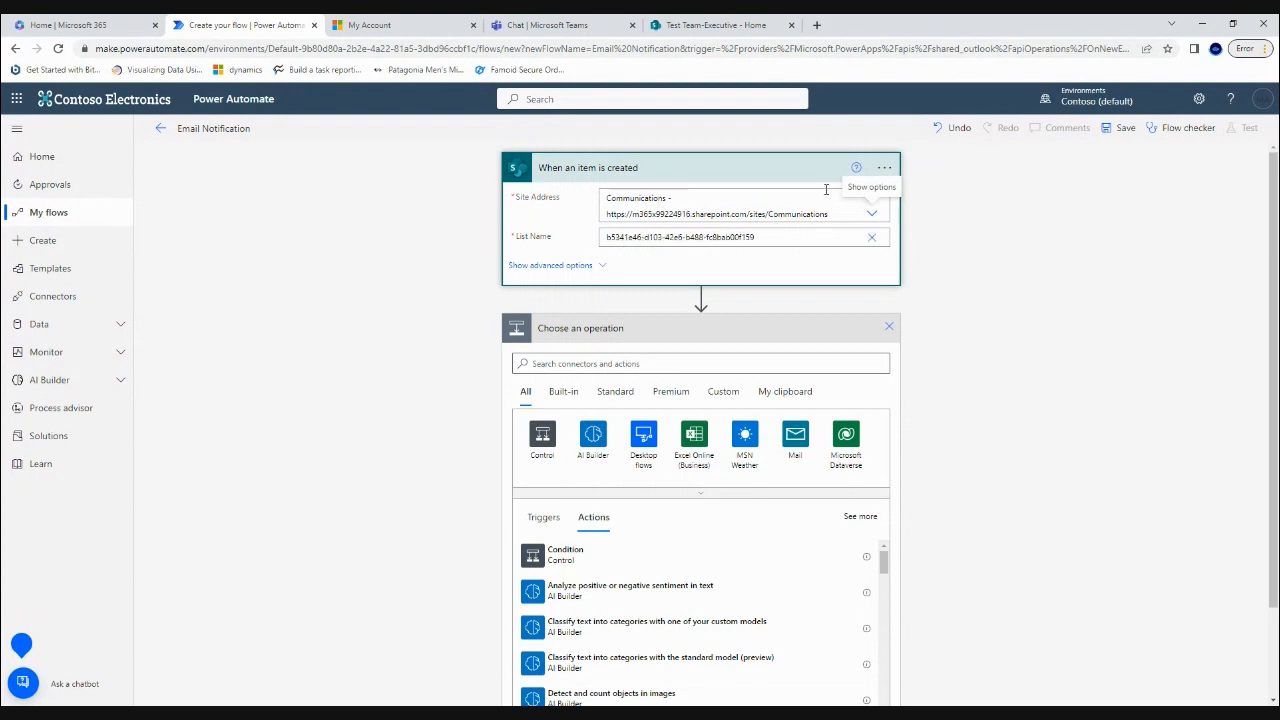
pyautogui.click(872, 214)
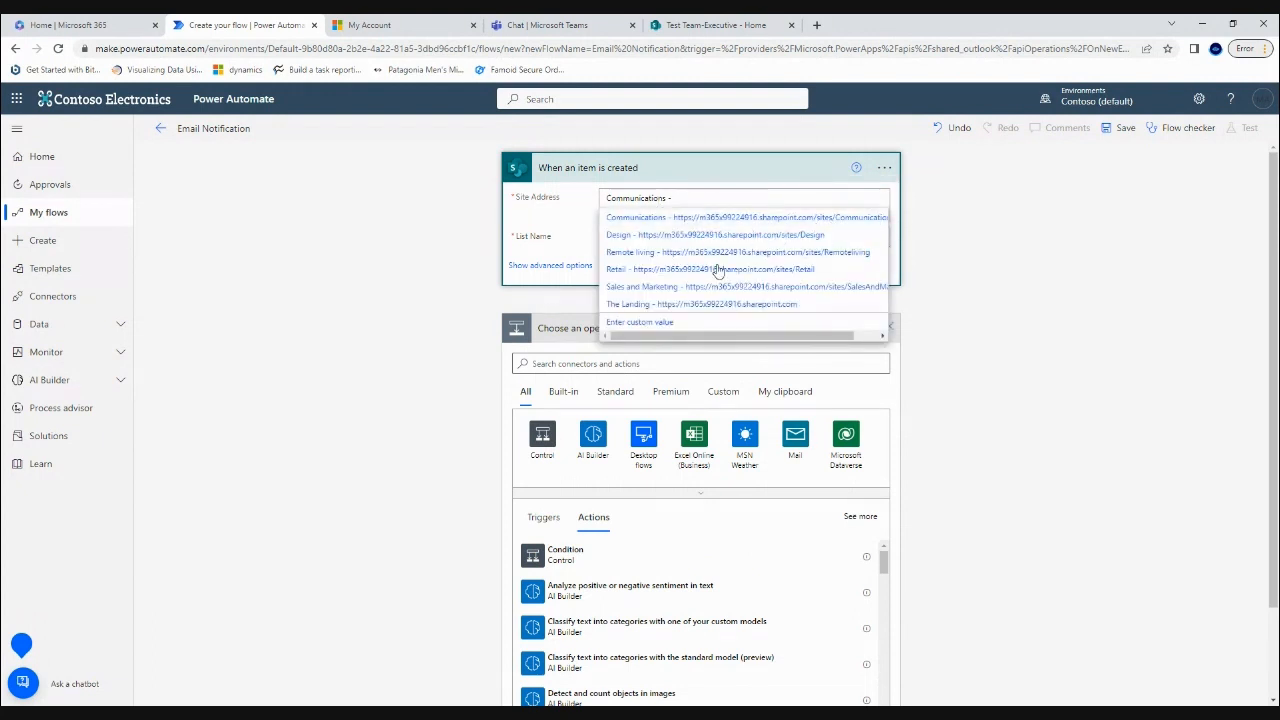
pyautogui.click(695, 287)
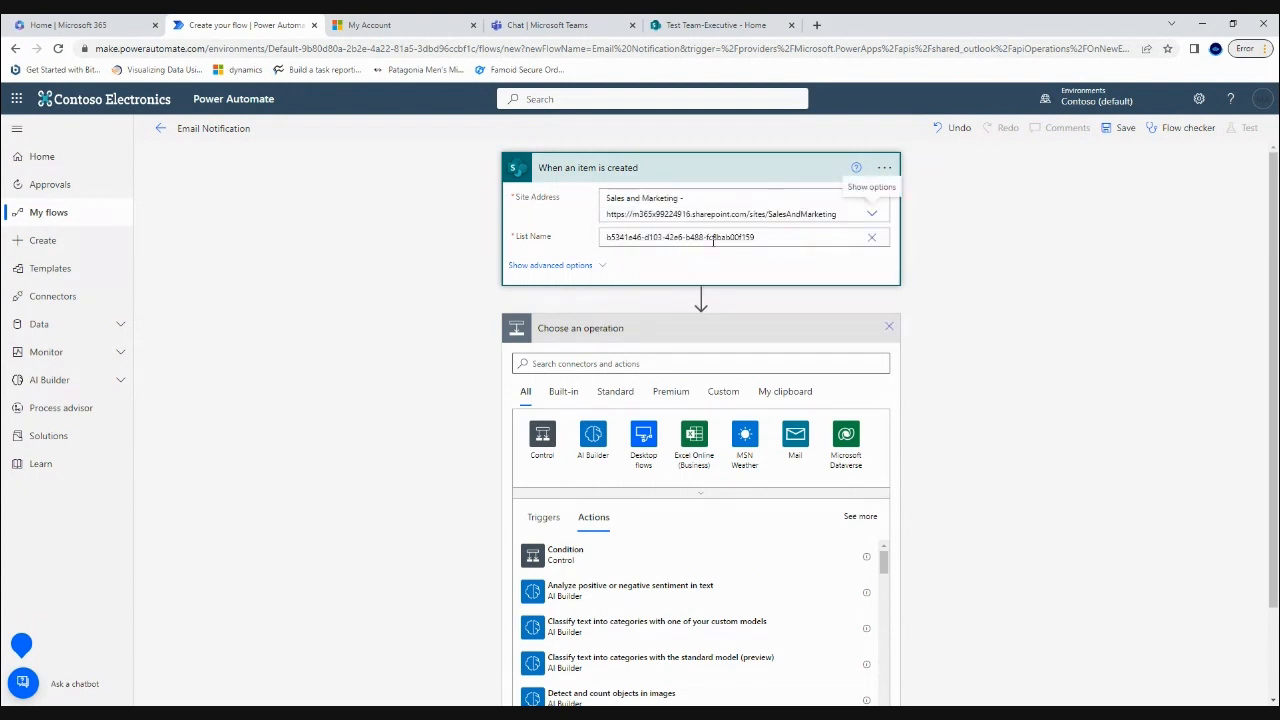
pyautogui.click(871, 238)
pyautogui.click(872, 237)
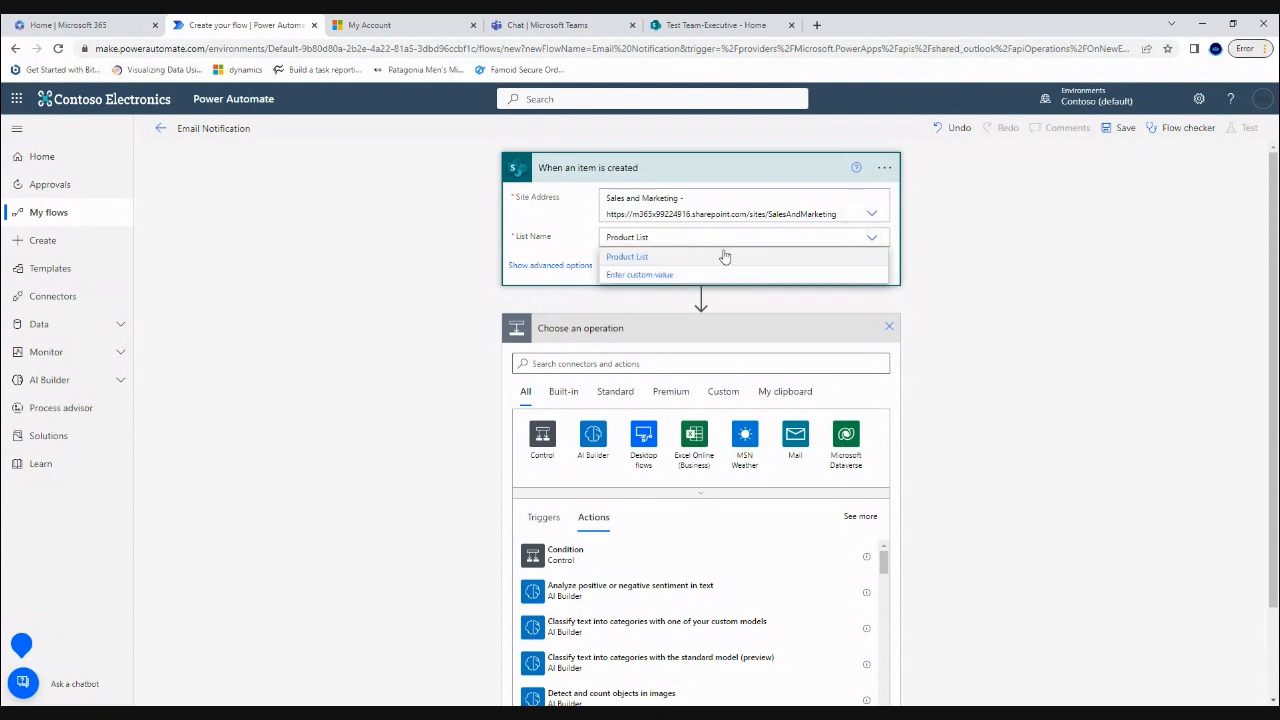
pyautogui.click(657, 259)
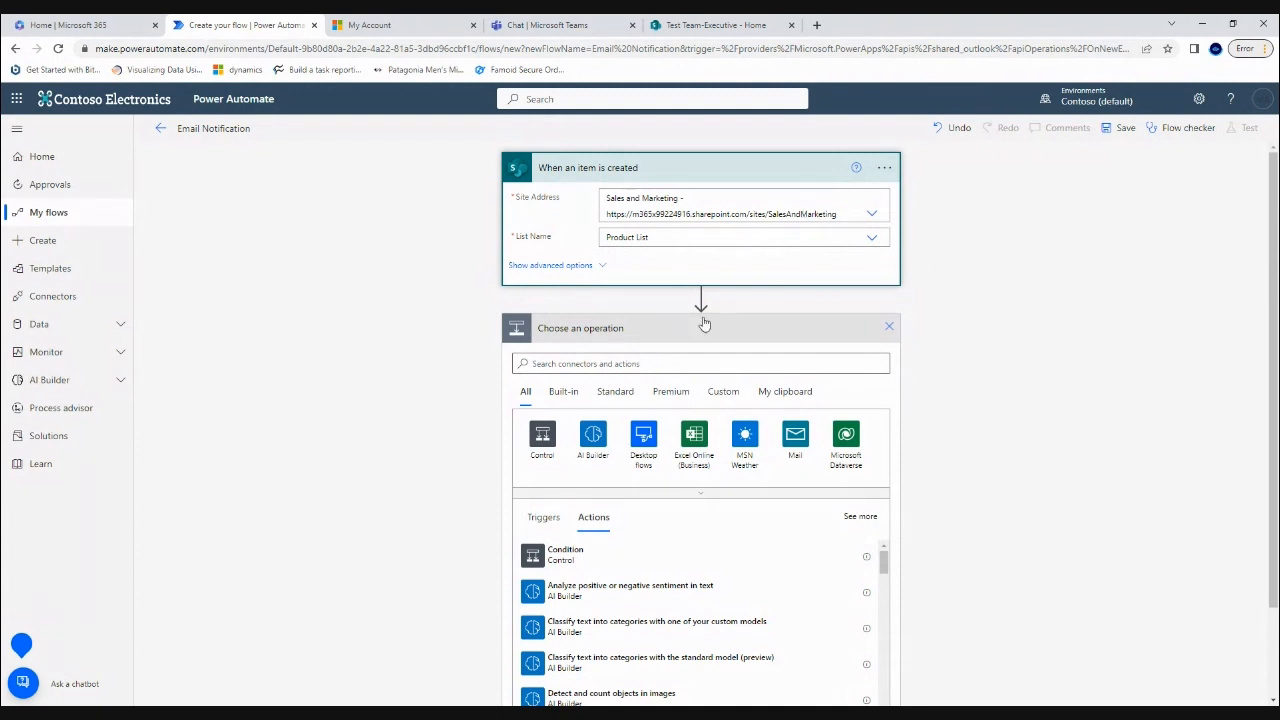
# Search the actions for Teams and add the Microsoft Teams action "Post message in a chat or channel".
pyautogui.scroll(-2, 827, 345)
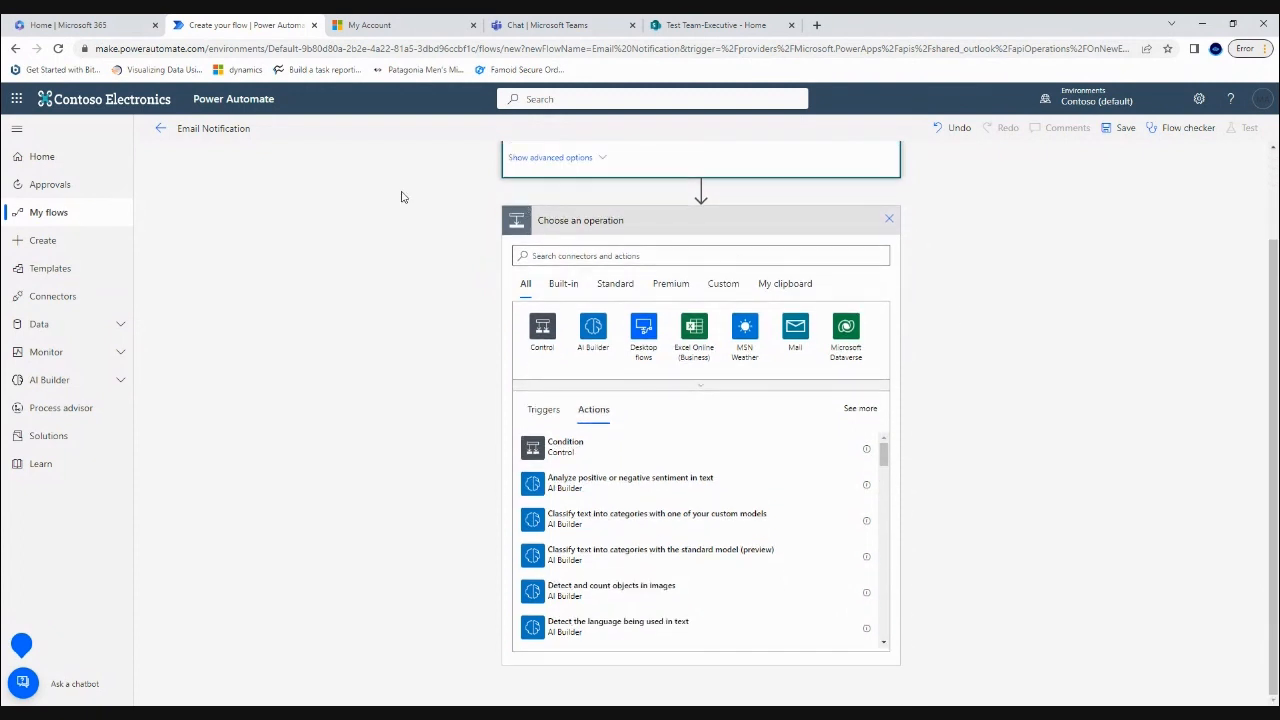
pyautogui.scroll(2, 376, 247)
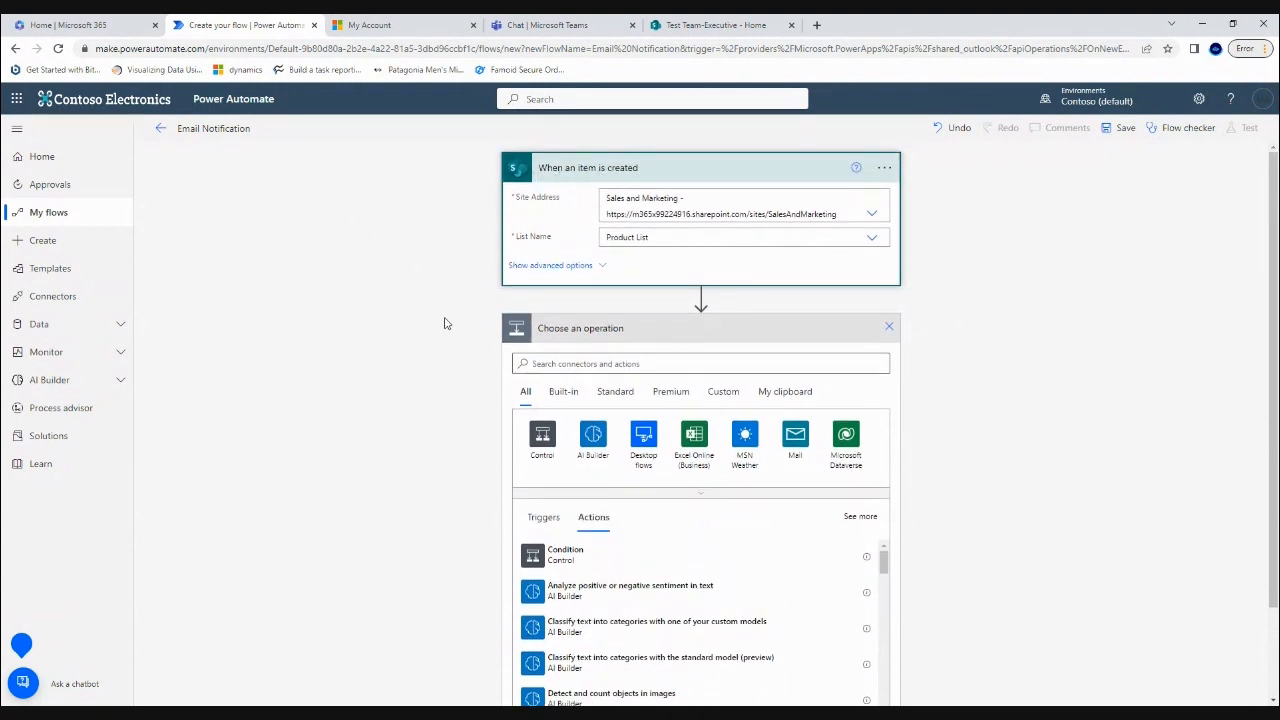
pyautogui.scroll(-2, 446, 323)
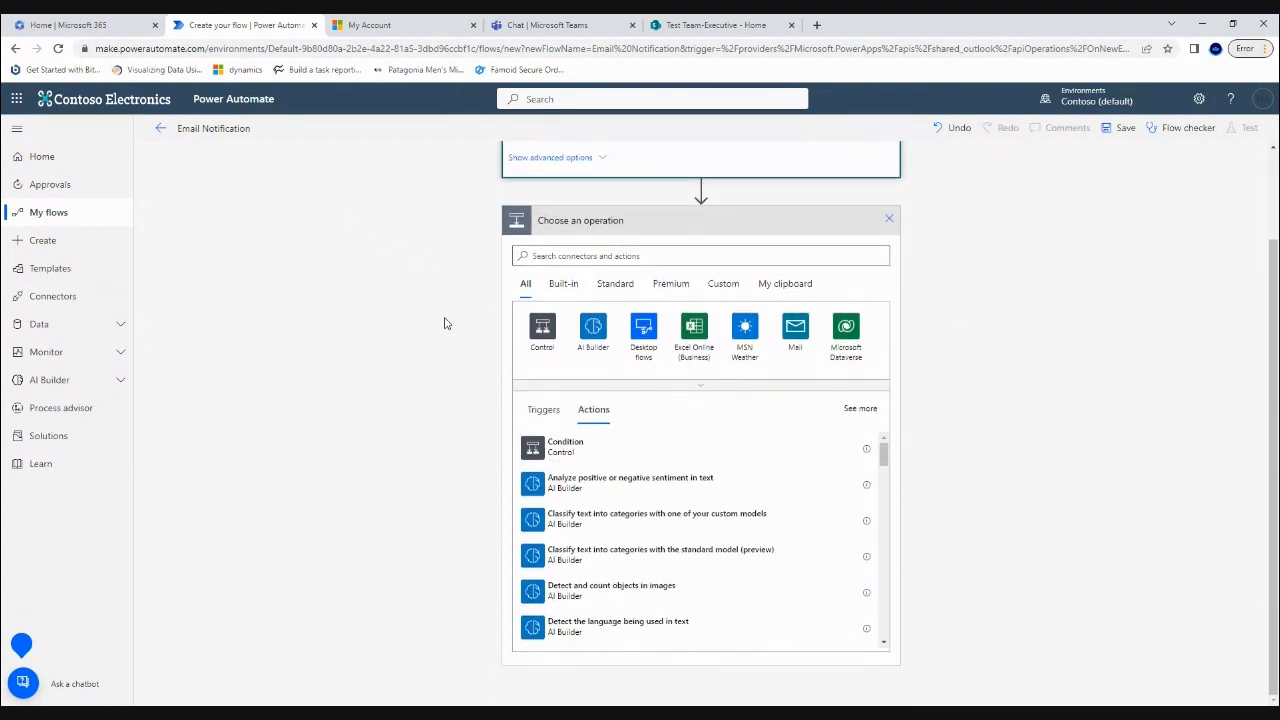
pyautogui.click(562, 256)
pyautogui.write('teans')
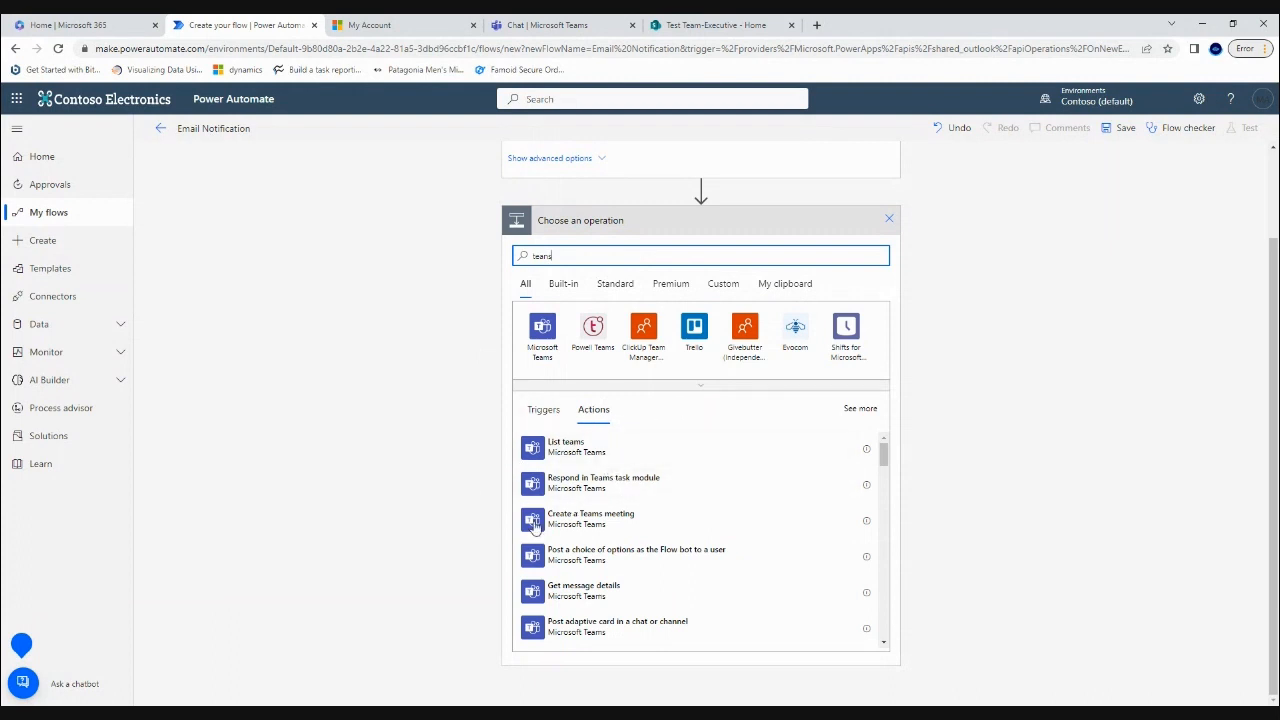
pyautogui.scroll(-1, 680, 520)
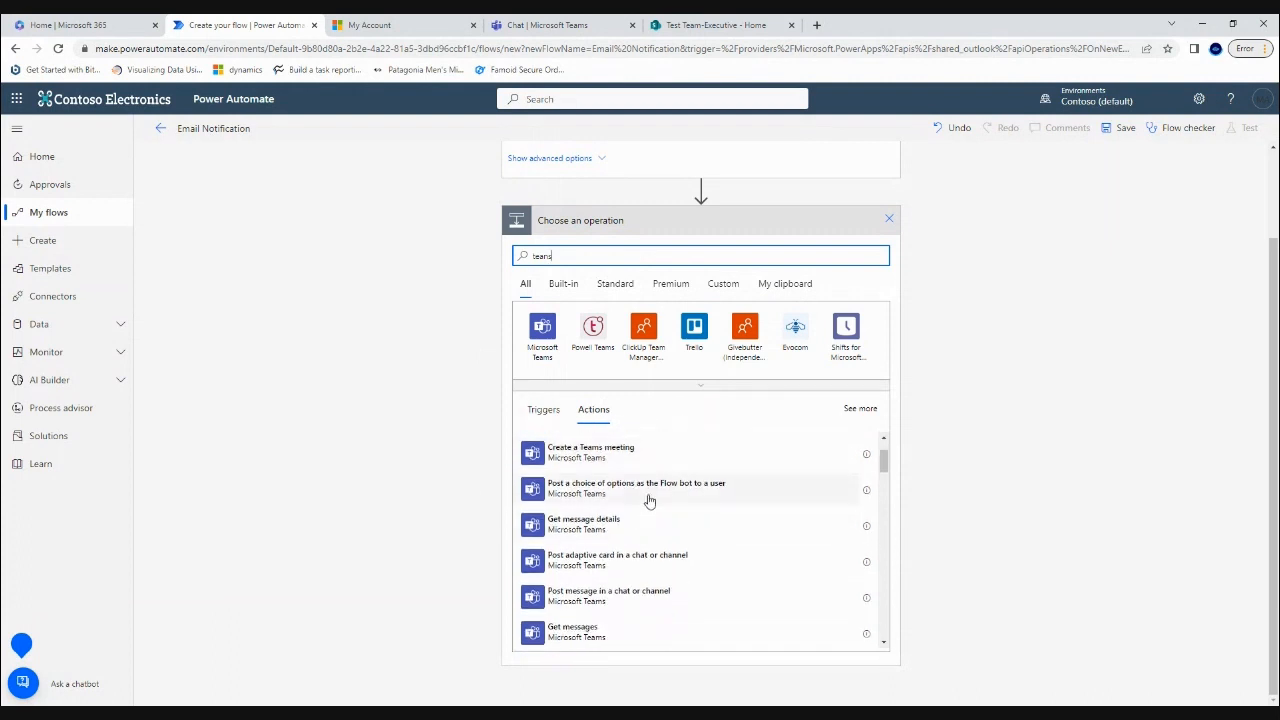
pyautogui.scroll(-1, 760, 498)
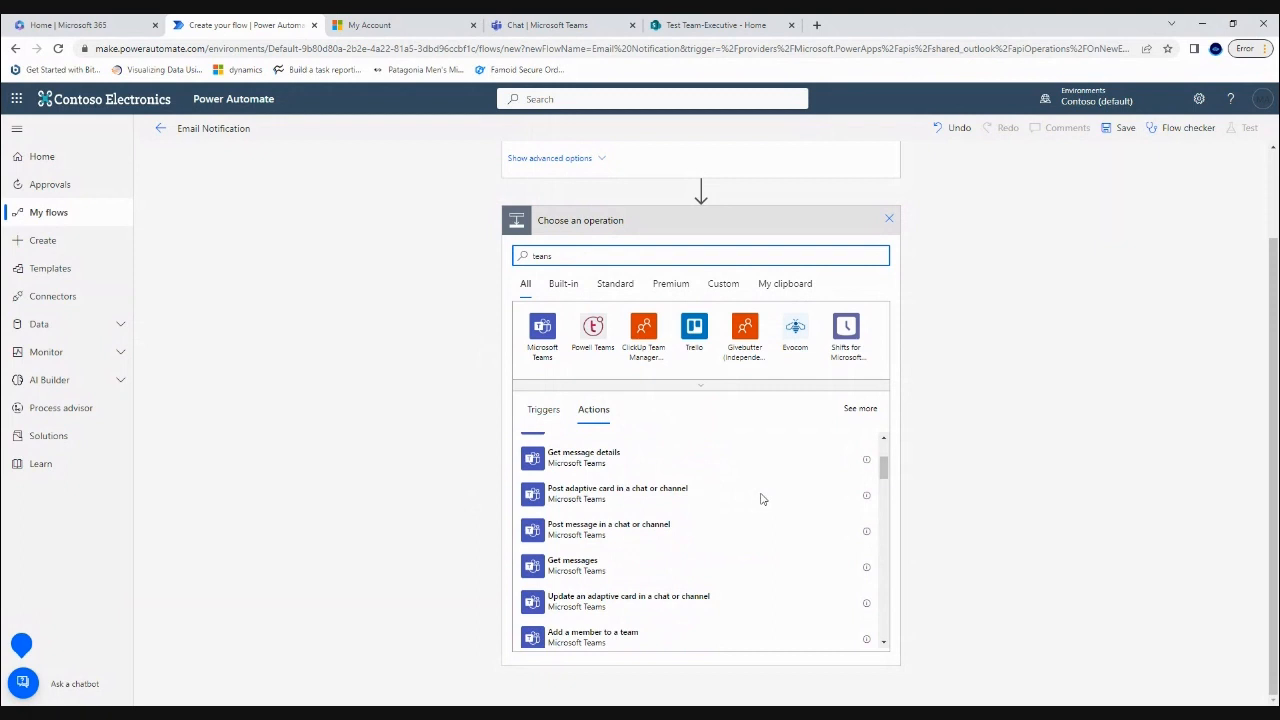
pyautogui.click(672, 540)
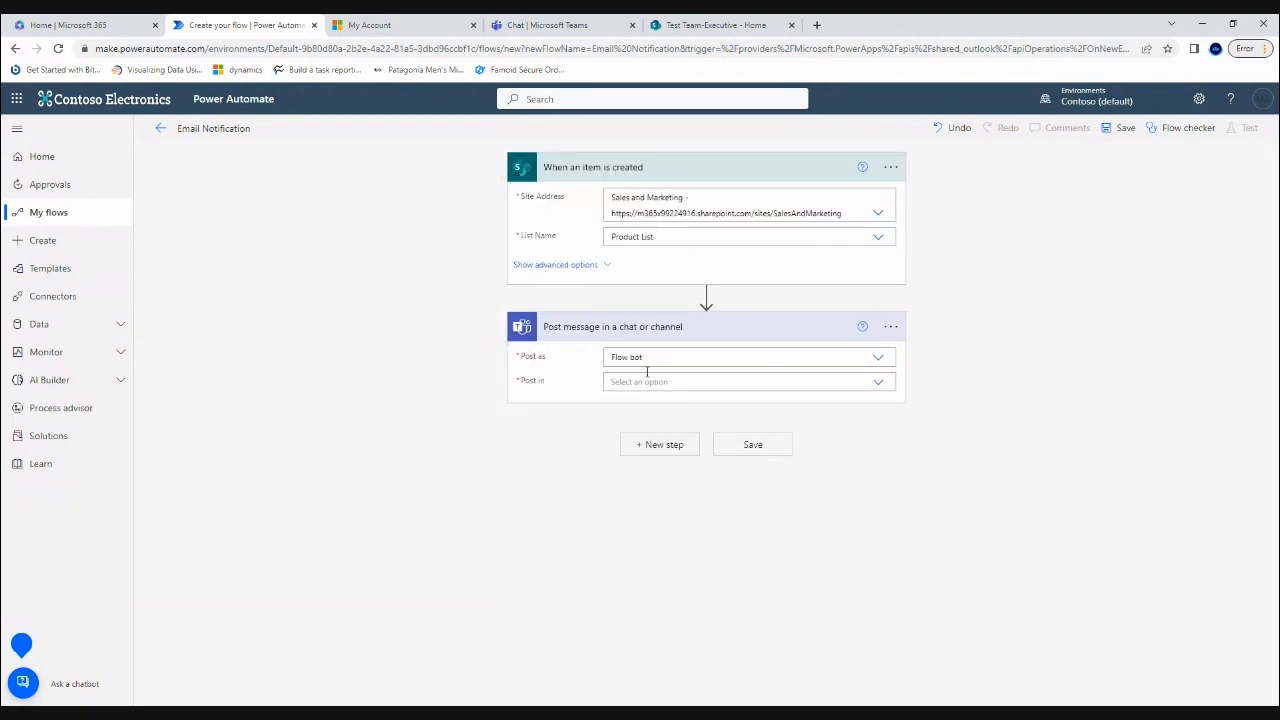
# Configure the Teams action to post as Flow bot in a Channel.
pyautogui.click(878, 366)
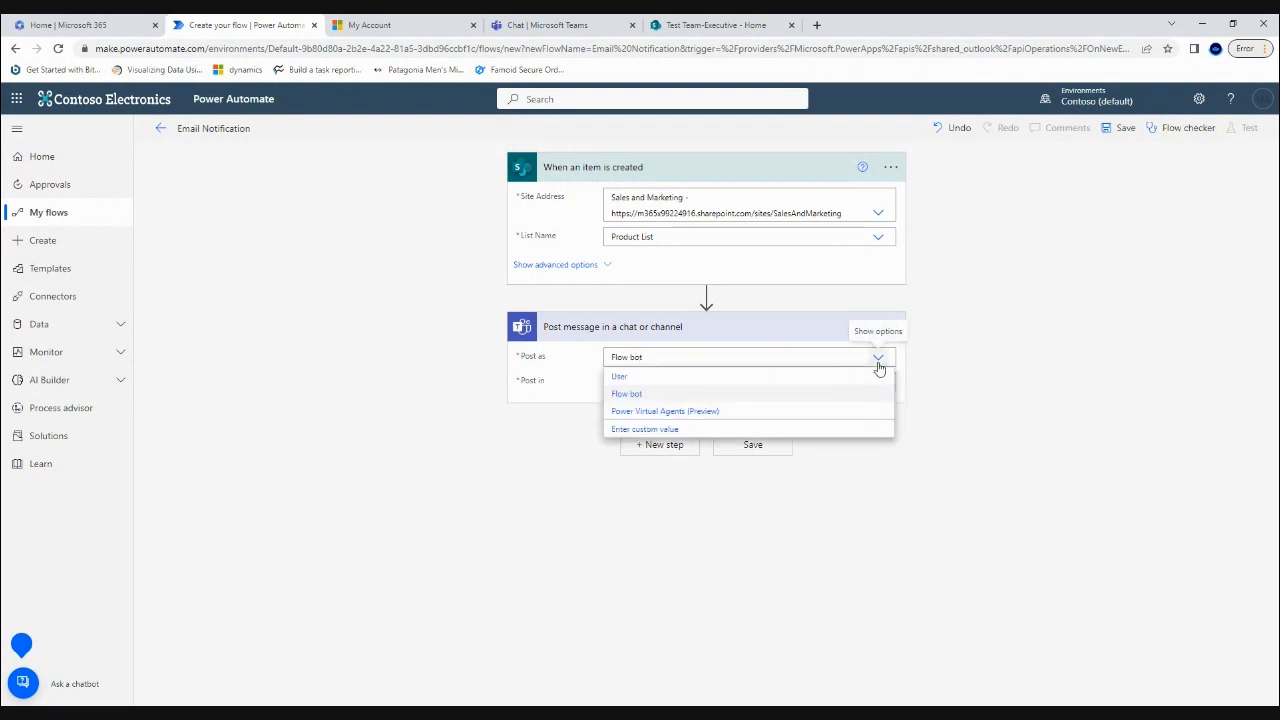
pyautogui.click(649, 399)
pyautogui.click(678, 383)
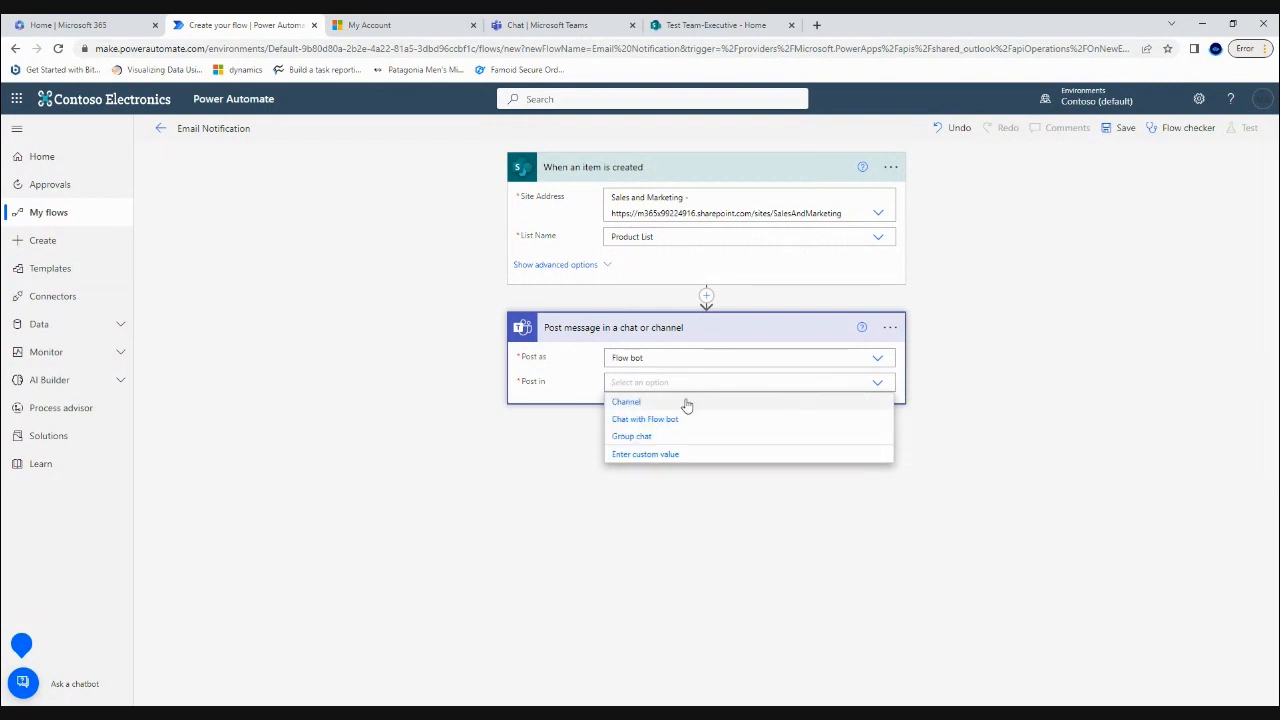
pyautogui.click(648, 404)
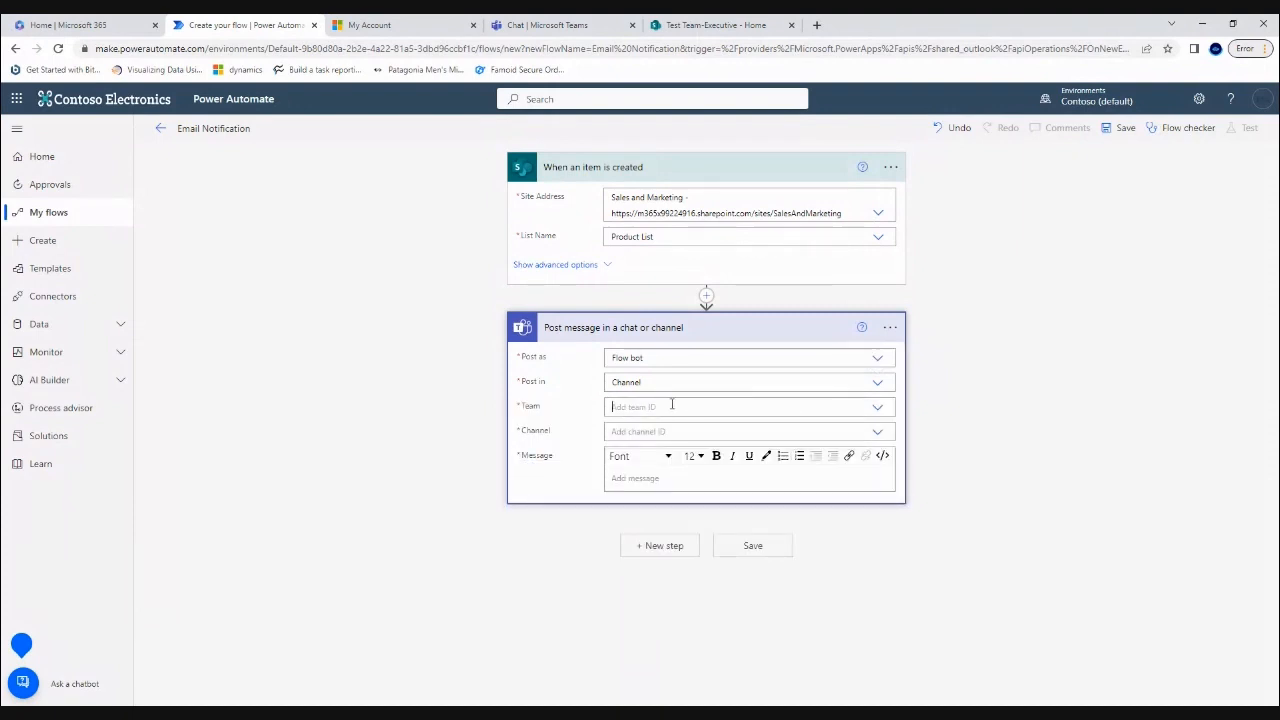
# Set the Teams action's team to Sales and Marketing and its channel to General.
pyautogui.click(668, 407)
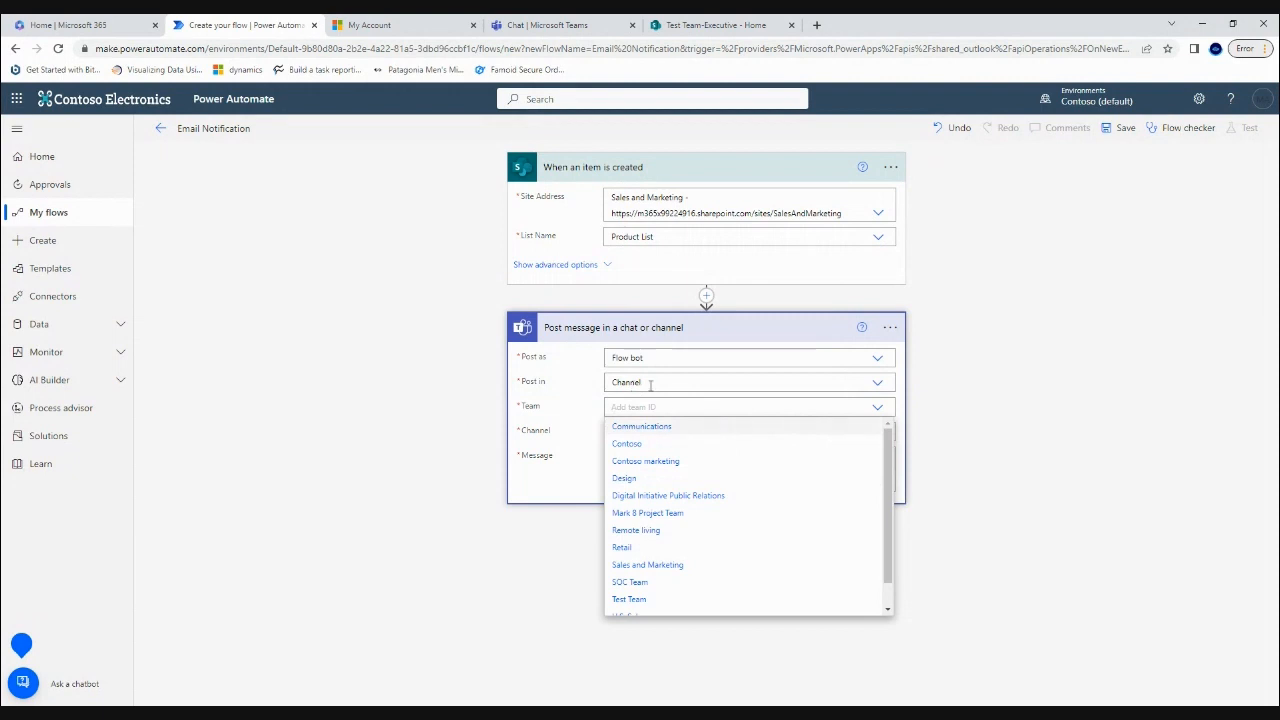
pyautogui.click(675, 566)
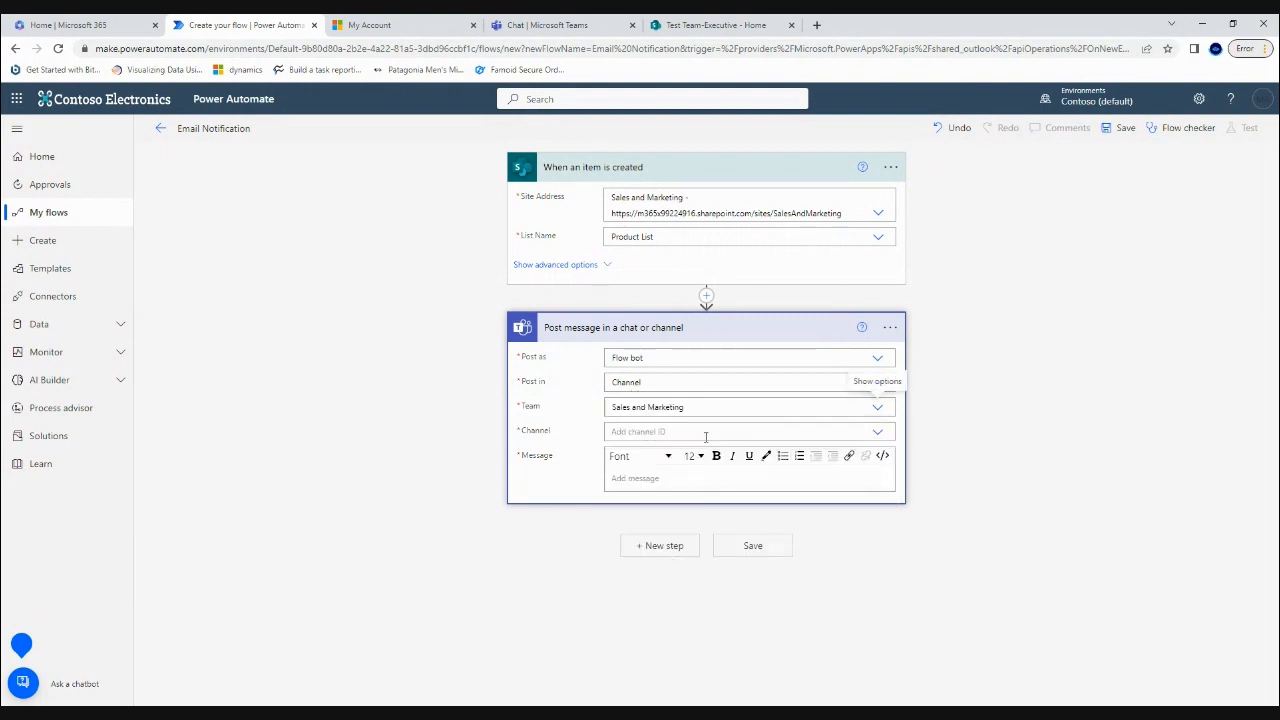
pyautogui.click(877, 432)
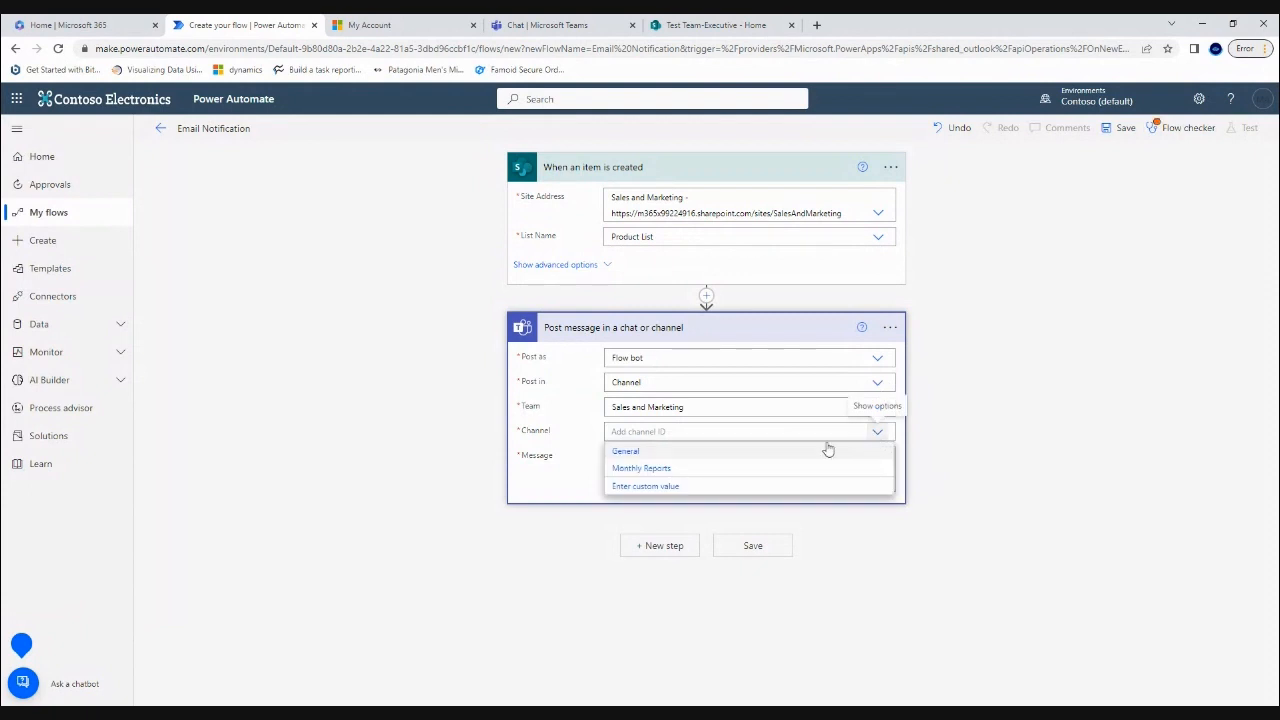
pyautogui.click(628, 453)
# Dismiss the tip about formatting data by examples and place the cursor in the Teams action's message field.
pyautogui.click(641, 480)
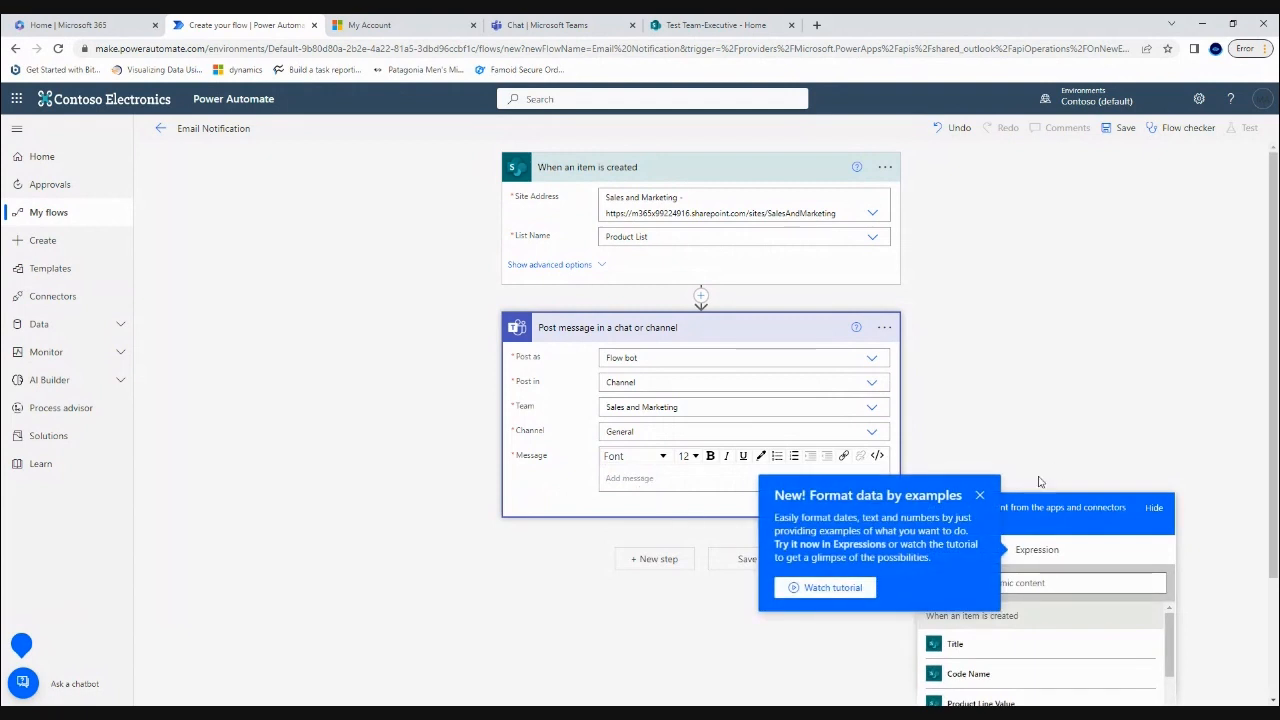
pyautogui.click(979, 495)
pyautogui.click(648, 482)
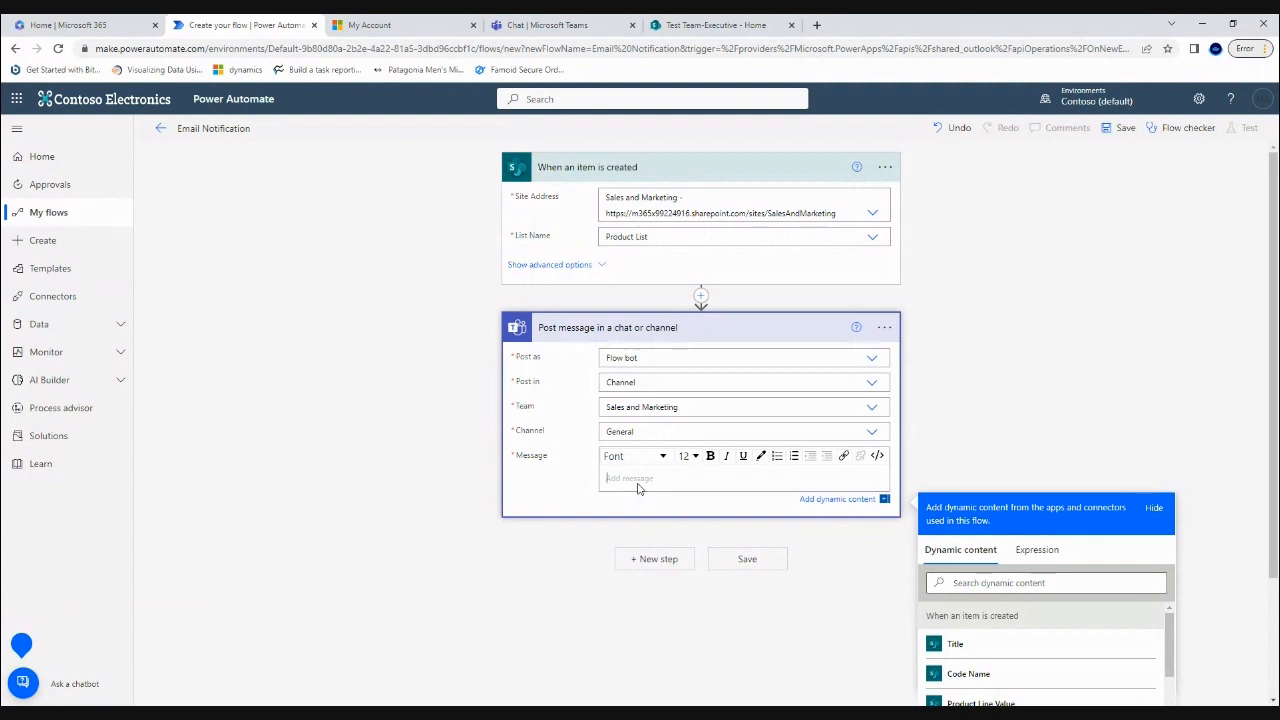
# Examine the dynamic content that the "When an item is created" trigger offers for the Teams message.
pyautogui.scroll(-2, 637, 487)
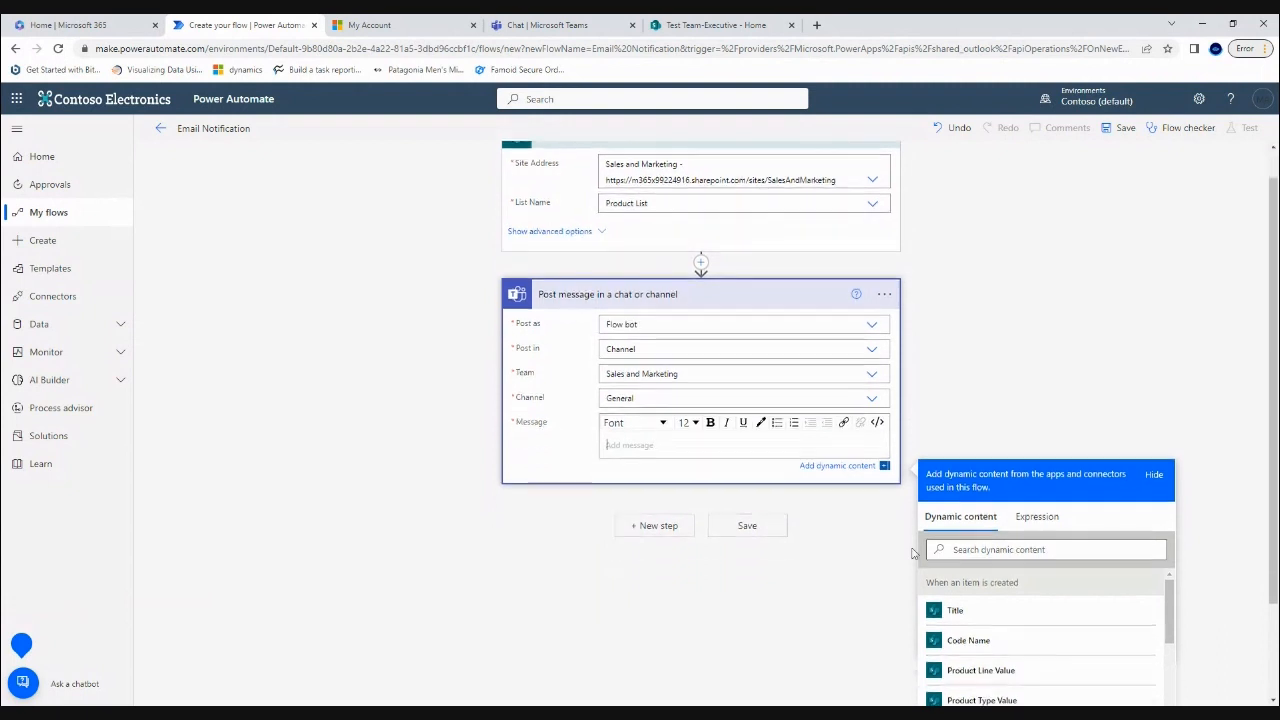
pyautogui.scroll(-1, 1061, 550)
pyautogui.scroll(-10, 1061, 550)
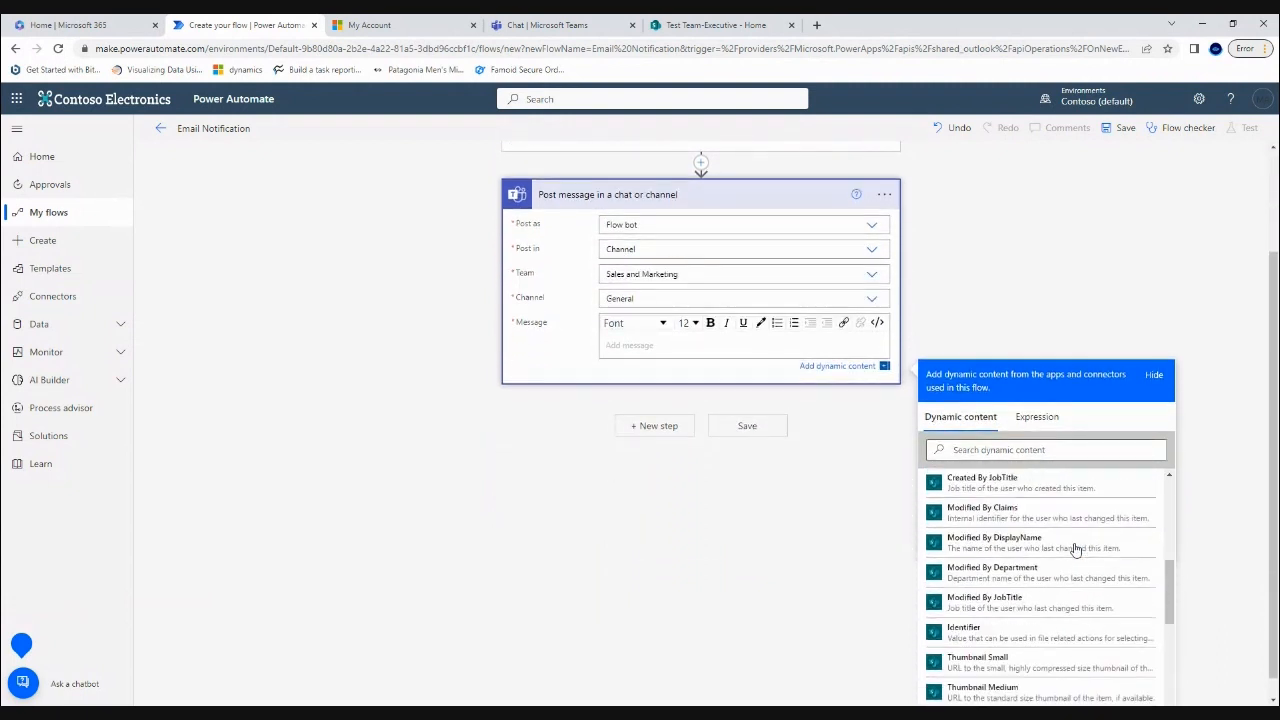
pyautogui.scroll(12, 1080, 560)
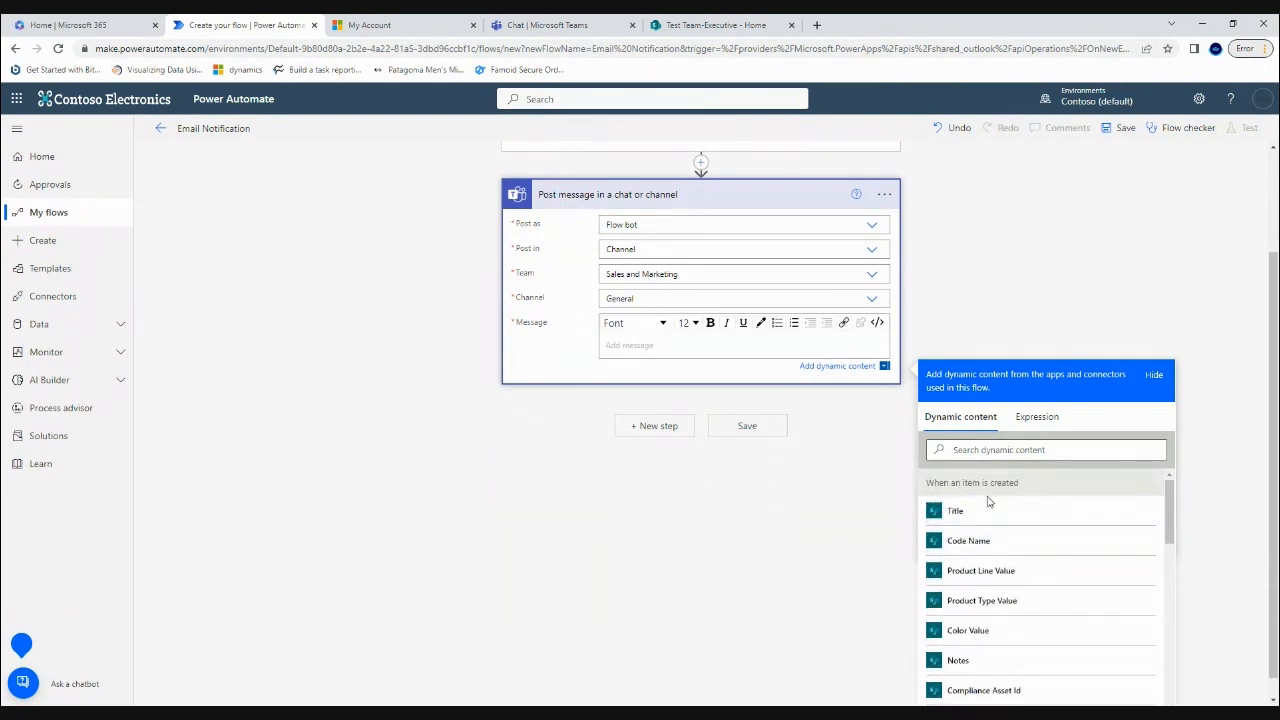
pyautogui.scroll(2, 988, 499)
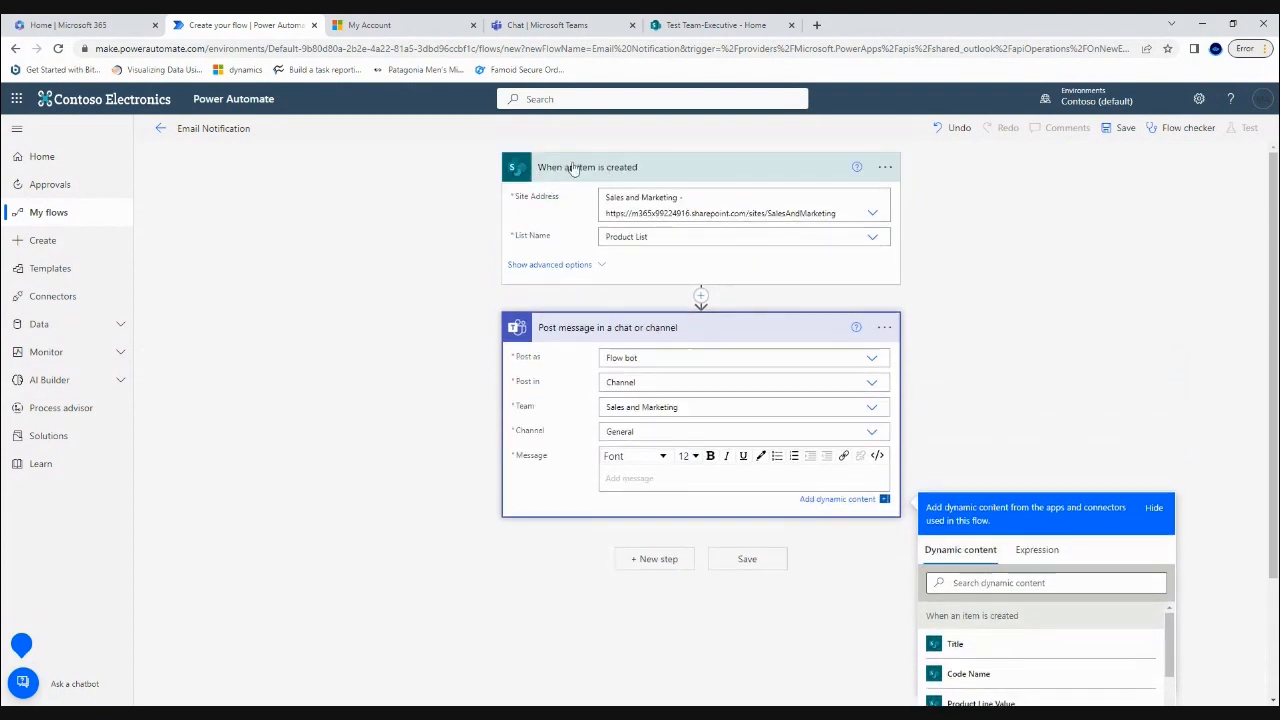
pyautogui.scroll(-2, 1000, 470)
pyautogui.scroll(-6, 1019, 537)
pyautogui.scroll(-8, 1019, 537)
pyautogui.scroll(8, 1028, 562)
pyautogui.scroll(5, 1030, 568)
pyautogui.scroll(1, 648, 393)
pyautogui.scroll(2, 648, 393)
pyautogui.scroll(-1, 625, 497)
pyautogui.scroll(-1, 625, 497)
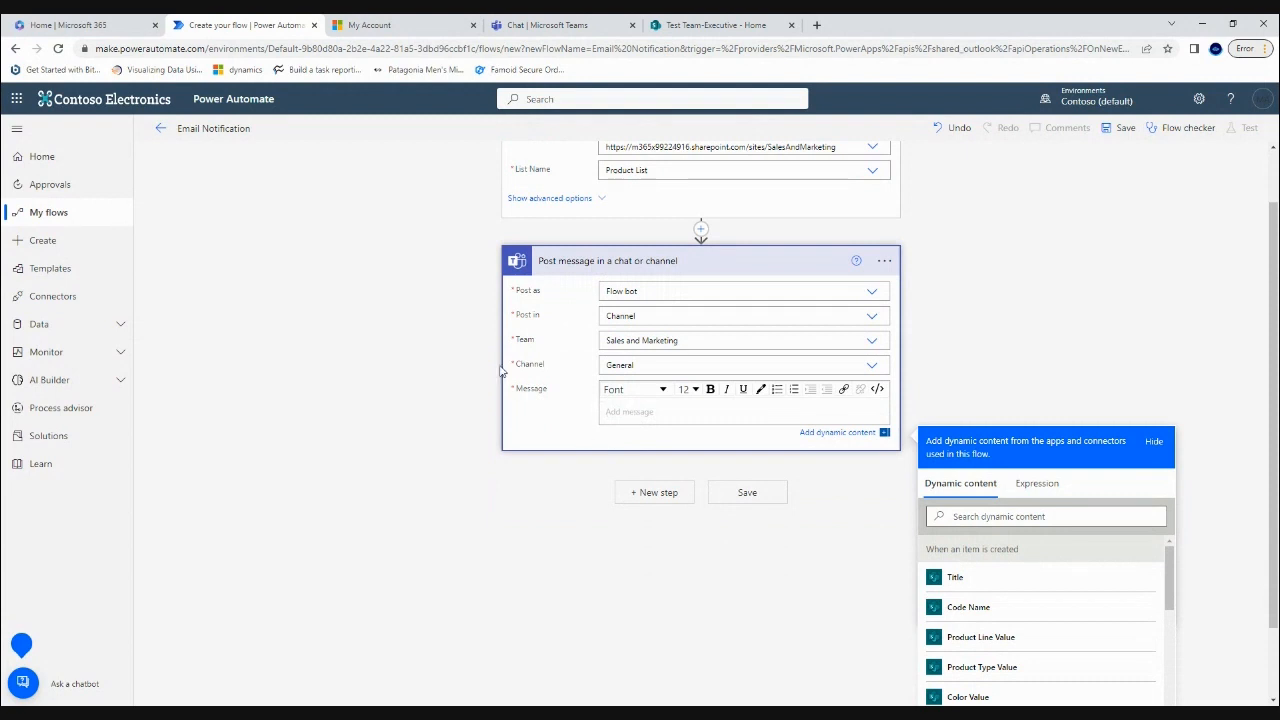
# Write the message's opening line "A new product has been created, it contains the follwoing:" and start a new line.
pyautogui.write('Thi')
pyautogui.press('BackSpace')
pyautogui.write('A')
pyautogui.write('ed, it contains the follwoing')
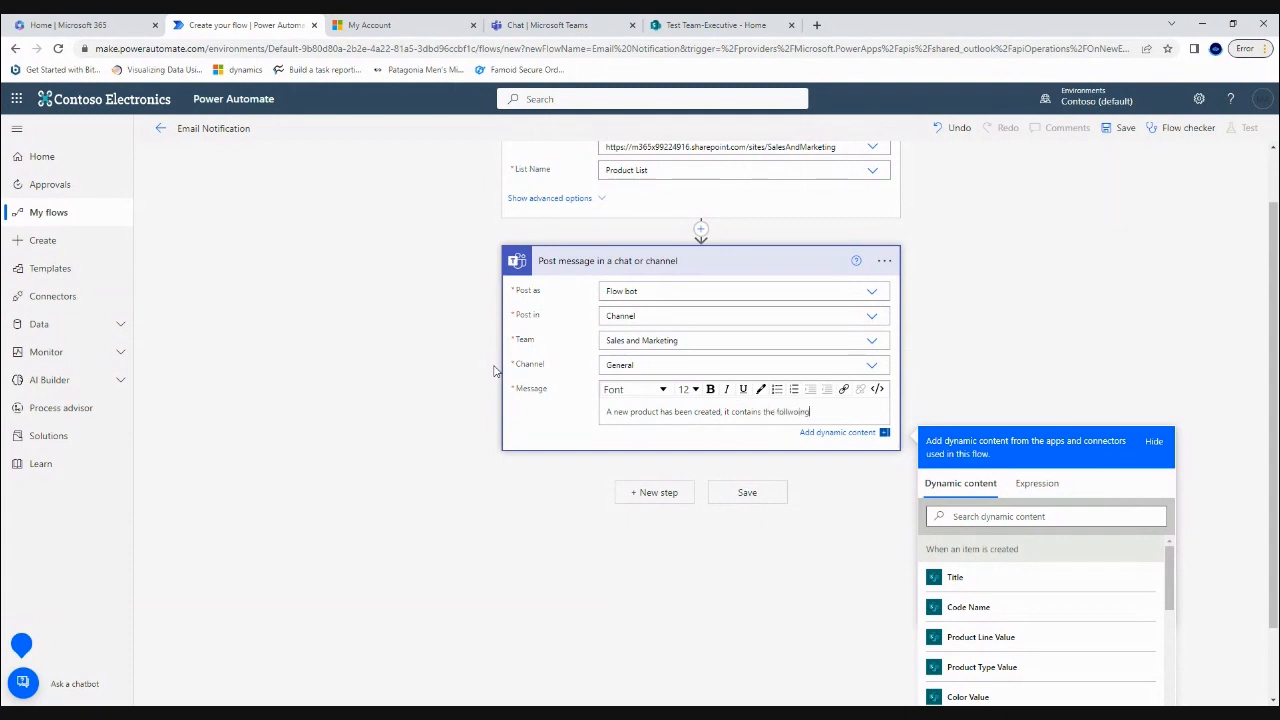
pyautogui.write(':')
pyautogui.press('Return')
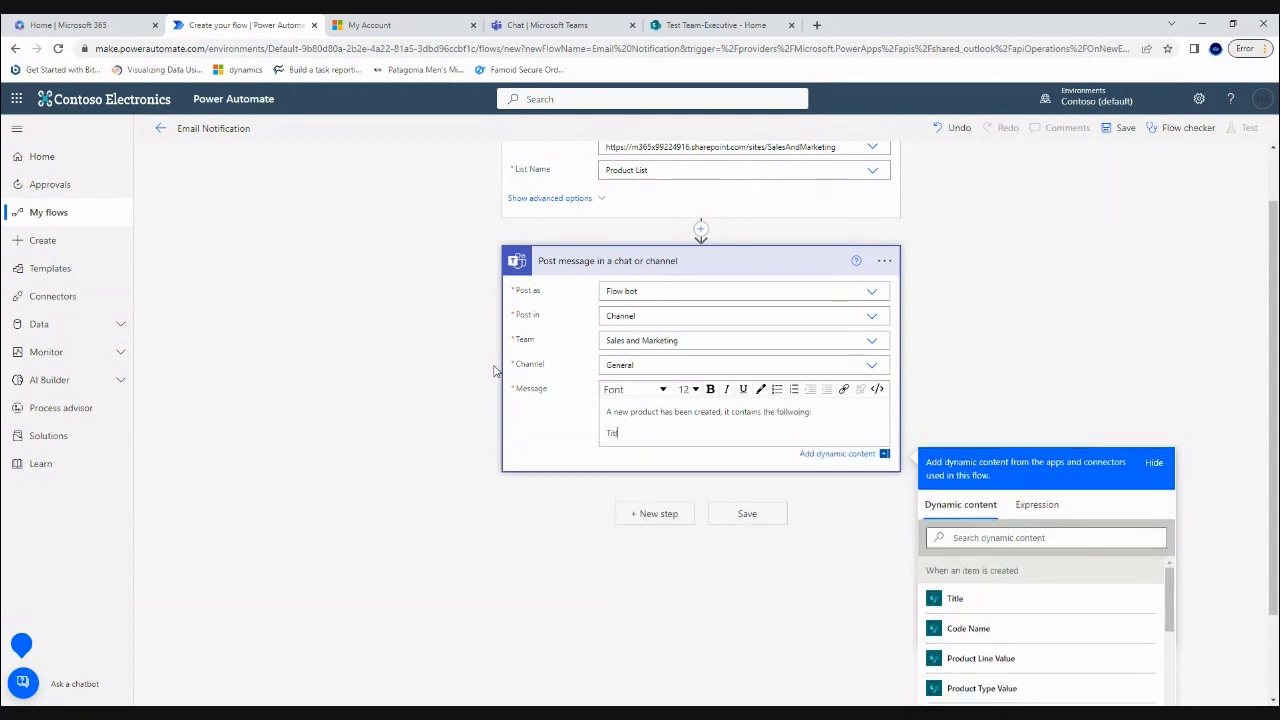
# Add label lines for Title, Created and Created by below the message's opening line.
pyautogui.press('Return')
pyautogui.write('Created:')
pyautogui.press('Return')
pyautogui.write('Created by:')
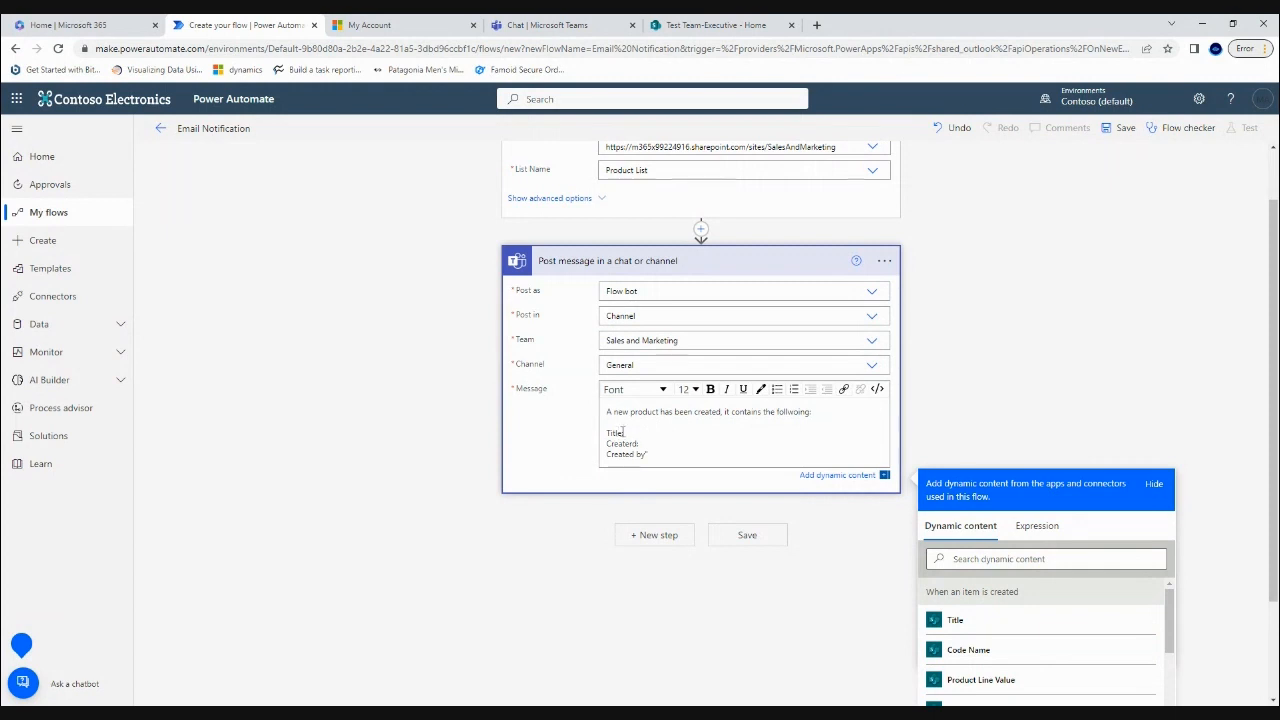
# Insert the dynamic values Title, Created and Created By DisplayName after their matching labels in the message.
pyautogui.click(978, 621)
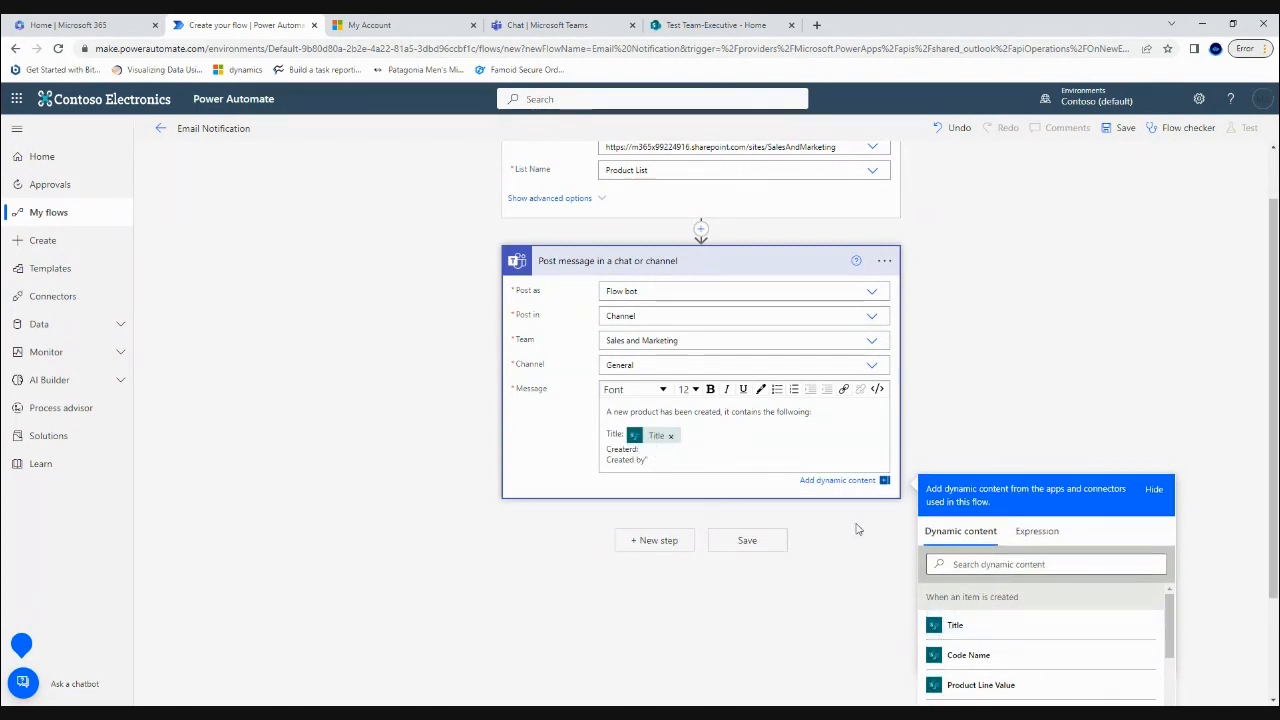
pyautogui.click(996, 560)
pyautogui.write('crea')
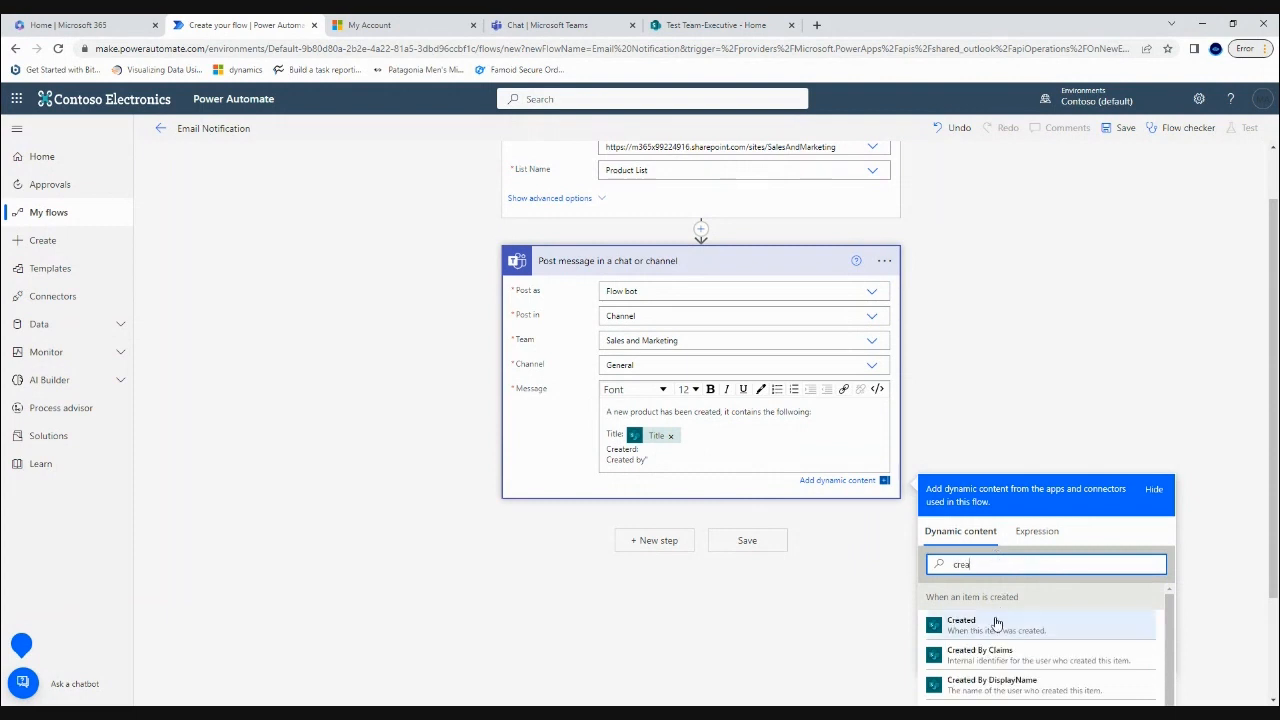
pyautogui.click(978, 626)
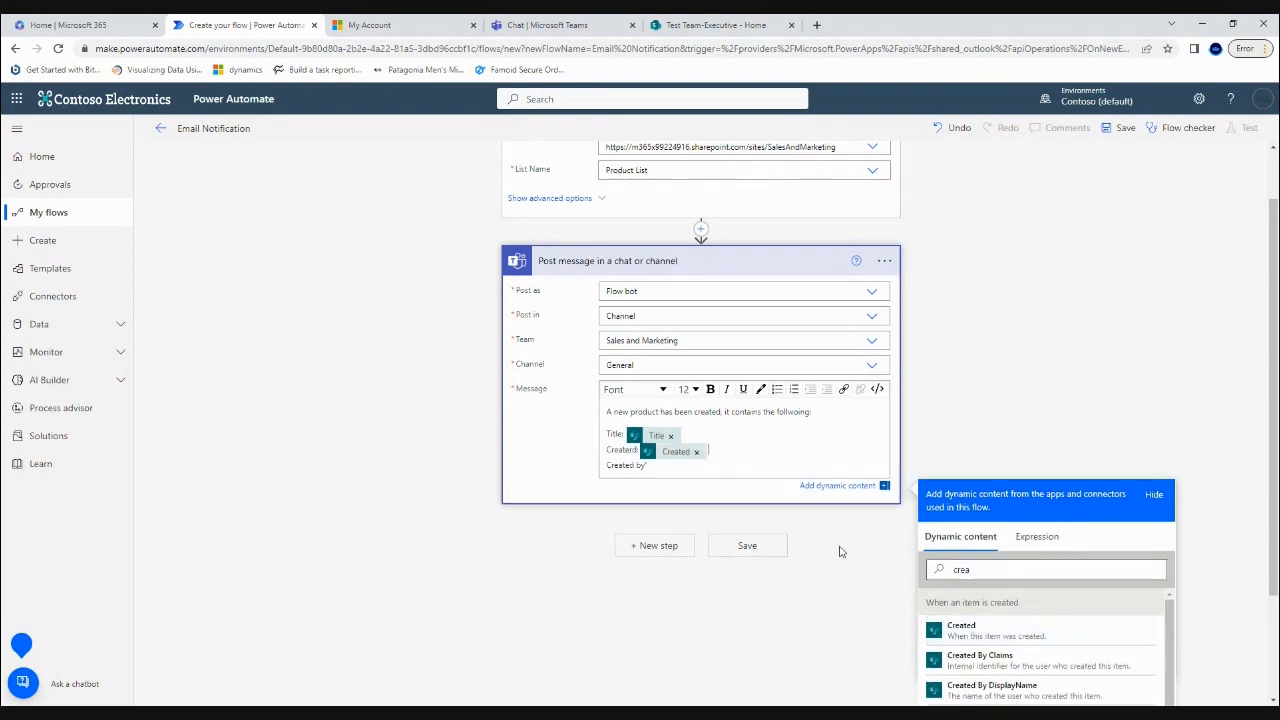
pyautogui.click(979, 570)
pyautogui.write('t')
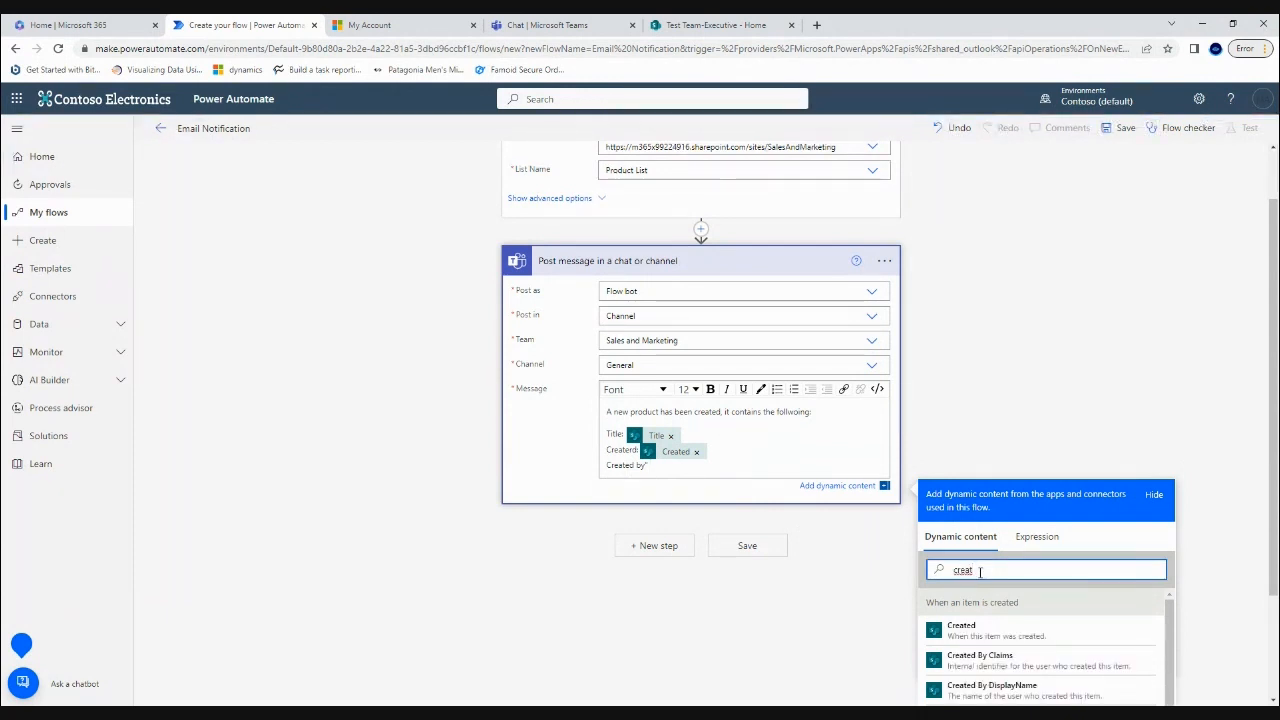
pyautogui.scroll(-2, 1218, 541)
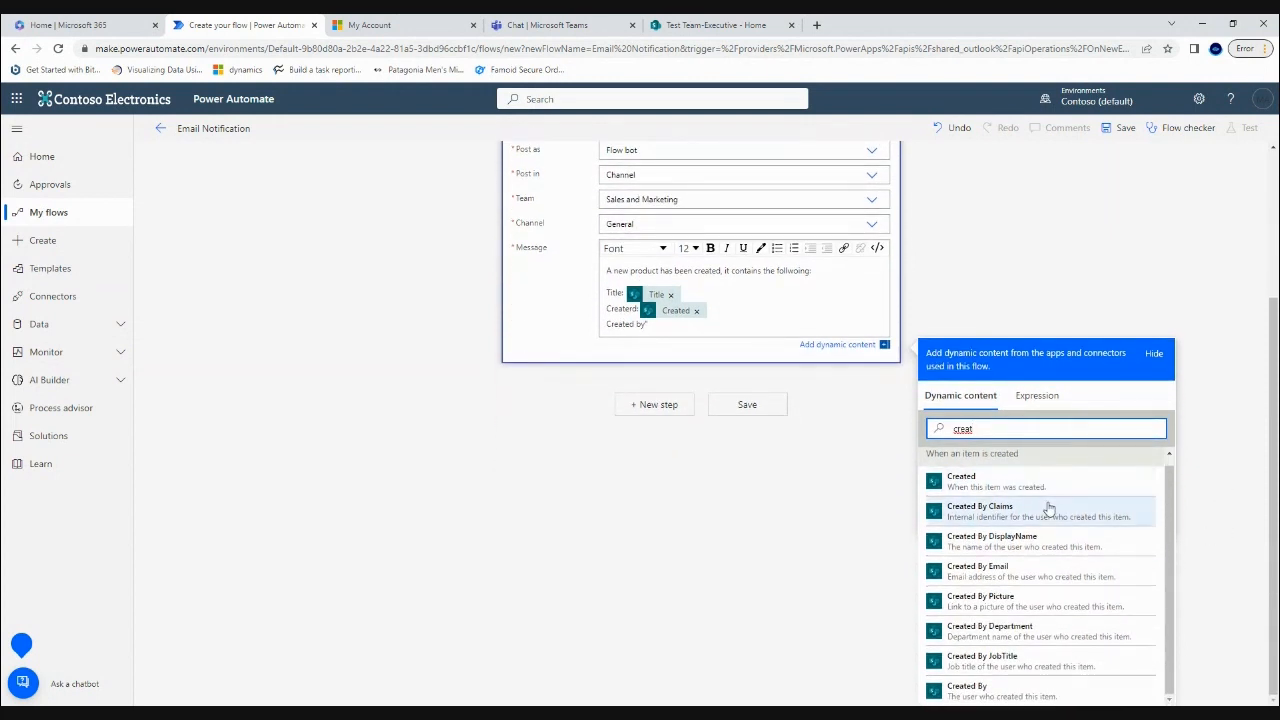
pyautogui.click(1012, 555)
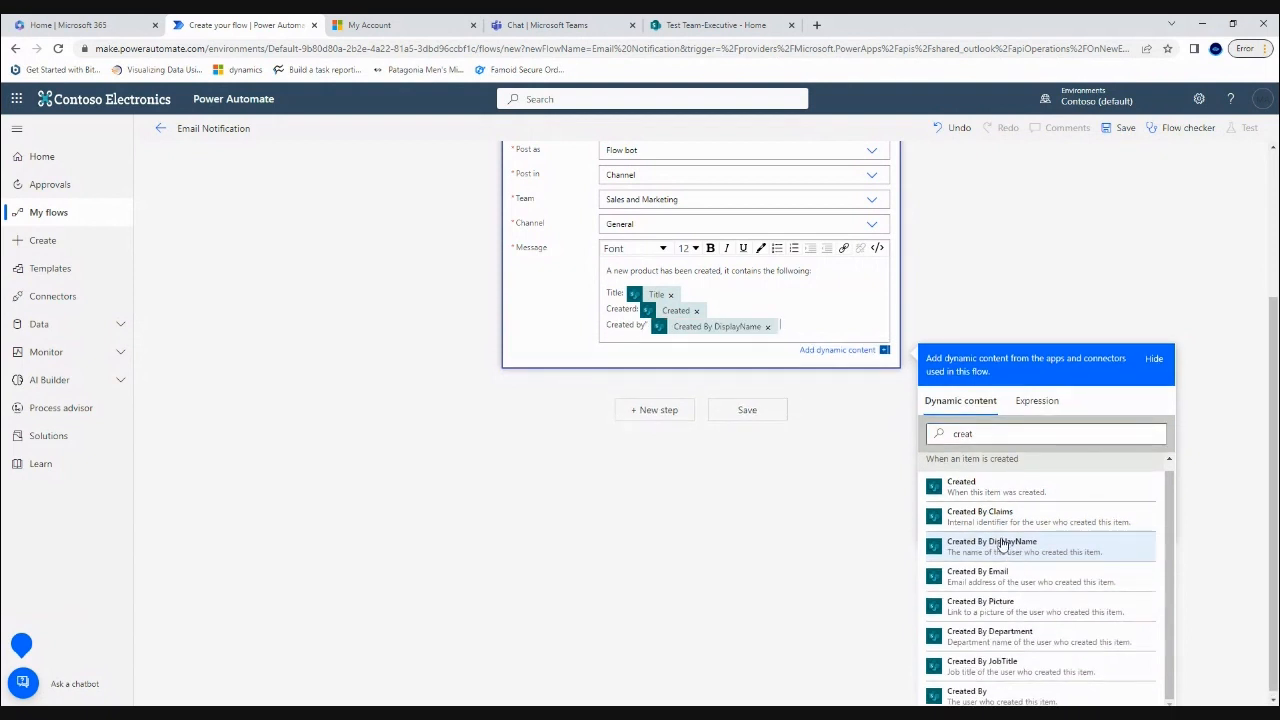
# Save the Email Notification flow.
pyautogui.scroll(3, 849, 546)
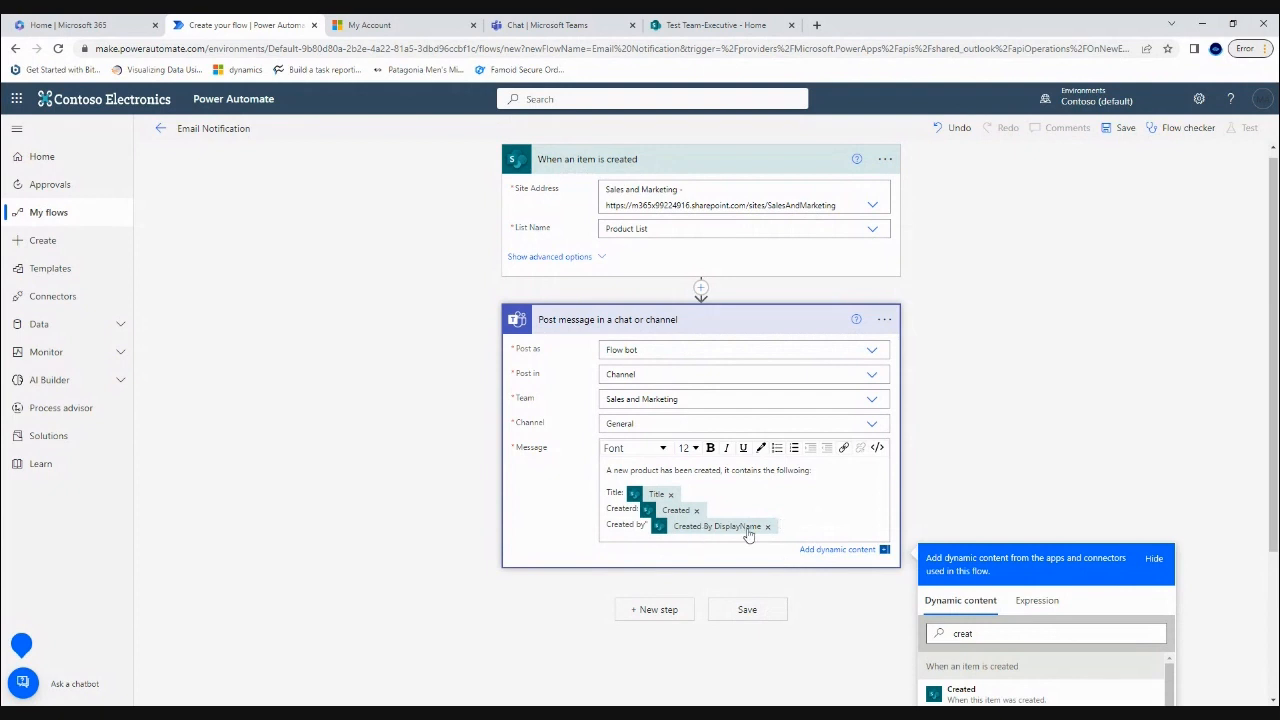
pyautogui.click(940, 432)
pyautogui.click(760, 606)
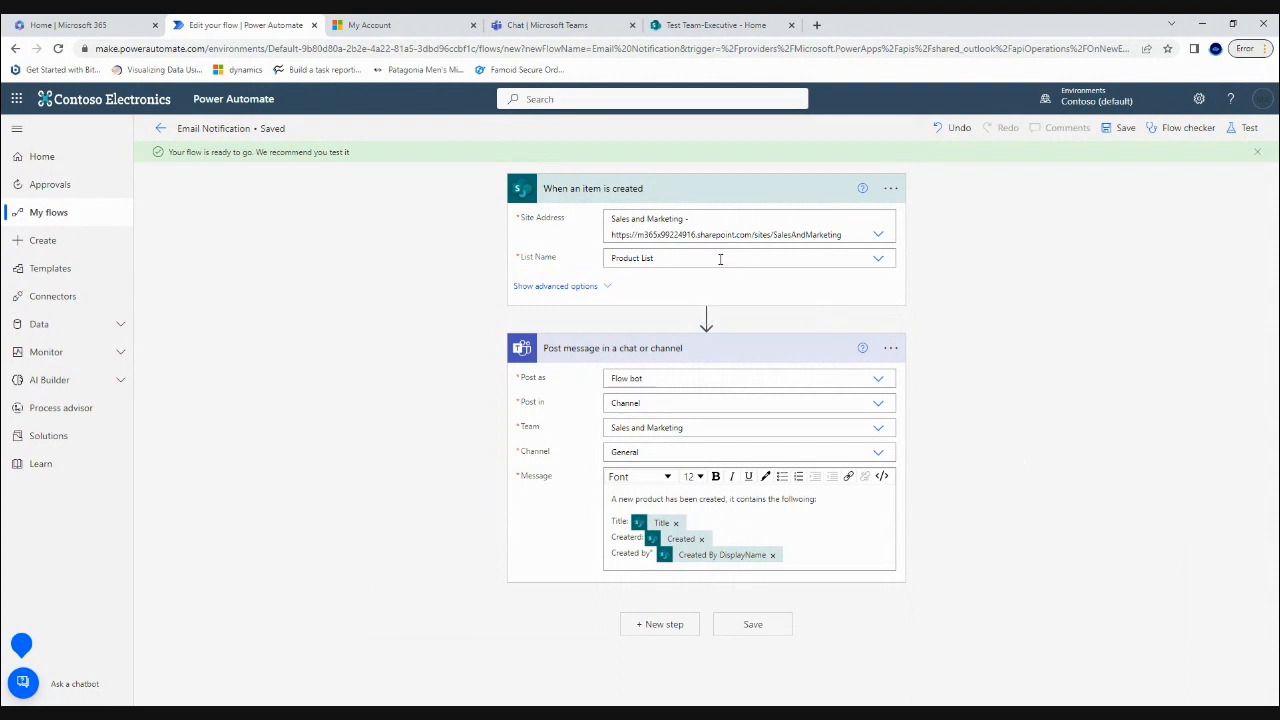
# Switch to the SharePoint Test Team-Executive site and try to find the team site by searching "sales and marketing" and "sales".
pyautogui.click(709, 28)
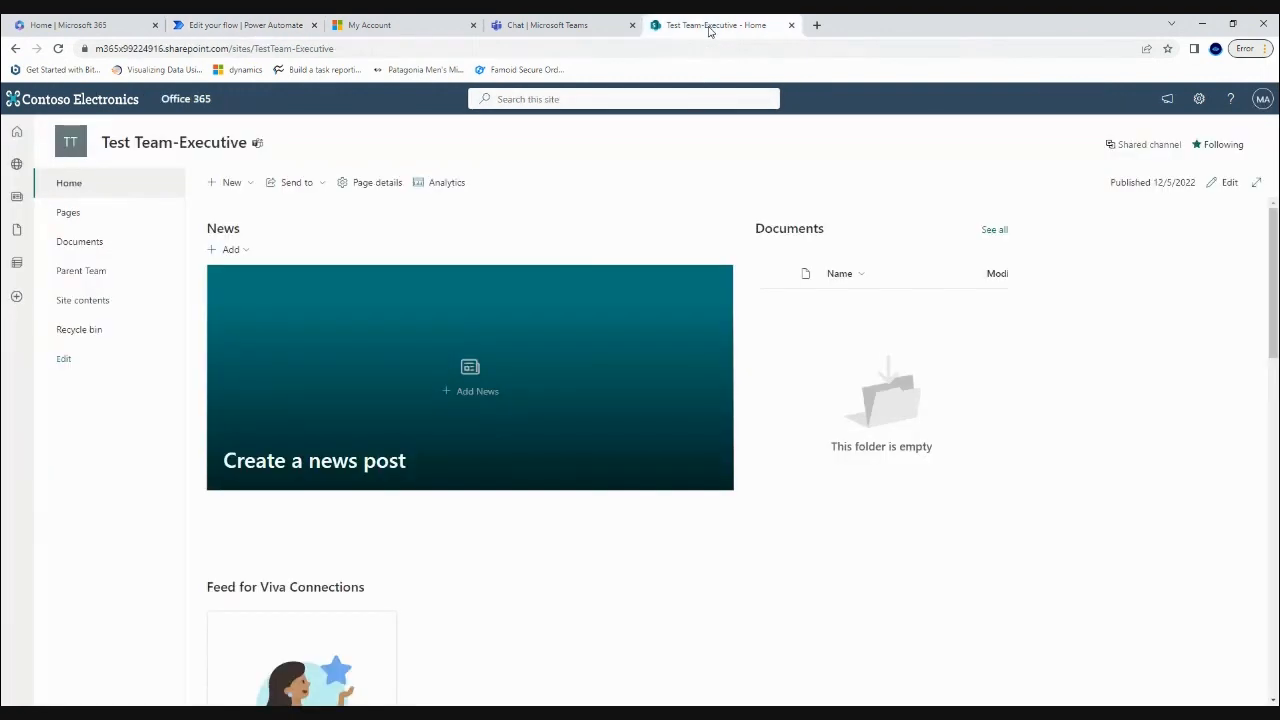
pyautogui.click(500, 99)
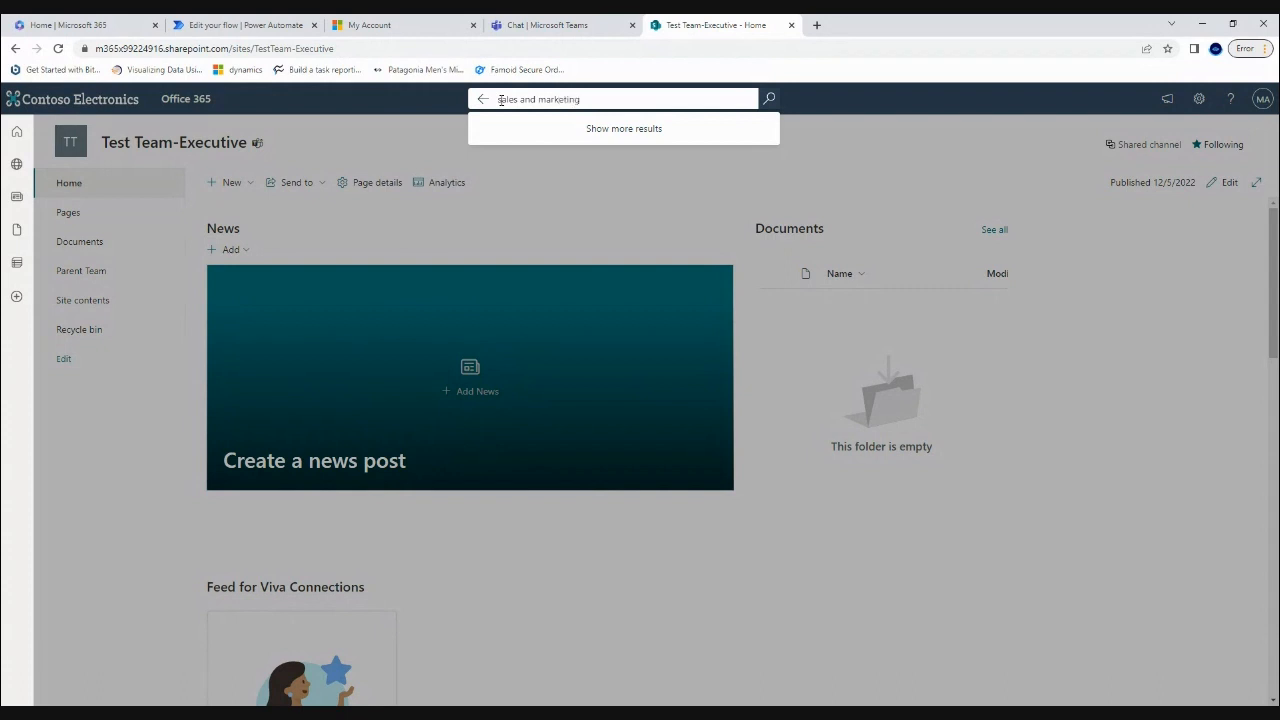
pyautogui.press('Return')
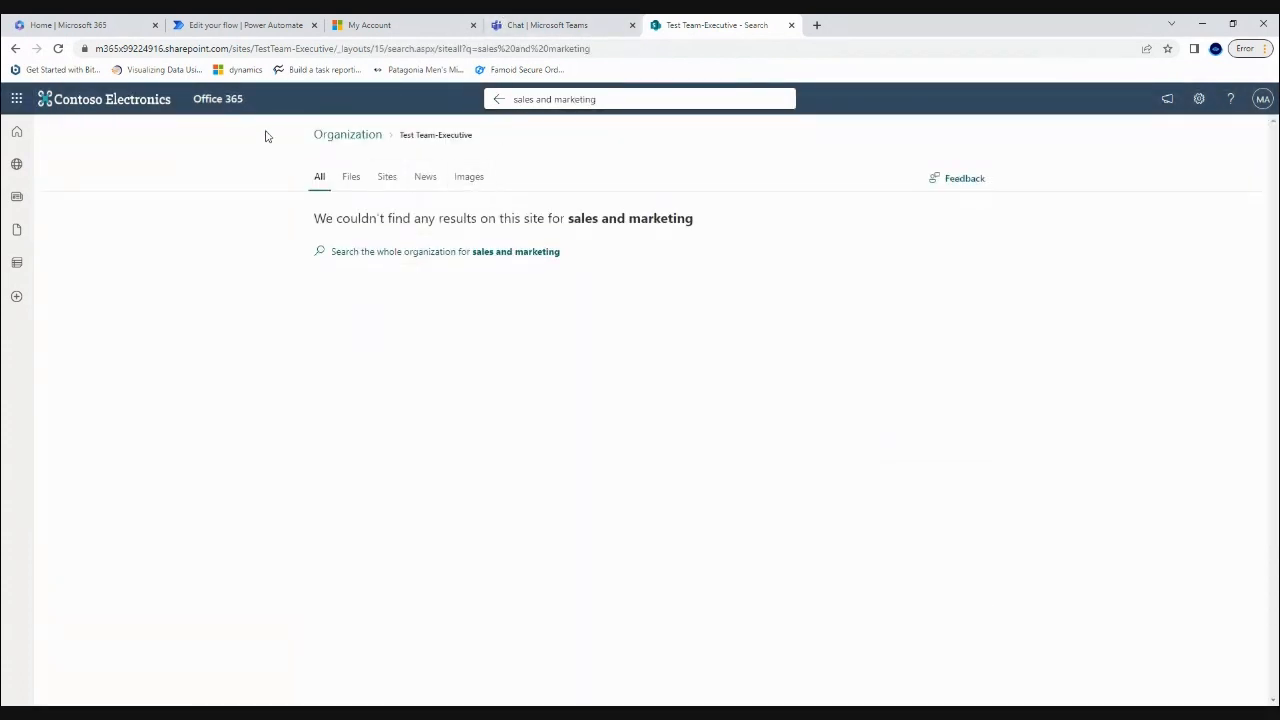
pyautogui.click(388, 177)
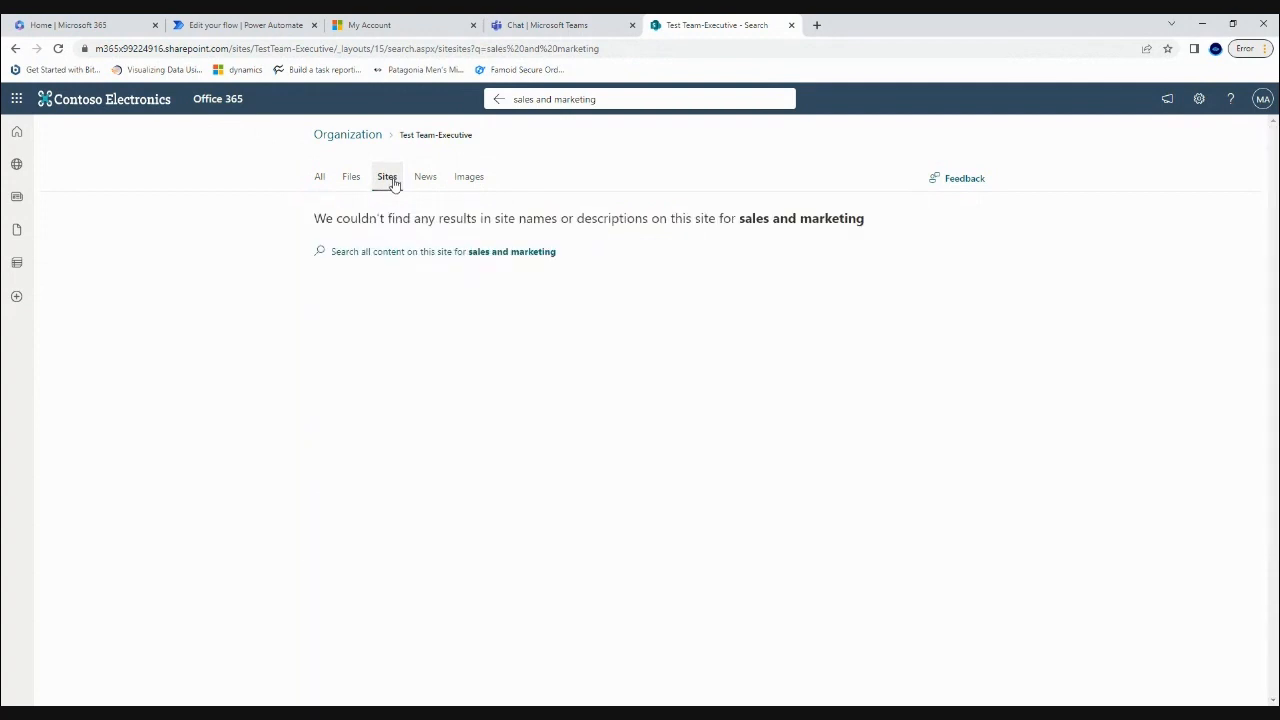
pyautogui.click(558, 103)
pyautogui.write('sales')
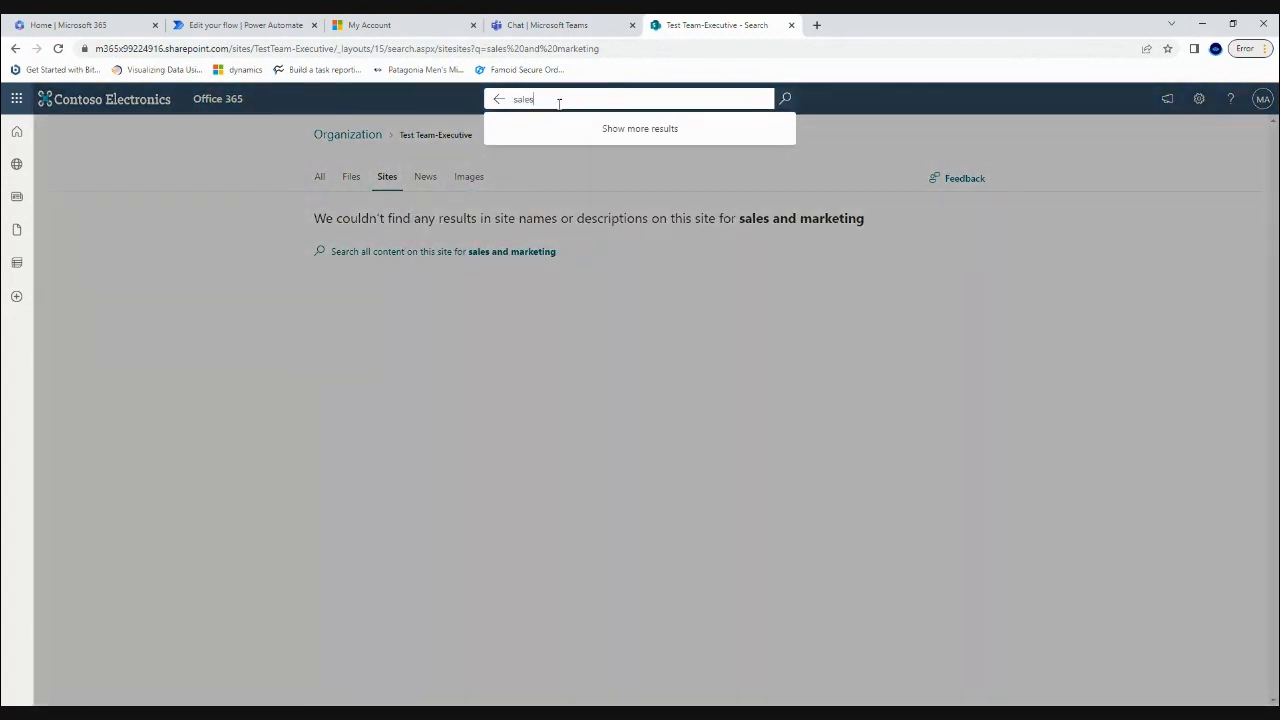
pyautogui.press('Return')
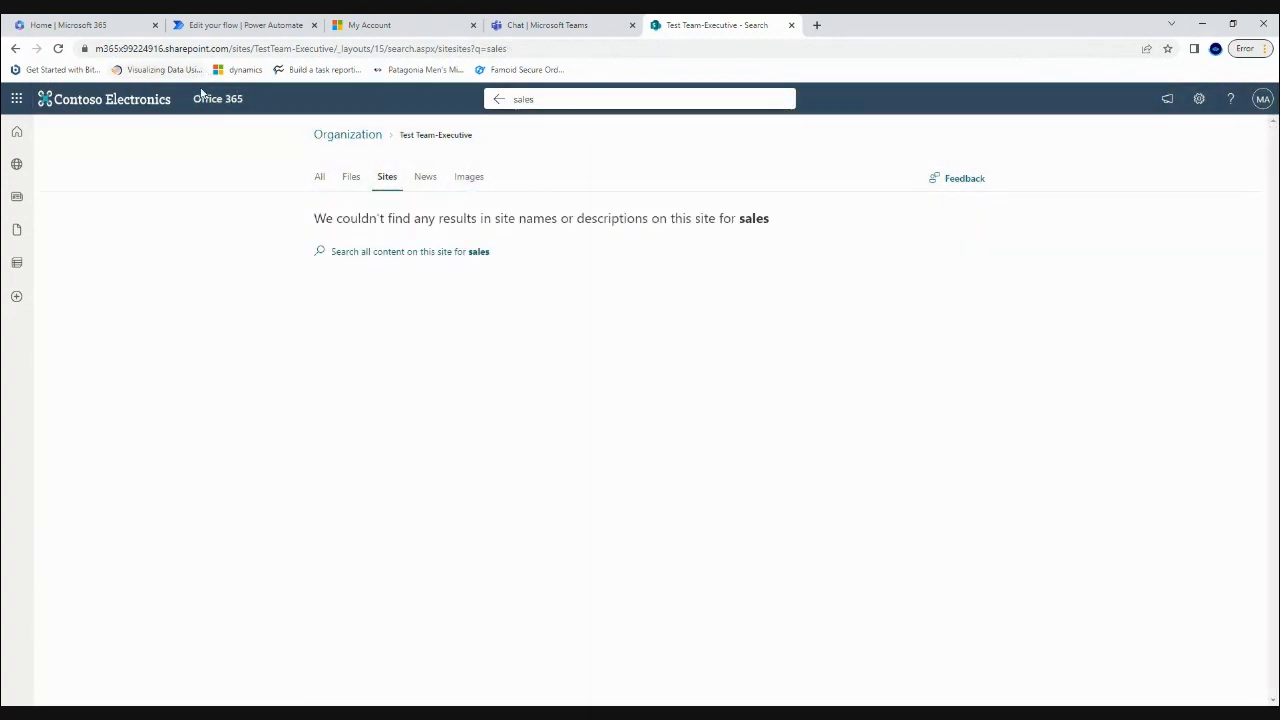
# Find the Sales and Marketing site from the SharePoint landing page and open its Product List, dismissing the site design prompt.
pyautogui.click(140, 100)
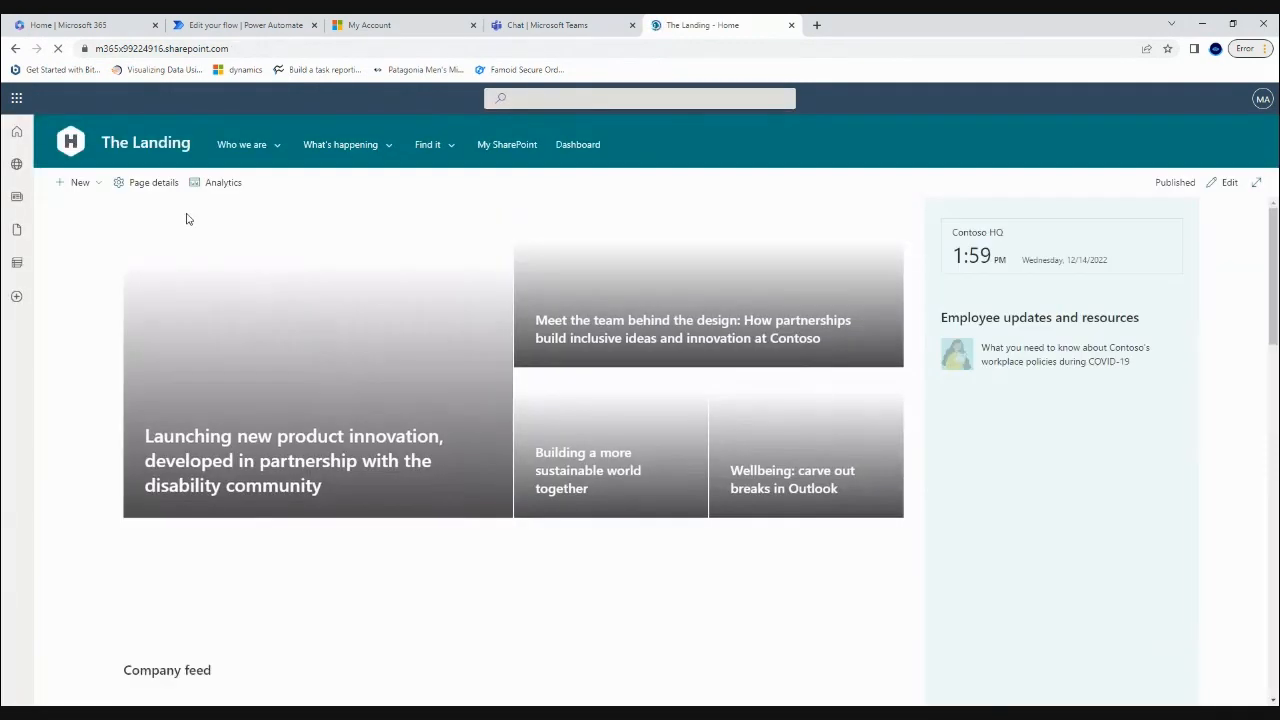
pyautogui.click(545, 97)
pyautogui.write('sa')
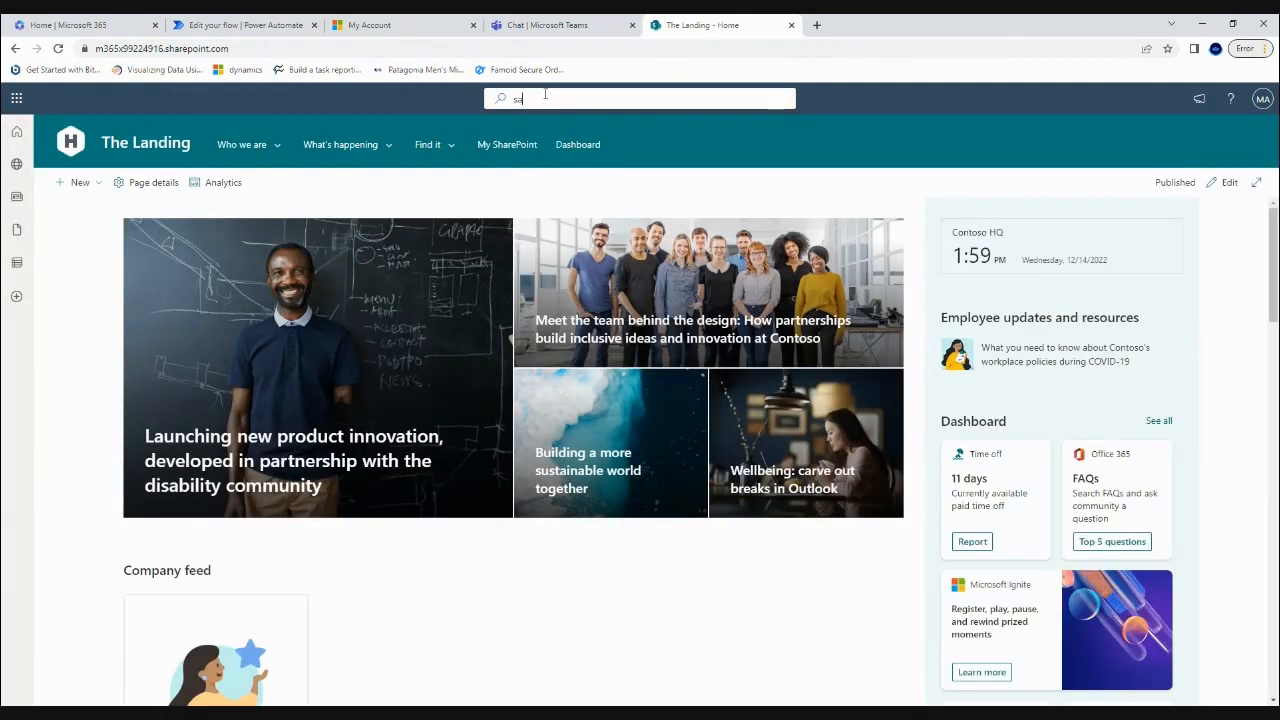
pyautogui.write('les abo')
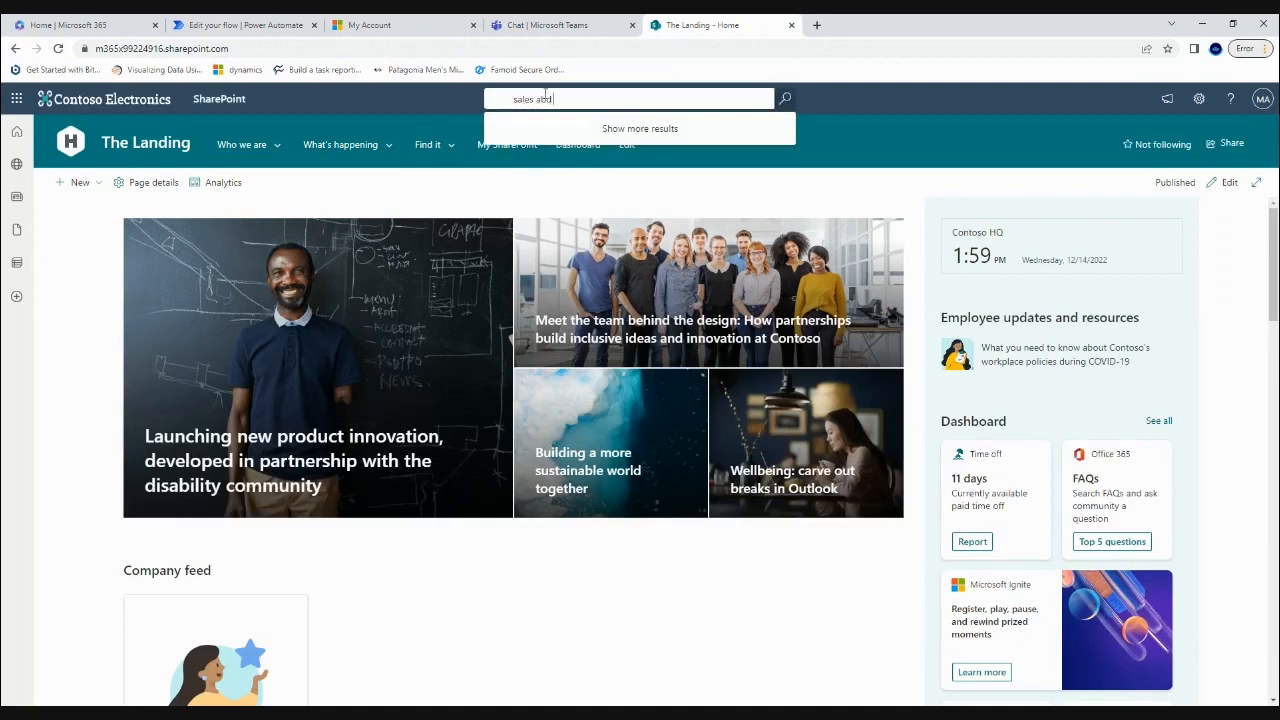
pyautogui.press('BackSpace')
pyautogui.press('BackSpace')
pyautogui.write('nd ma')
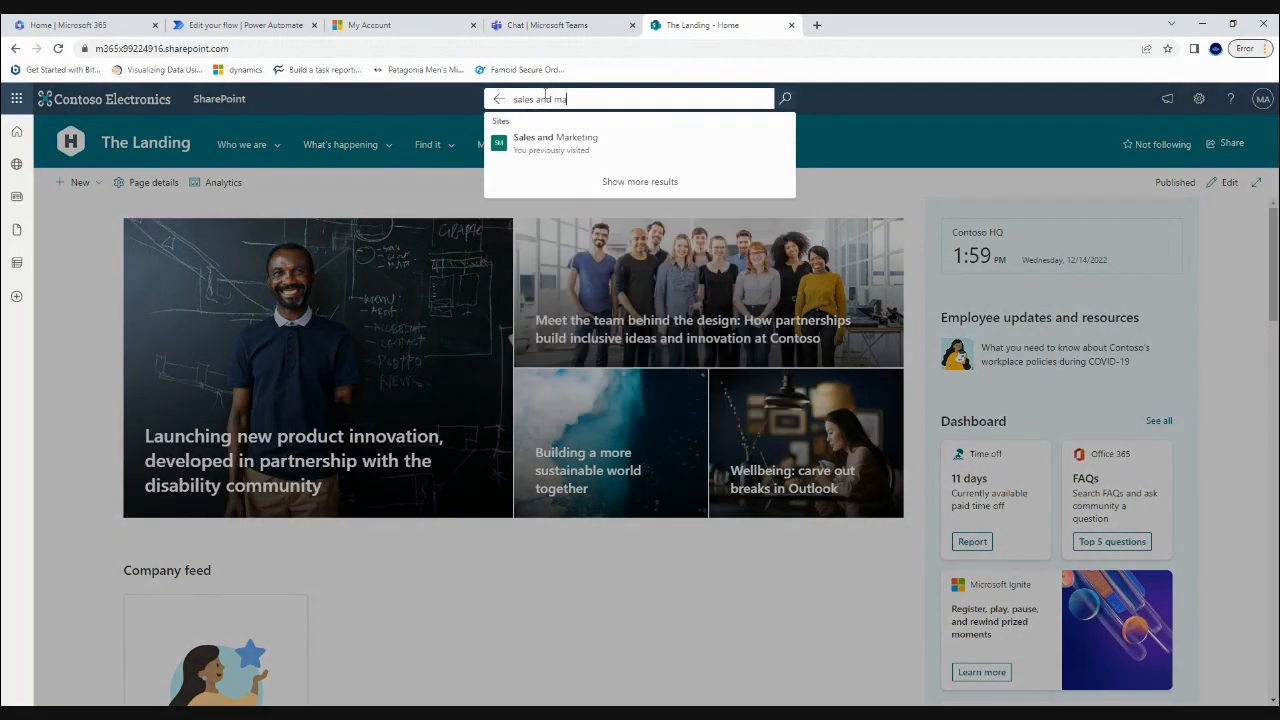
pyautogui.click(552, 148)
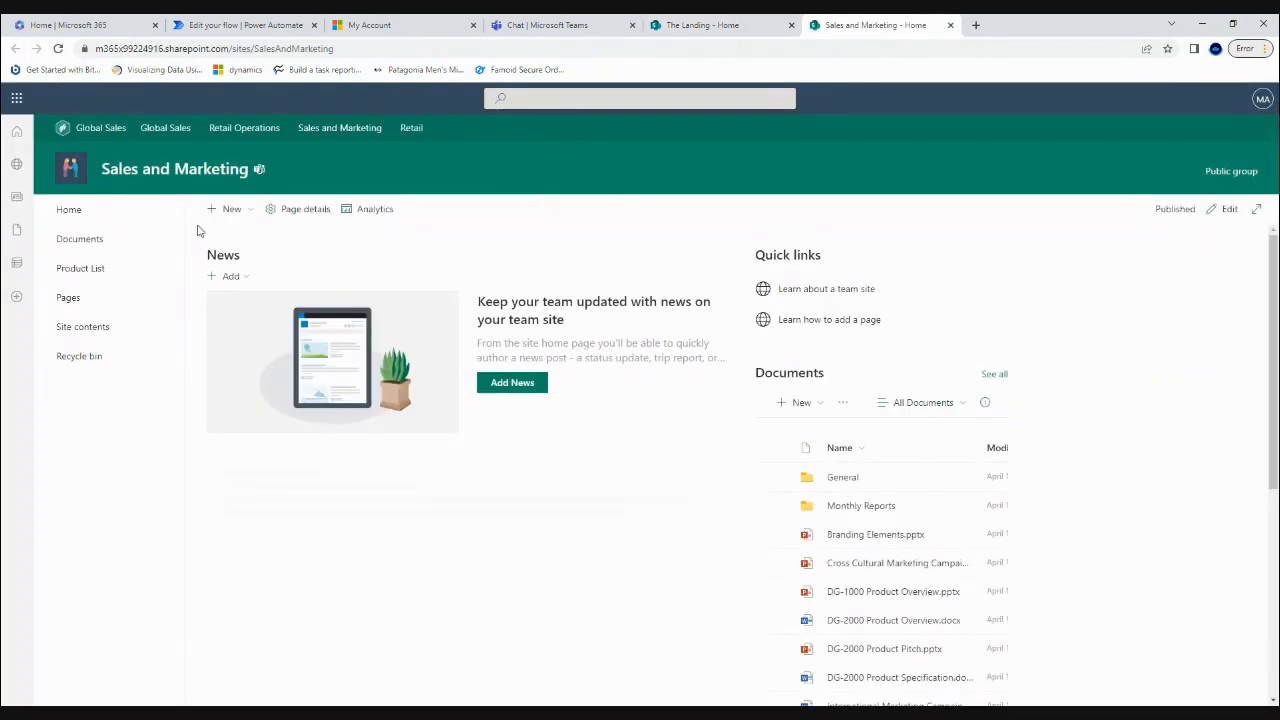
pyautogui.click(83, 275)
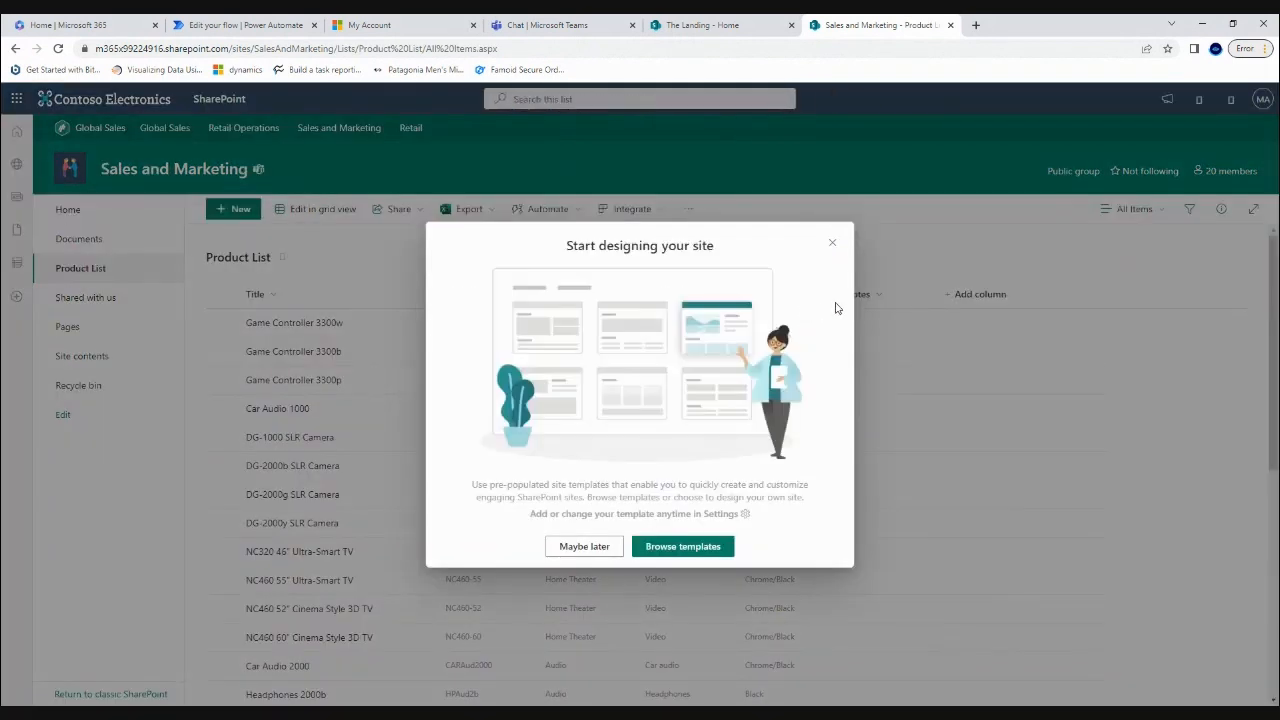
pyautogui.click(836, 242)
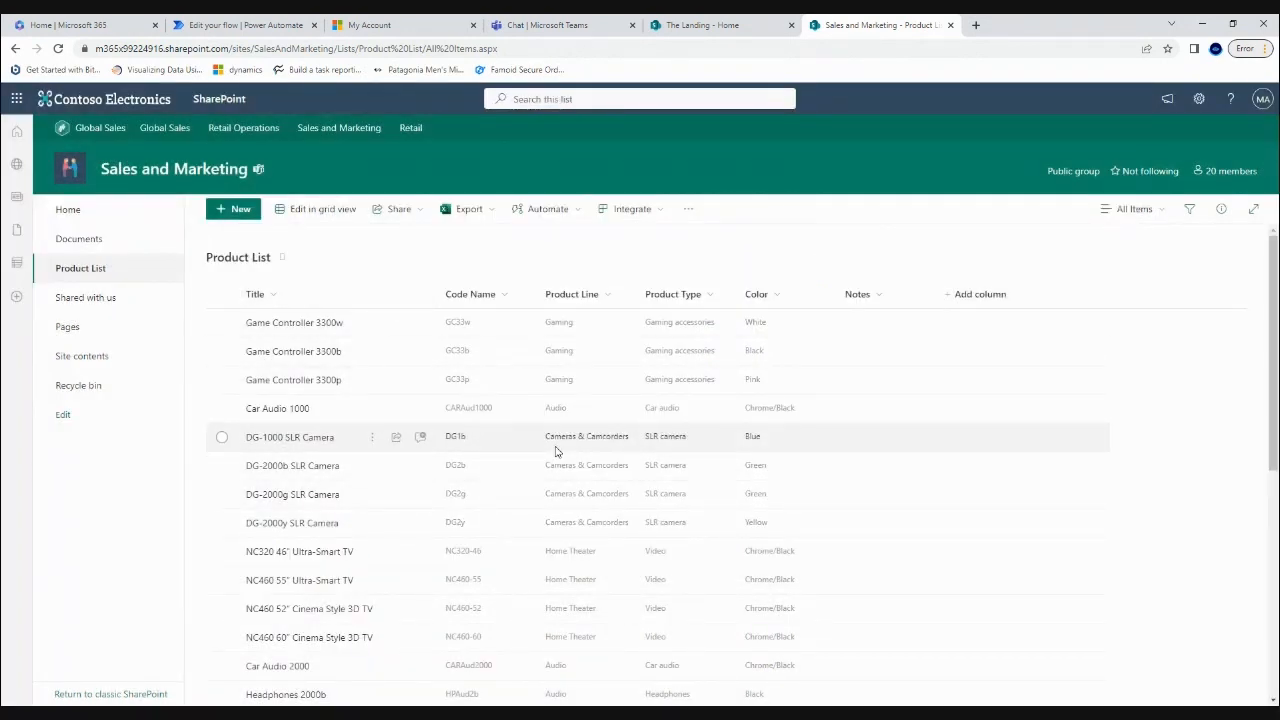
# Switch to Microsoft Teams and open the General channel of the Sales and Marketing team.
pyautogui.click(548, 25)
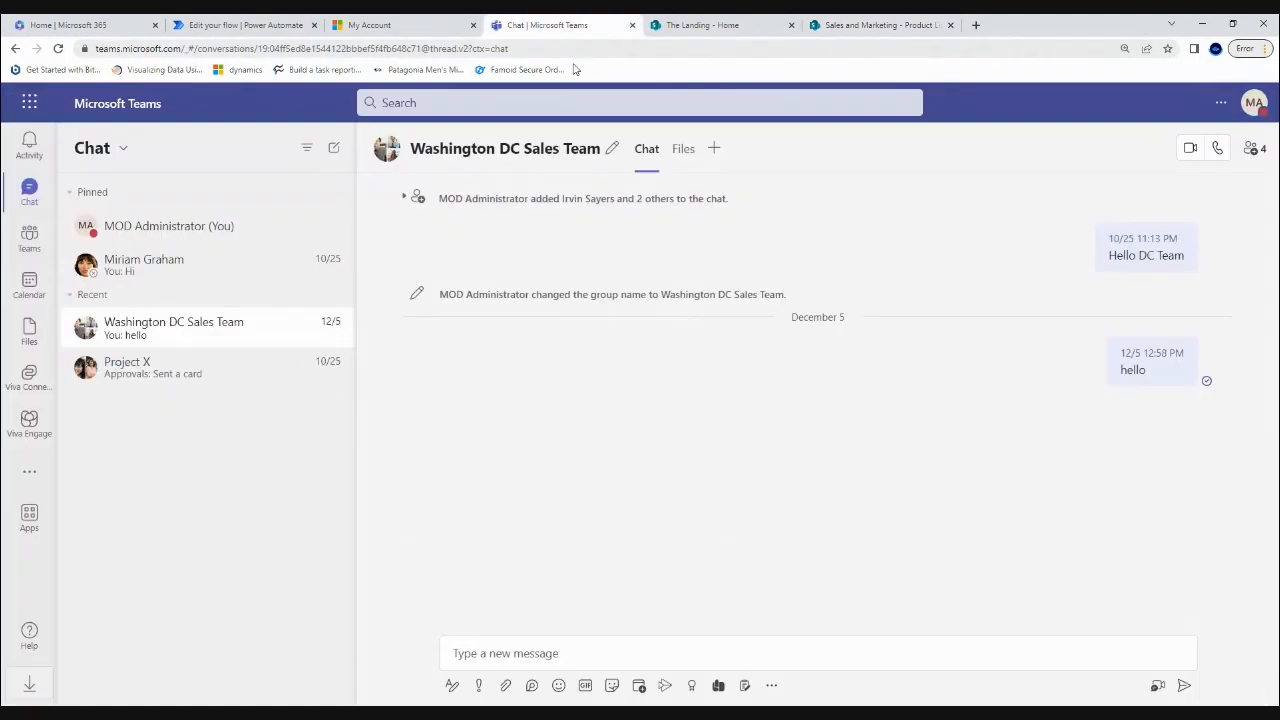
pyautogui.click(20, 242)
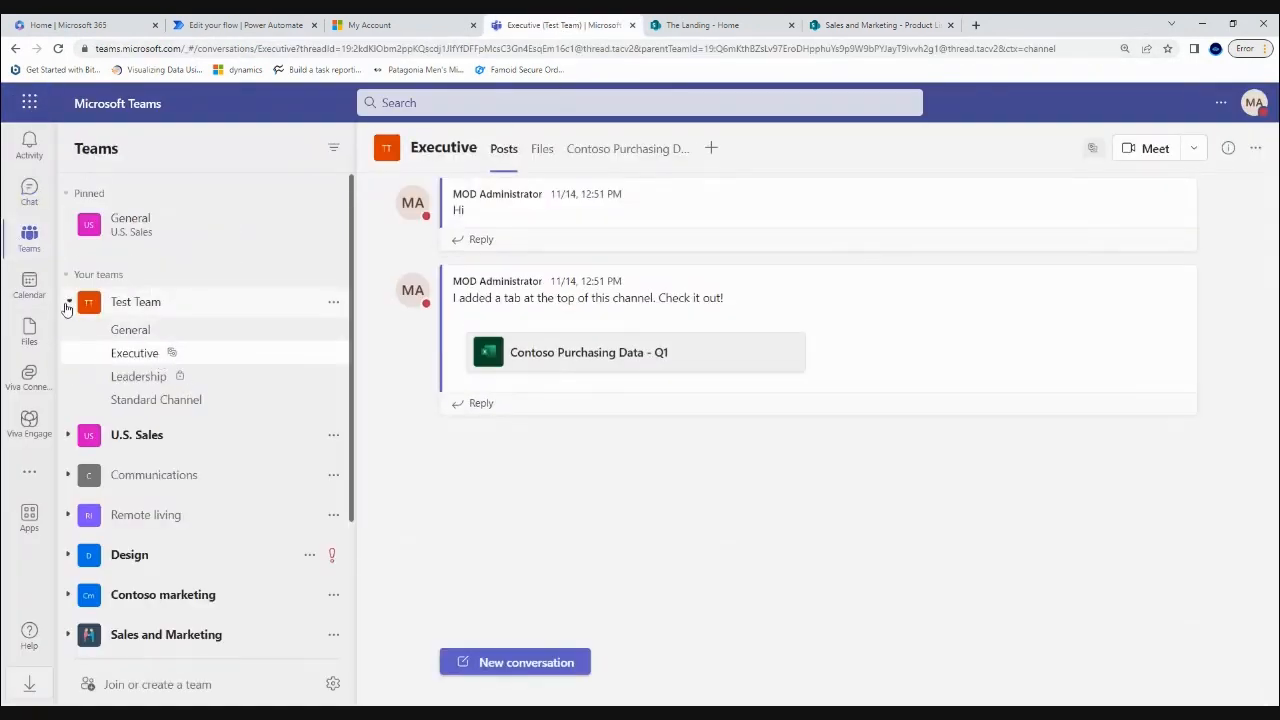
pyautogui.click(152, 304)
pyautogui.scroll(-2, 183, 404)
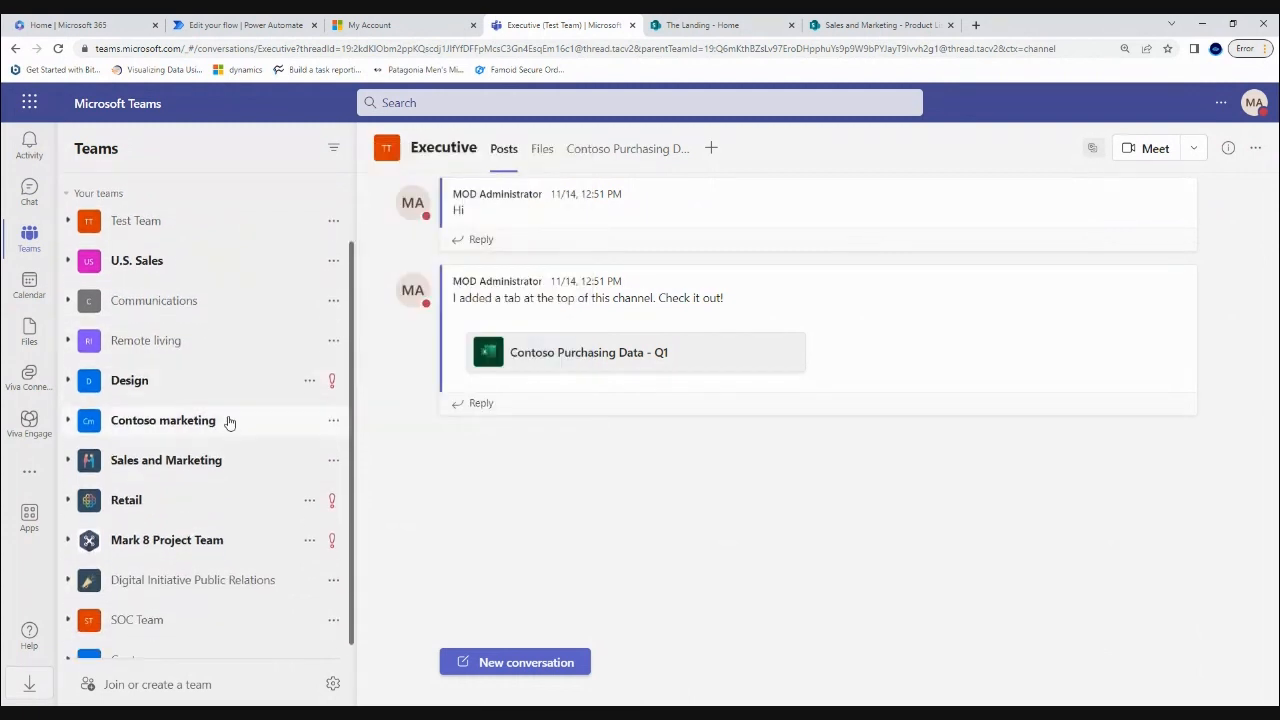
pyautogui.click(68, 434)
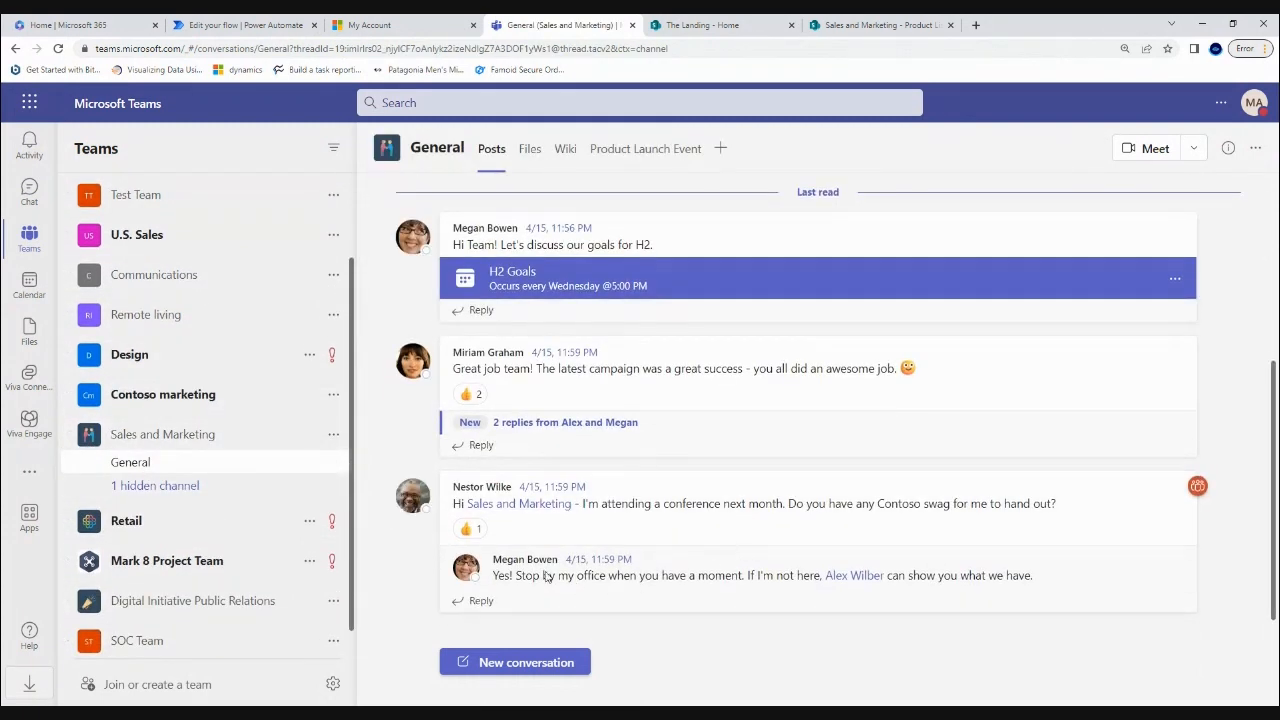
# Switch to the SharePoint Product List and start a new item titled "This is a test Porduct" with code name 123.
pyautogui.click(878, 25)
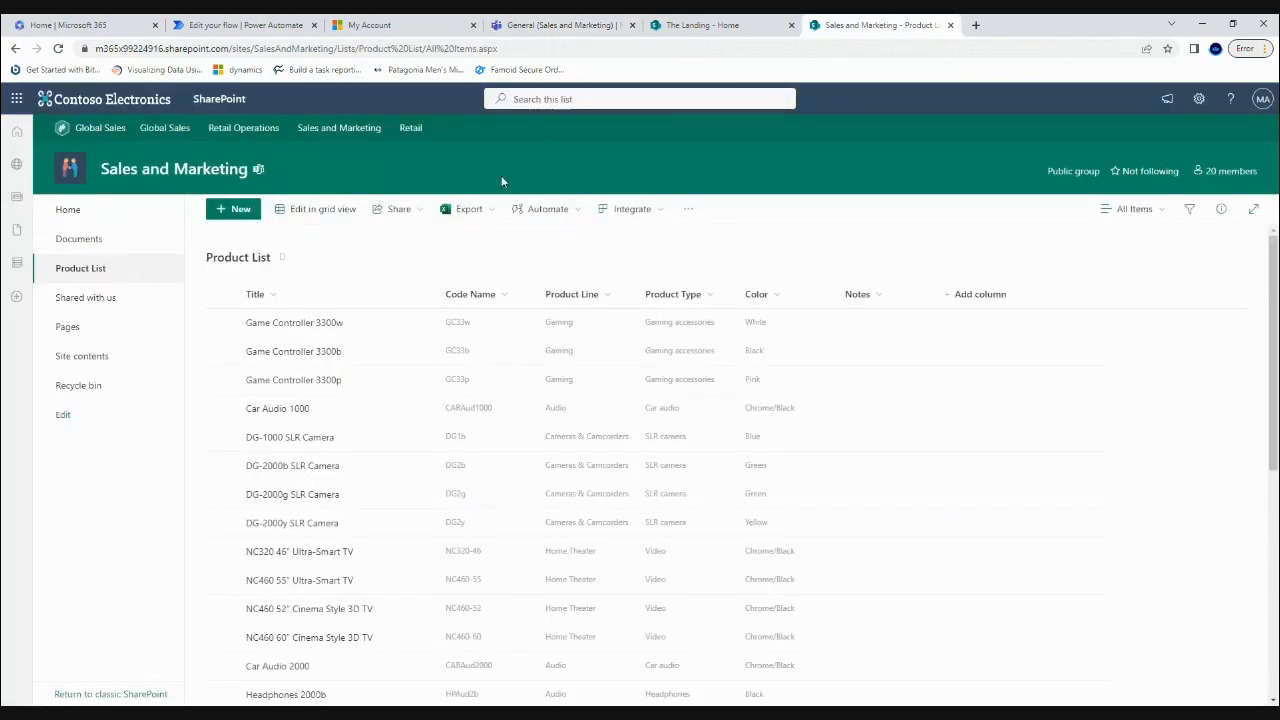
pyautogui.click(225, 212)
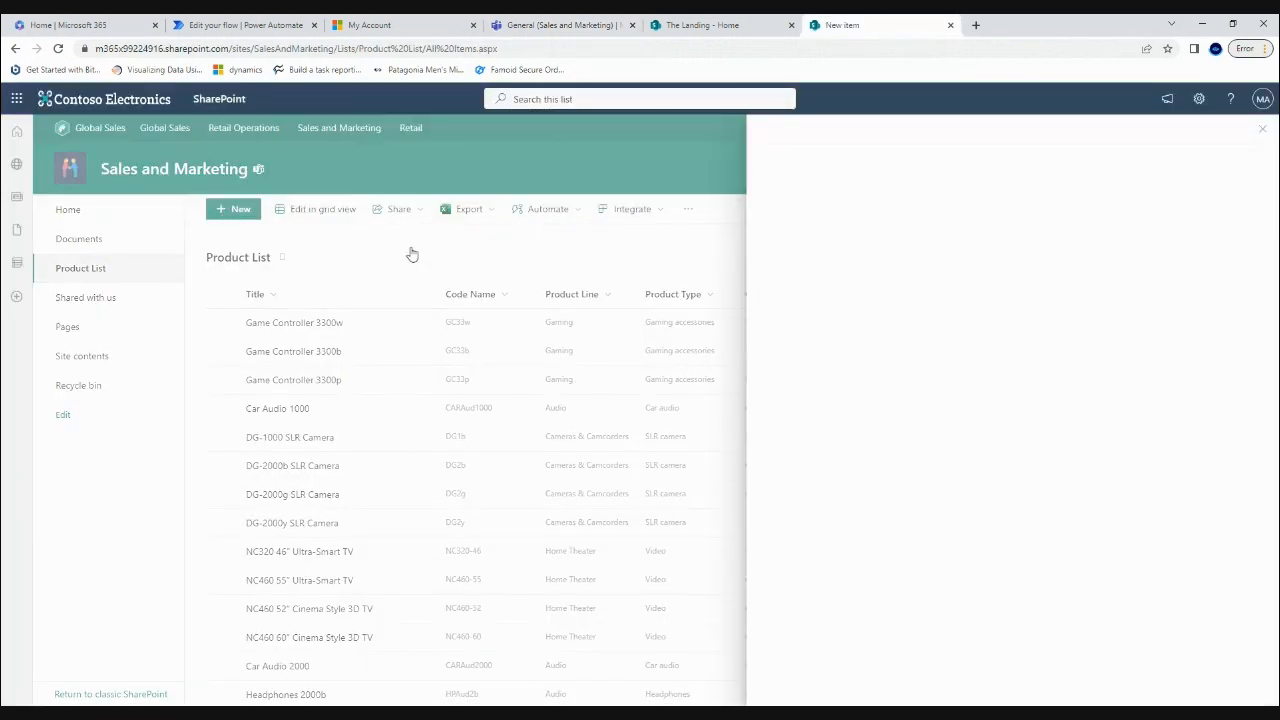
pyautogui.write('This is a test Porduct')
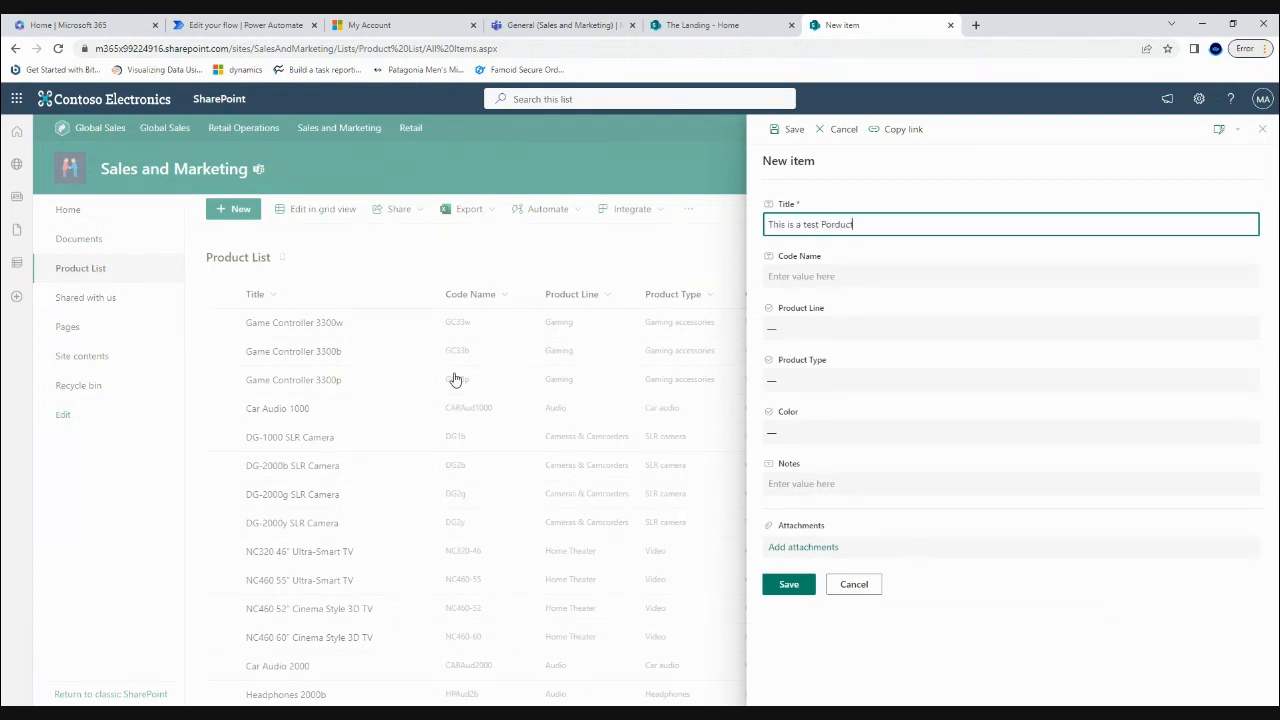
pyautogui.press('Tab')
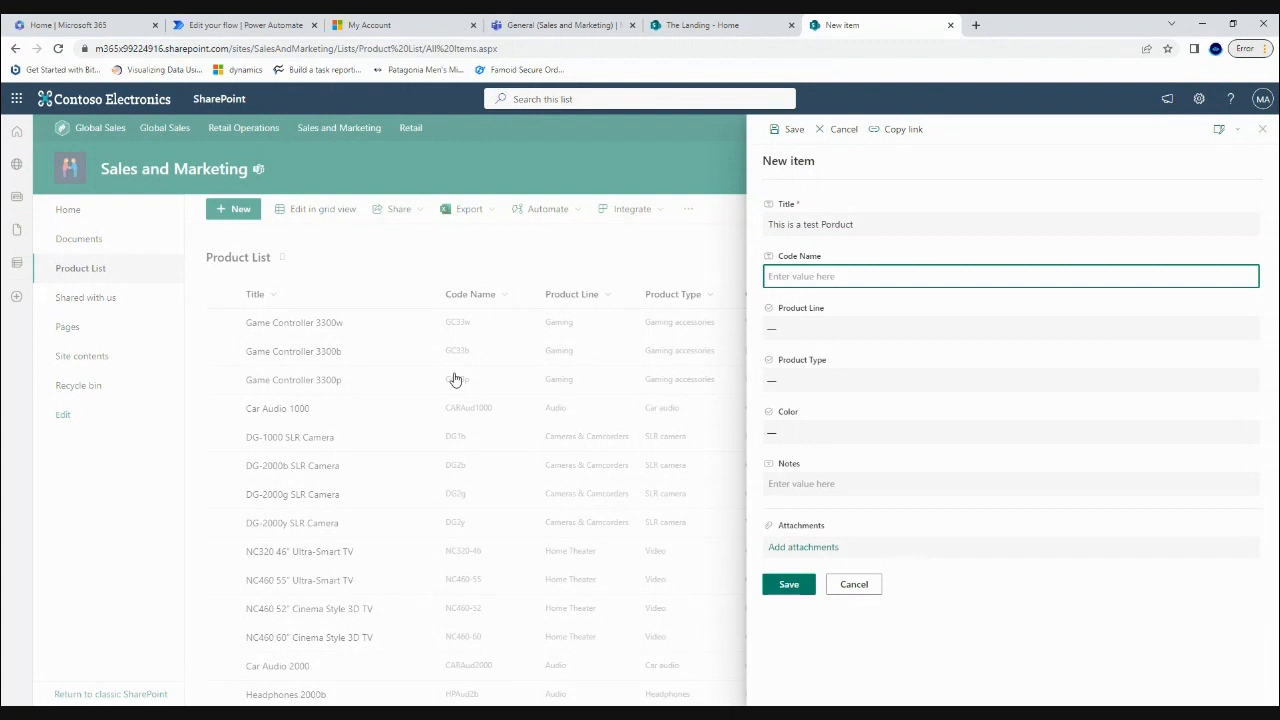
pyautogui.write('123')
# Set the product line to Phones, product type to Car audio, color to Chrome and notes to "This is a test", and save the item.
pyautogui.press('Tab')
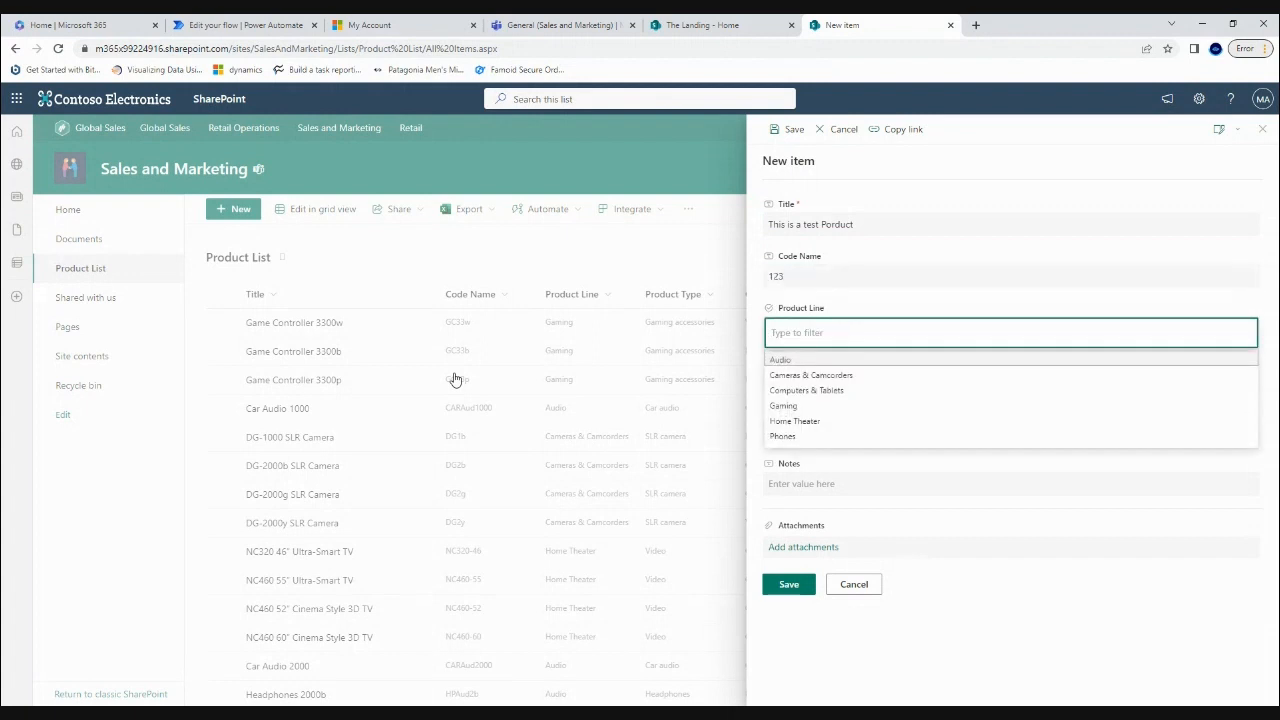
pyautogui.click(790, 437)
pyautogui.click(818, 384)
pyautogui.click(819, 441)
pyautogui.click(819, 434)
pyautogui.click(836, 486)
pyautogui.click(837, 483)
pyautogui.write('This is a test')
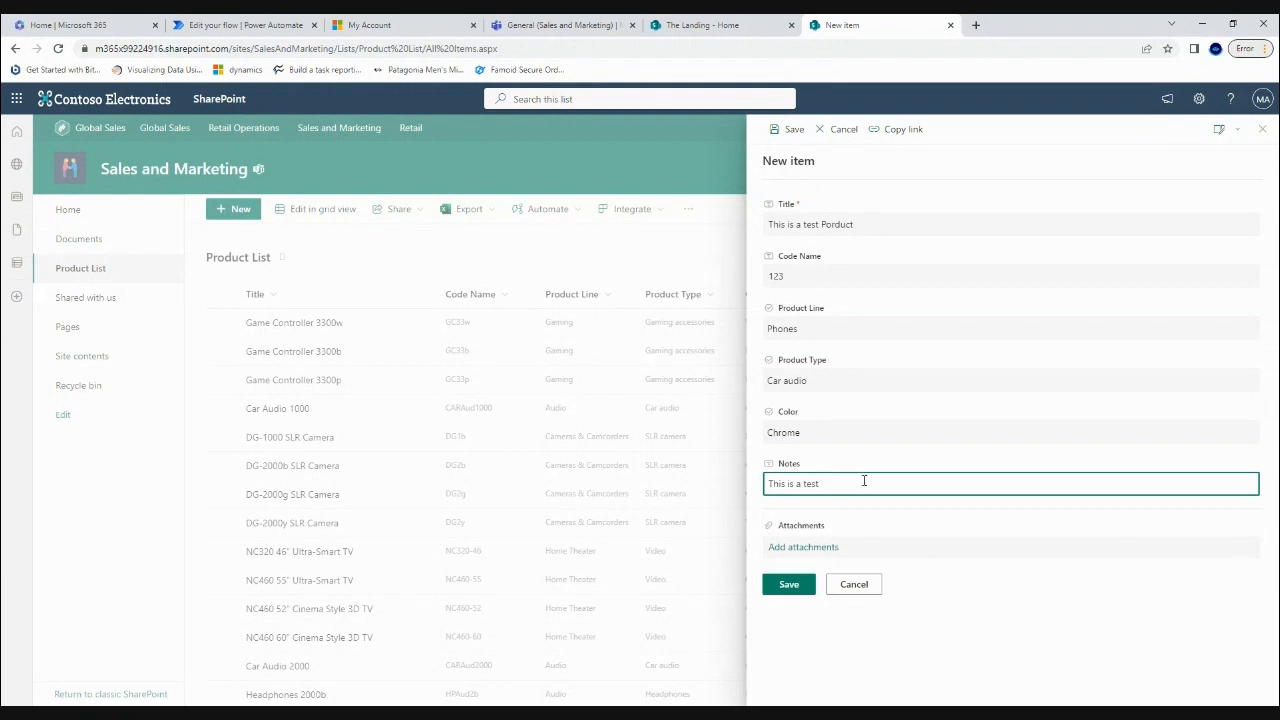
pyautogui.click(789, 588)
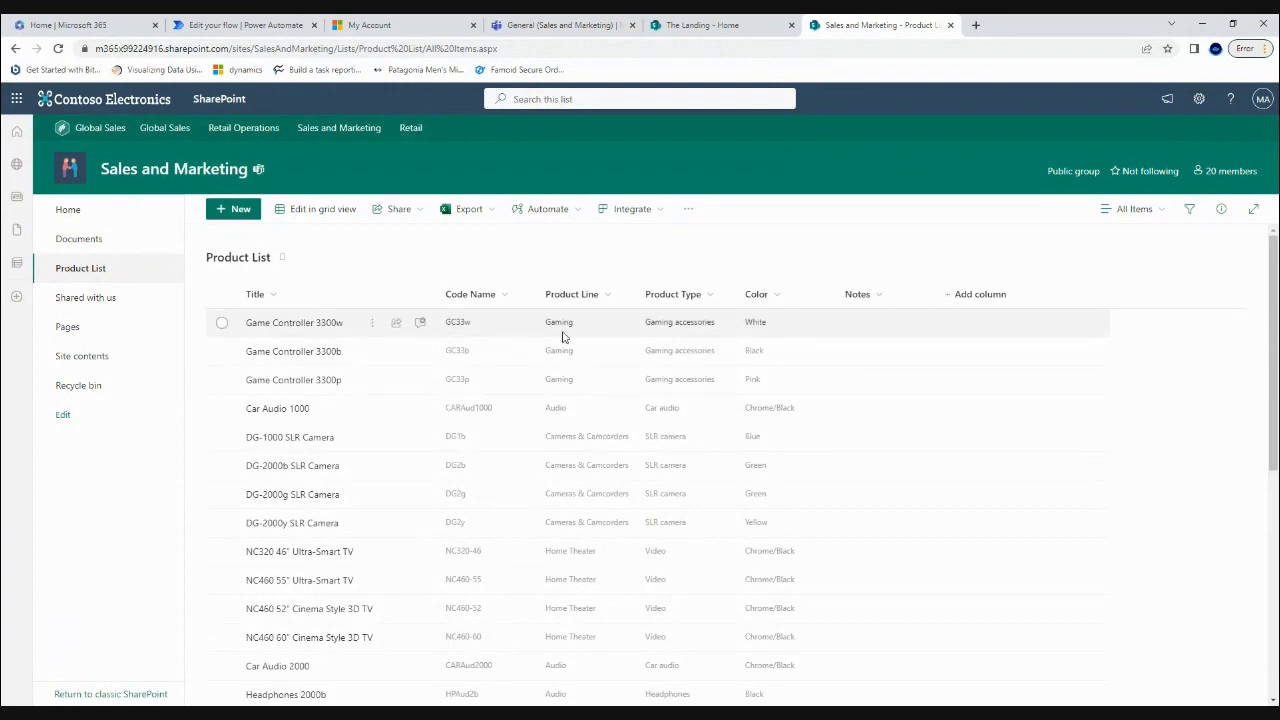
# Look through the Product List for the new item, and check the Teams General channel for the notification post.
pyautogui.scroll(-3, 397, 437)
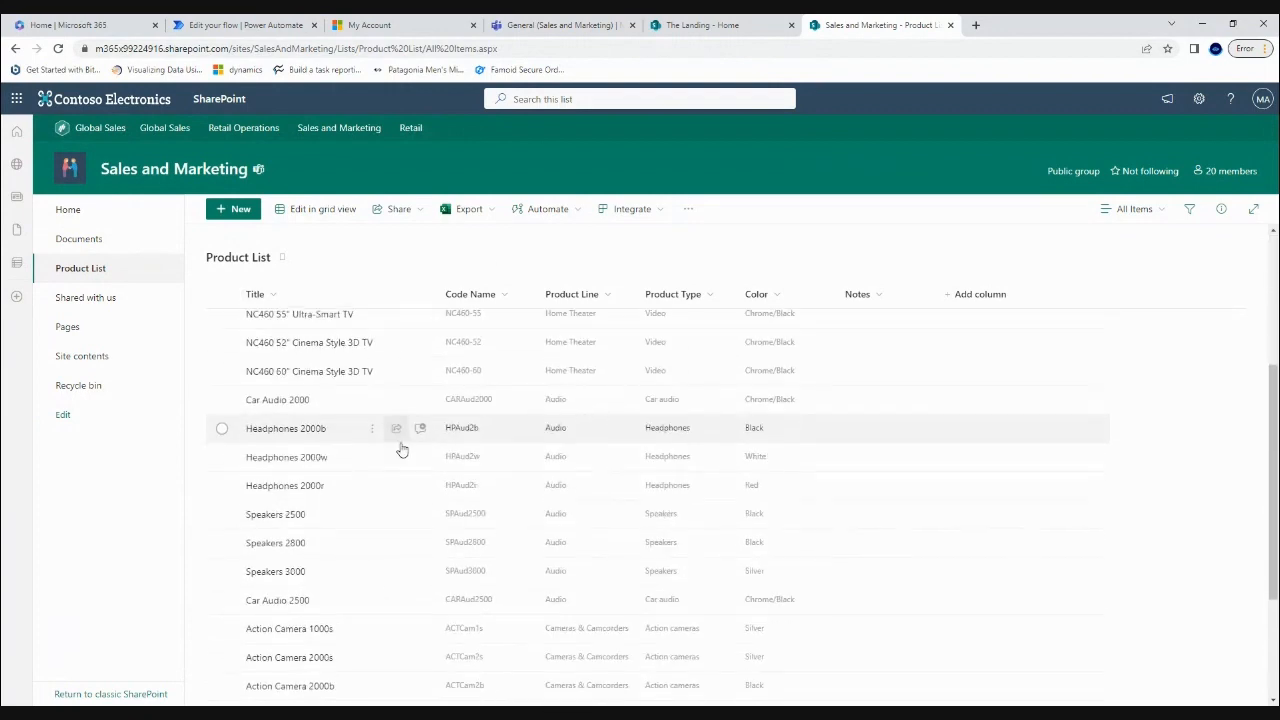
pyautogui.scroll(-2, 451, 523)
pyautogui.scroll(5, 443, 609)
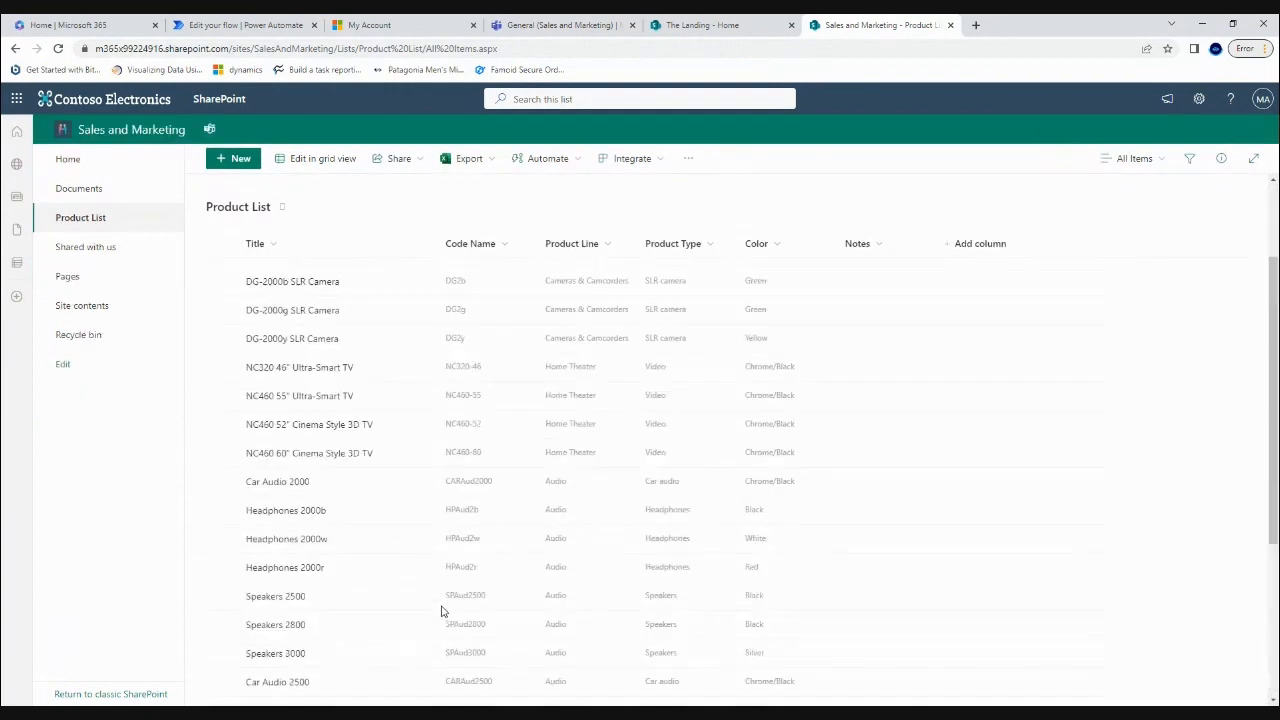
pyautogui.click(562, 25)
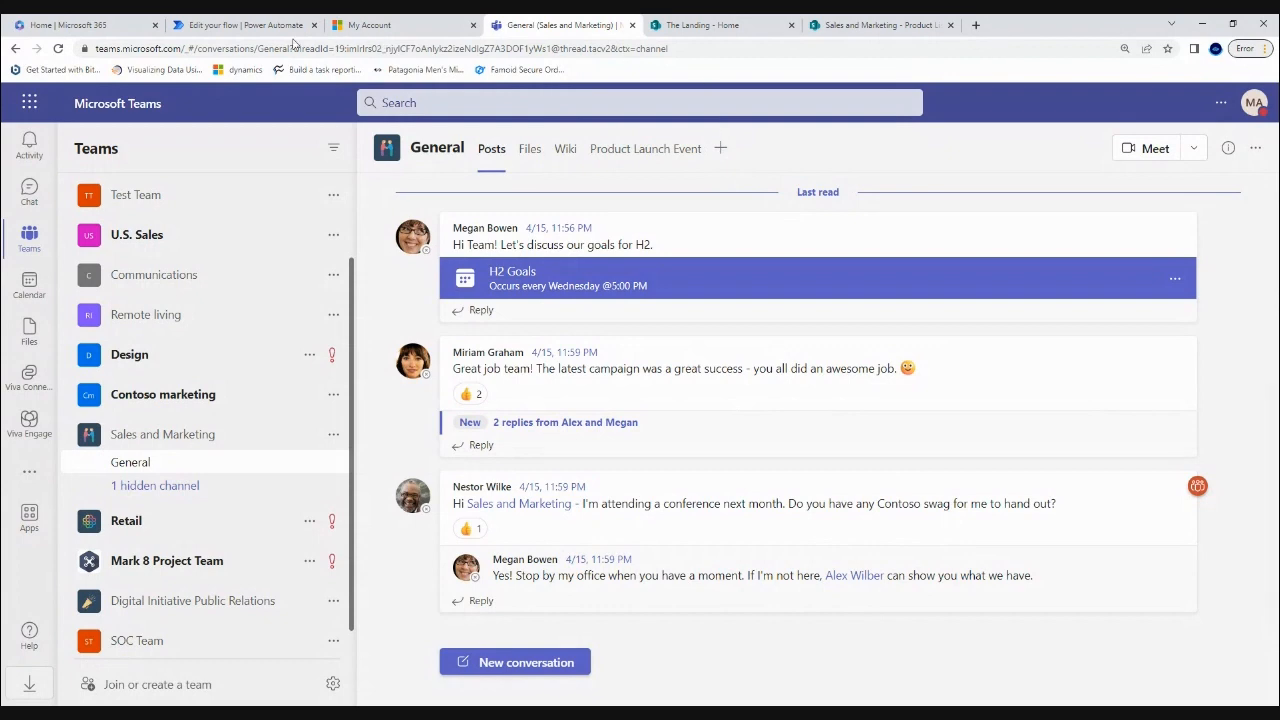
# Switch to Power Automate and leave the editor for the Email Notification flow's details page, dismissing the ready-to-go prompt.
pyautogui.click(233, 27)
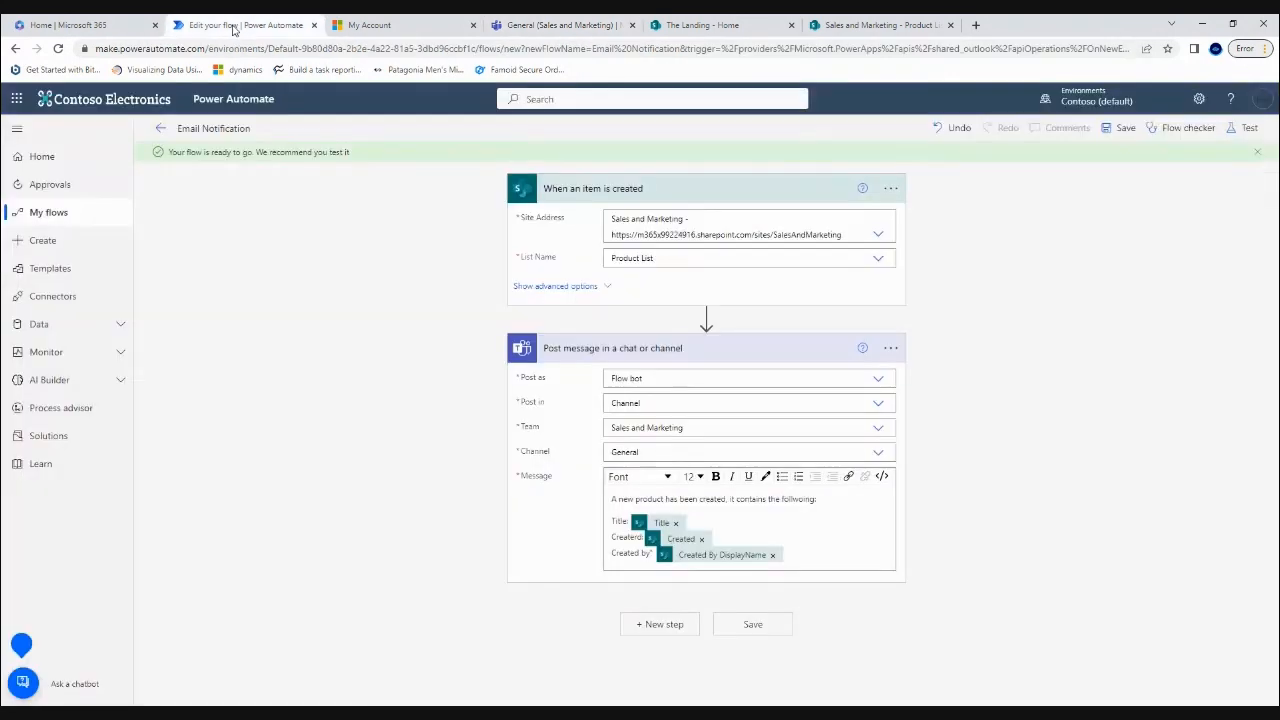
pyautogui.click(159, 129)
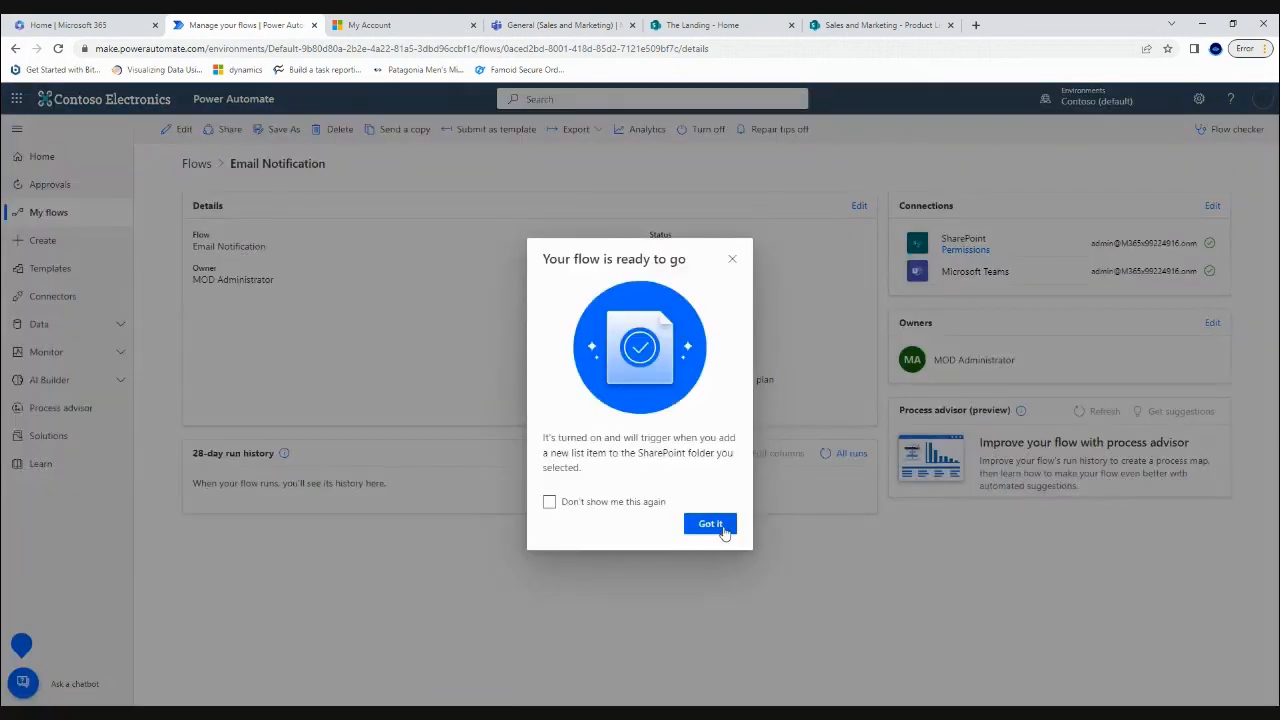
pyautogui.click(710, 524)
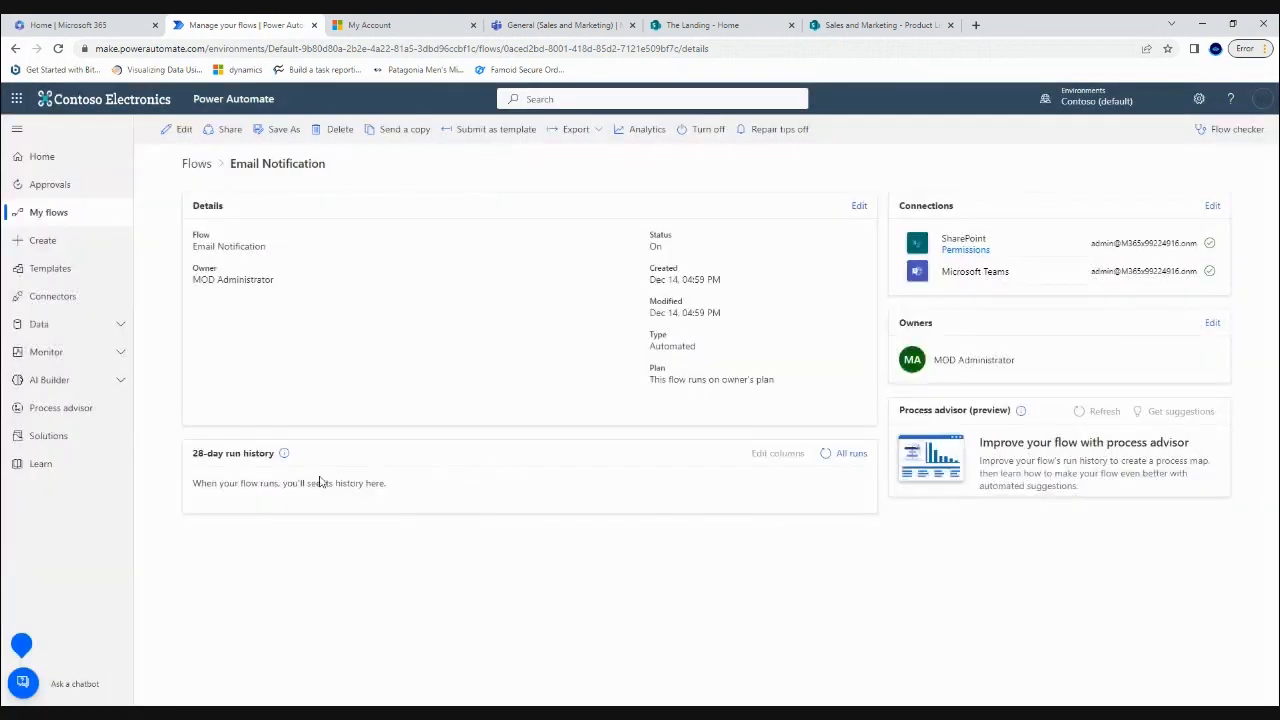
# Refresh the flow's 28-day run history repeatedly to check for the run triggered by the new item.
pyautogui.click(827, 456)
pyautogui.click(824, 457)
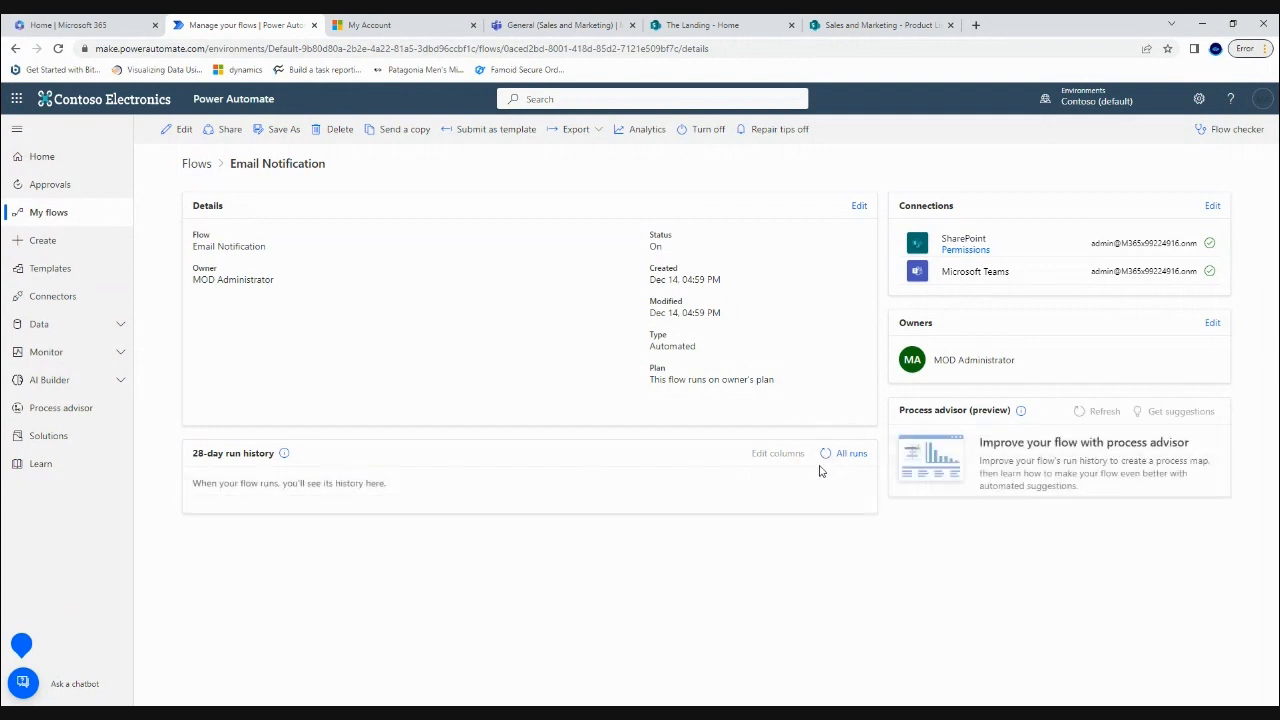
pyautogui.click(824, 456)
pyautogui.click(824, 456)
pyautogui.click(822, 457)
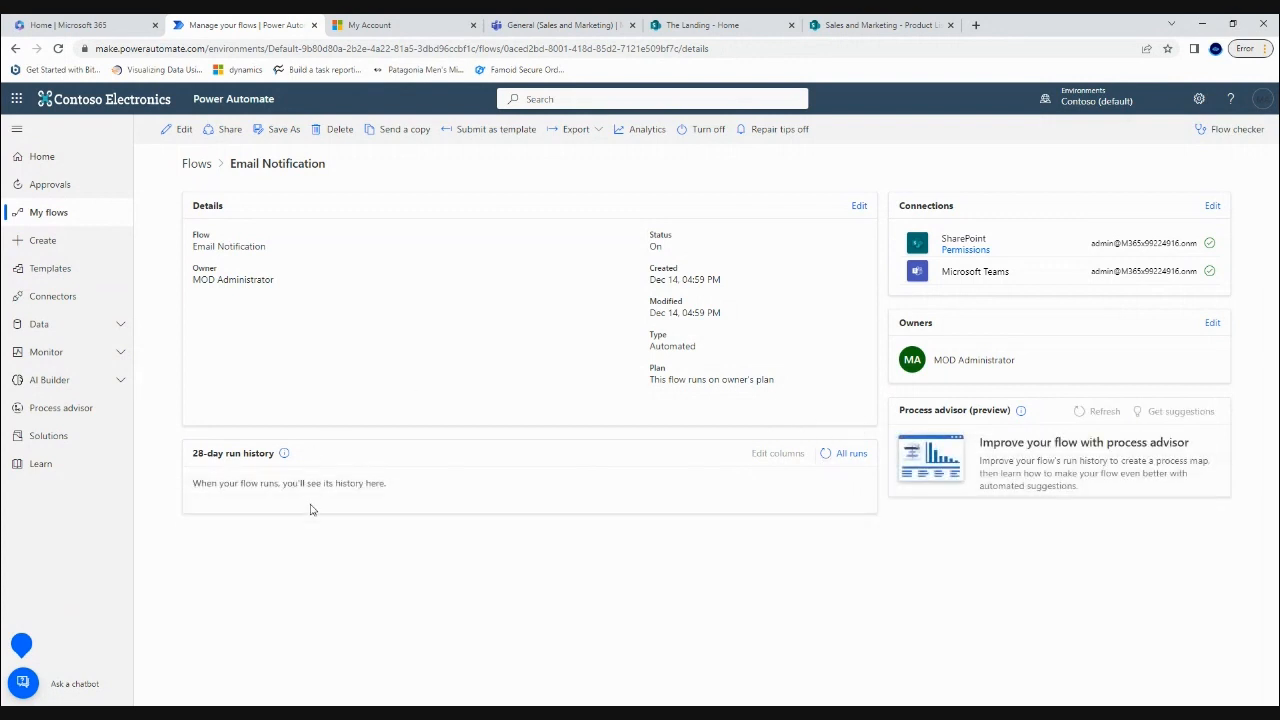
pyautogui.click(824, 454)
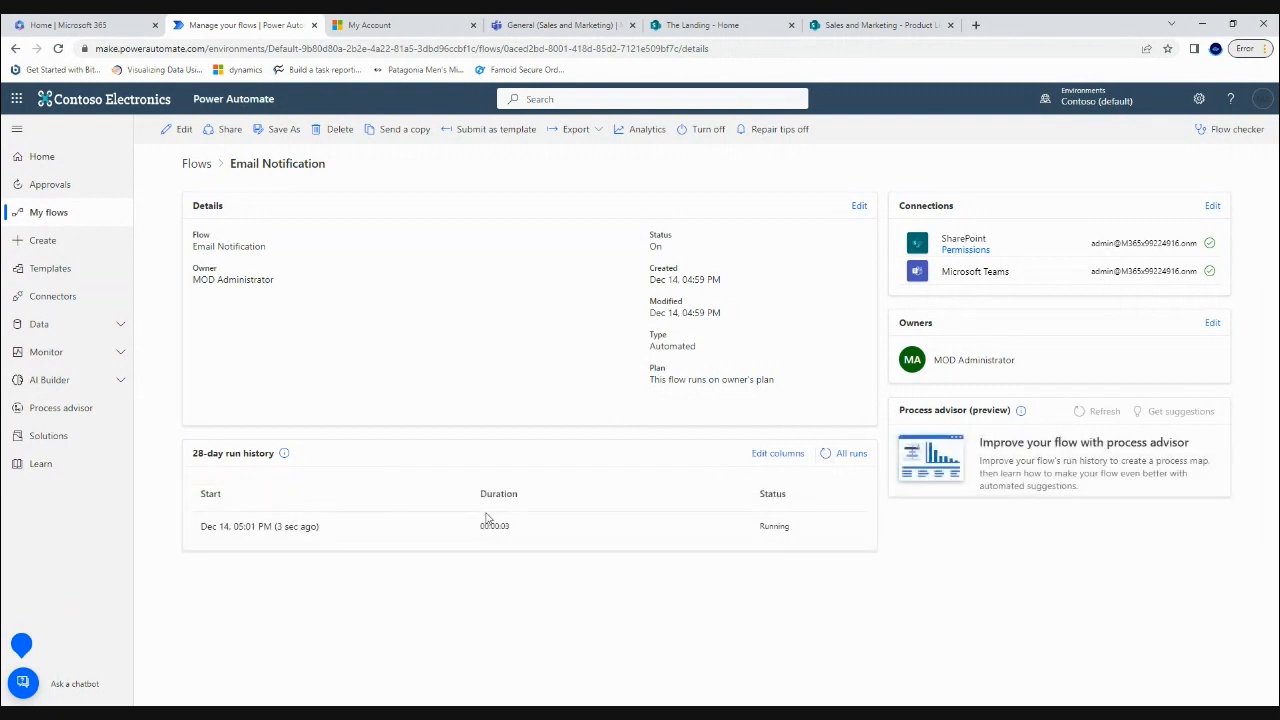
# Open the flow's run and examine the details of its SharePoint trigger and the inputs and outputs of the Teams message action.
pyautogui.click(237, 527)
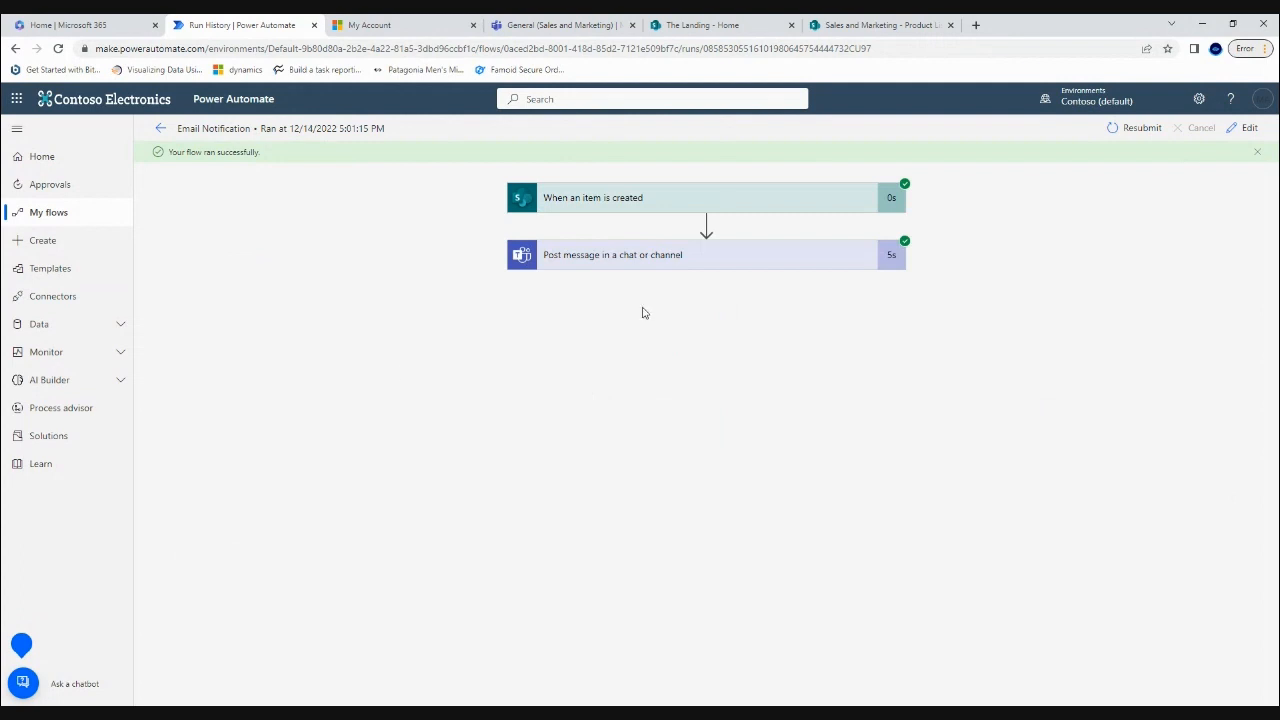
pyautogui.click(815, 205)
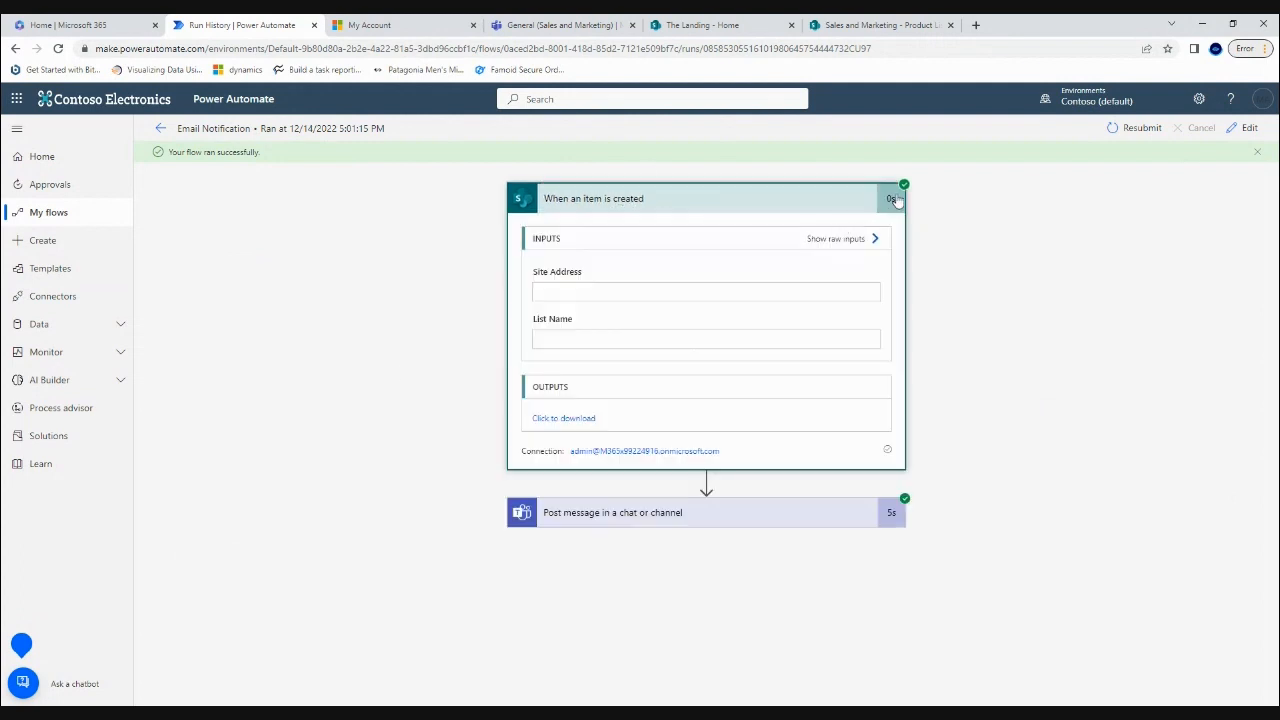
pyautogui.click(842, 205)
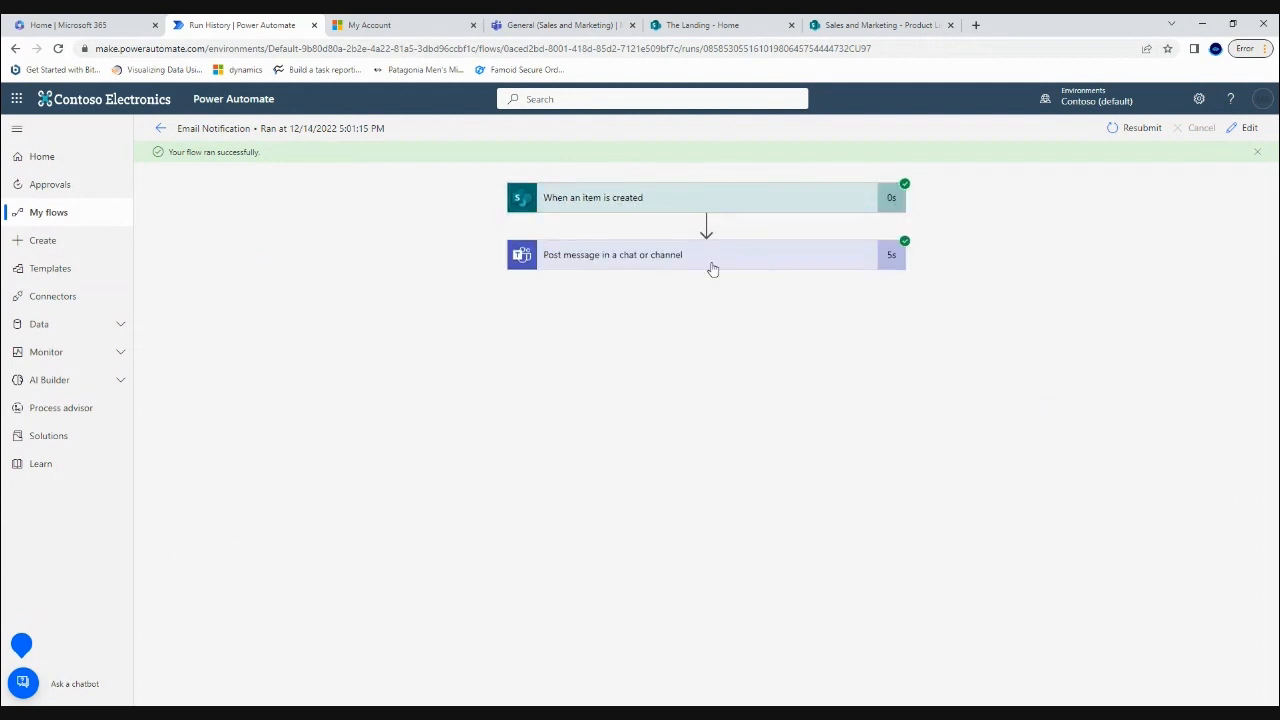
pyautogui.click(750, 263)
pyautogui.scroll(-3, 714, 385)
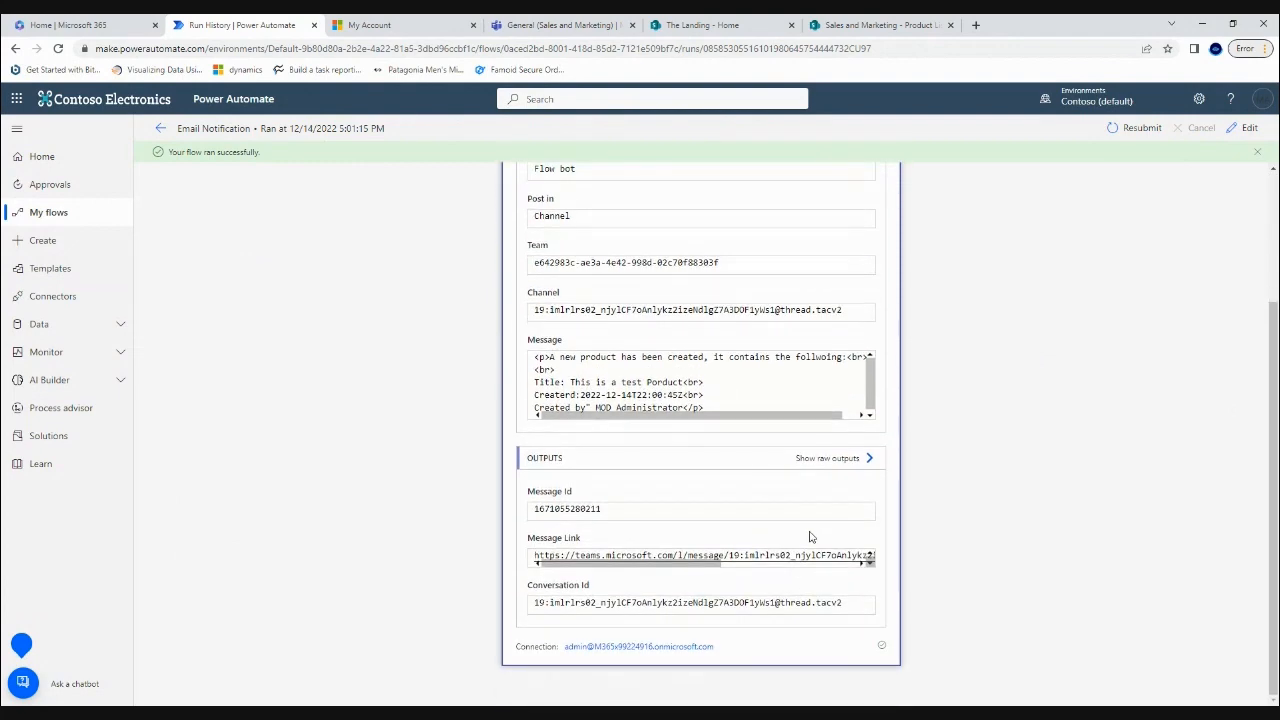
pyautogui.scroll(2, 741, 389)
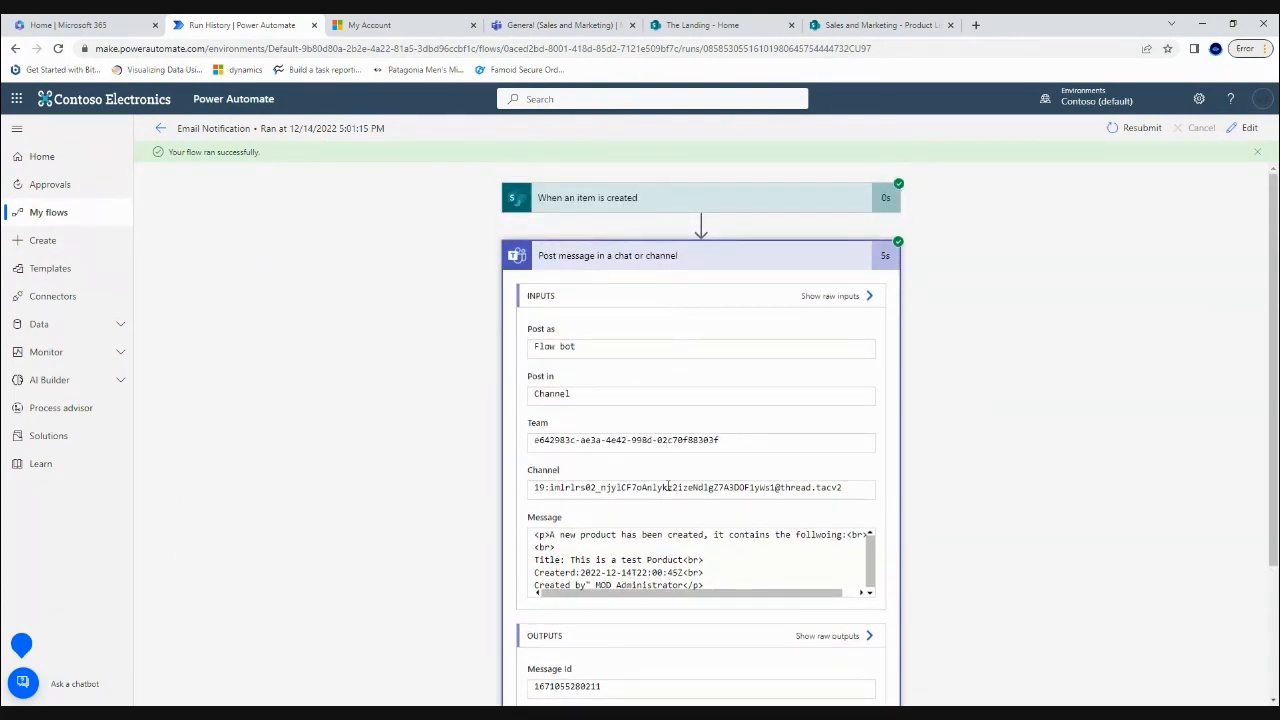
pyautogui.scroll(-1, 837, 540)
pyautogui.scroll(-3, 761, 557)
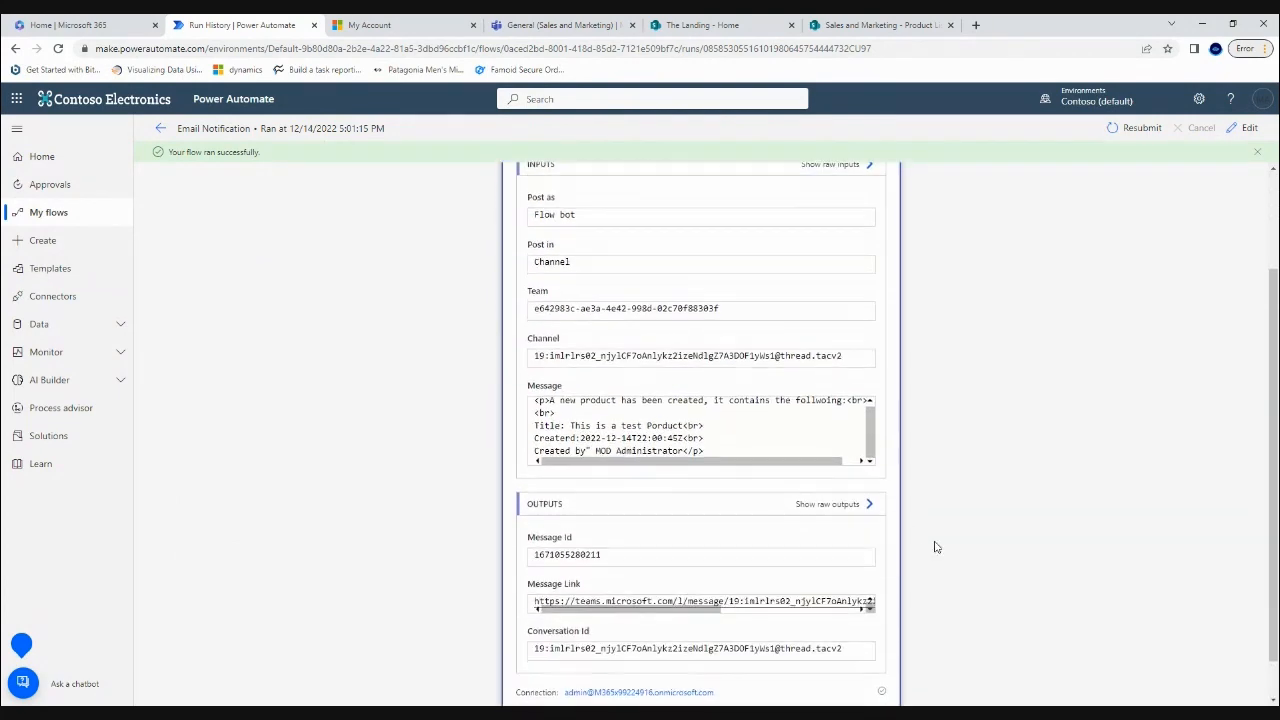
# Switch to the Teams General channel and expand the Power Automate post to read its full text and created date.
pyautogui.click(543, 25)
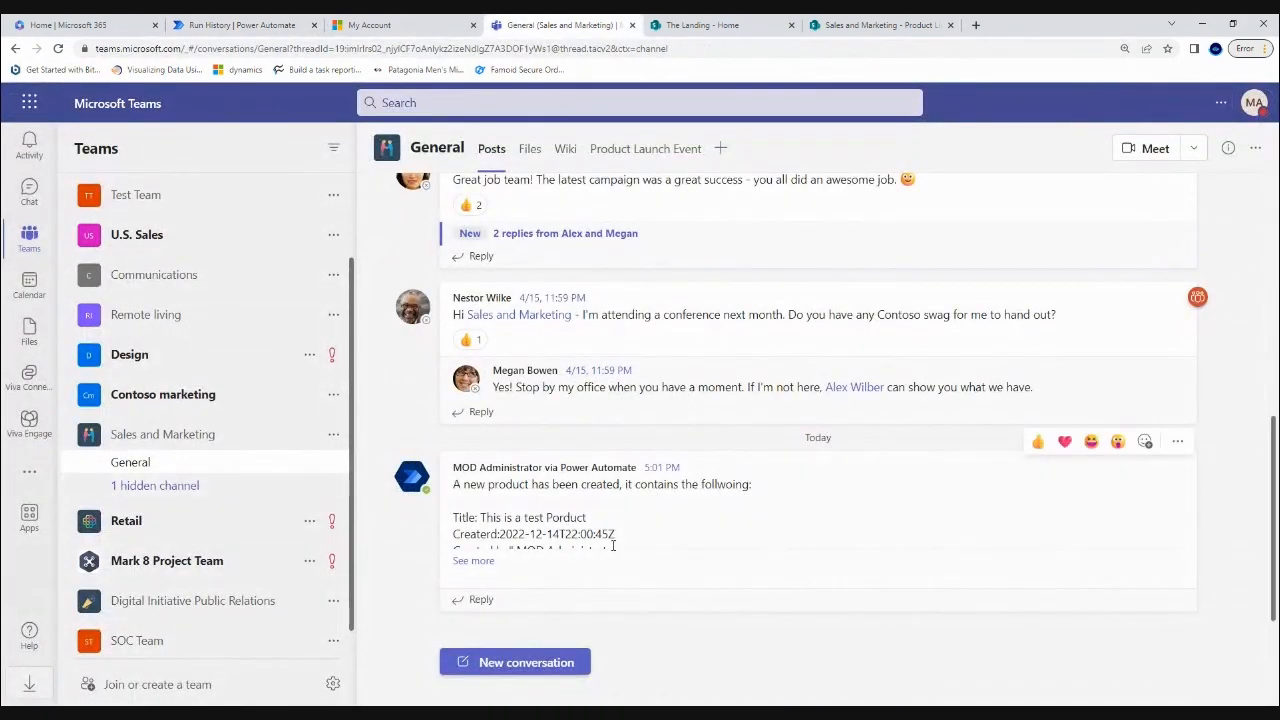
pyautogui.click(472, 561)
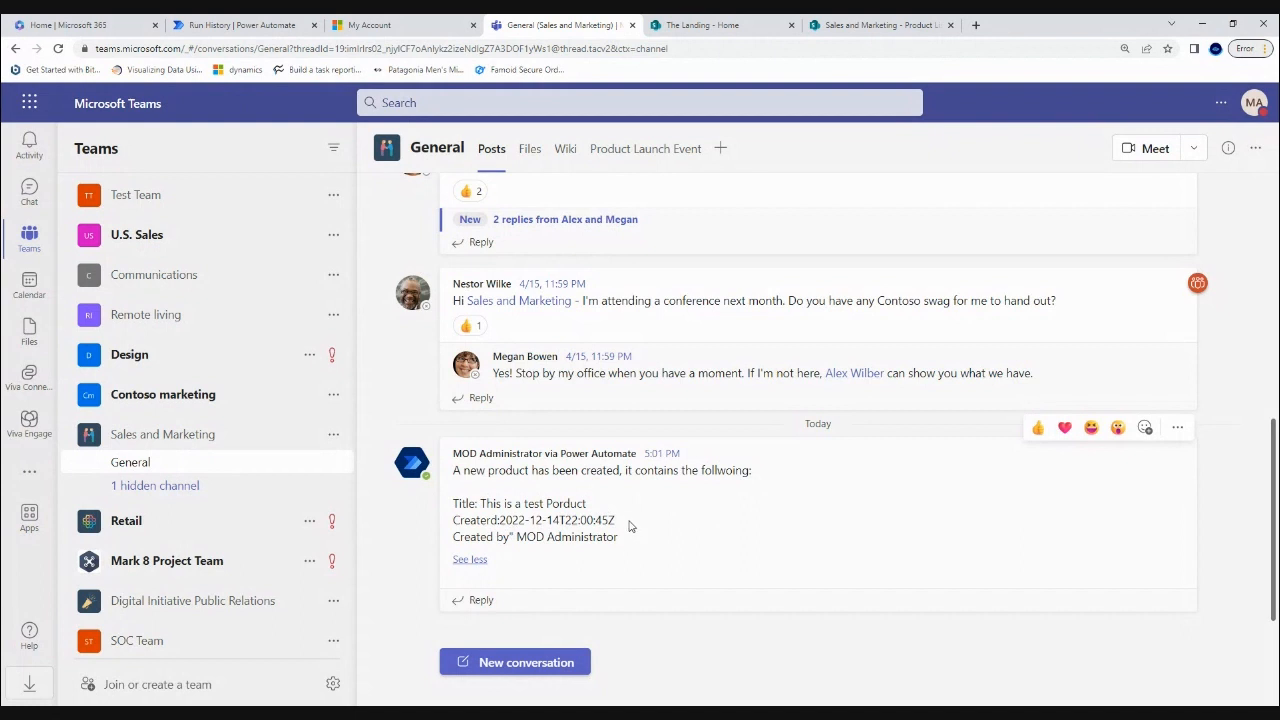
pyautogui.moveTo(632, 526); pyautogui.dragTo(499, 522)
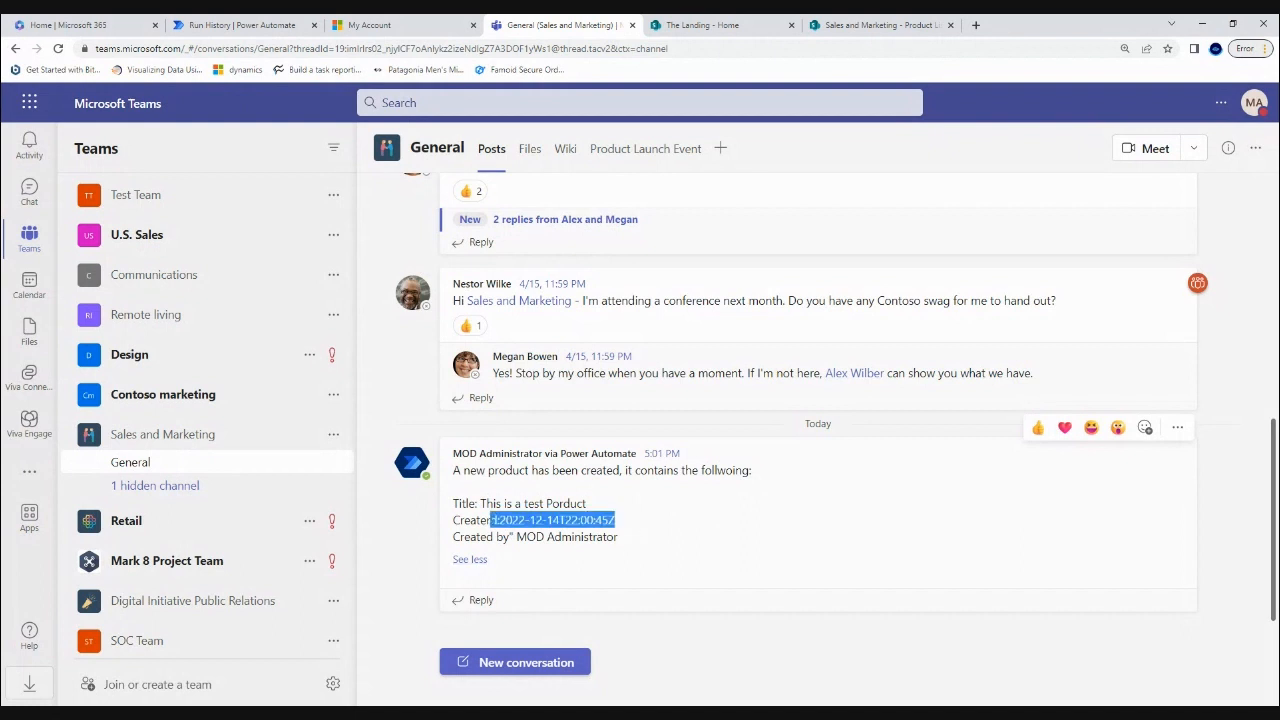
pyautogui.click(623, 525)
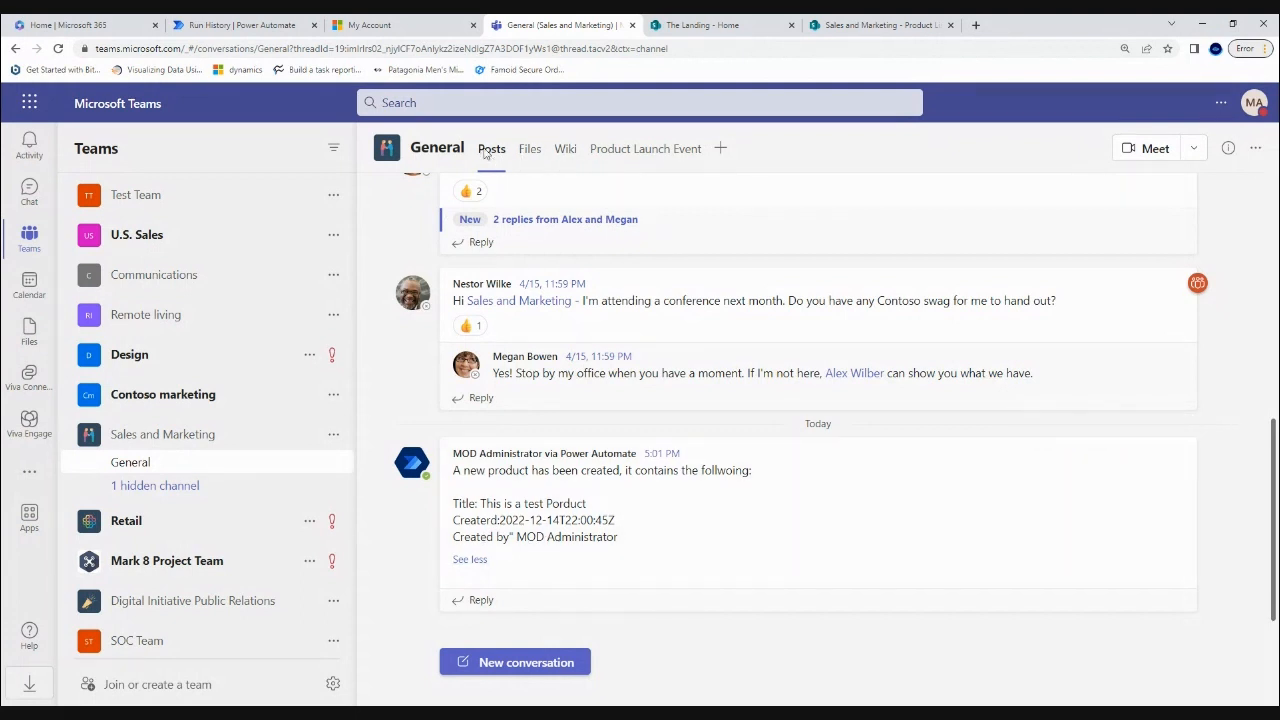
# Switch back to Power Automate and return from the run view to the Email Notification flow's details page.
pyautogui.click(265, 22)
pyautogui.scroll(3, 1024, 310)
pyautogui.click(160, 128)
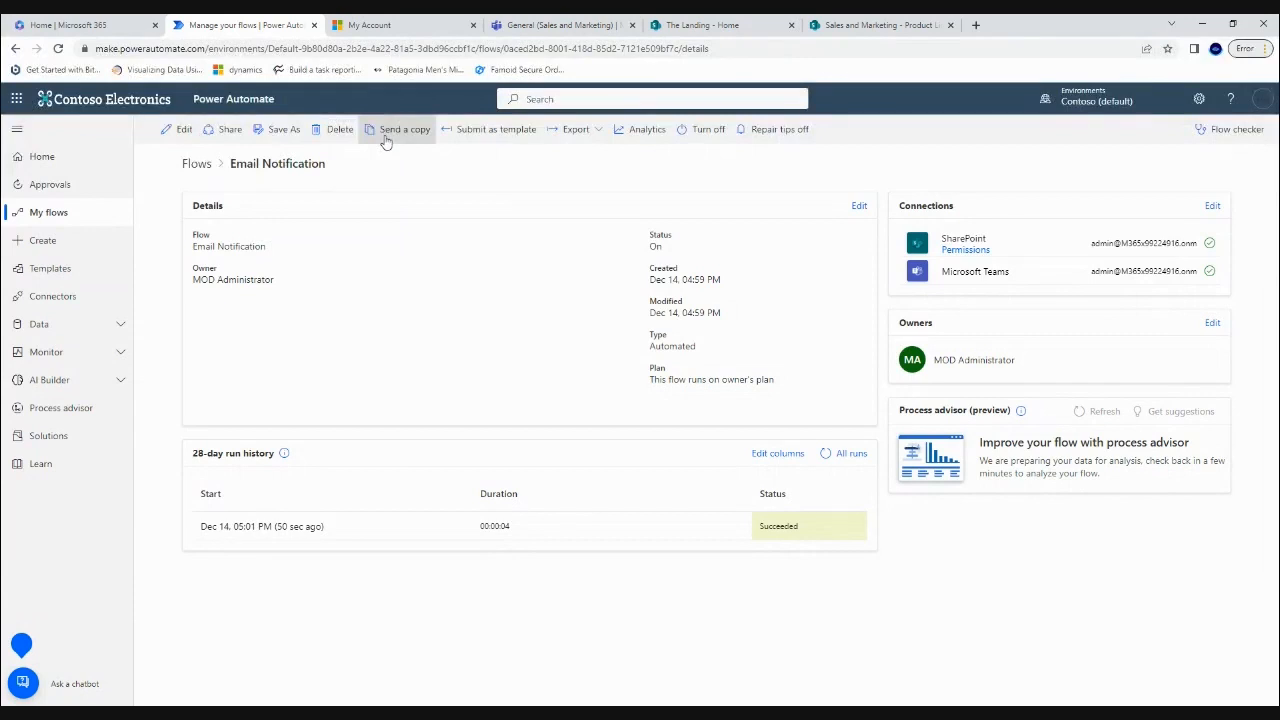
# Save a copy of the flow named "Post a Teams message when new item" and return to the list of cloud flows.
pyautogui.click(277, 129)
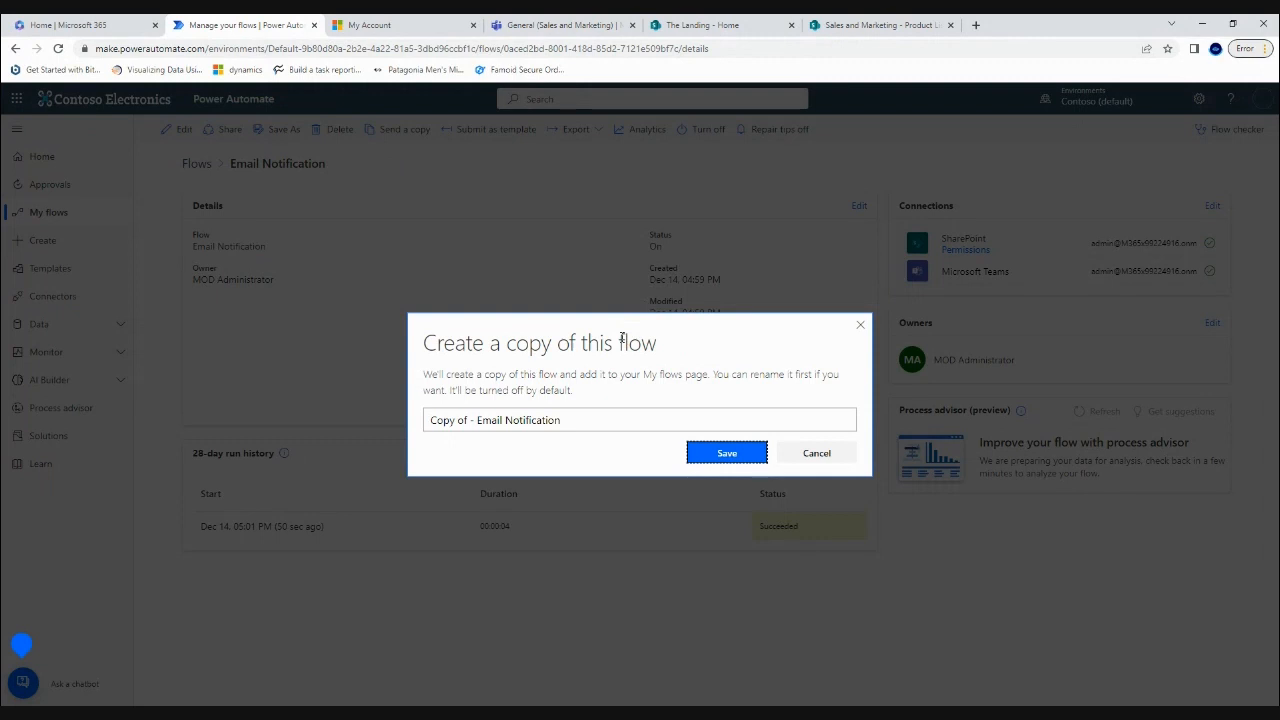
pyautogui.click(456, 423)
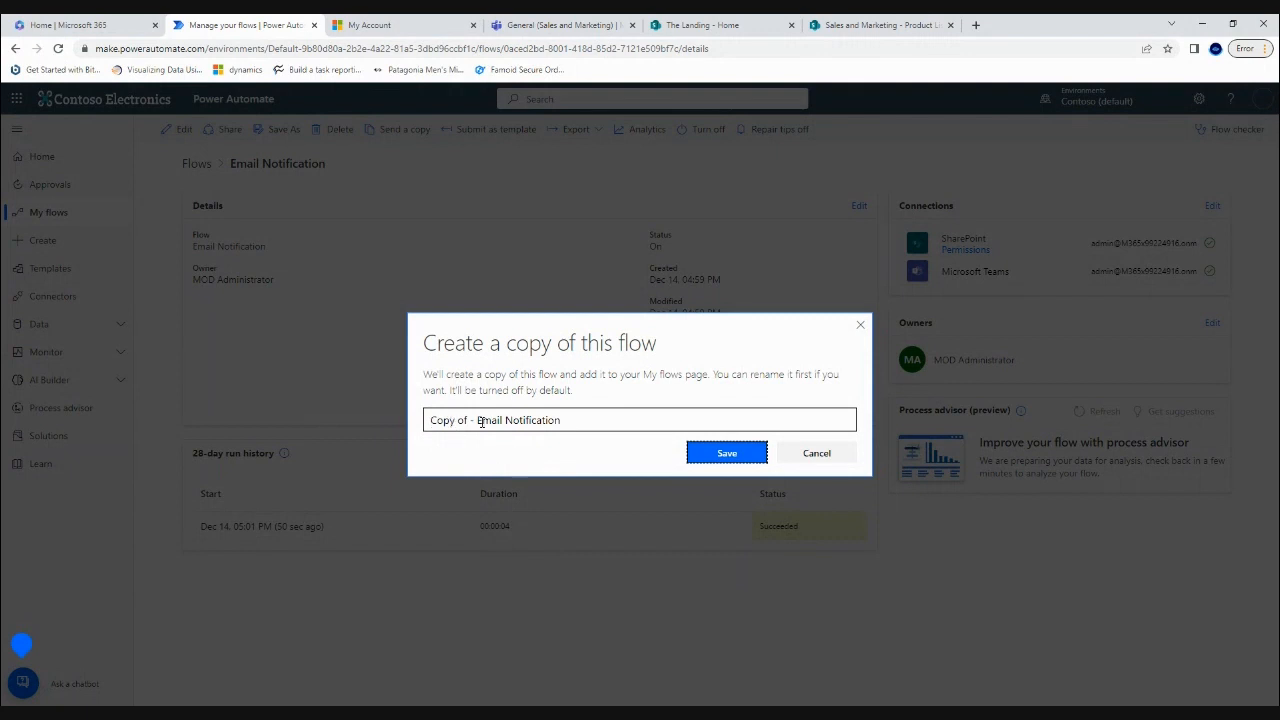
pyautogui.moveTo(585, 423); pyautogui.dragTo(398, 423)
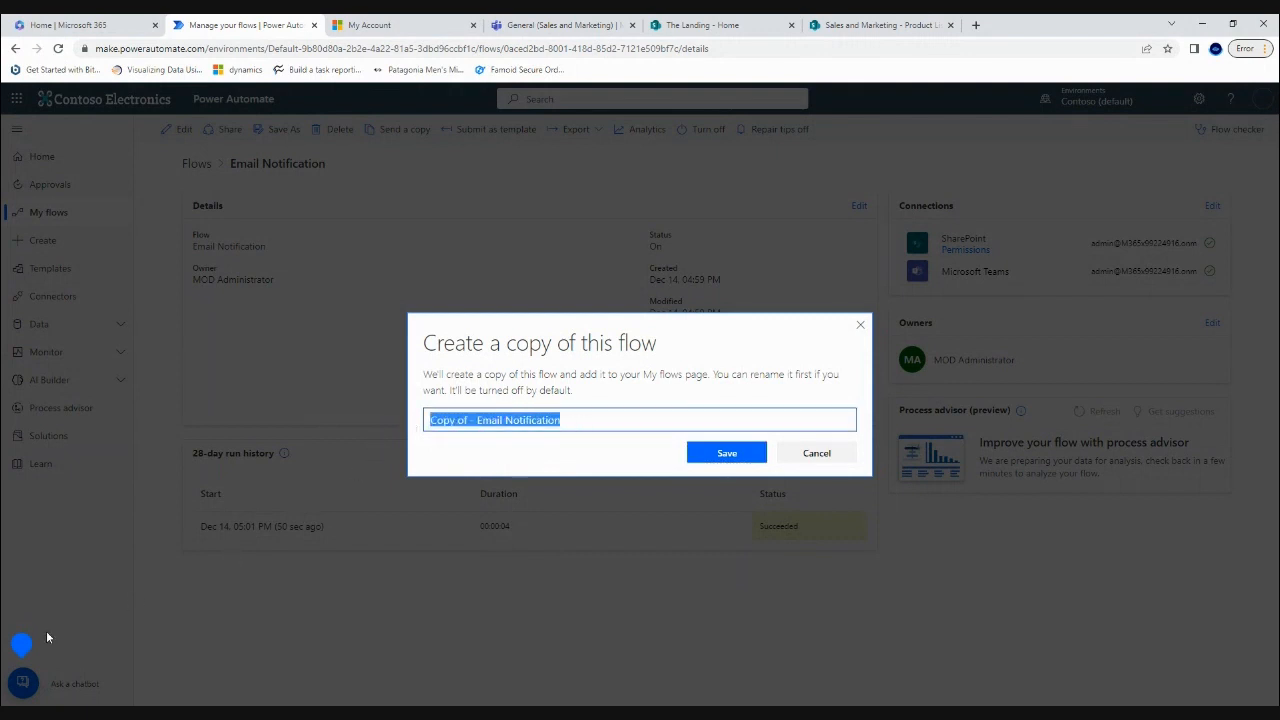
pyautogui.write('P')
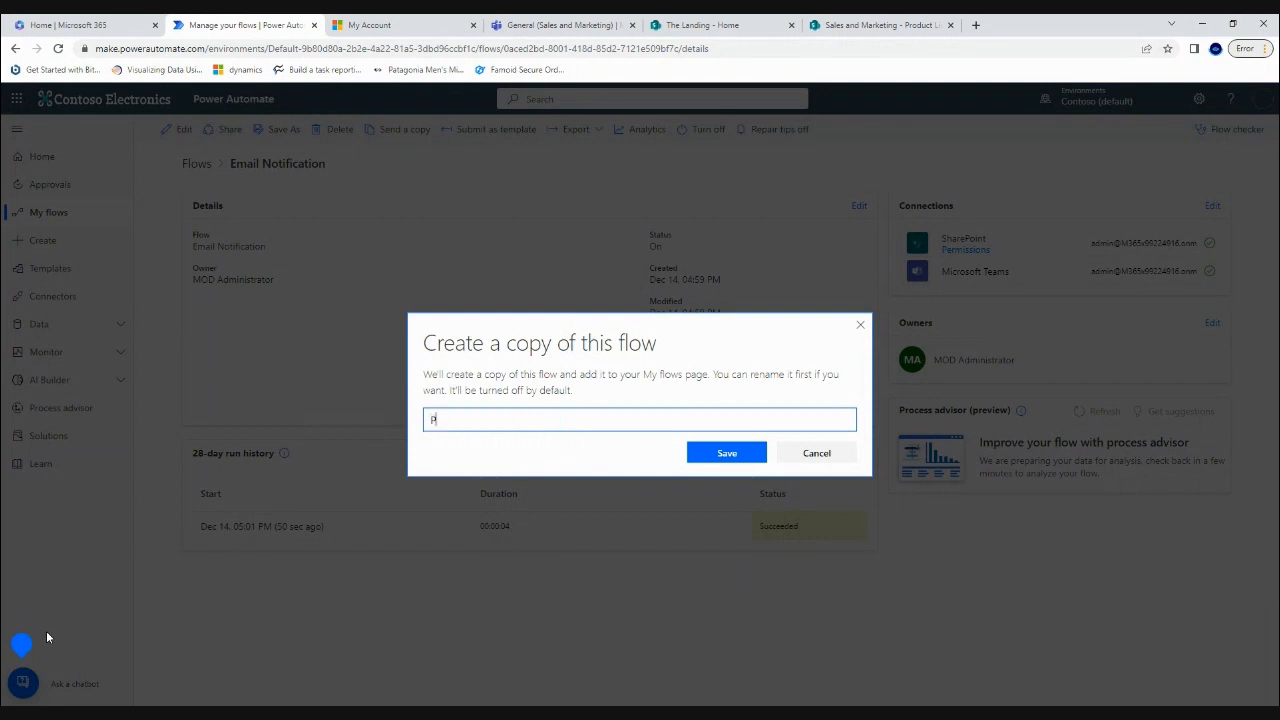
pyautogui.write('ost a Teams message when new')
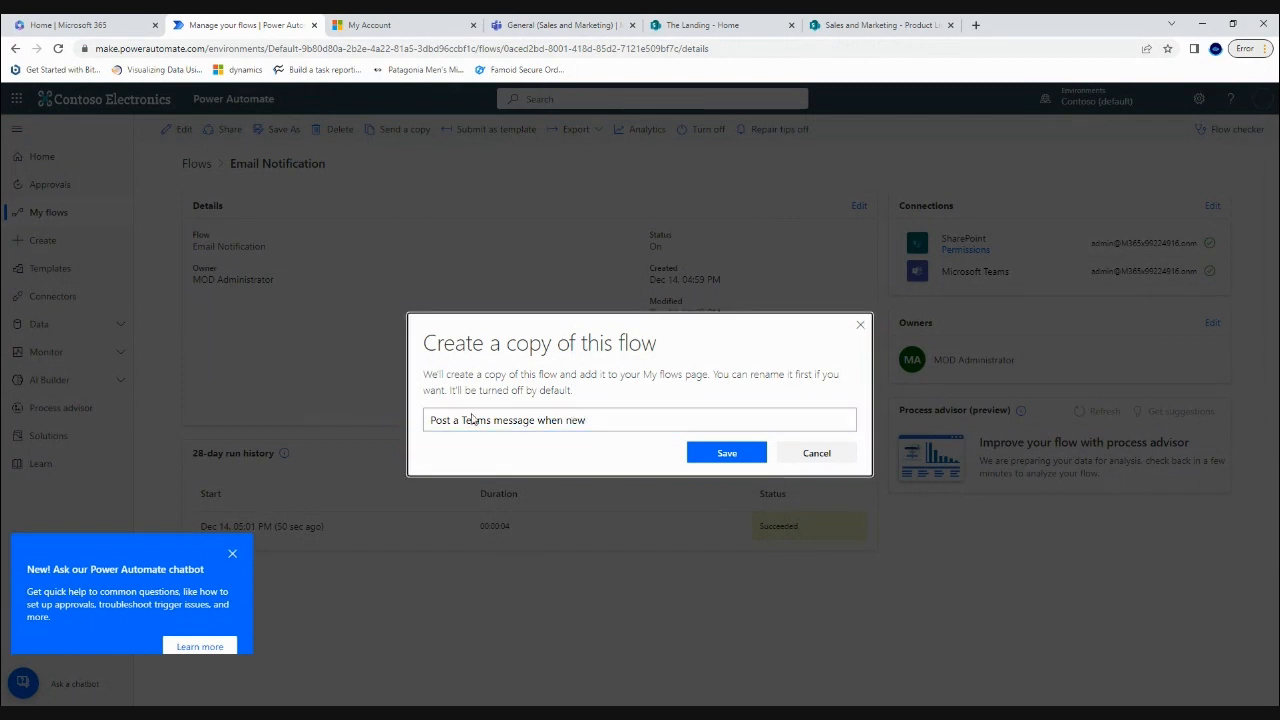
pyautogui.click(606, 421)
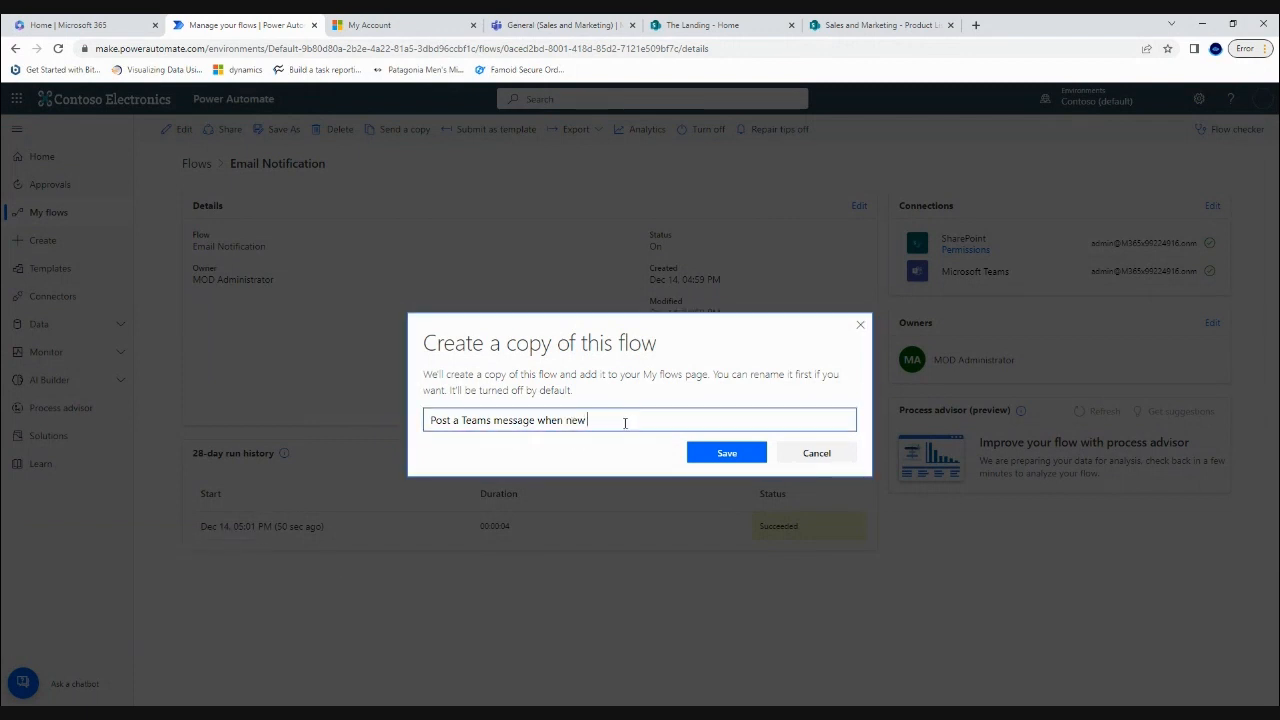
pyautogui.write('item')
pyautogui.click(726, 452)
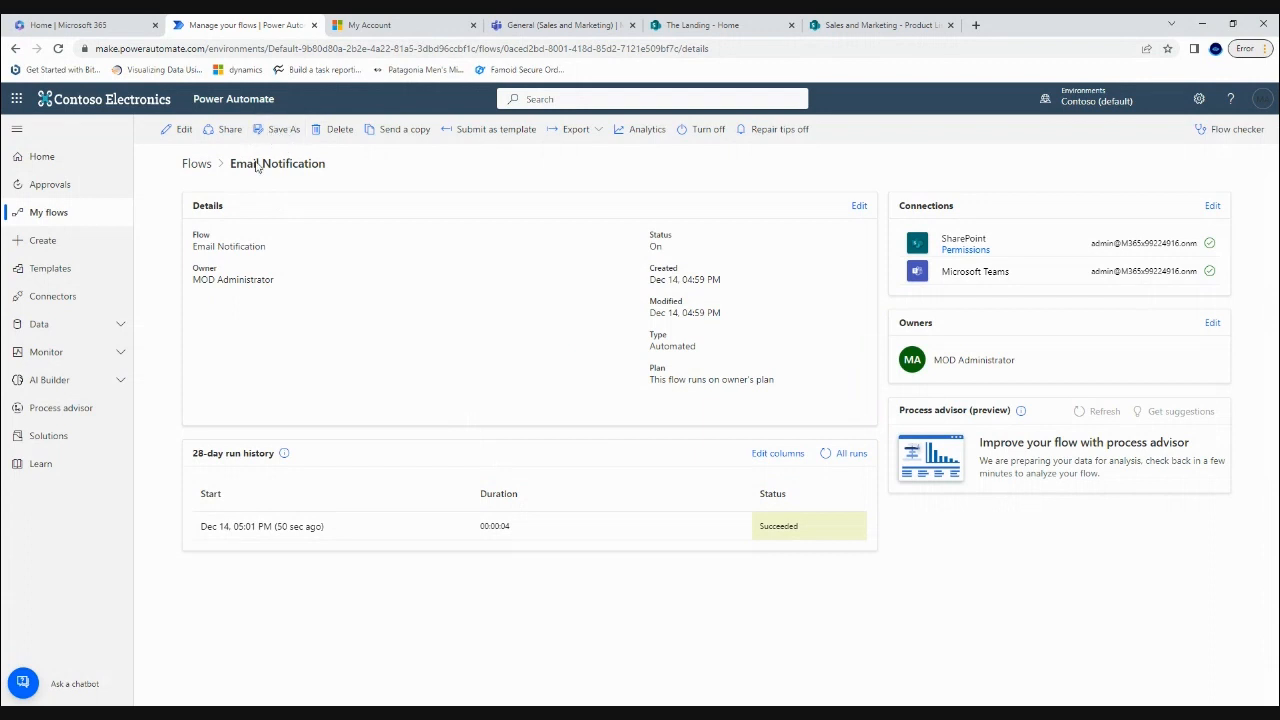
pyautogui.click(195, 165)
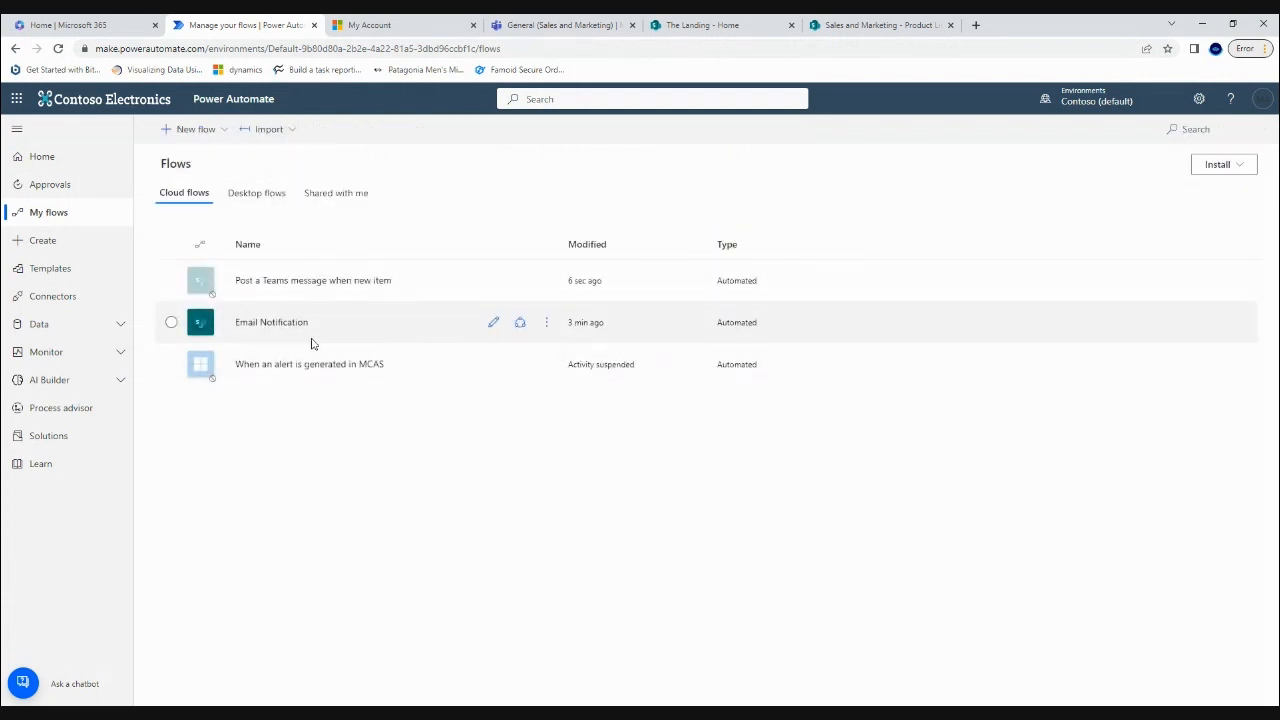
# Rename the Email Notification flow to "Post Team Message - New Product", save it, and return to the list of cloud flows.
pyautogui.click(493, 322)
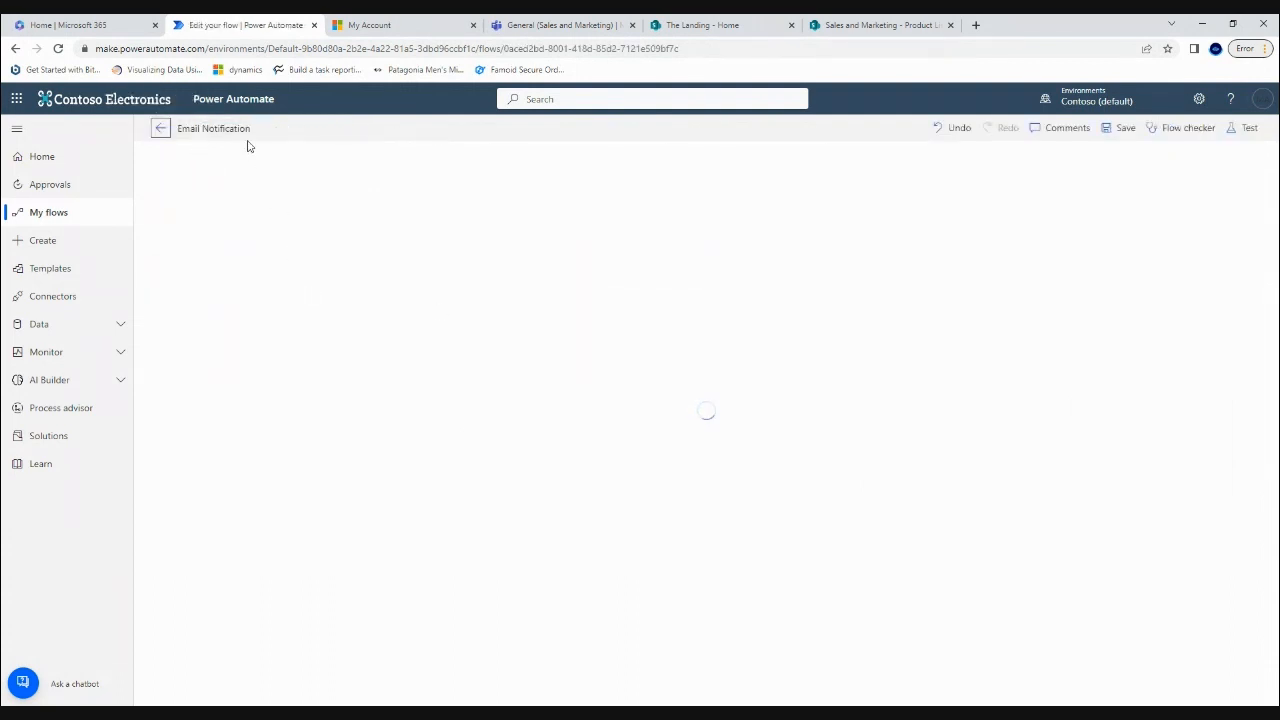
pyautogui.click(230, 129)
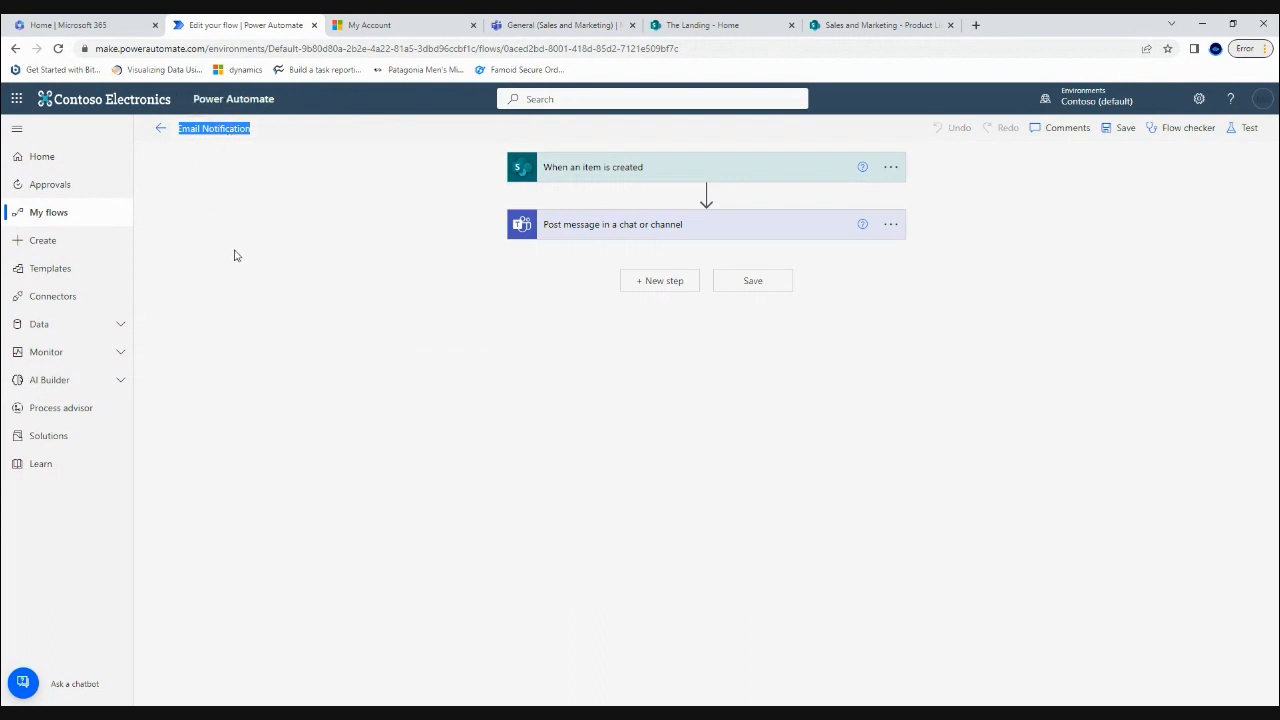
pyautogui.write('Post Team Mes')
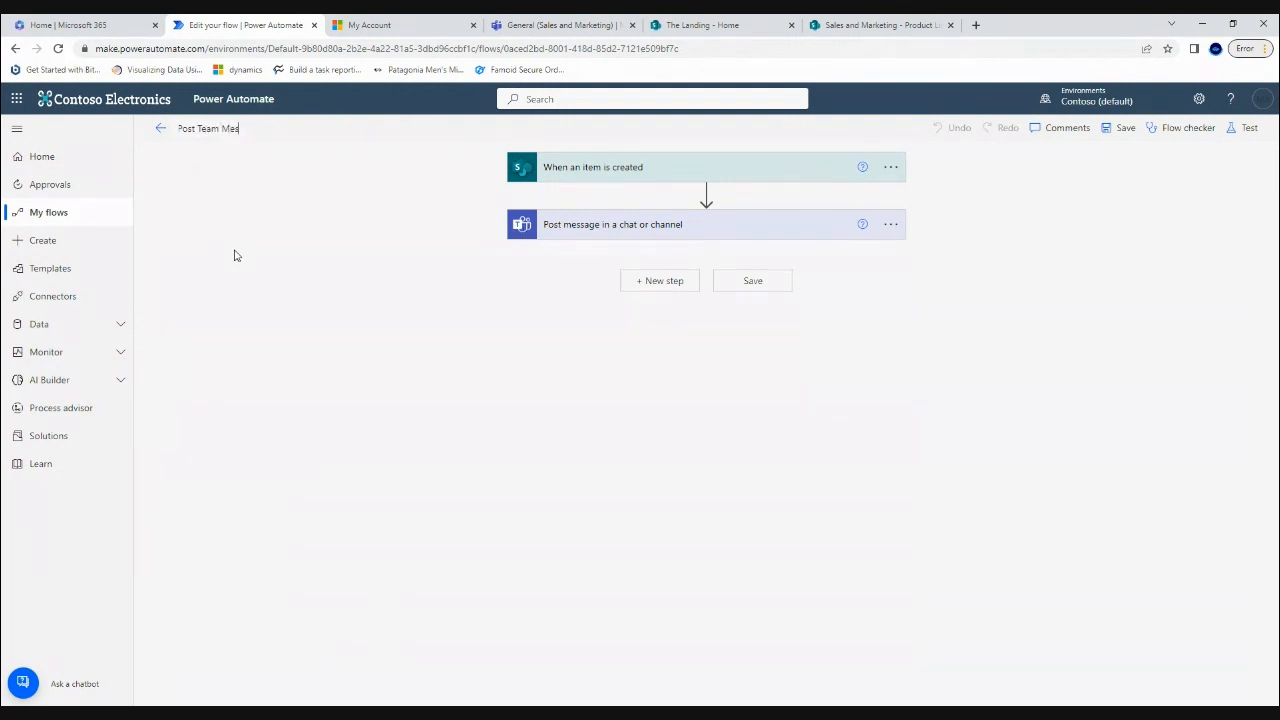
pyautogui.write('sage - New F')
pyautogui.write('roduct')
pyautogui.click(1122, 128)
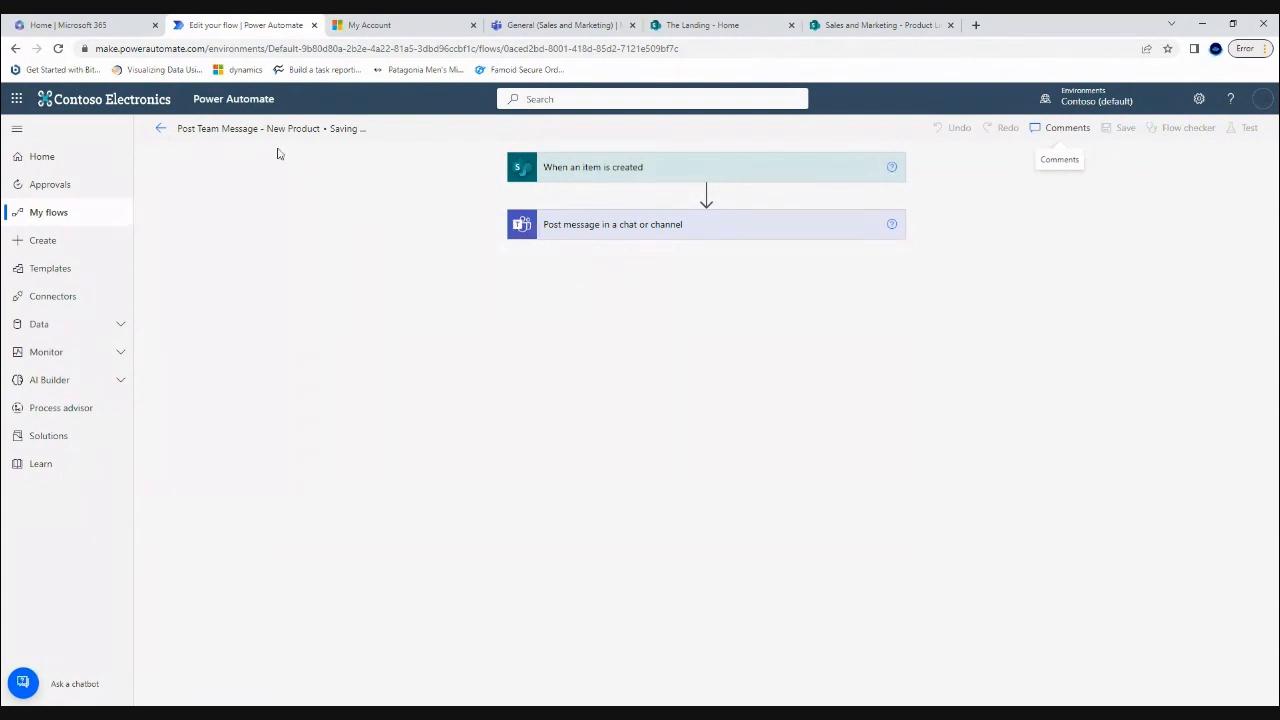
pyautogui.click(160, 128)
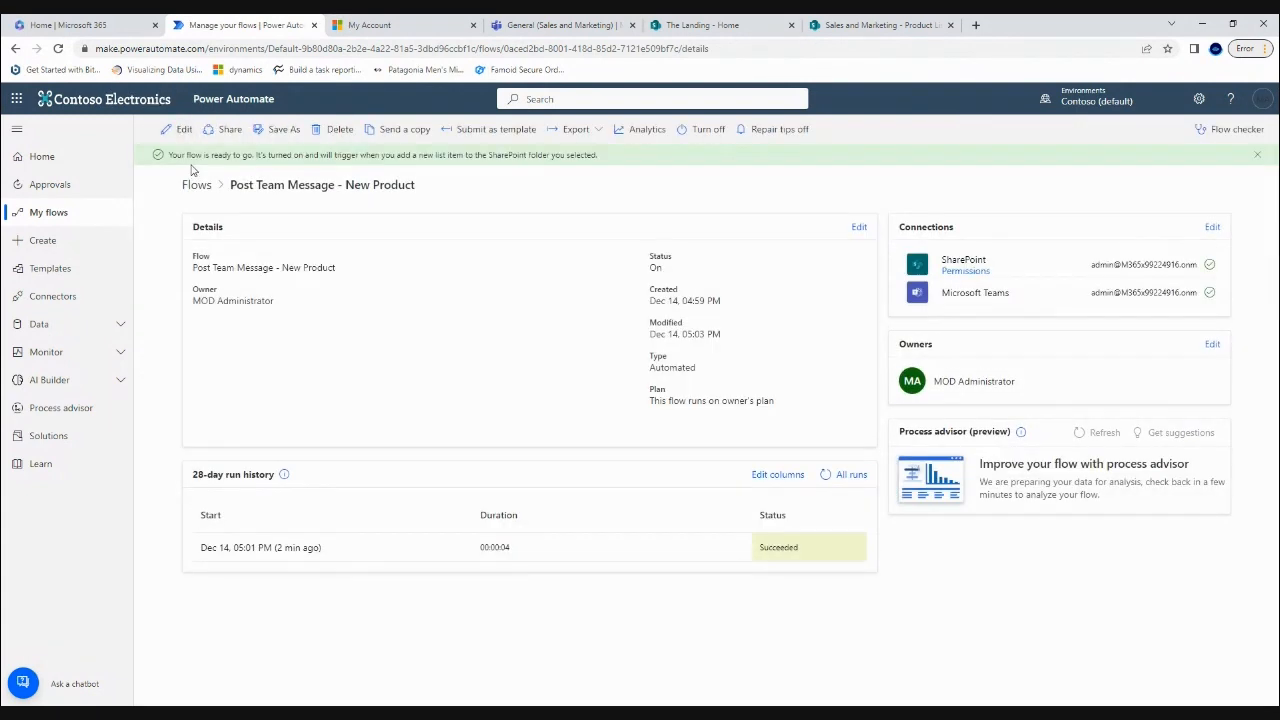
pyautogui.click(194, 188)
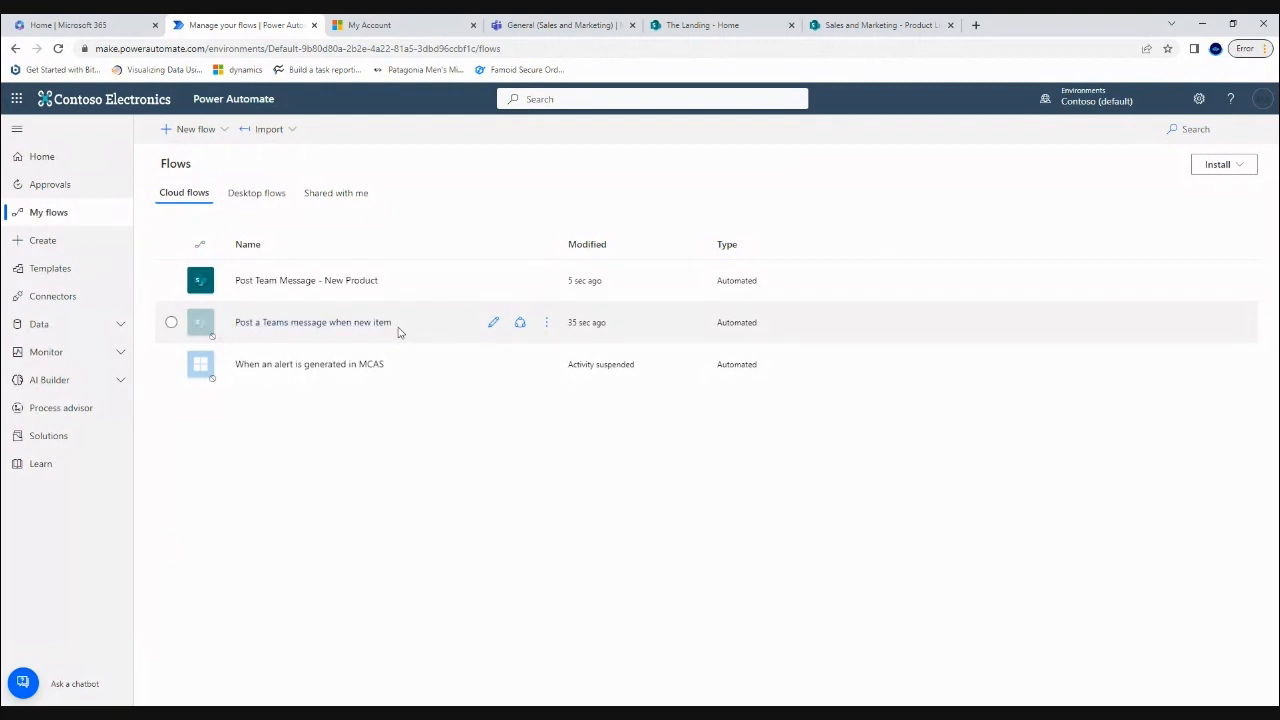
# Edit the "Post a Teams message when new item" flow so its trigger uses the Retail site and the Retail Accounts list.
pyautogui.click(487, 331)
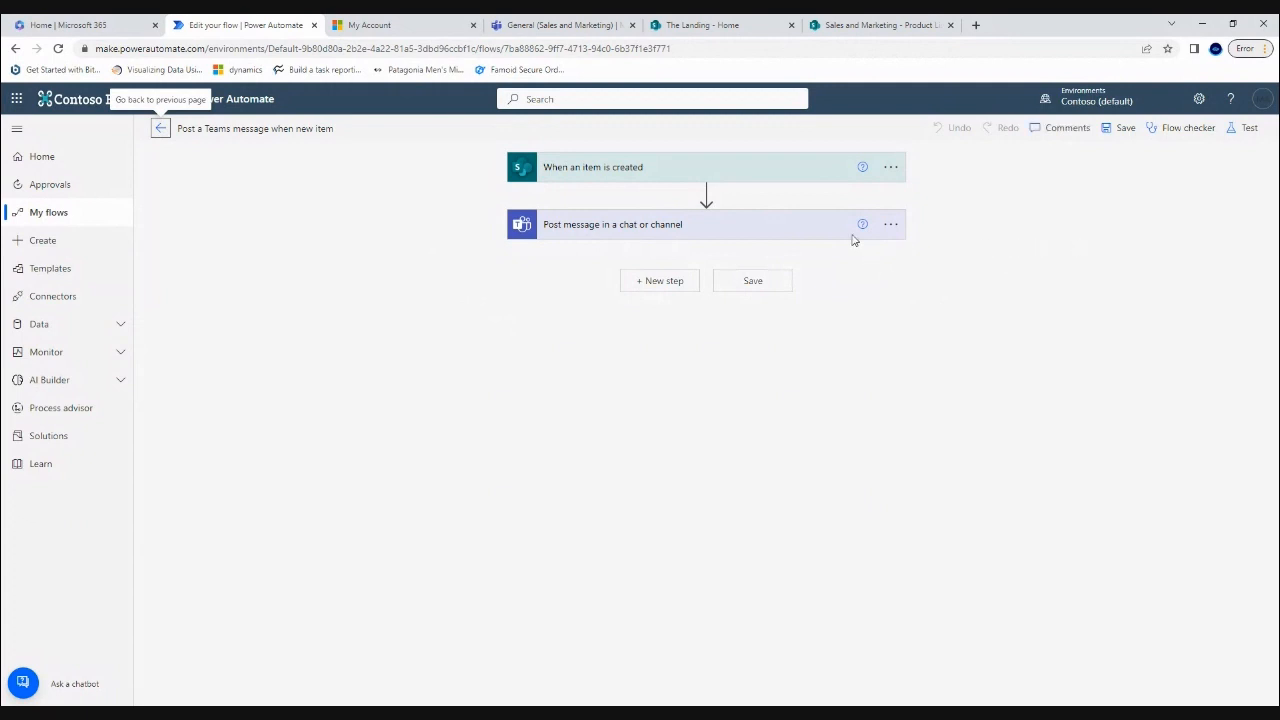
pyautogui.click(651, 171)
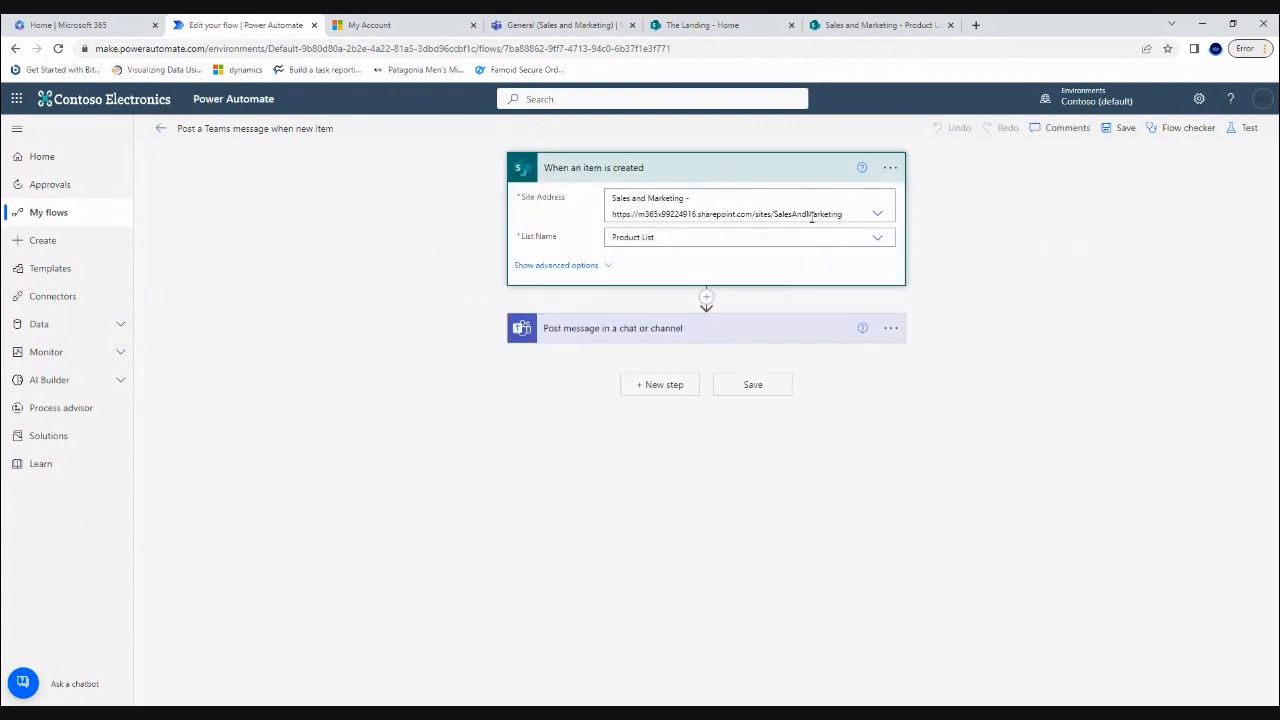
pyautogui.click(877, 214)
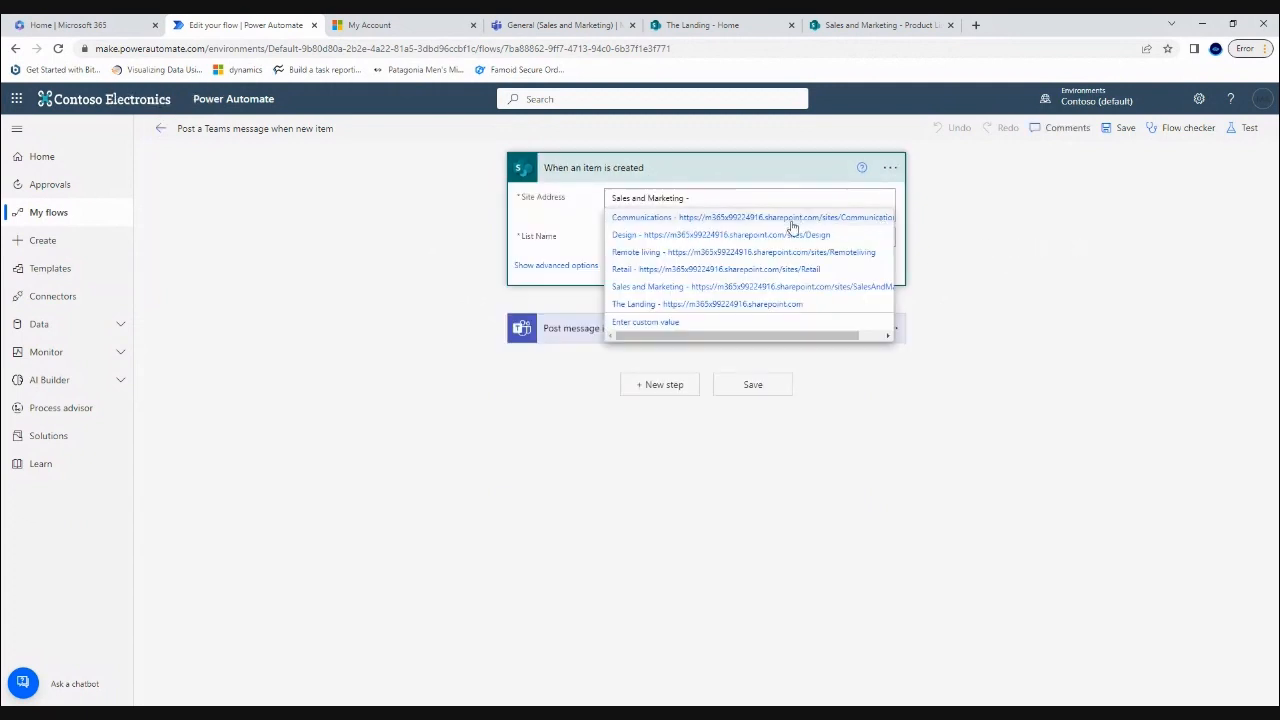
pyautogui.click(716, 269)
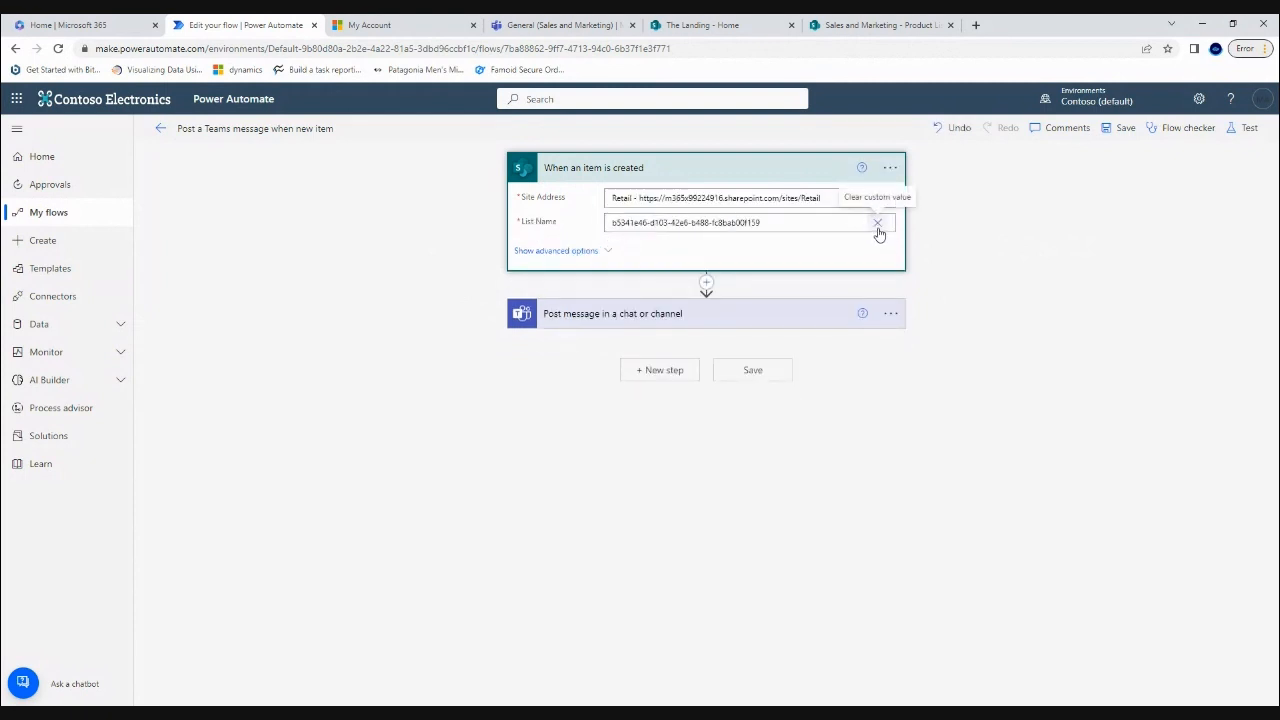
pyautogui.click(878, 224)
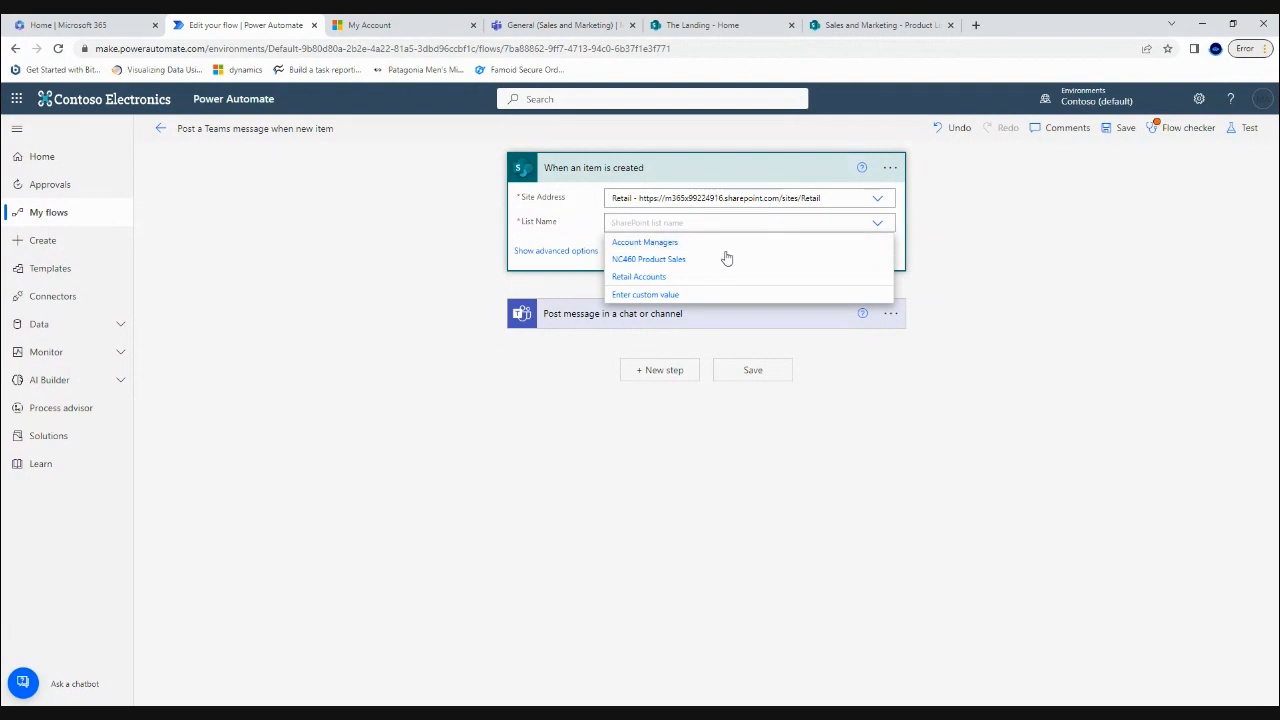
pyautogui.click(700, 280)
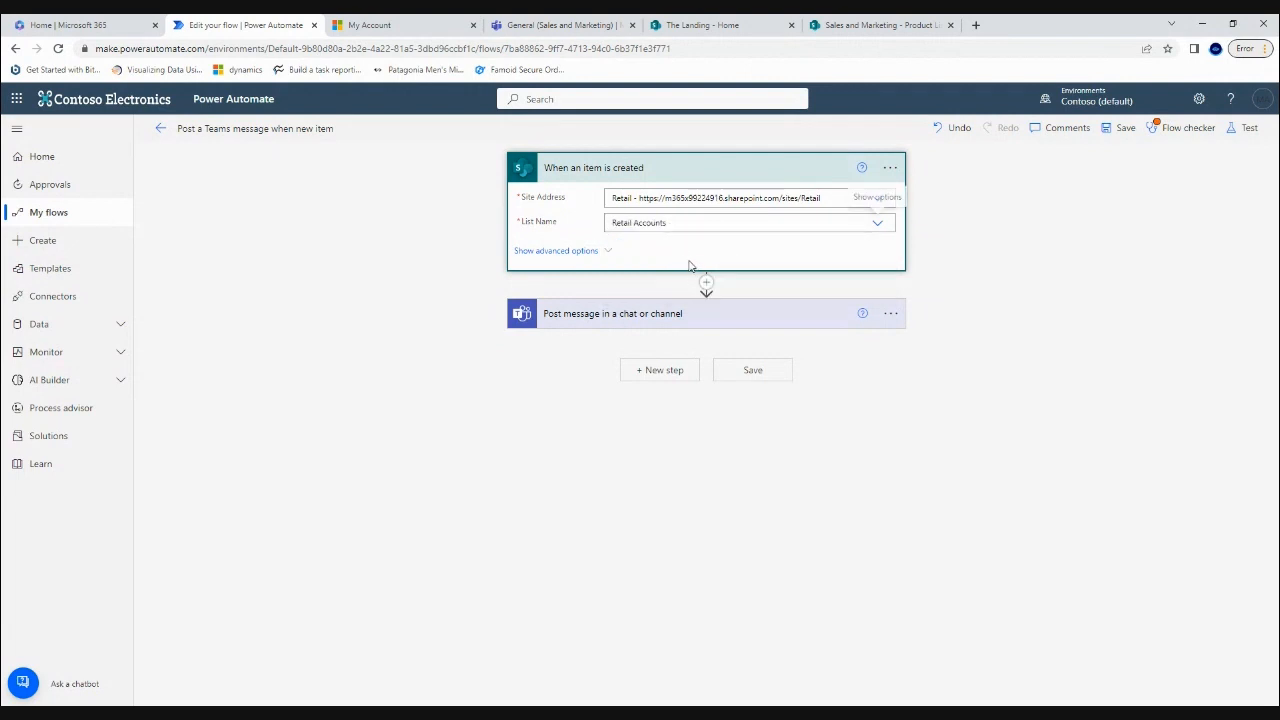
# Set the Teams message action to post in the General channel of the Retail team.
pyautogui.click(608, 316)
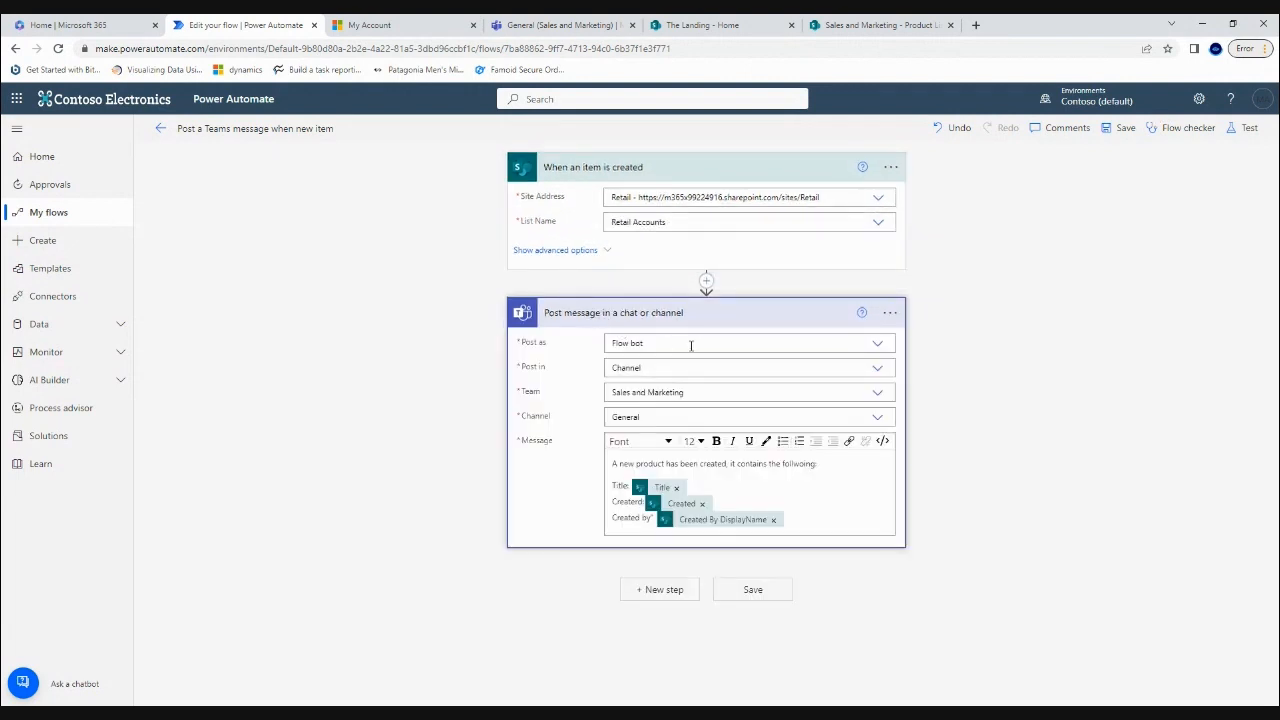
pyautogui.click(877, 393)
pyautogui.click(632, 533)
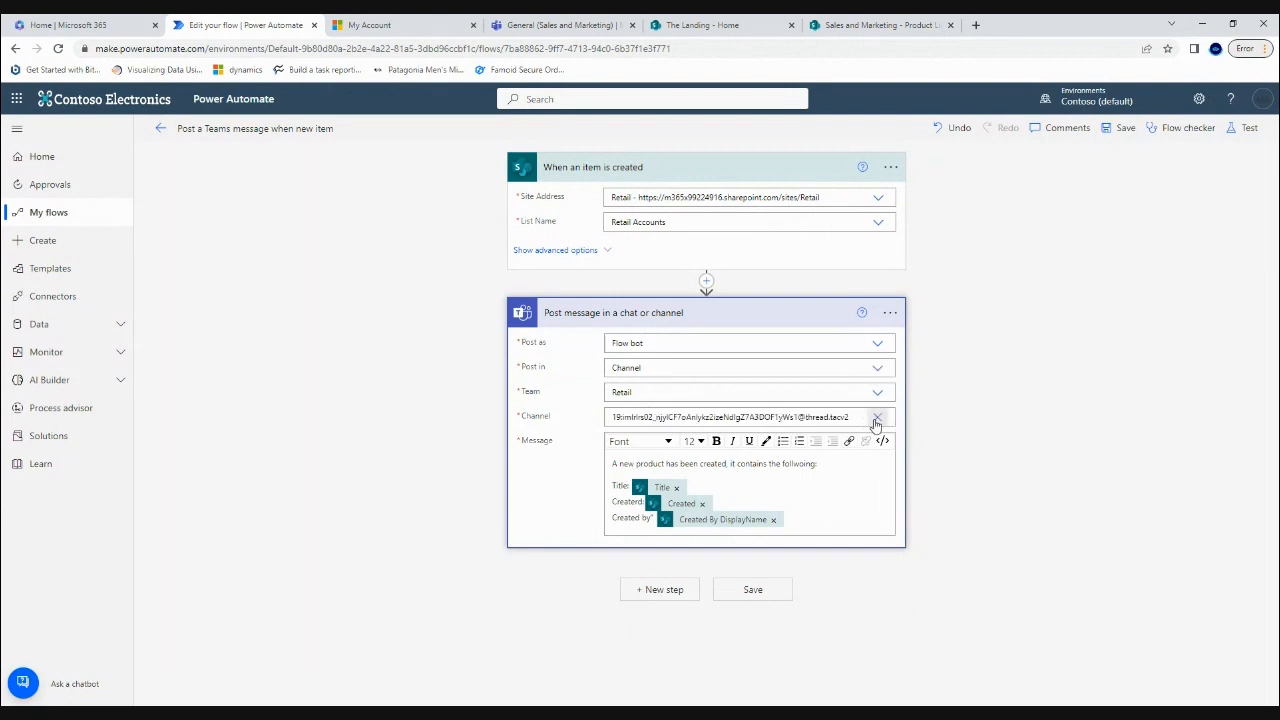
pyautogui.click(877, 419)
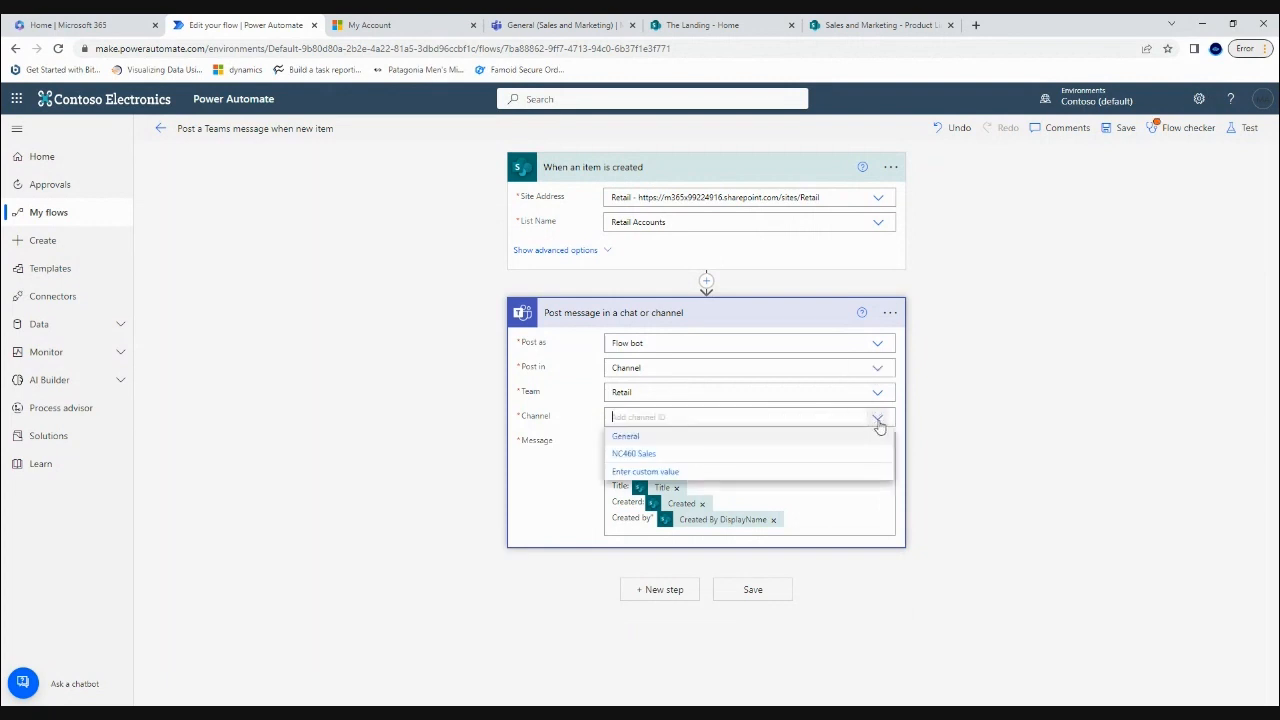
pyautogui.click(645, 437)
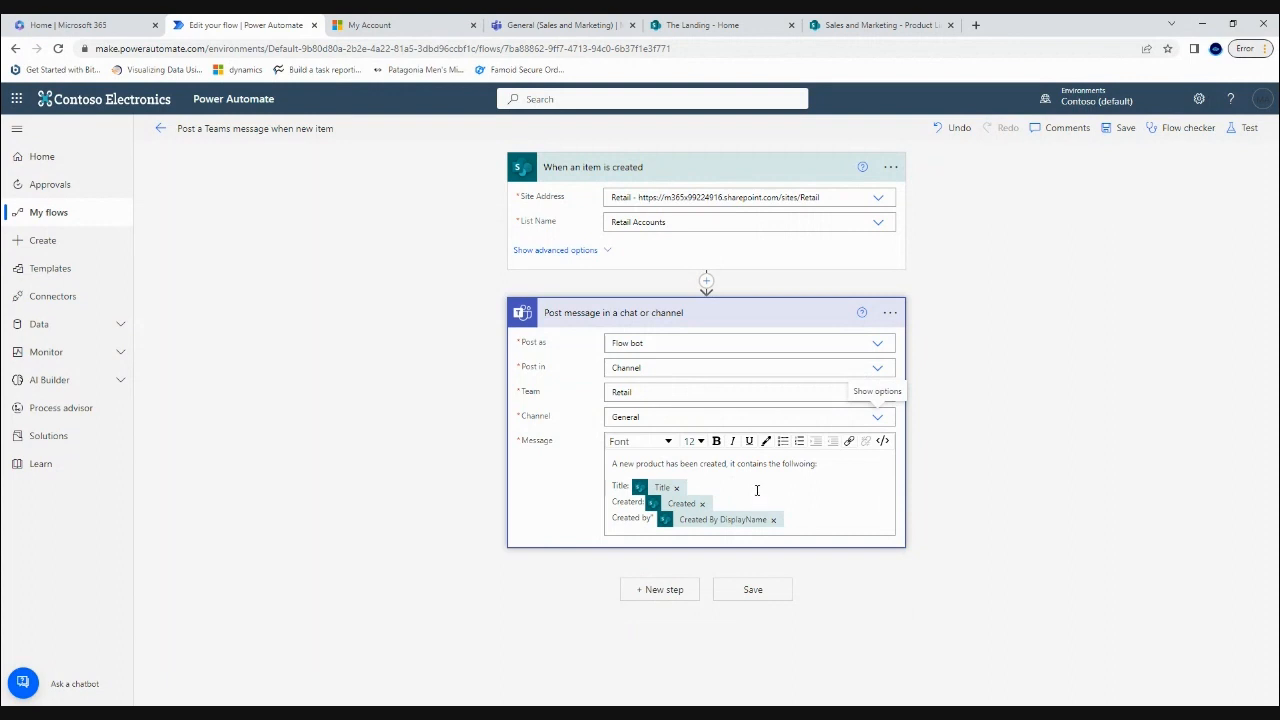
# Remove the Title, Created and Created By DisplayName dynamic values from the Teams message text.
pyautogui.click(676, 487)
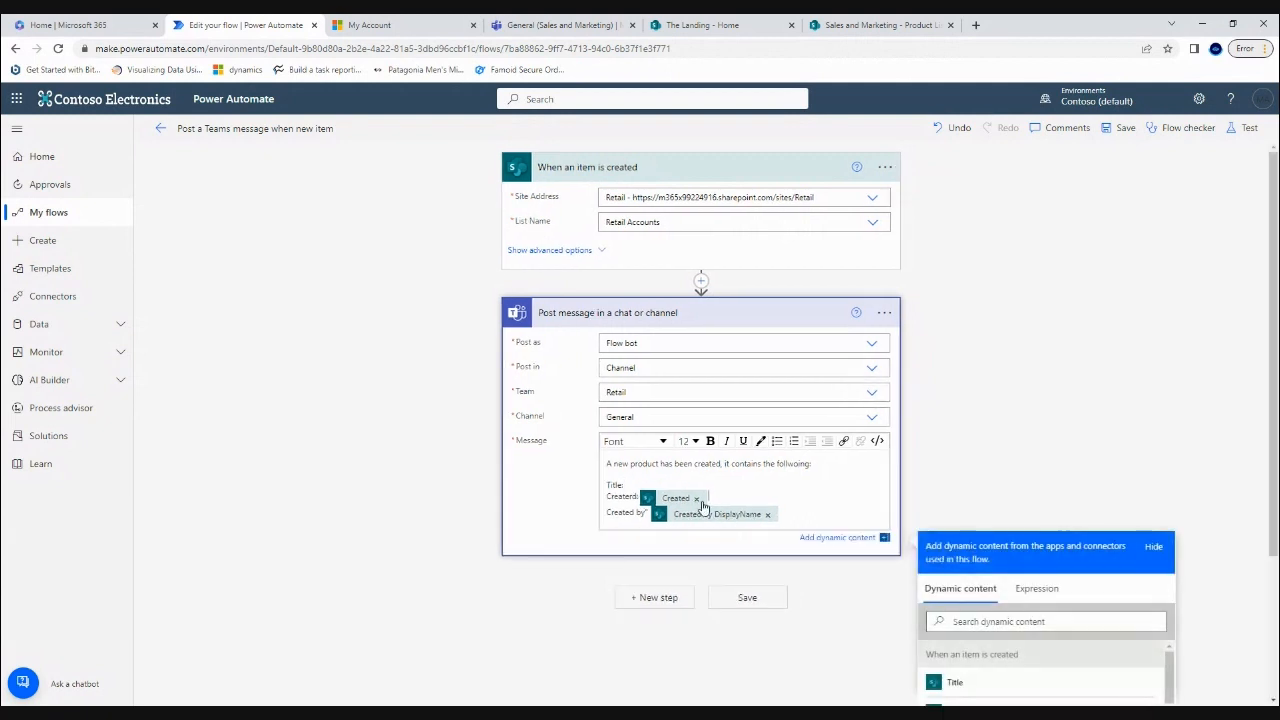
pyautogui.click(702, 498)
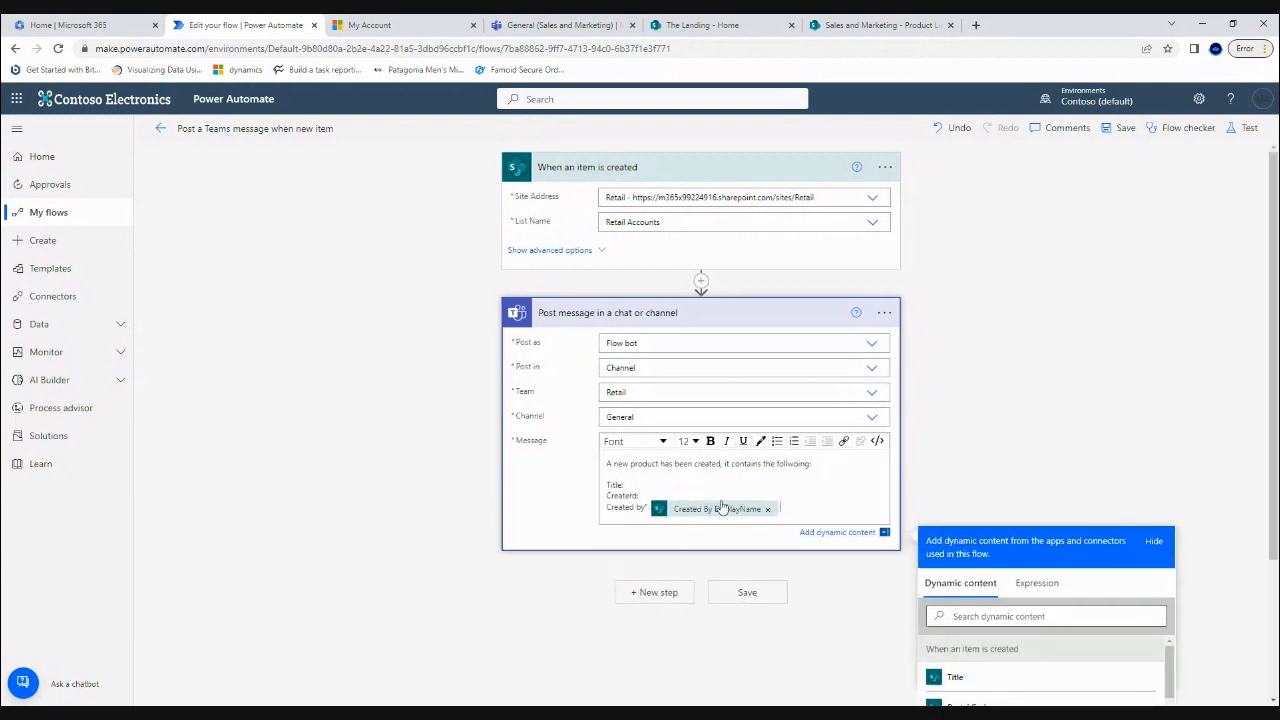
pyautogui.click(767, 509)
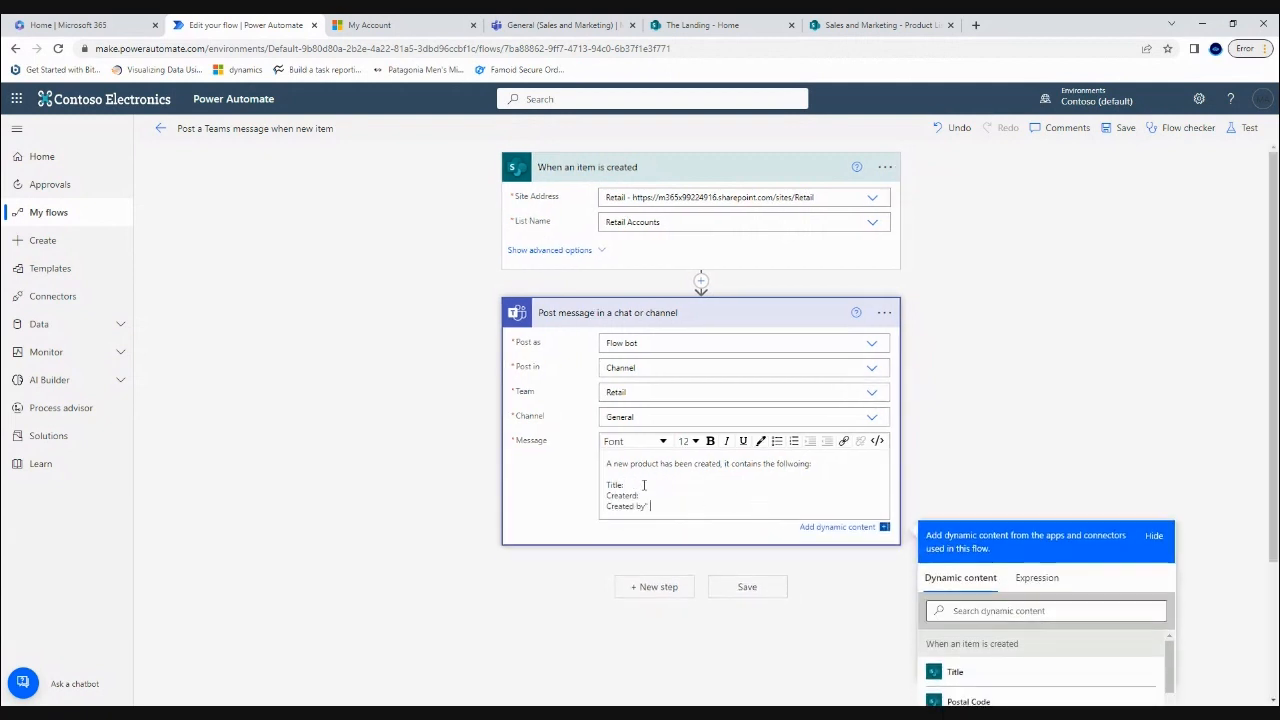
# Insert the trigger's Title, Created and Created By DisplayName values after their matching labels in the Teams message.
pyautogui.scroll(-1, 983, 660)
pyautogui.click(986, 606)
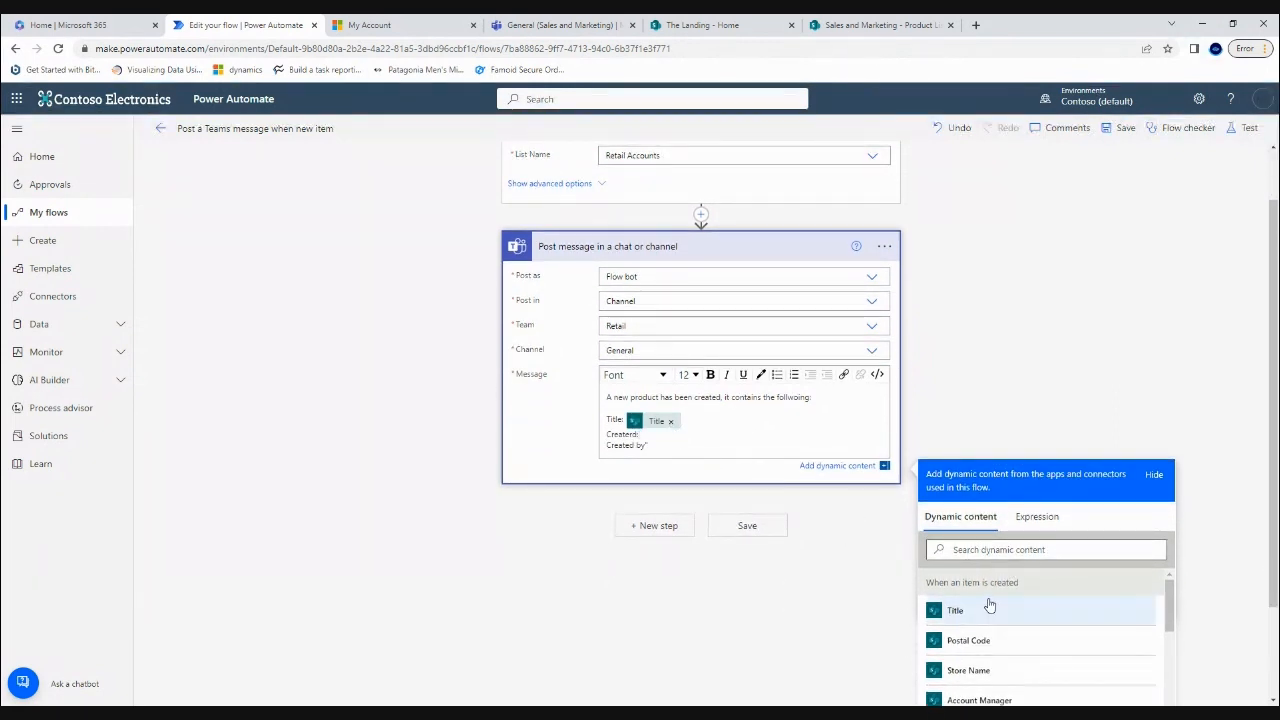
pyautogui.click(977, 550)
pyautogui.write('crea')
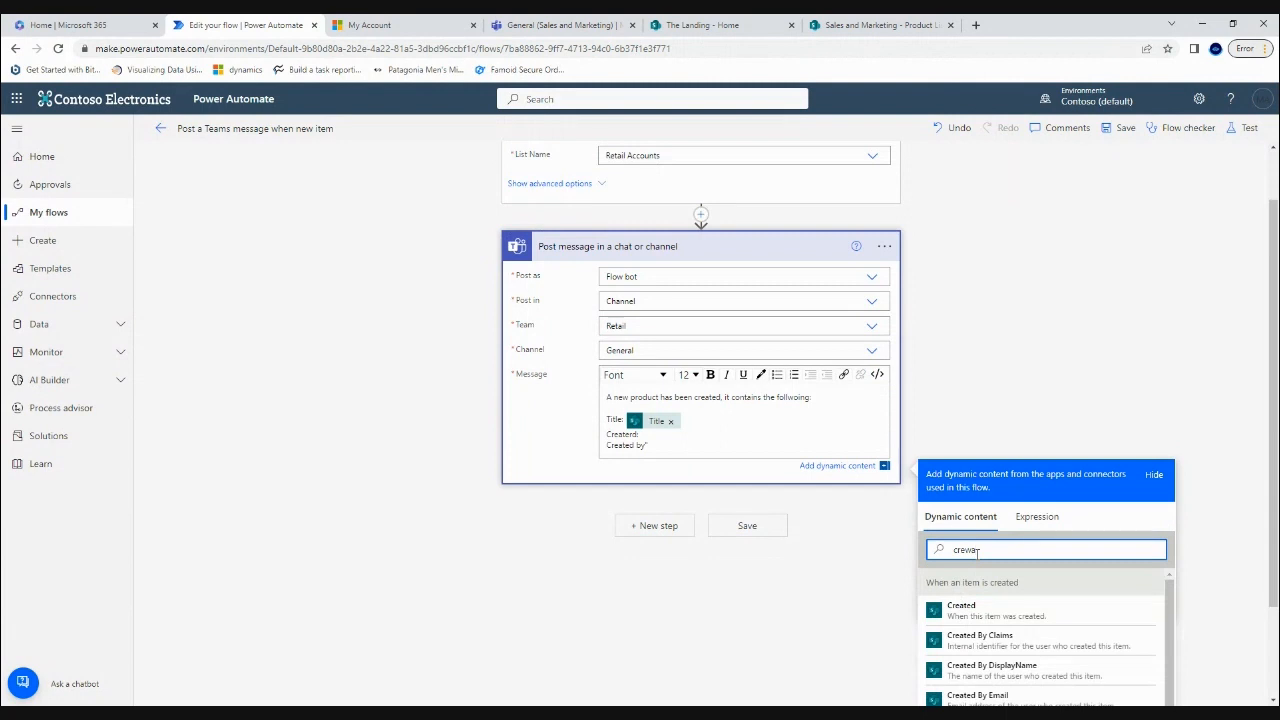
pyautogui.click(962, 610)
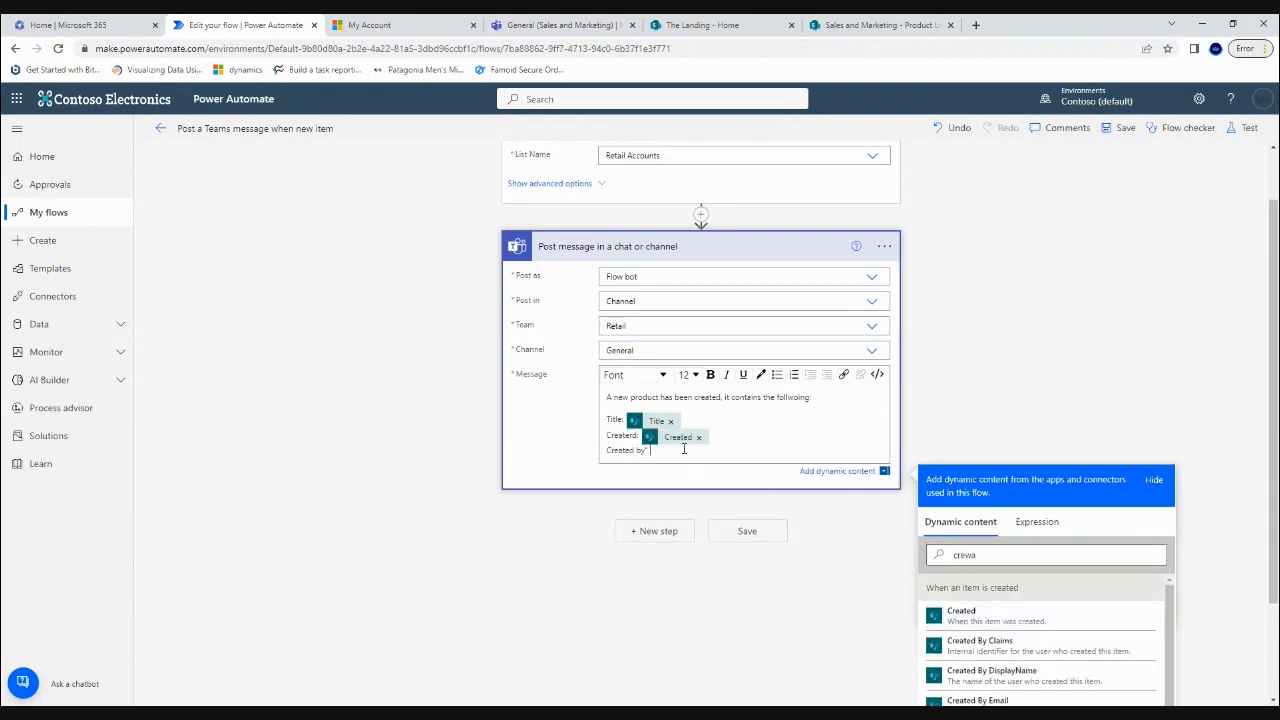
pyautogui.click(1030, 680)
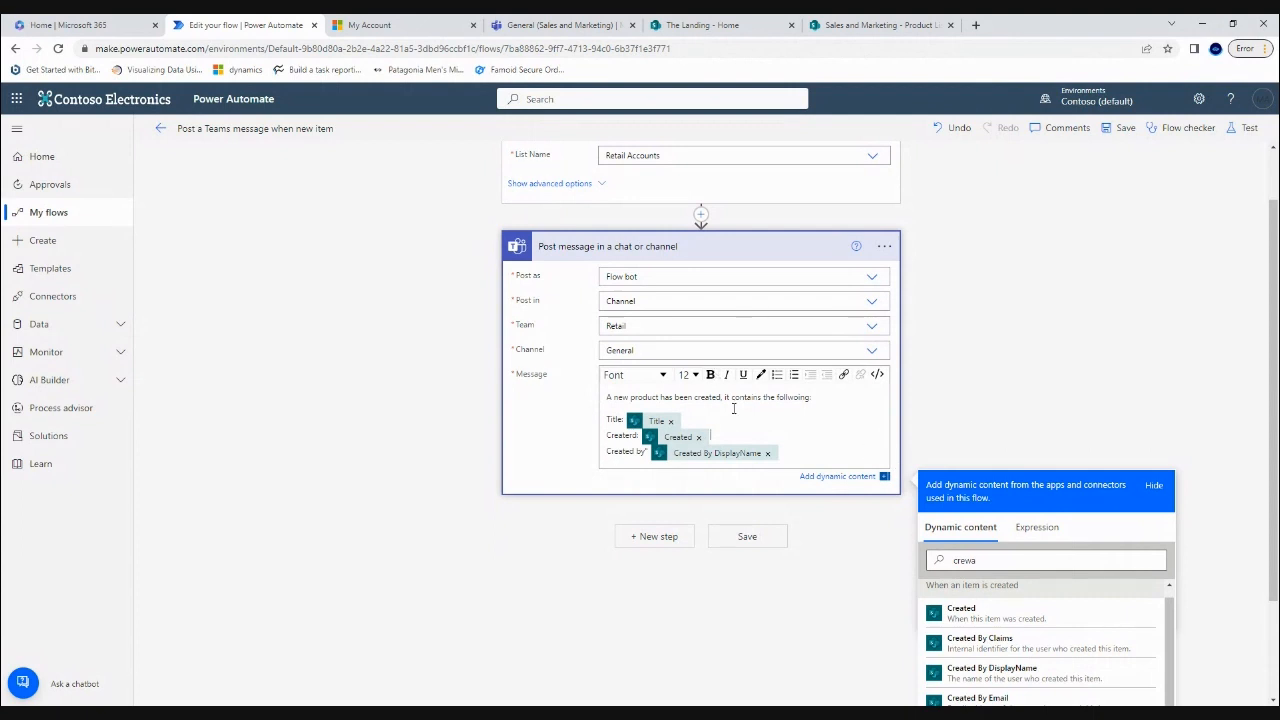
pyautogui.click(985, 390)
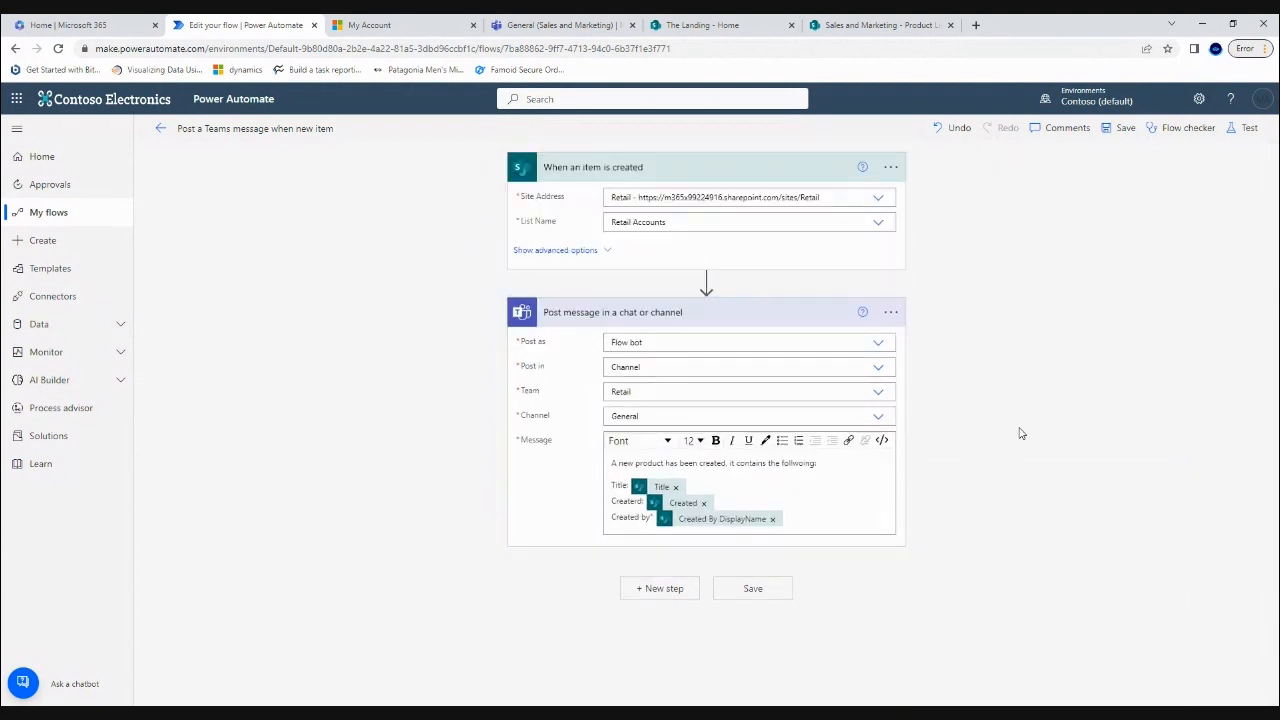
# Save the edited flow and turn it on from its details page.
pyautogui.click(1122, 128)
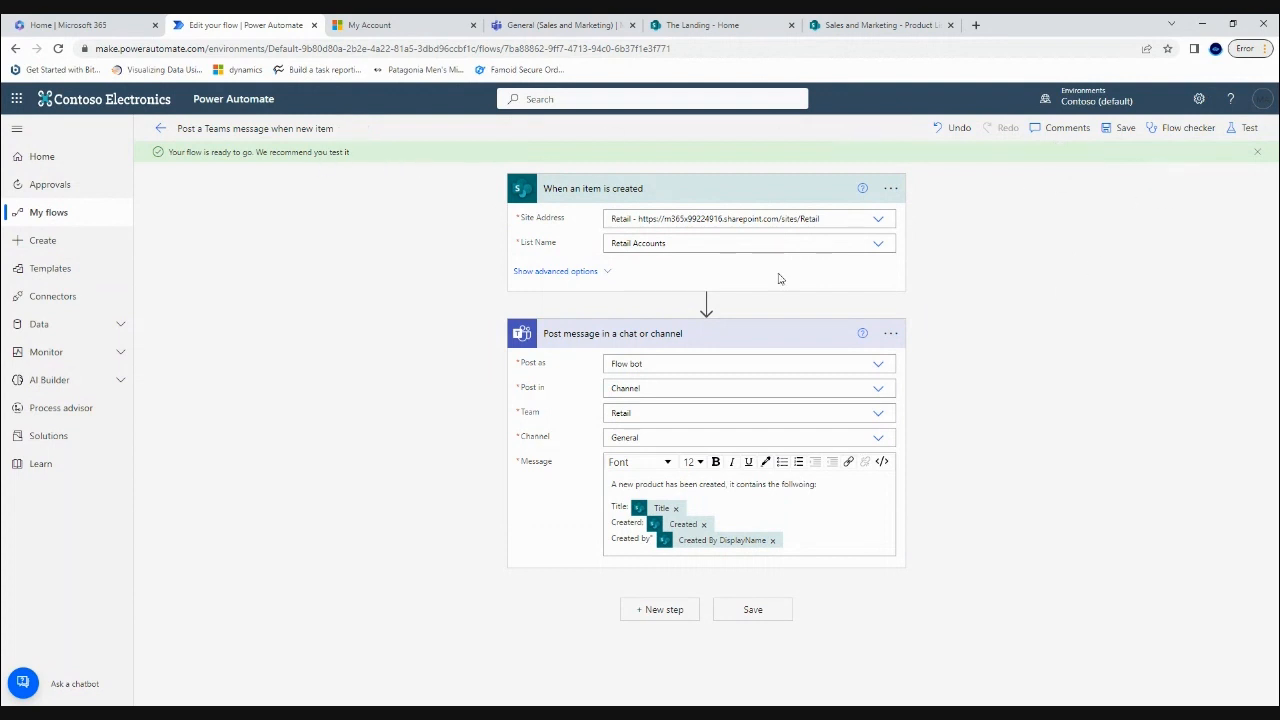
pyautogui.click(161, 130)
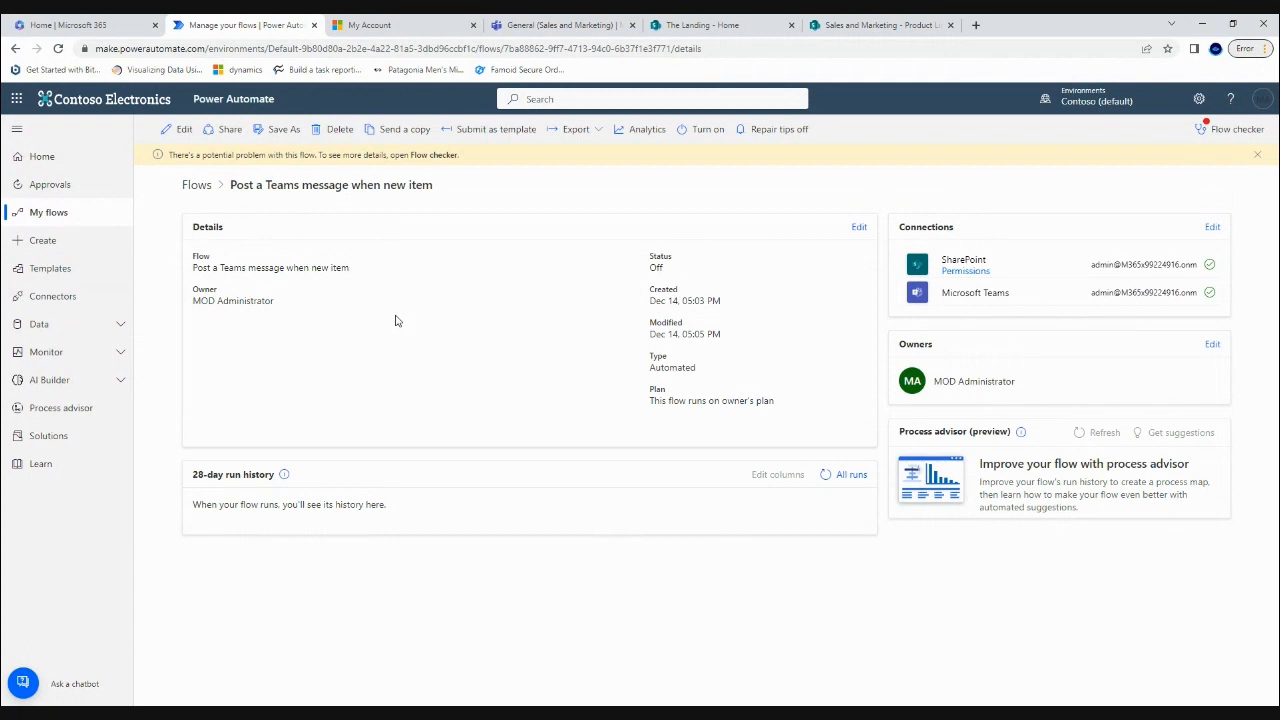
pyautogui.click(684, 138)
# Switch to SharePoint, search The Landing for the Retail site, and open its Retail Accounts list, postponing the site template offer.
pyautogui.click(880, 25)
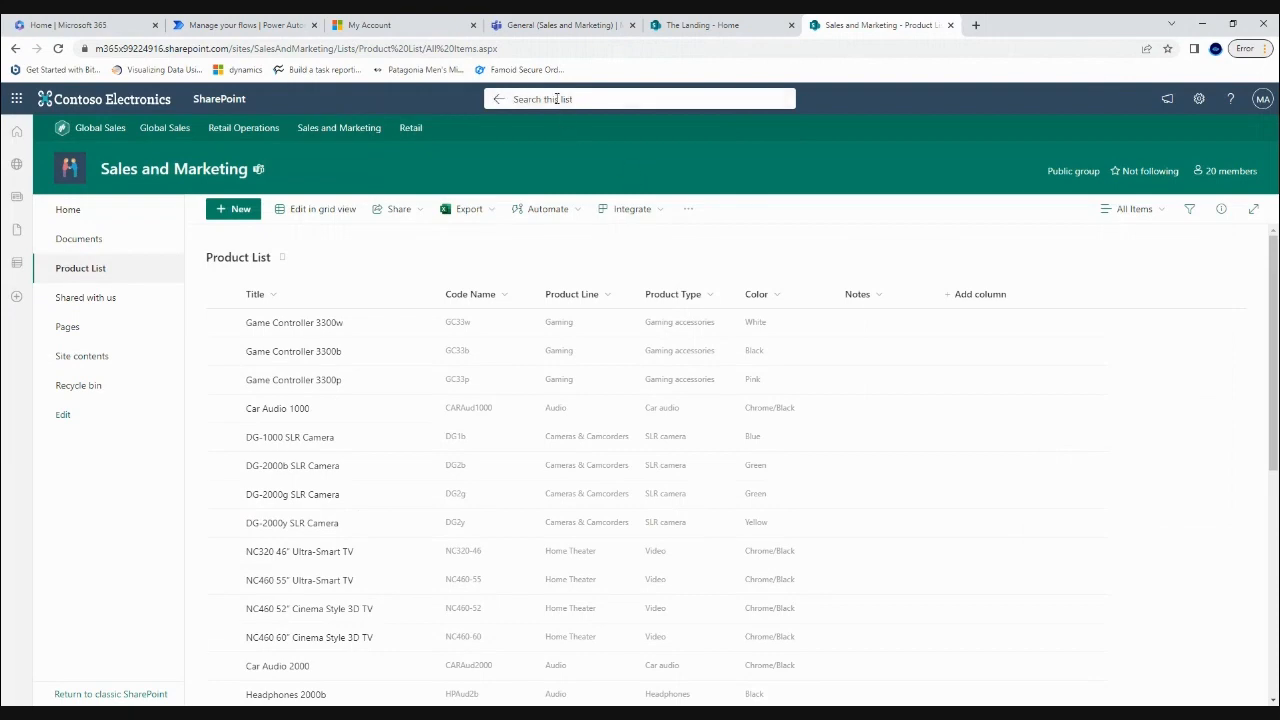
pyautogui.write('Retail')
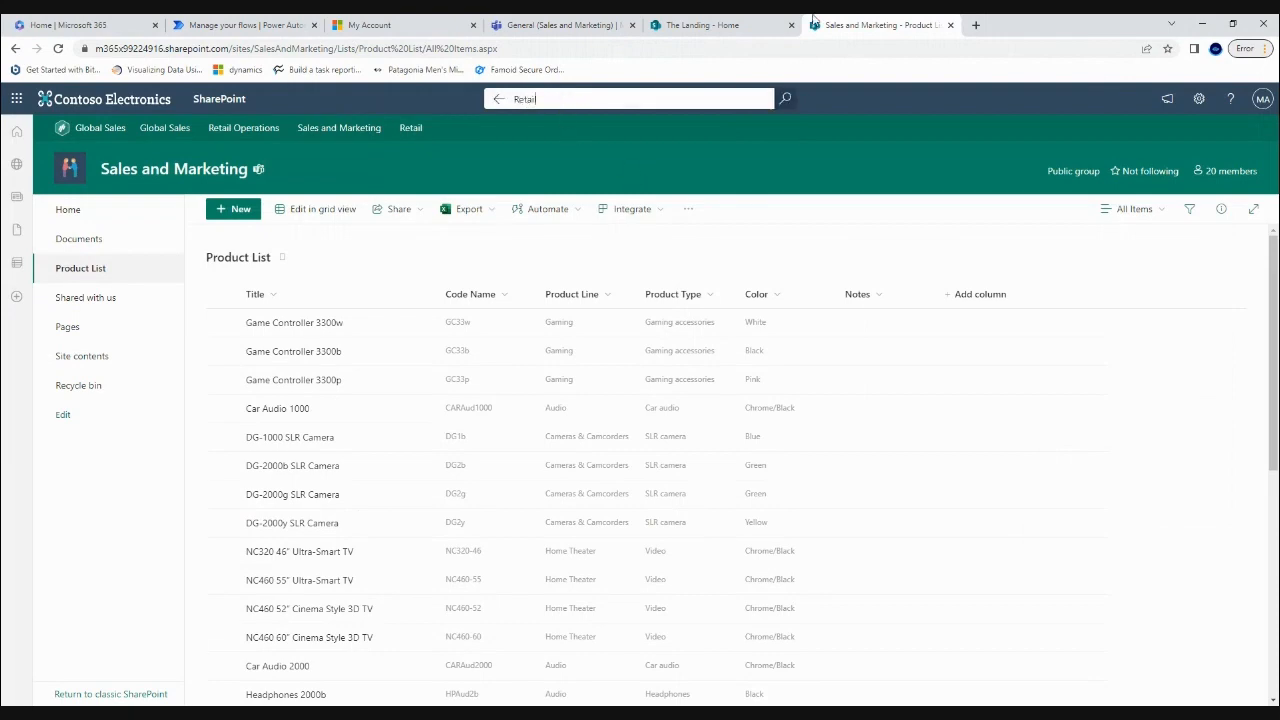
pyautogui.click(709, 25)
pyautogui.click(533, 104)
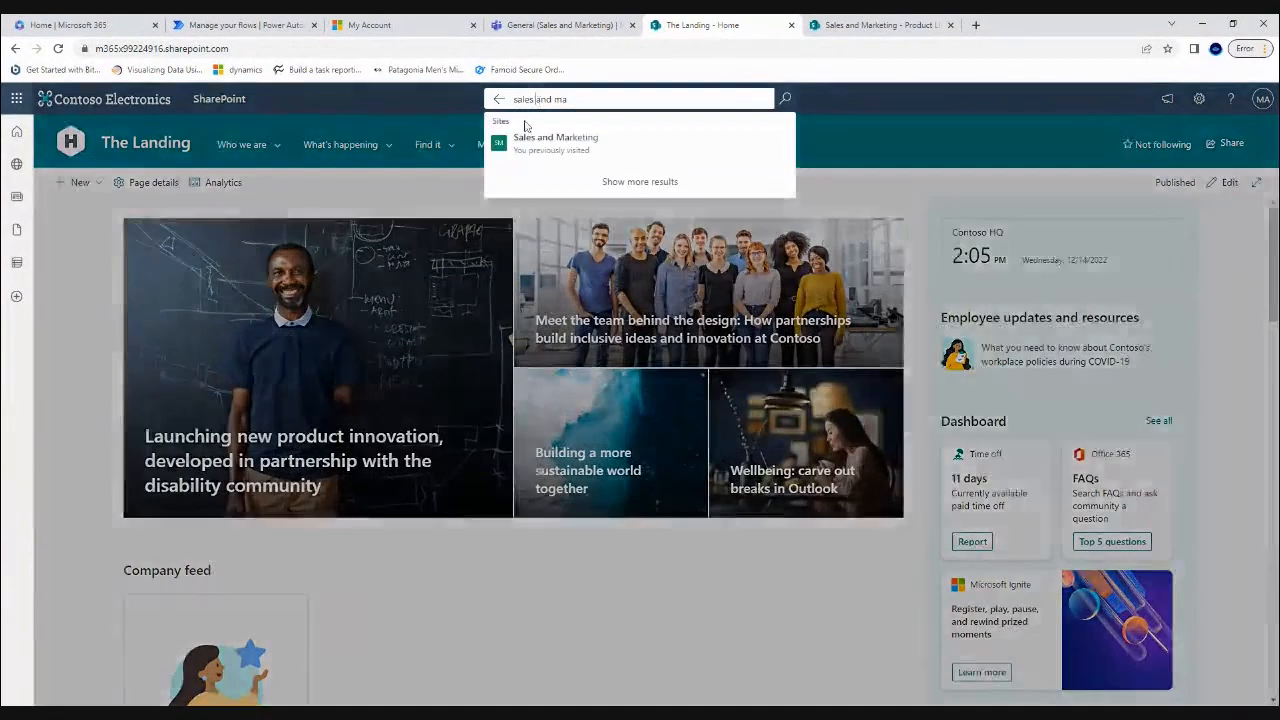
pyautogui.write('Re')
pyautogui.hotkey('ctrl', 'a')
pyautogui.write('Retail')
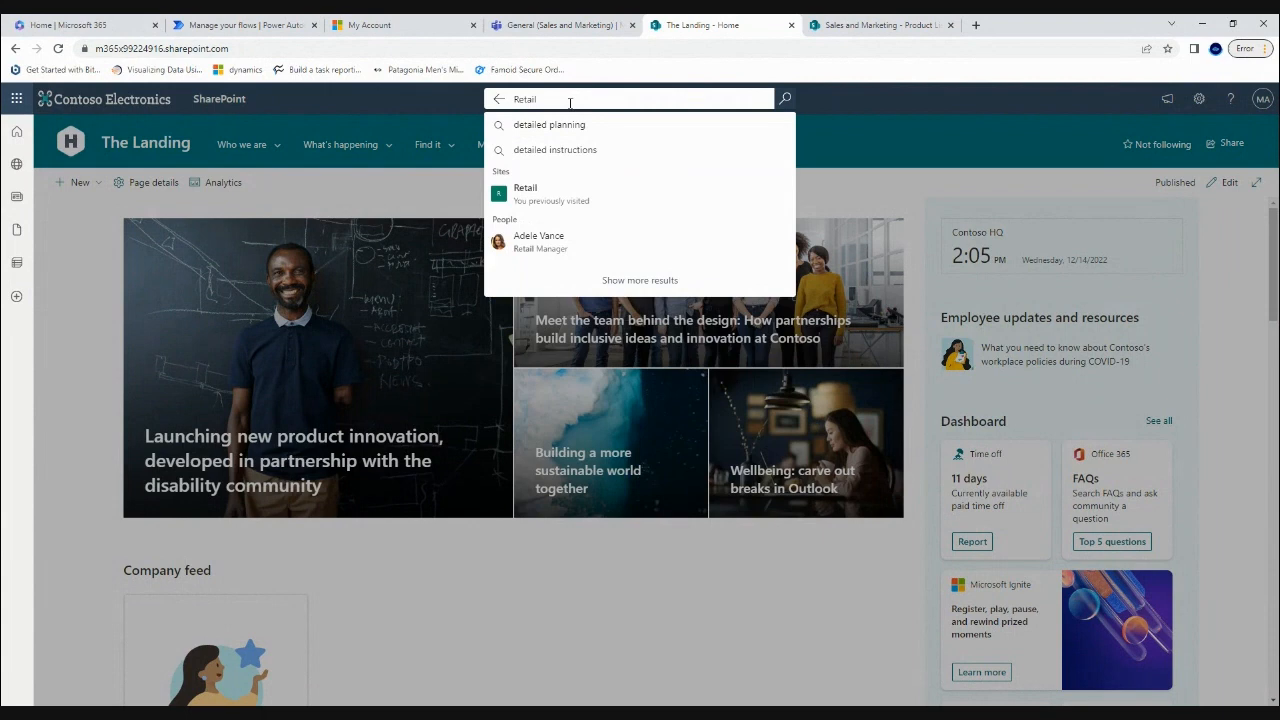
pyautogui.click(560, 190)
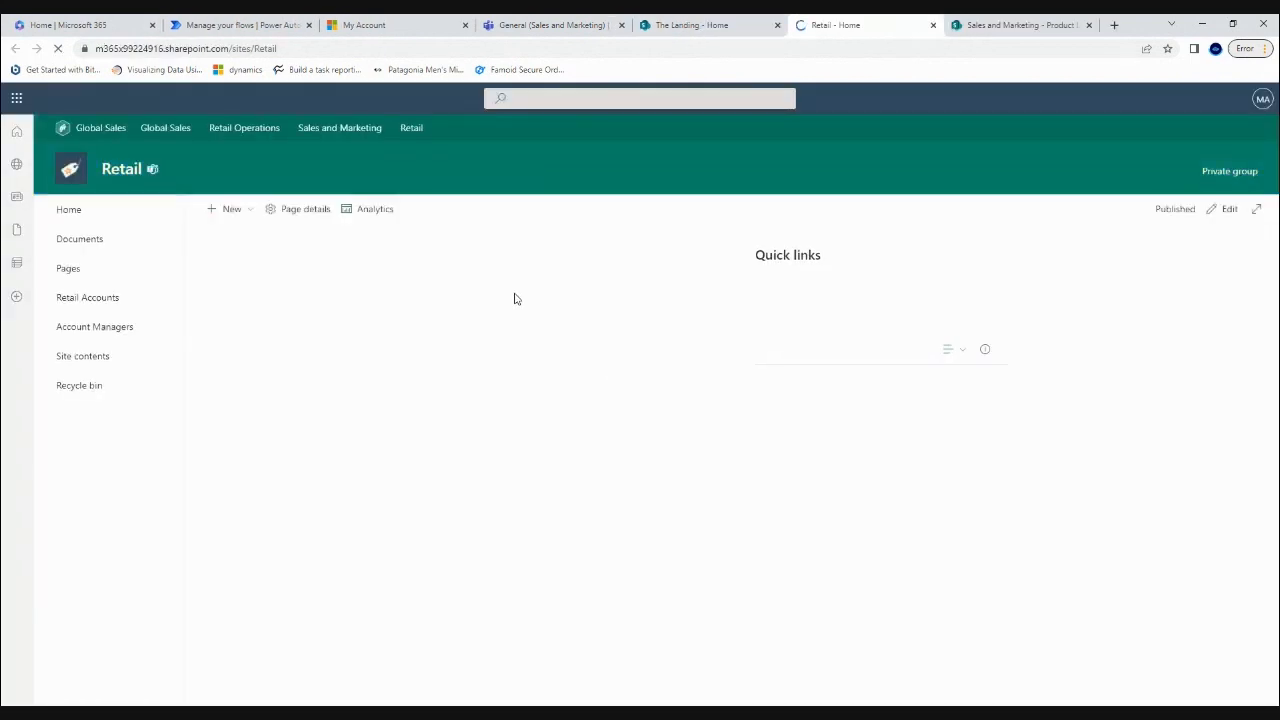
pyautogui.click(122, 298)
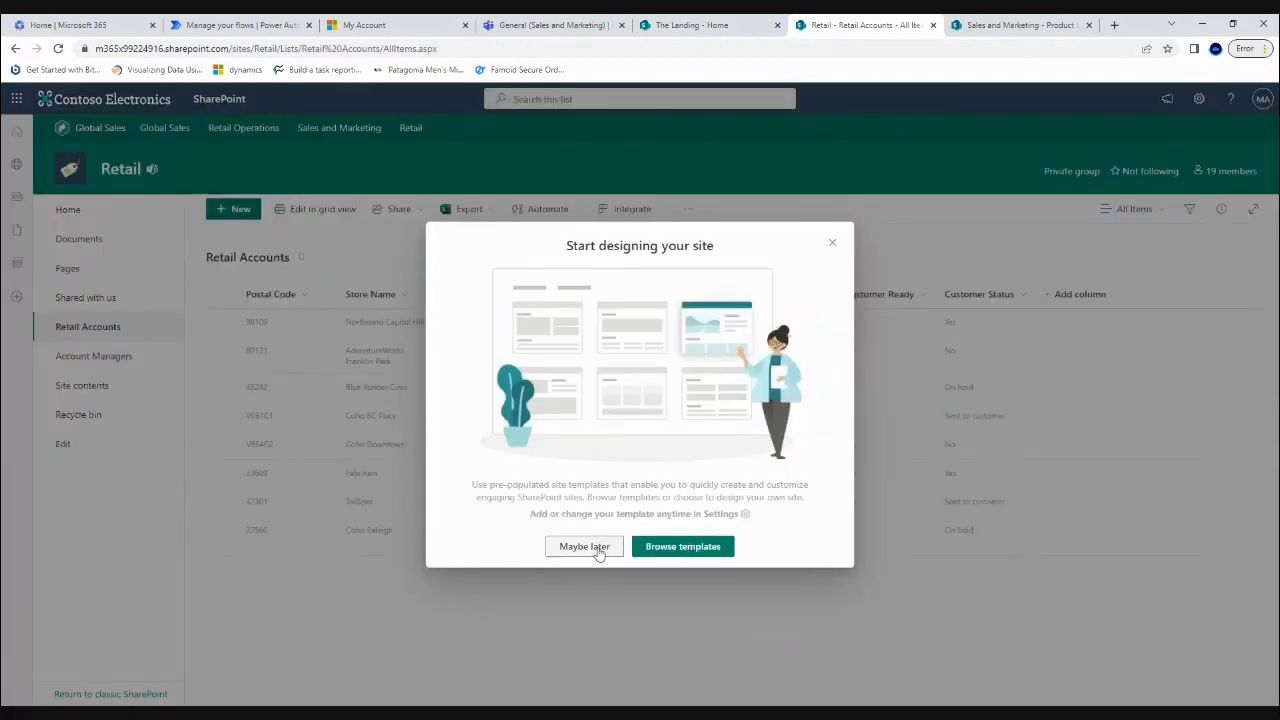
pyautogui.click(580, 545)
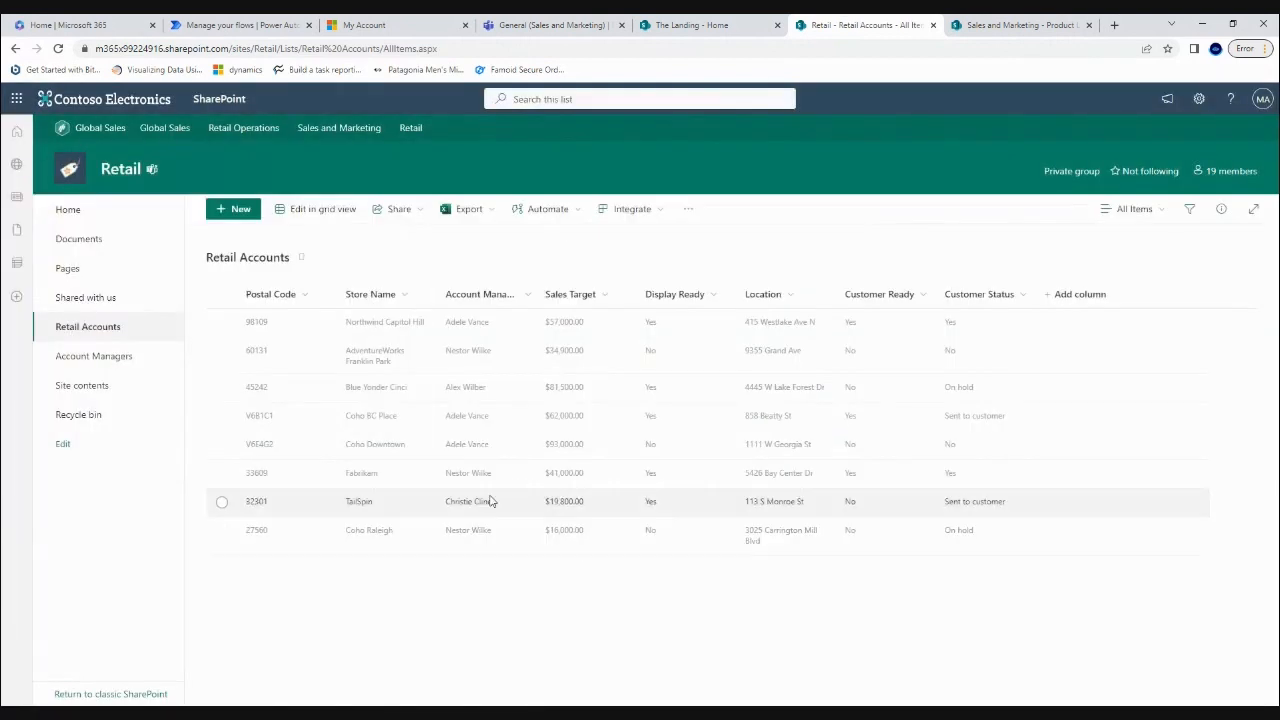
# Add a Retail Accounts item with postal code 1234, store name Tset Store, the account manager's name and sales target 1234, and save it.
pyautogui.click(242, 215)
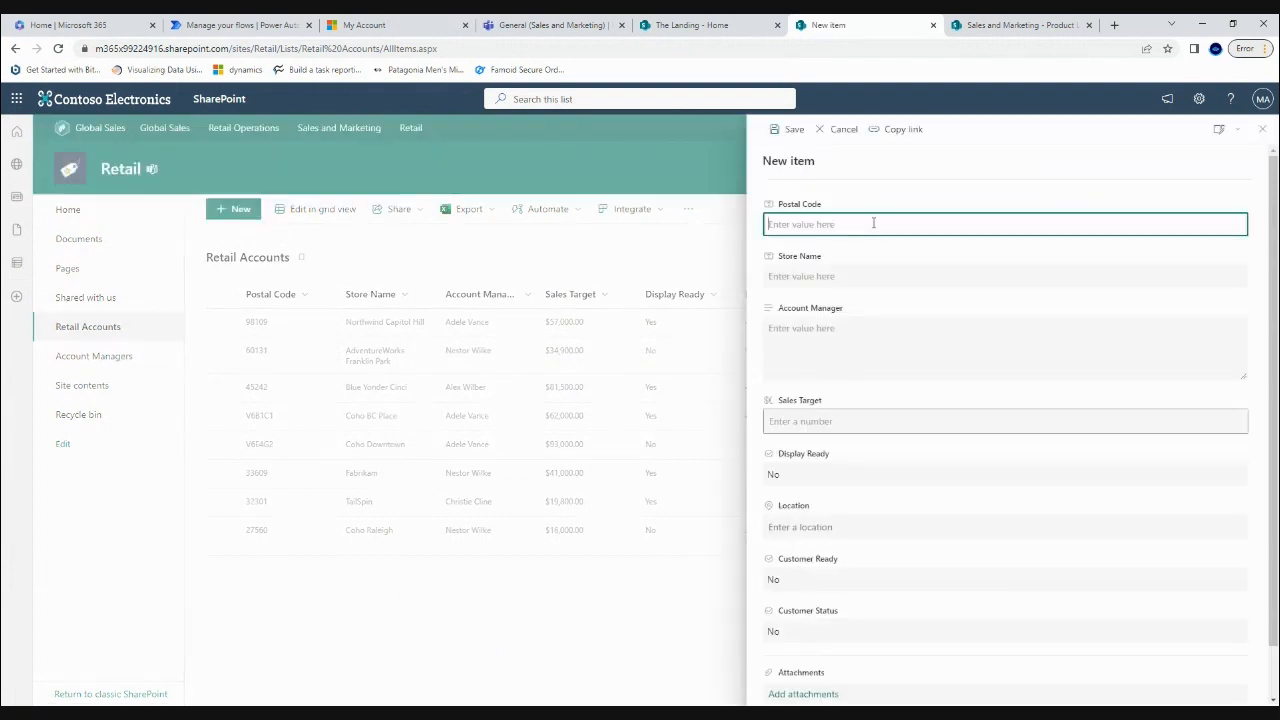
pyautogui.write('1234')
pyautogui.press('Tab')
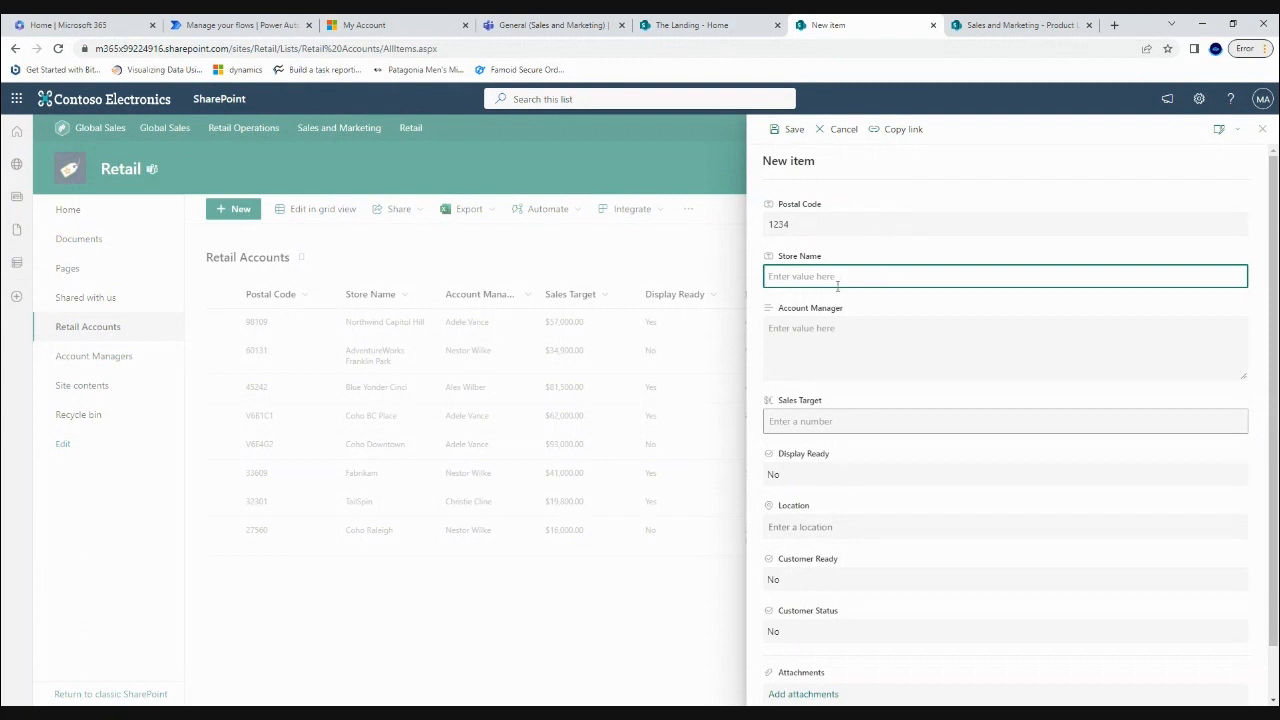
pyautogui.write('Tset Store')
pyautogui.press('Tab')
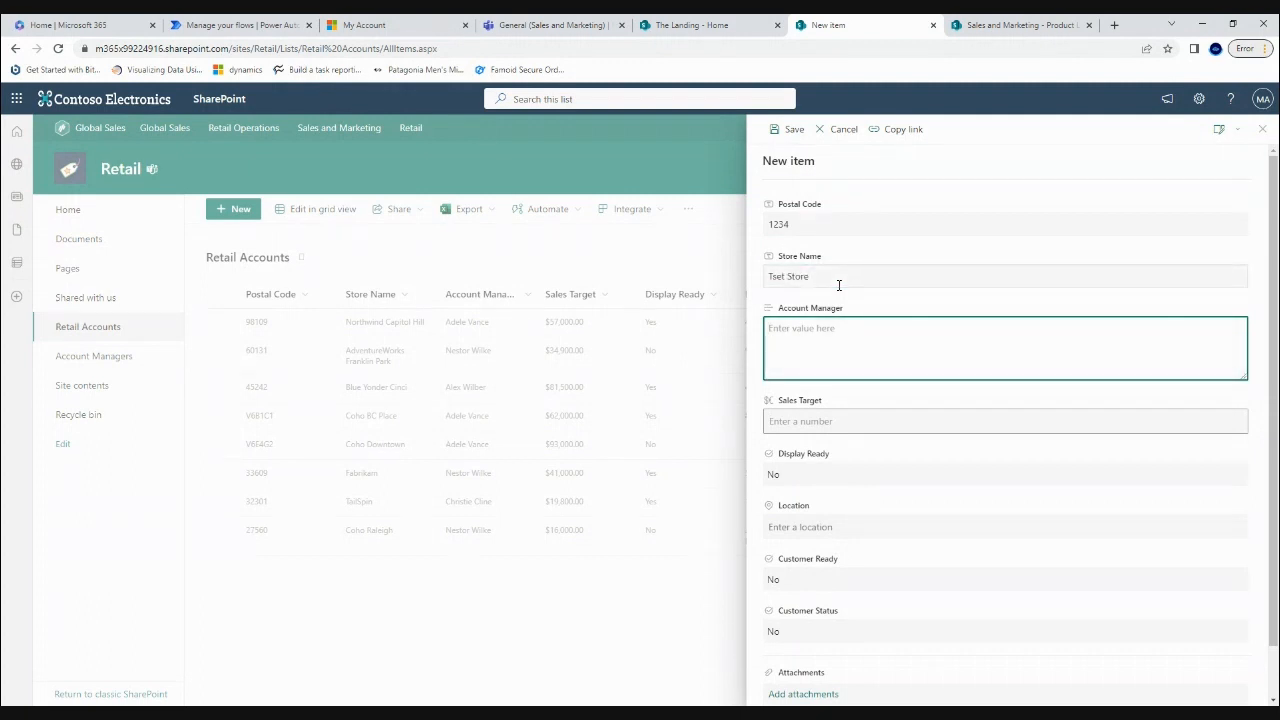
pyautogui.write('Roy')
pyautogui.press('Tab')
pyautogui.write('1234')
pyautogui.press('Tab')
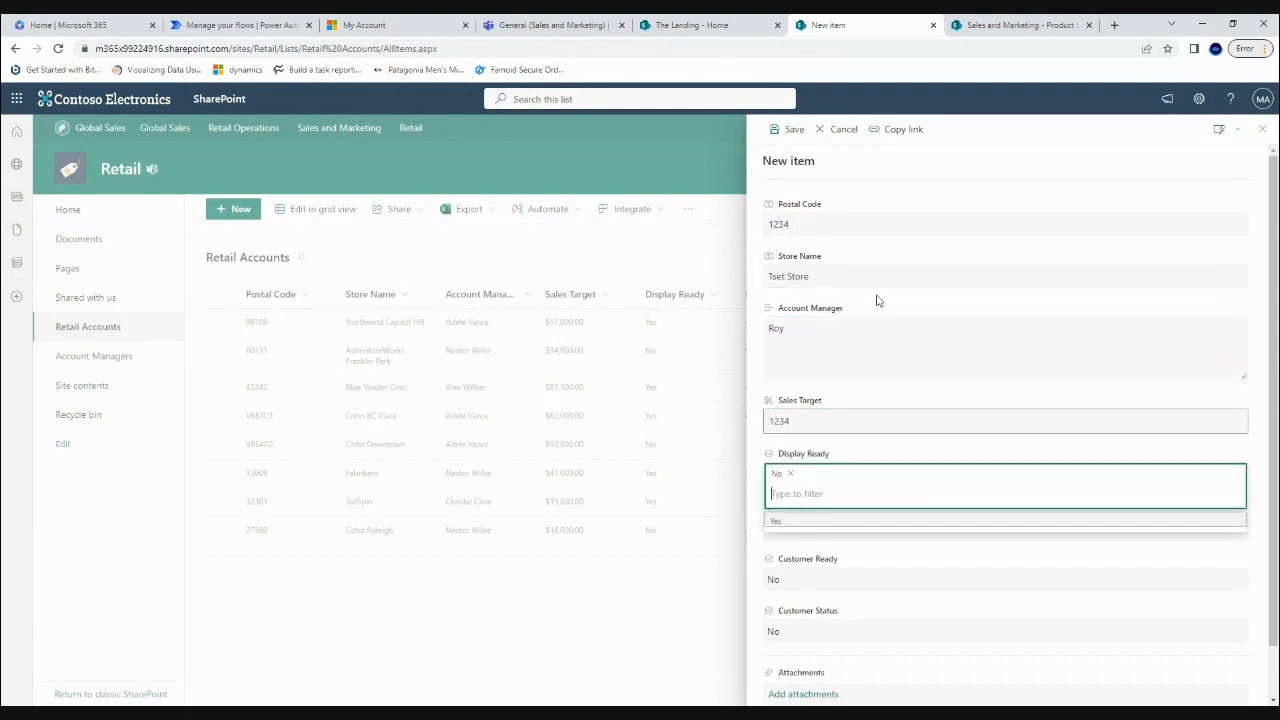
pyautogui.click(918, 552)
pyautogui.scroll(-2, 918, 530)
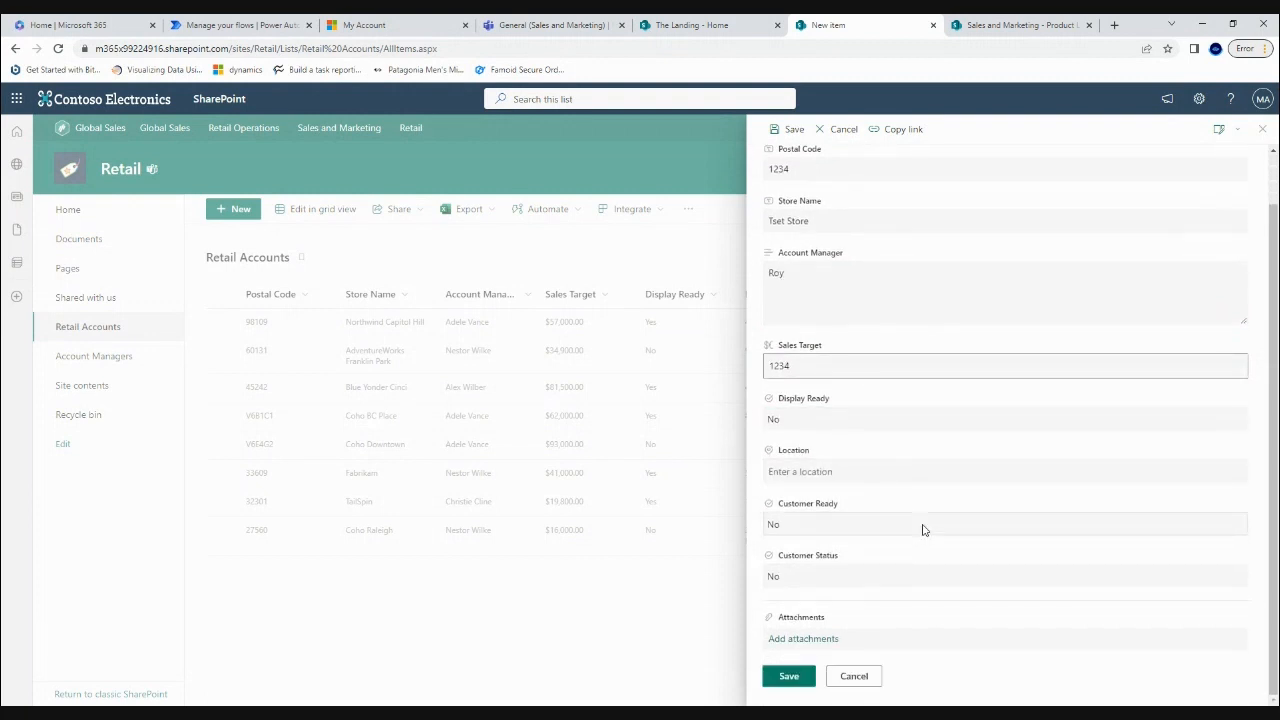
pyautogui.click(796, 676)
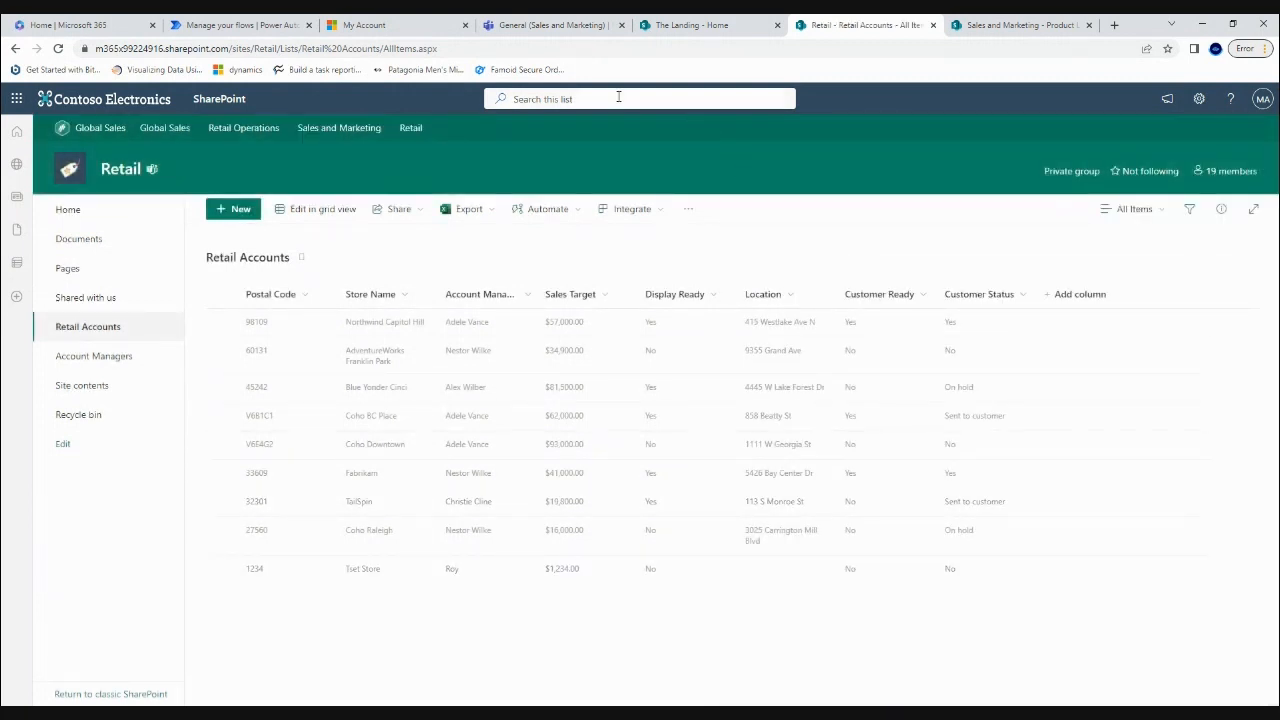
# Switch to Power Automate and open the details page of the Post a Teams message when new item flow.
pyautogui.click(236, 25)
pyautogui.click(198, 186)
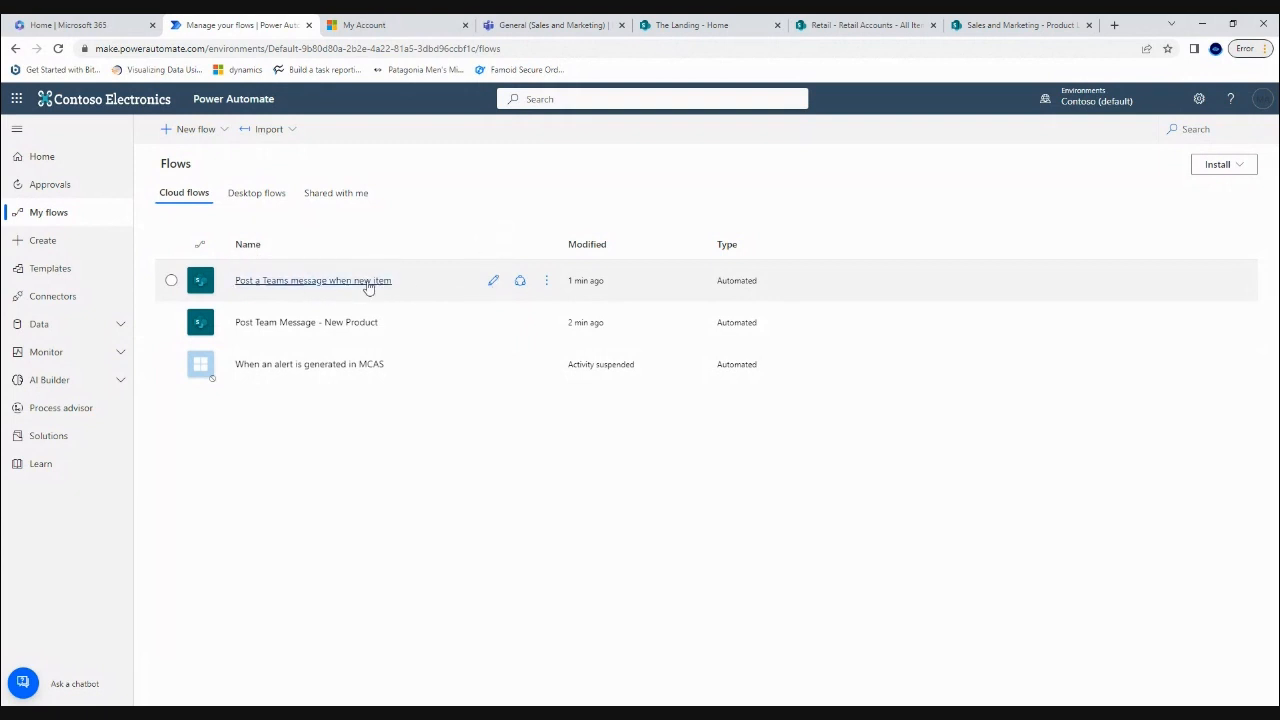
pyautogui.click(301, 281)
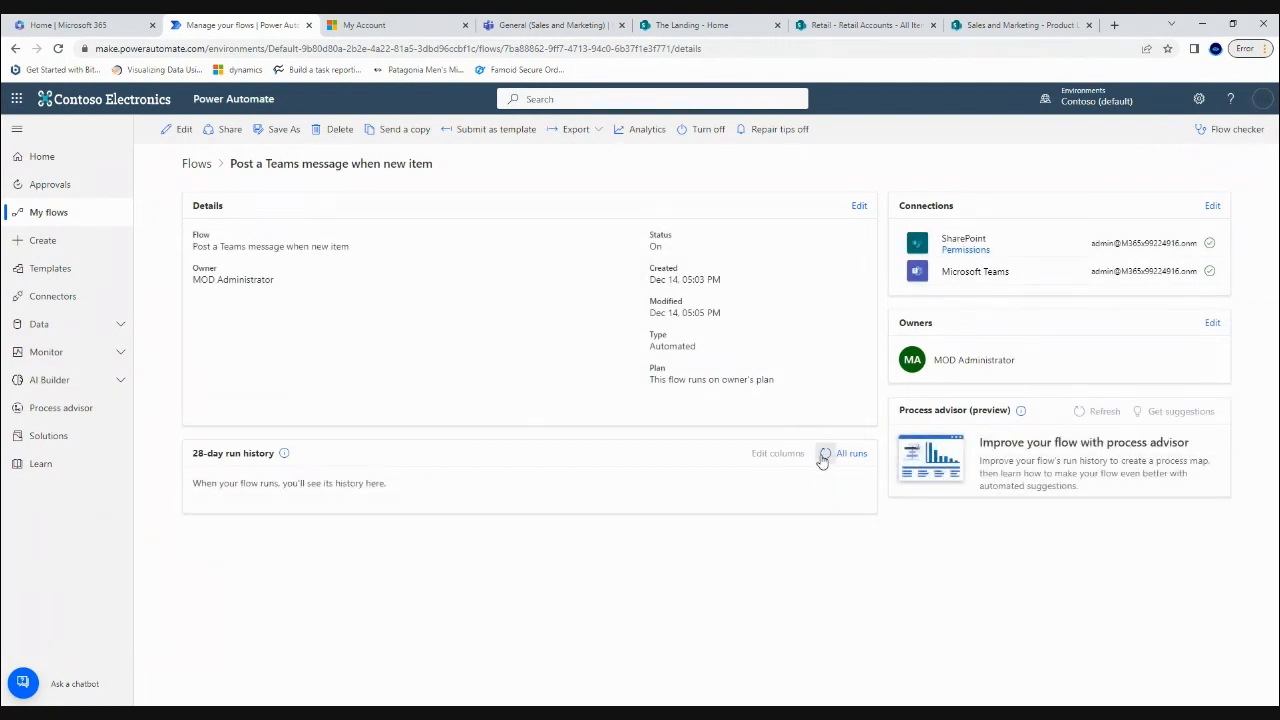
# Refresh the flow's 28-day run history repeatedly to check whether the new item triggered a run.
pyautogui.click(826, 454)
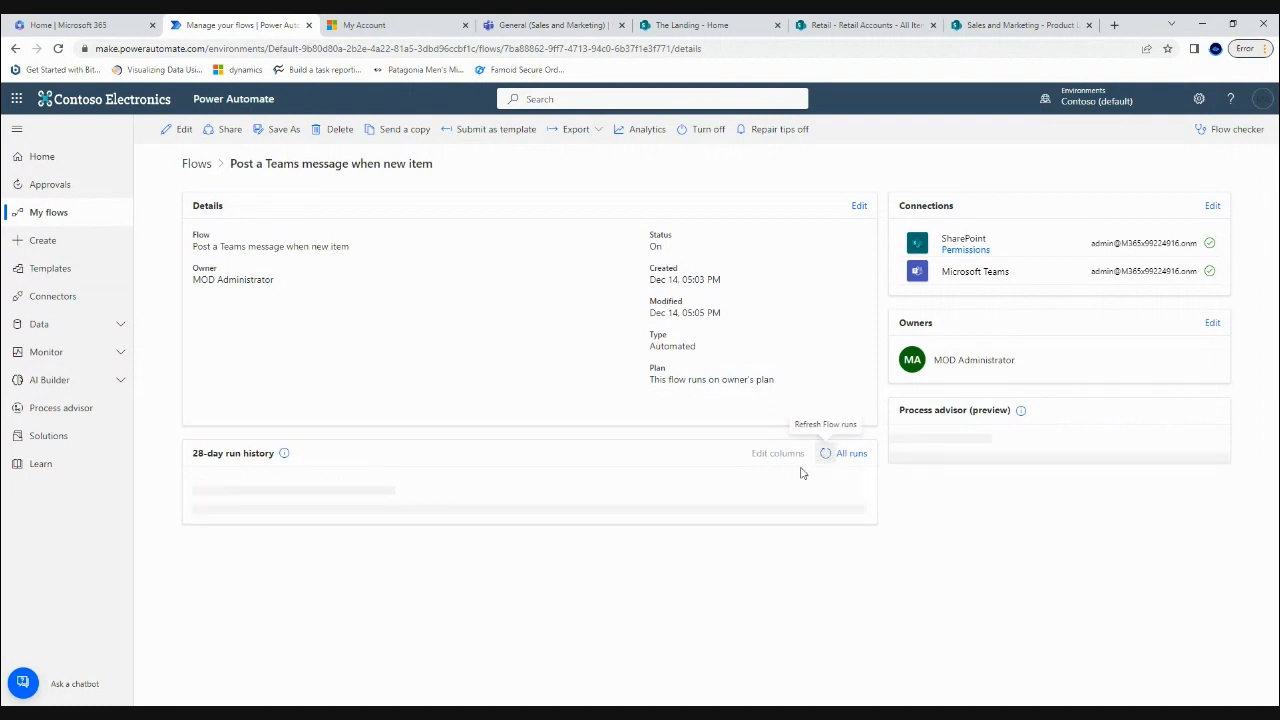
pyautogui.click(827, 455)
pyautogui.click(826, 456)
pyautogui.click(825, 458)
pyautogui.click(825, 456)
pyautogui.click(825, 456)
pyautogui.click(825, 456)
pyautogui.click(825, 456)
pyautogui.click(825, 456)
pyautogui.click(825, 456)
pyautogui.click(822, 455)
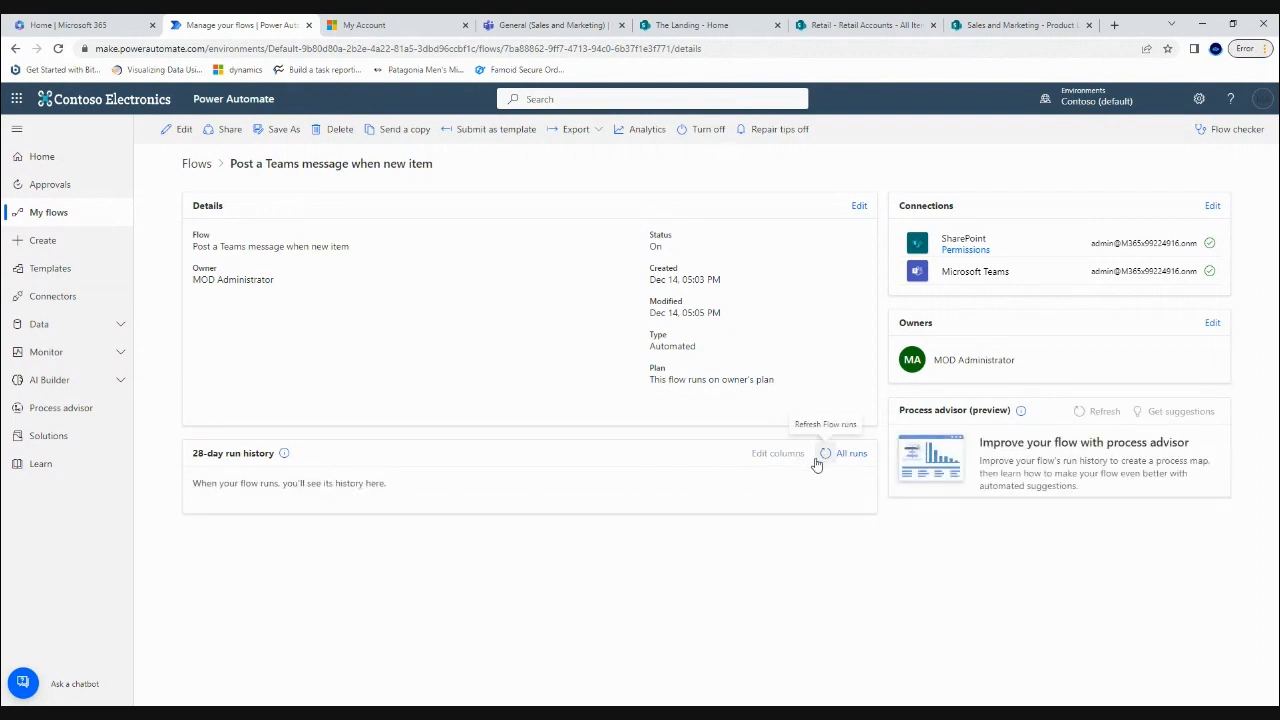
pyautogui.click(823, 457)
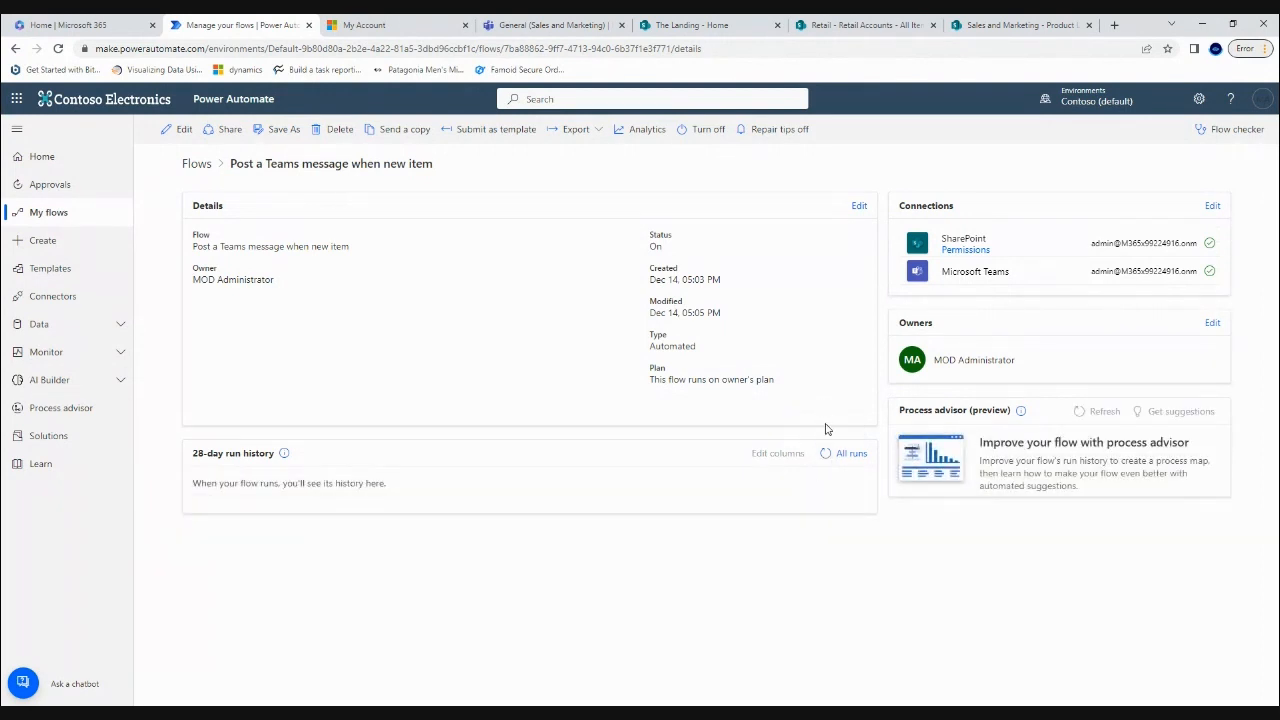
pyautogui.click(826, 456)
pyautogui.click(826, 456)
# Check the site and list set in the flow's trigger, and reload the Retail Accounts list in SharePoint, closing the Next steps pane.
pyautogui.click(170, 129)
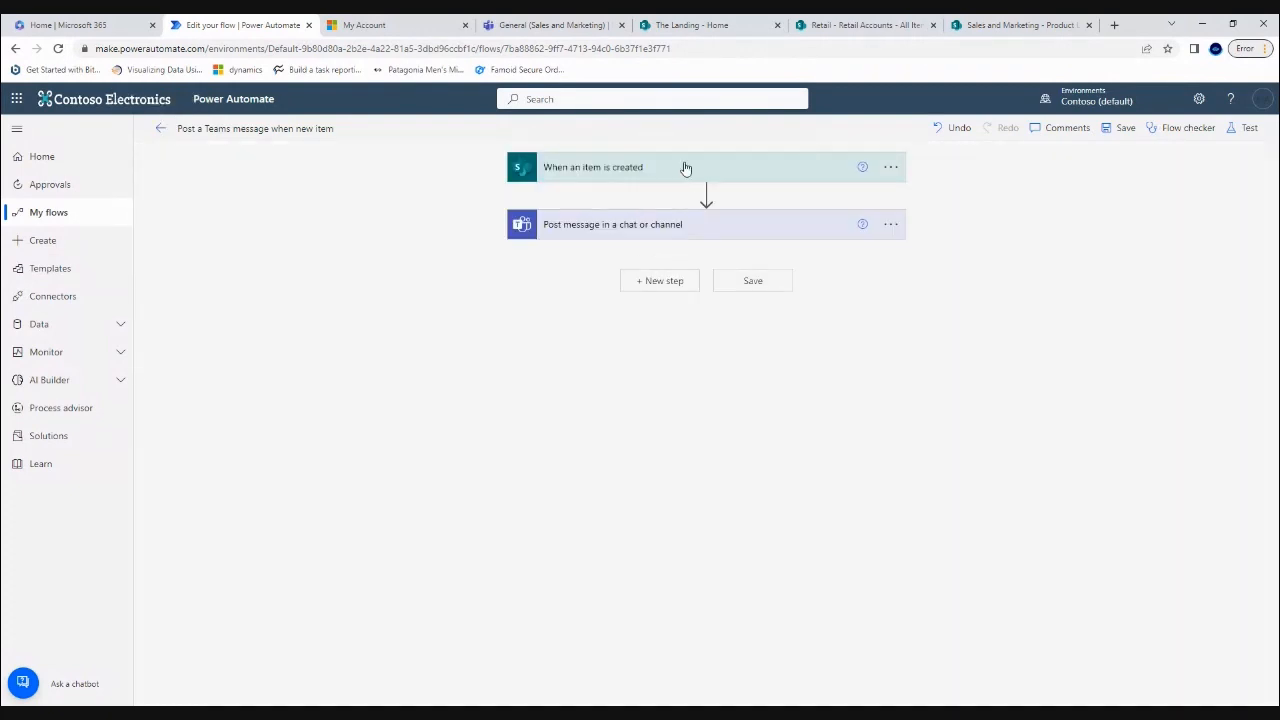
pyautogui.click(686, 167)
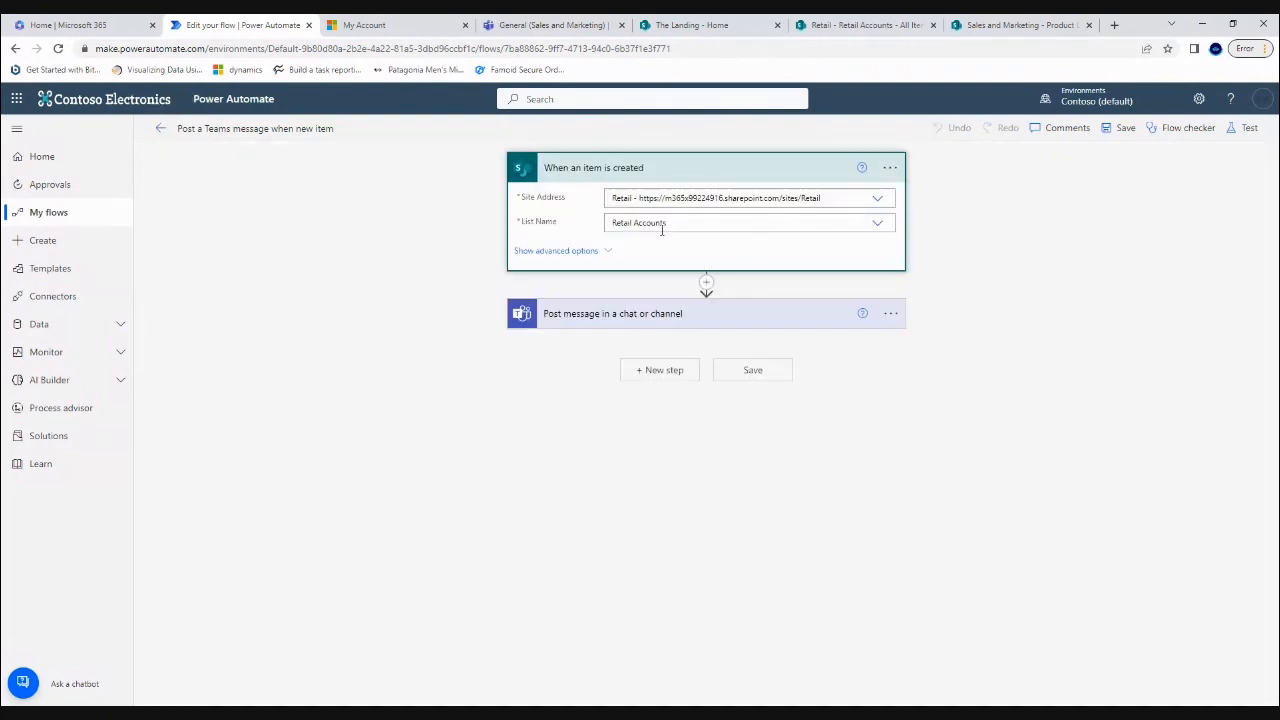
pyautogui.click(860, 25)
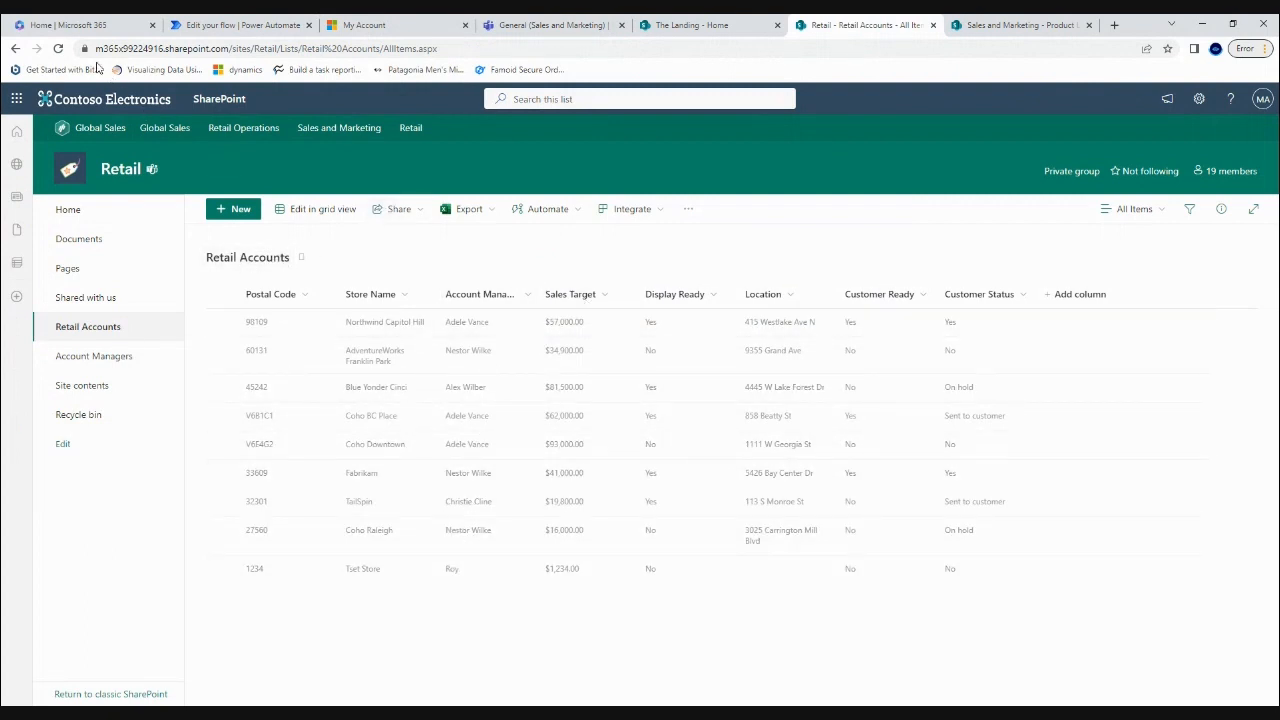
pyautogui.click(58, 48)
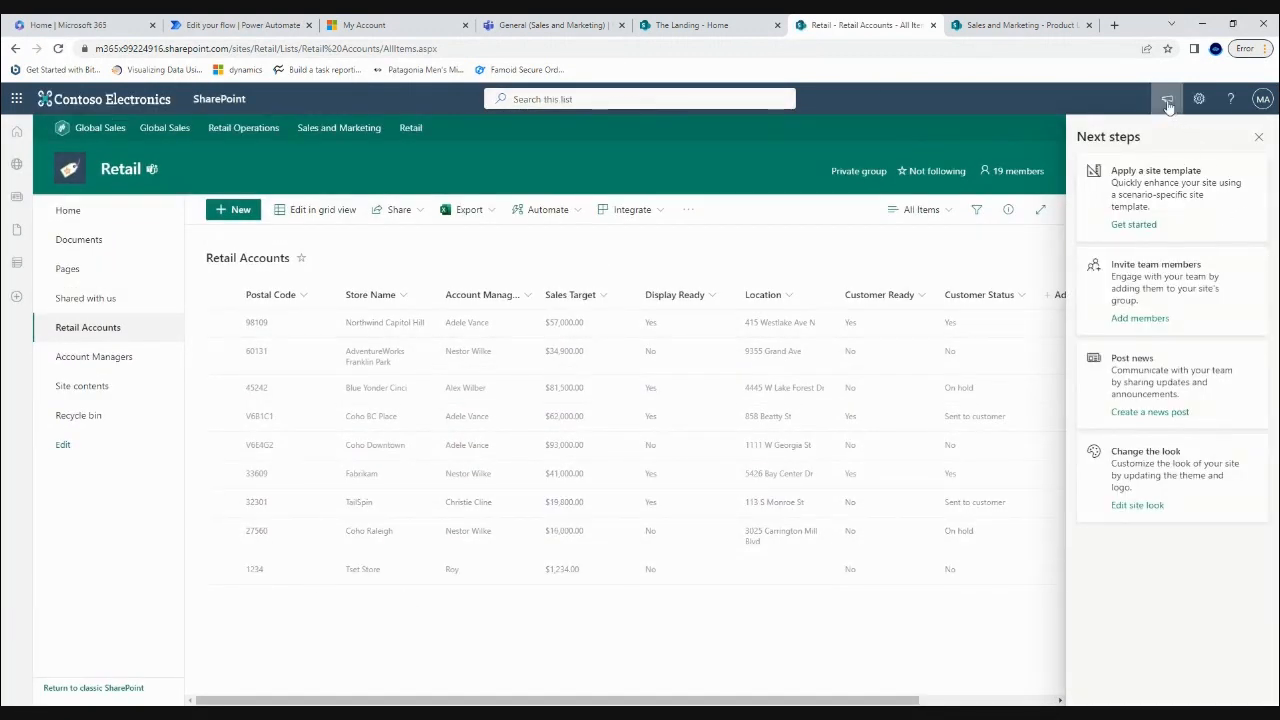
pyautogui.click(1258, 137)
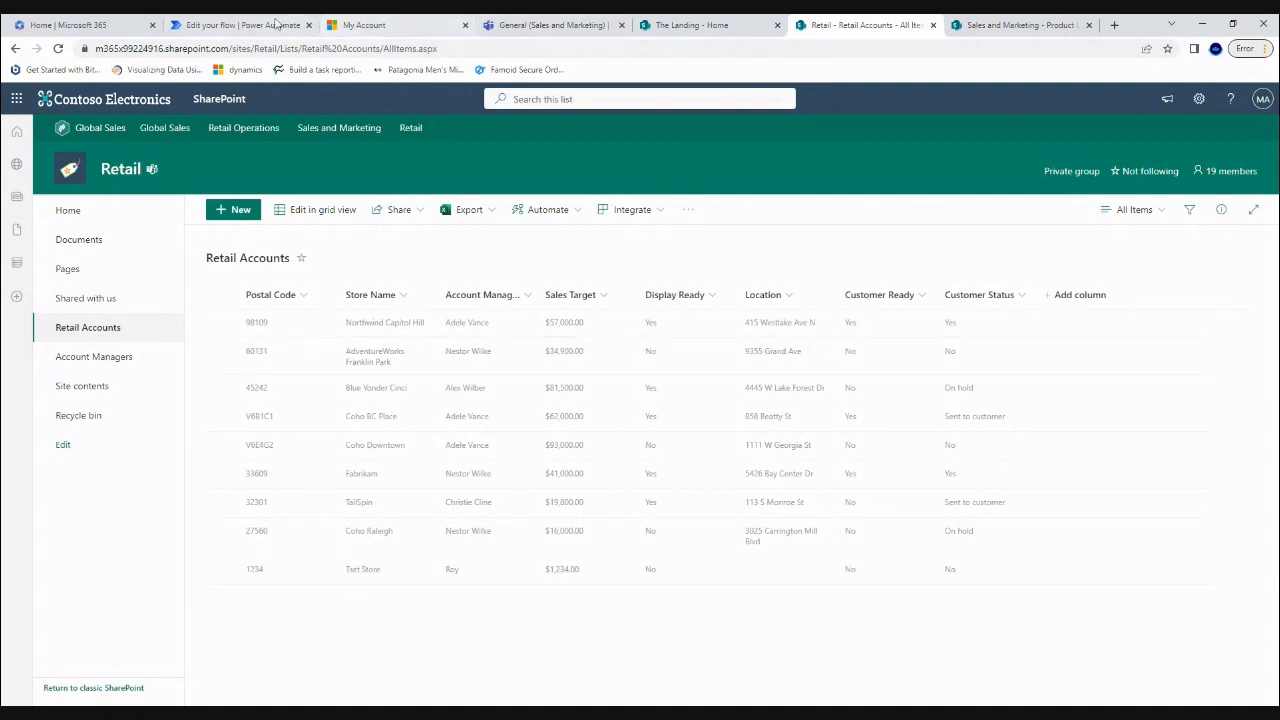
# Reopen the flow in the Power Automate editor and review the trigger's advanced options and the Teams message settings, reselecting Canal as the posting location.
pyautogui.click(307, 24)
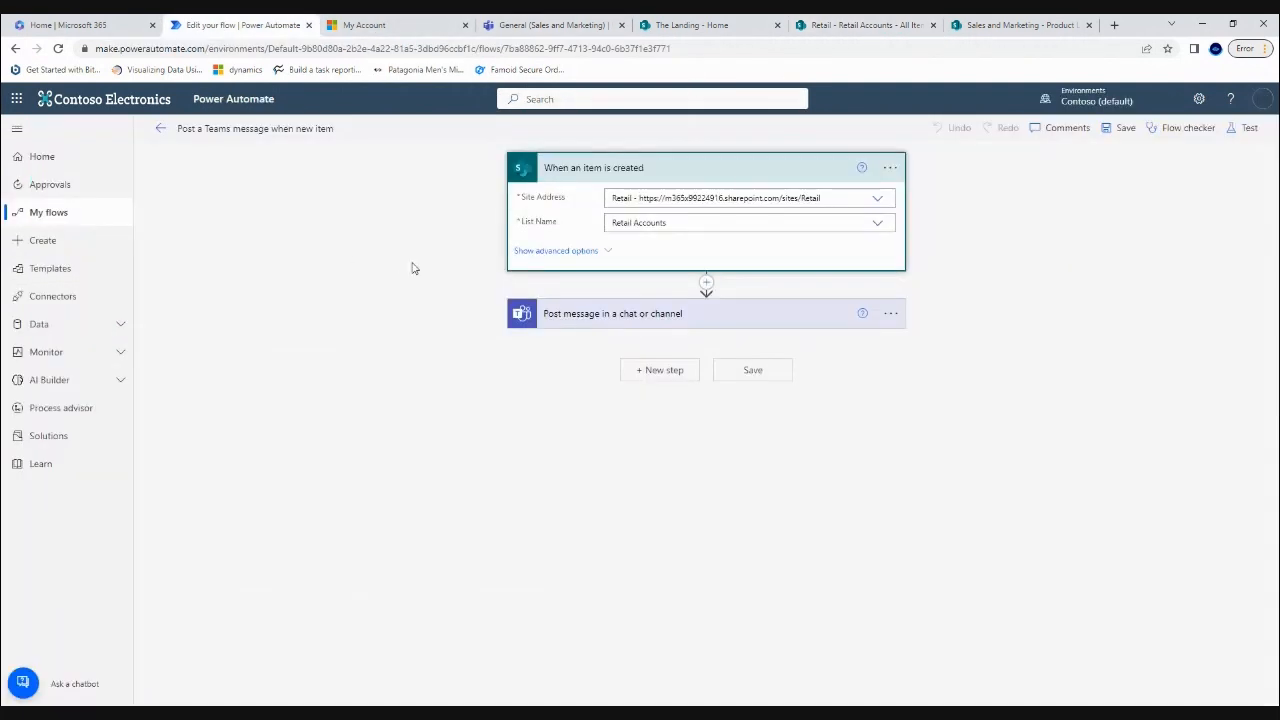
pyautogui.click(160, 129)
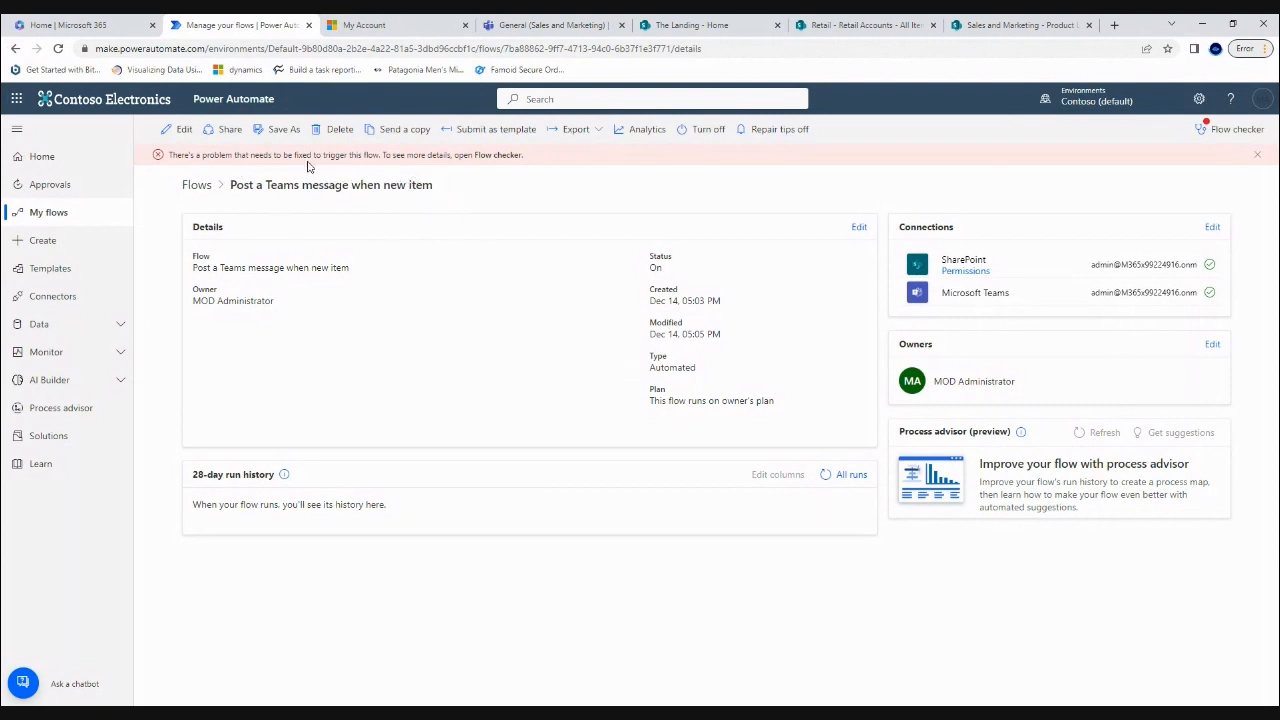
pyautogui.click(180, 129)
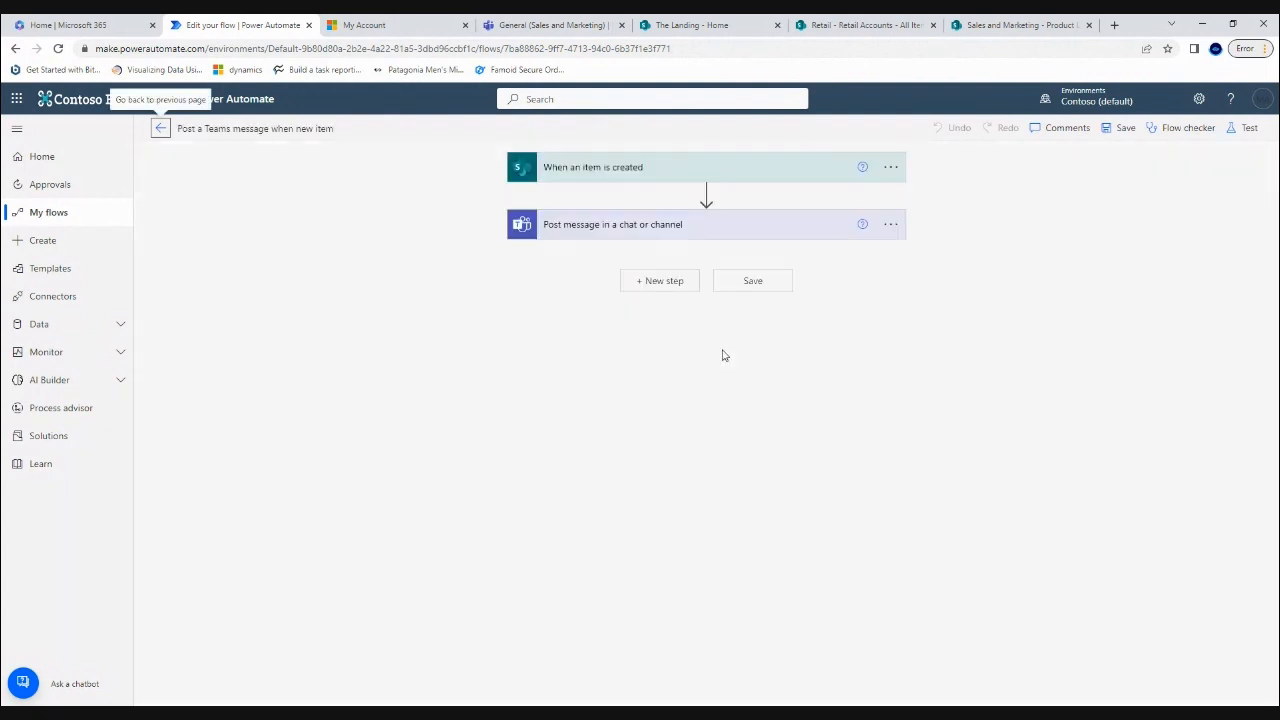
pyautogui.click(767, 175)
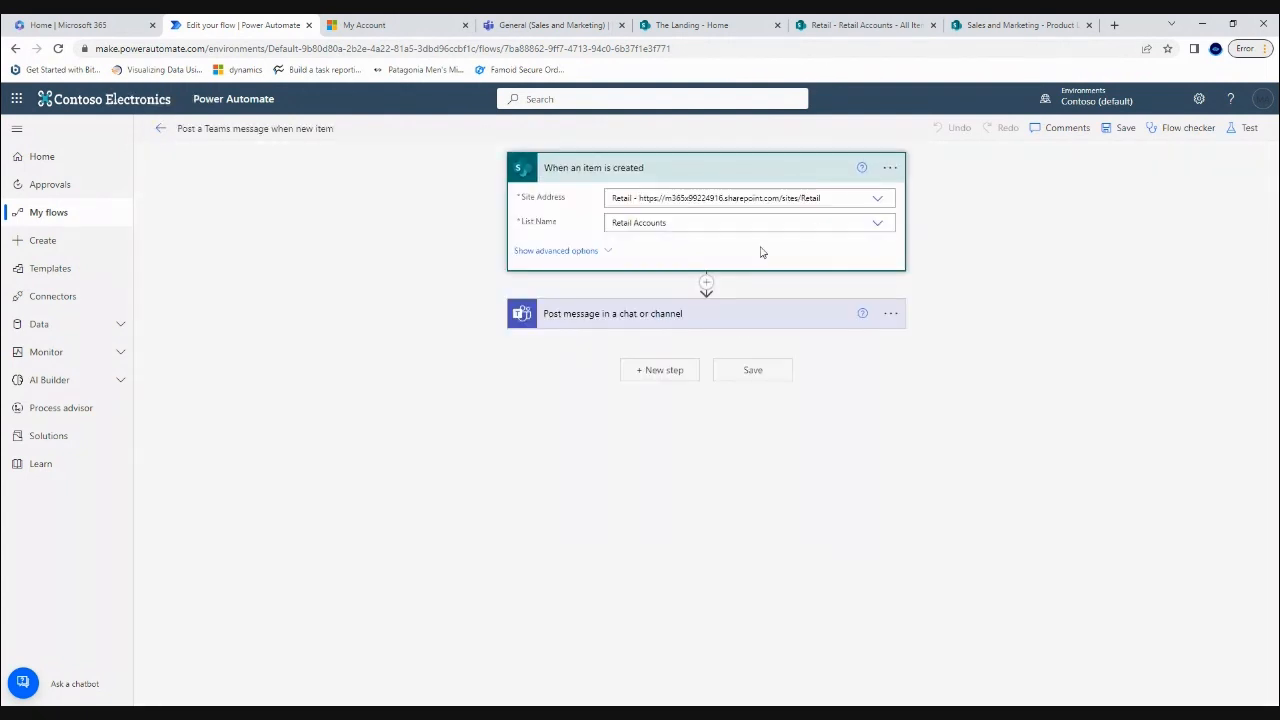
pyautogui.click(572, 251)
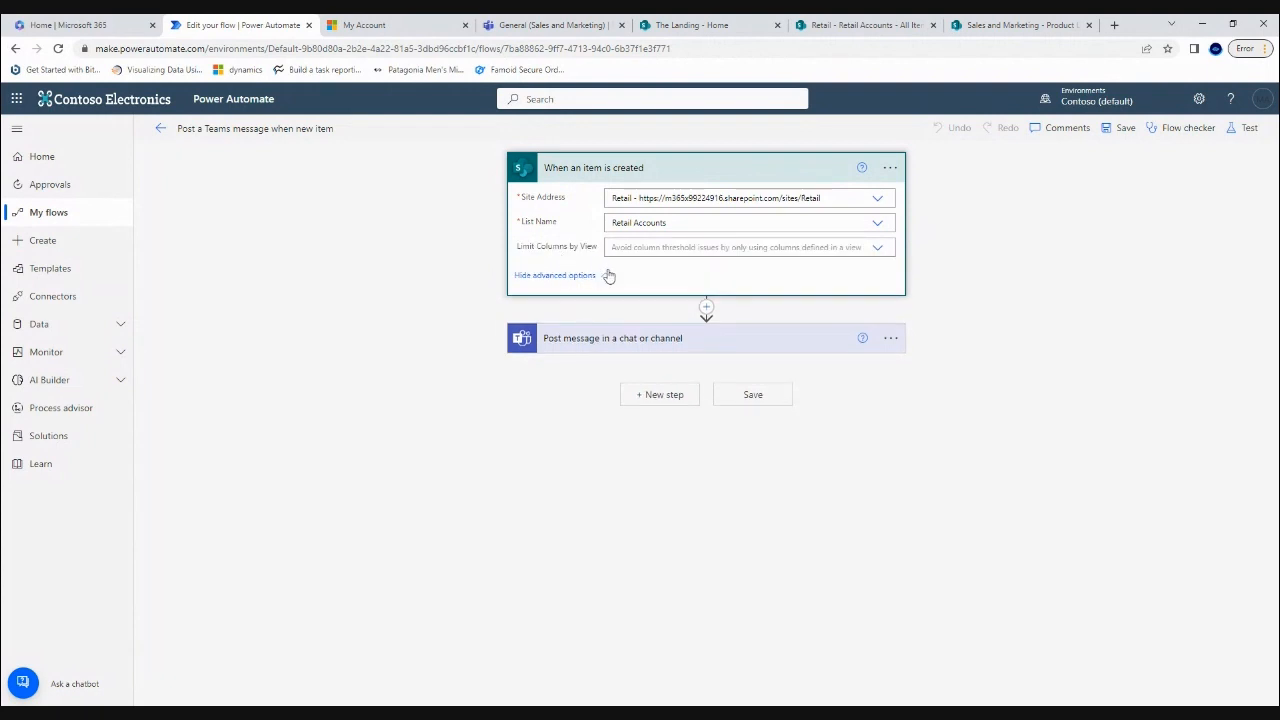
pyautogui.click(636, 343)
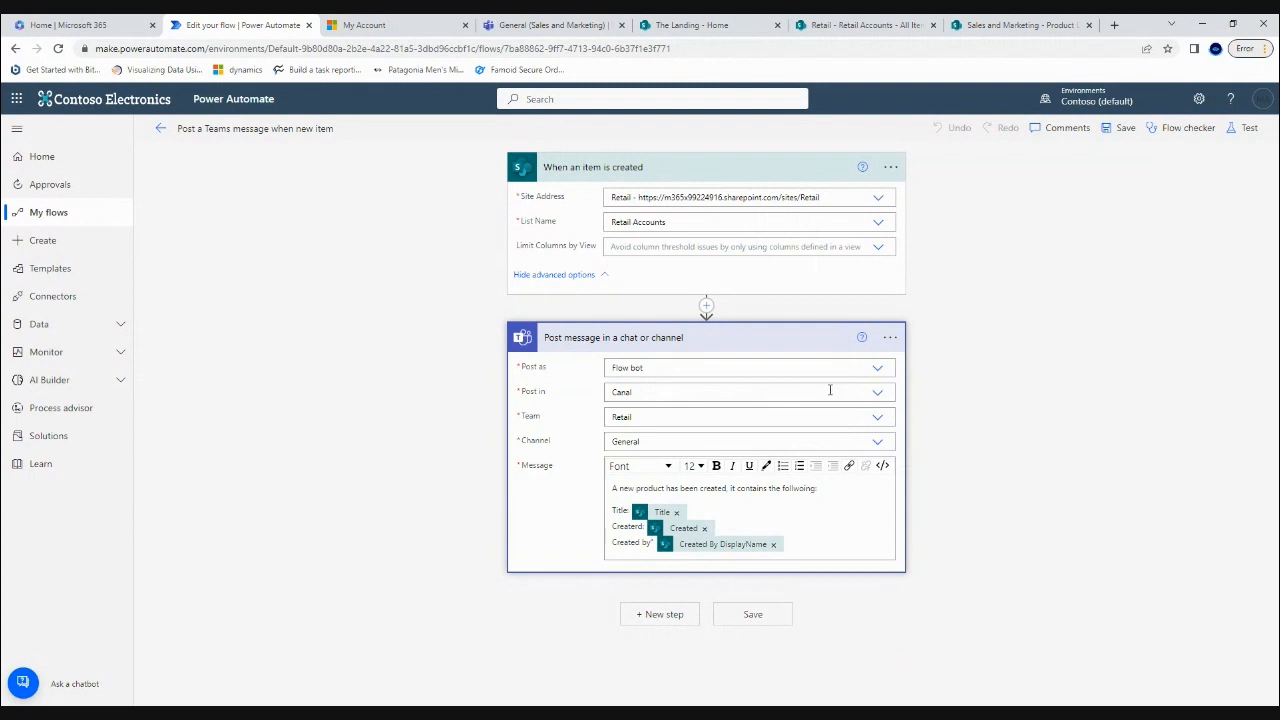
pyautogui.click(876, 394)
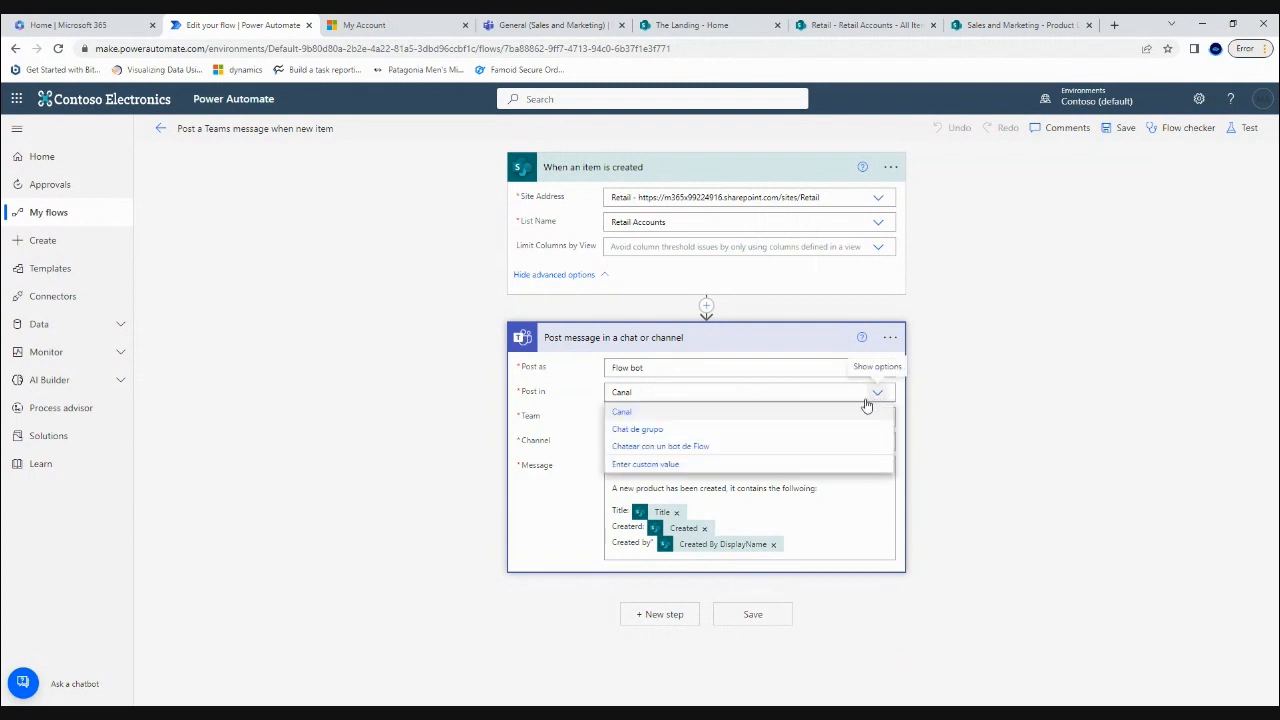
pyautogui.click(756, 413)
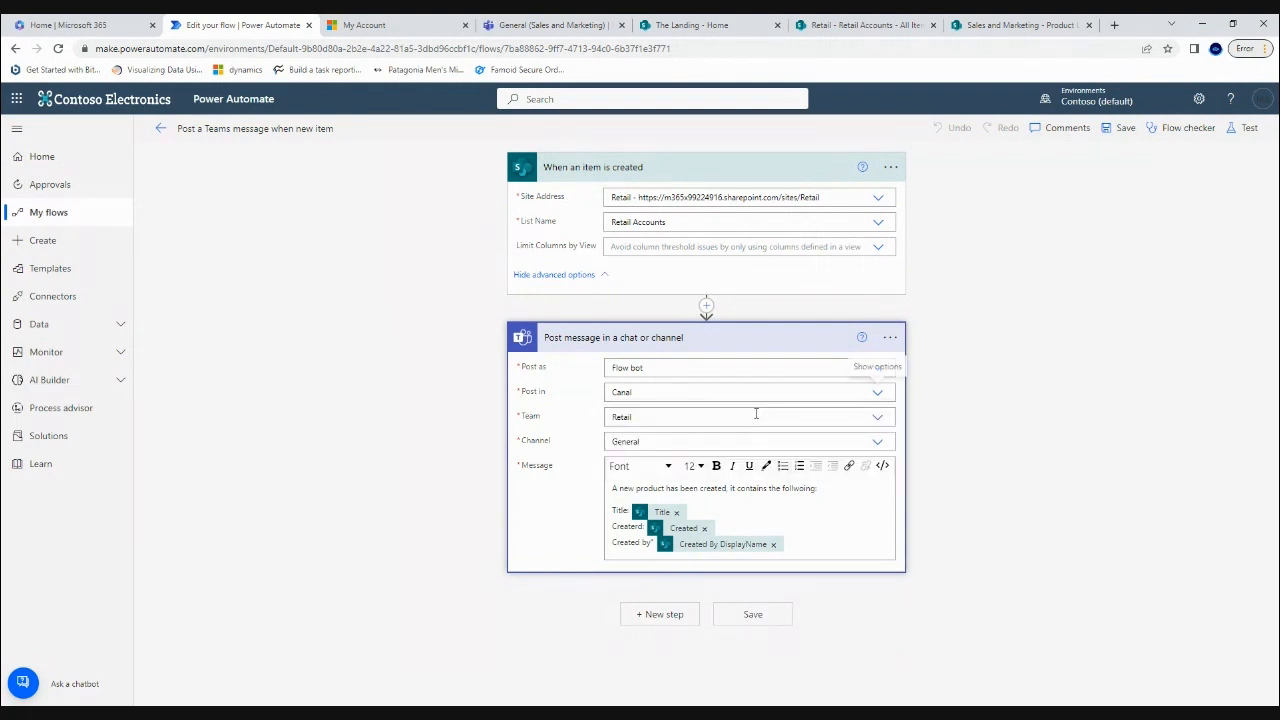
pyautogui.click(930, 404)
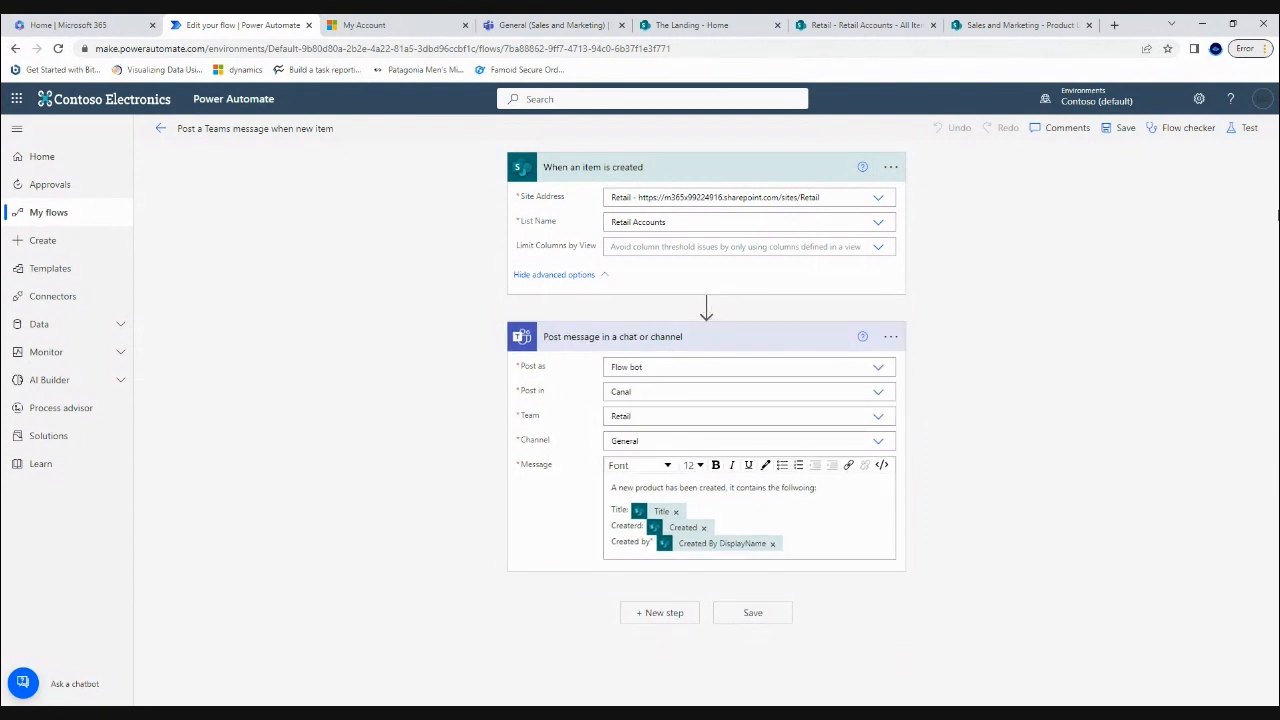
pyautogui.click(1245, 128)
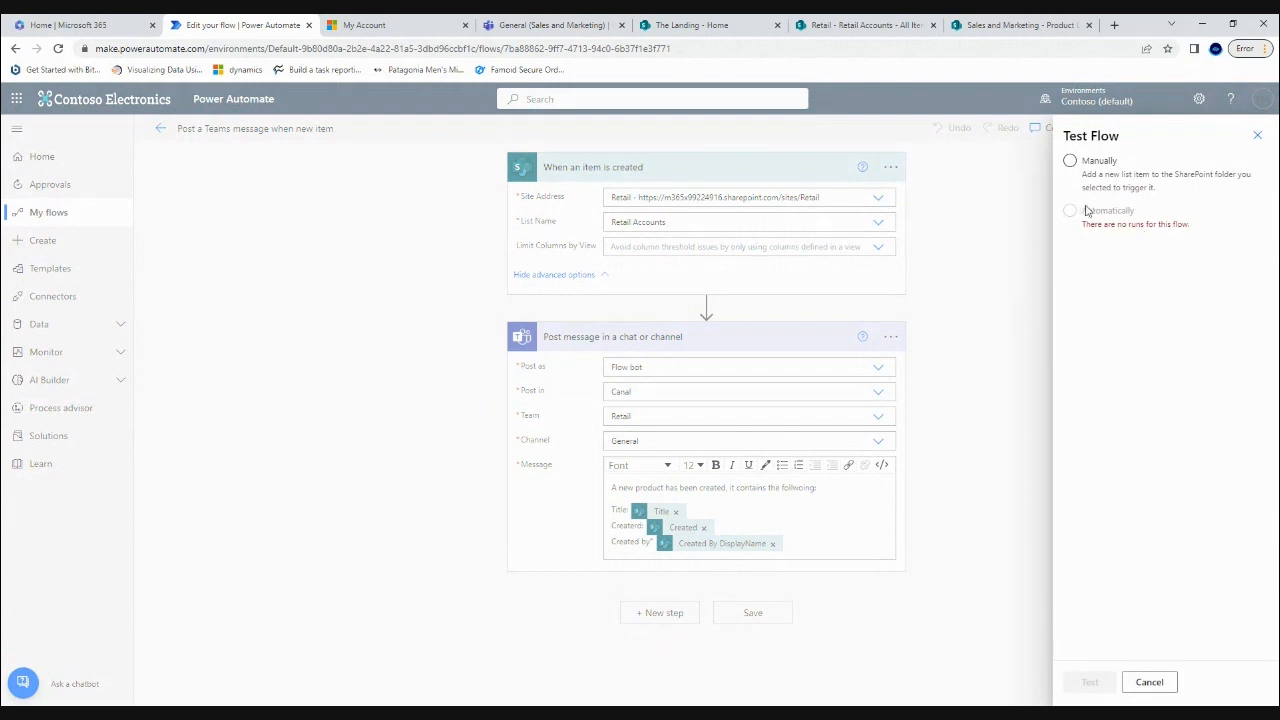
pyautogui.click(1076, 172)
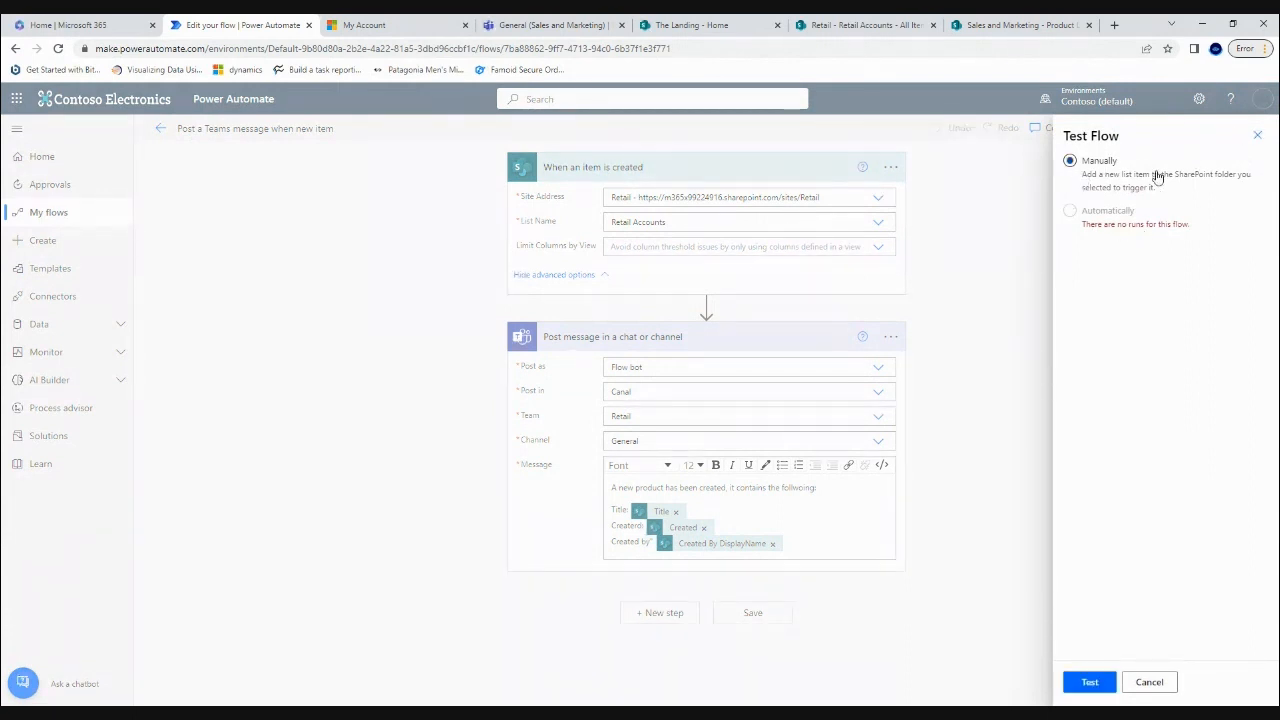
pyautogui.click(1151, 684)
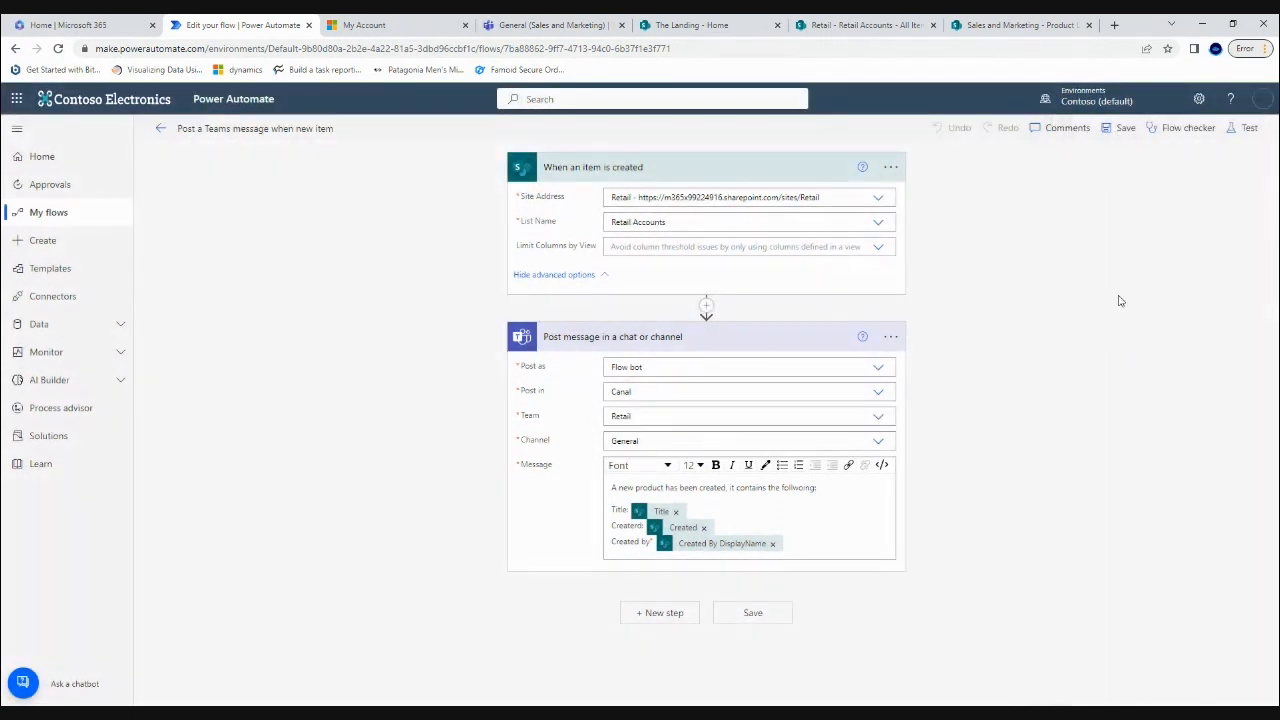
# Save the flow again, return to its details page and refresh the run history.
pyautogui.click(1117, 128)
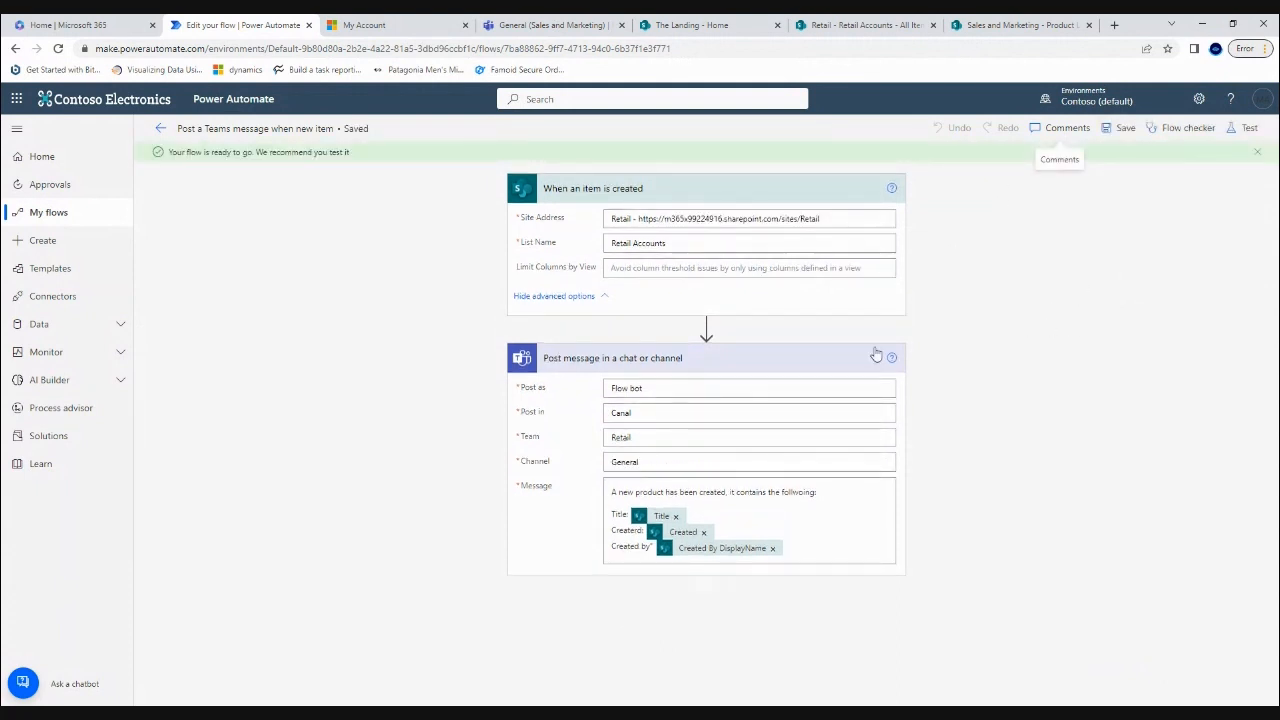
pyautogui.click(160, 128)
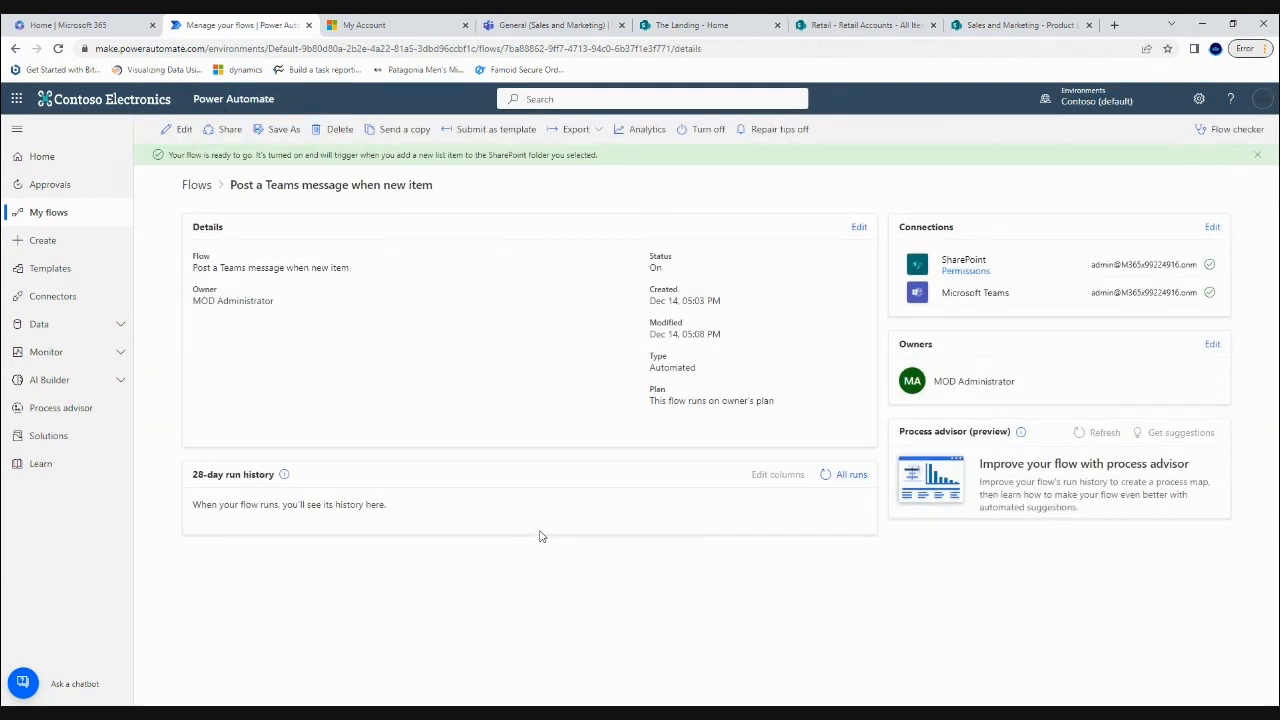
pyautogui.click(825, 476)
# Switch to the Retail Accounts list and review the extra commands and automation rule options for the "Tset Store" item.
pyautogui.click(865, 25)
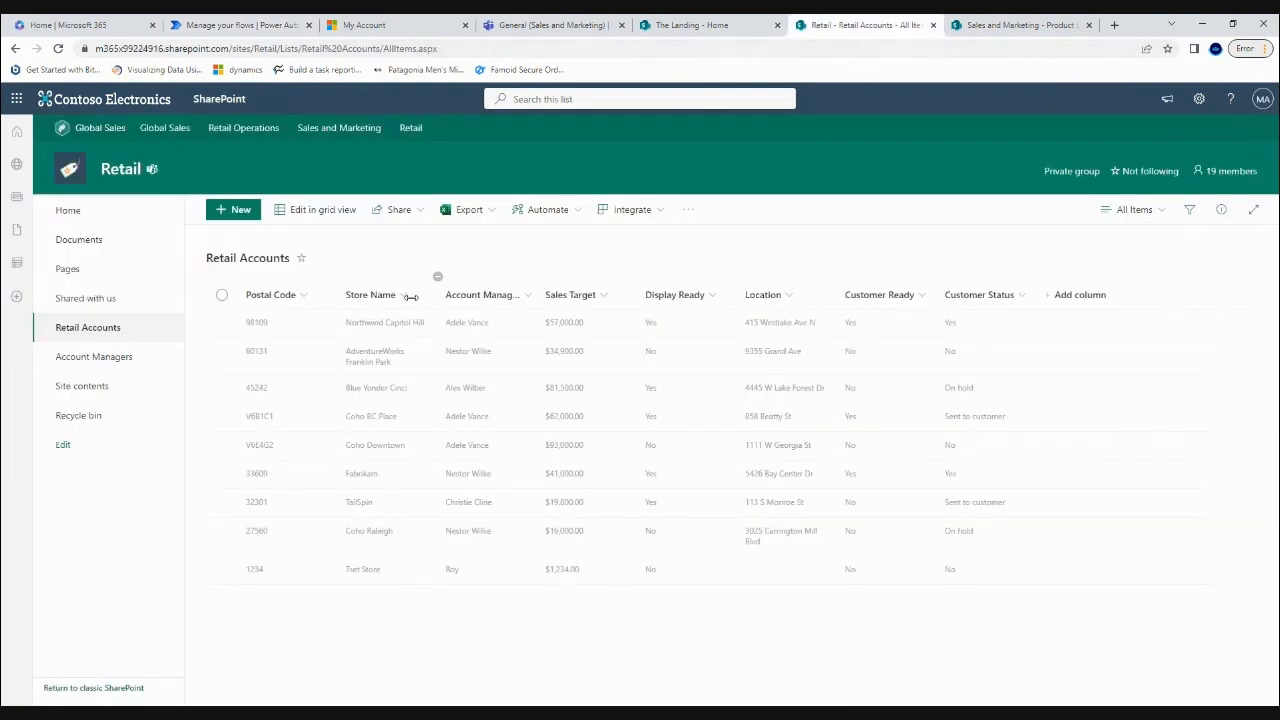
pyautogui.click(221, 573)
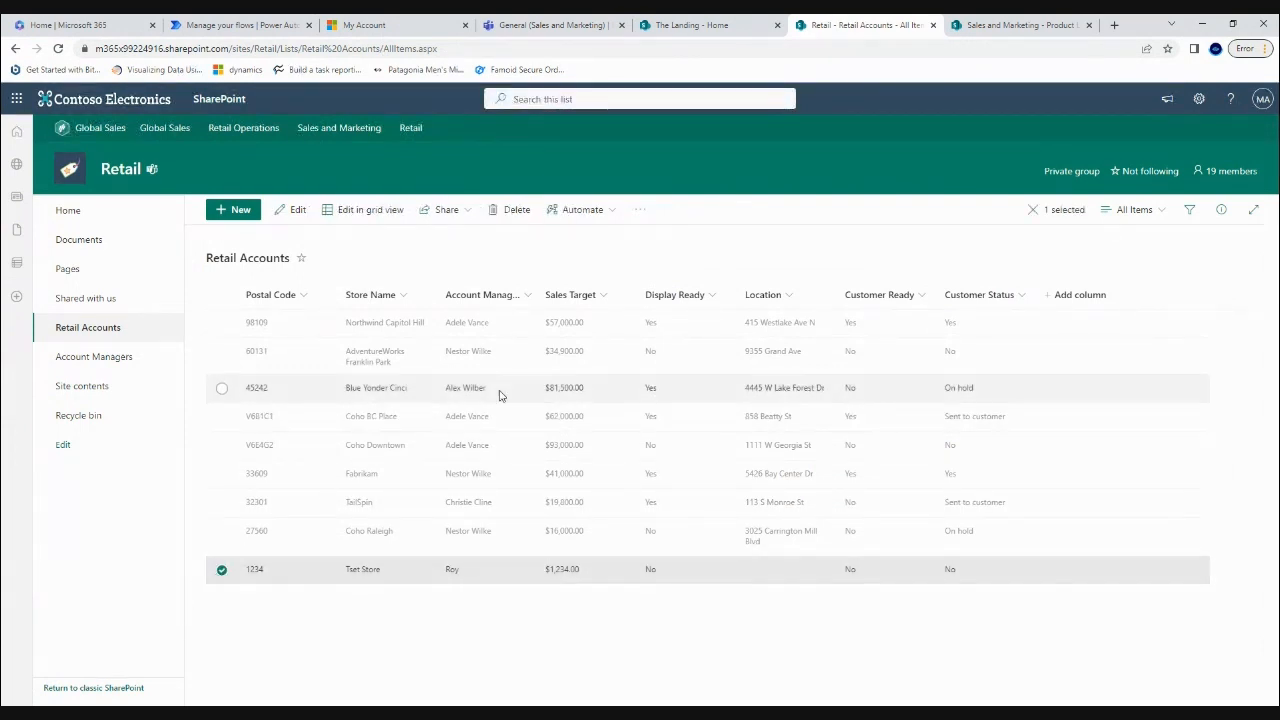
pyautogui.click(640, 211)
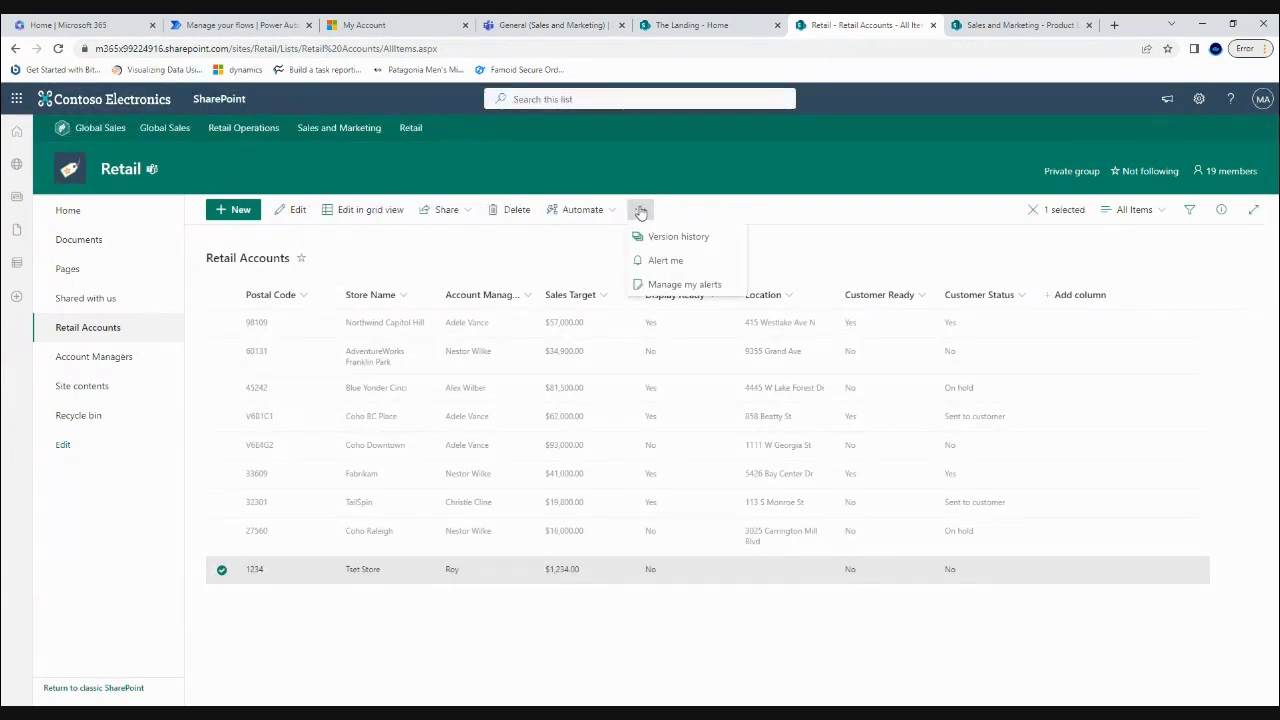
pyautogui.click(583, 210)
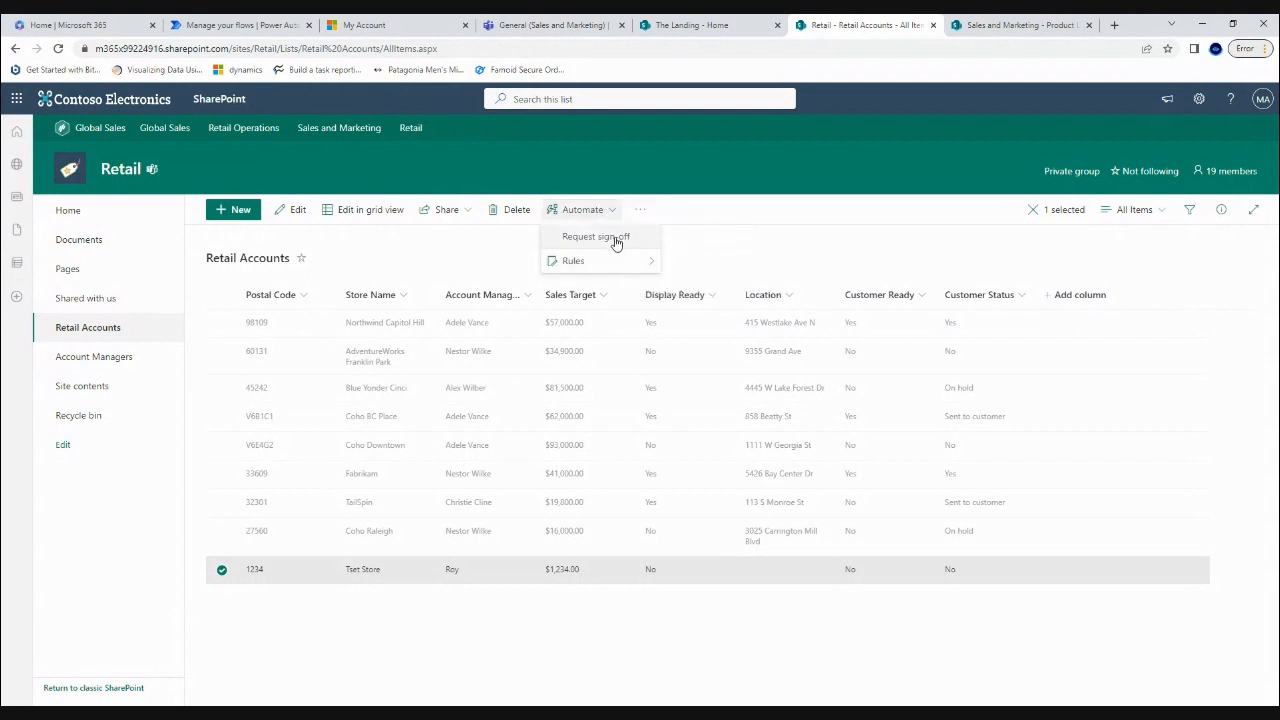
pyautogui.moveTo(601, 270)
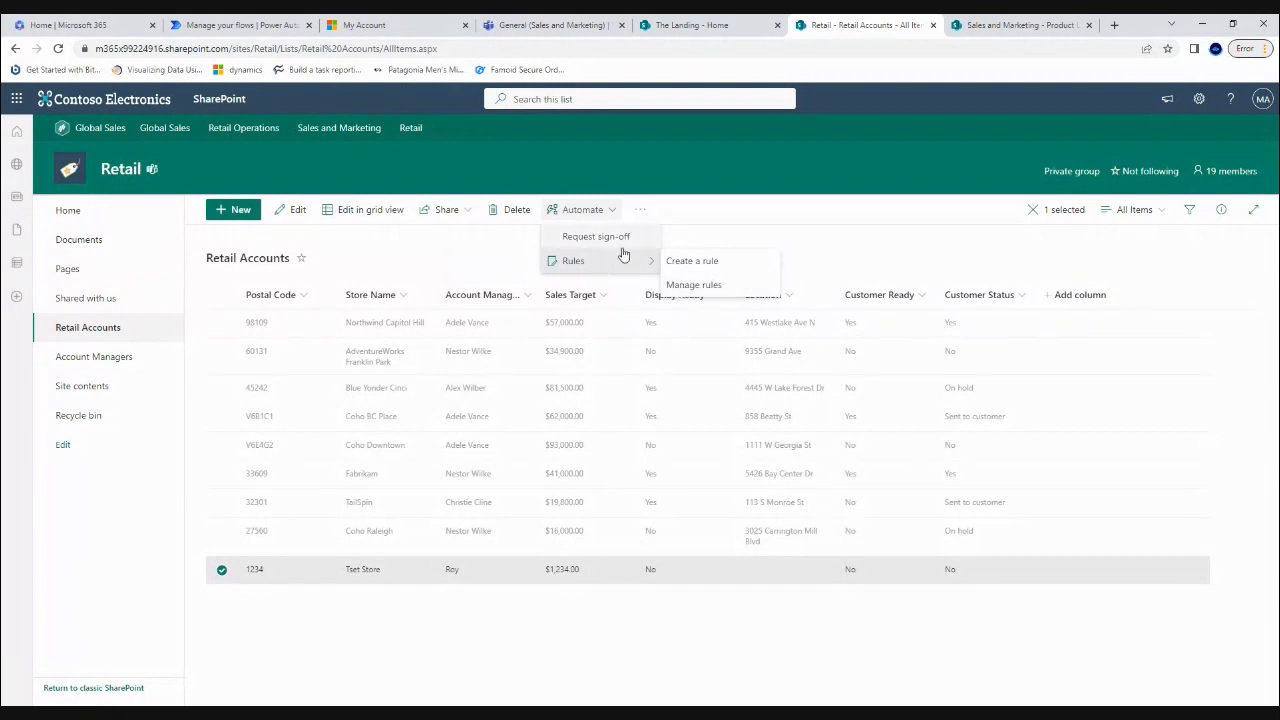
pyautogui.click(726, 265)
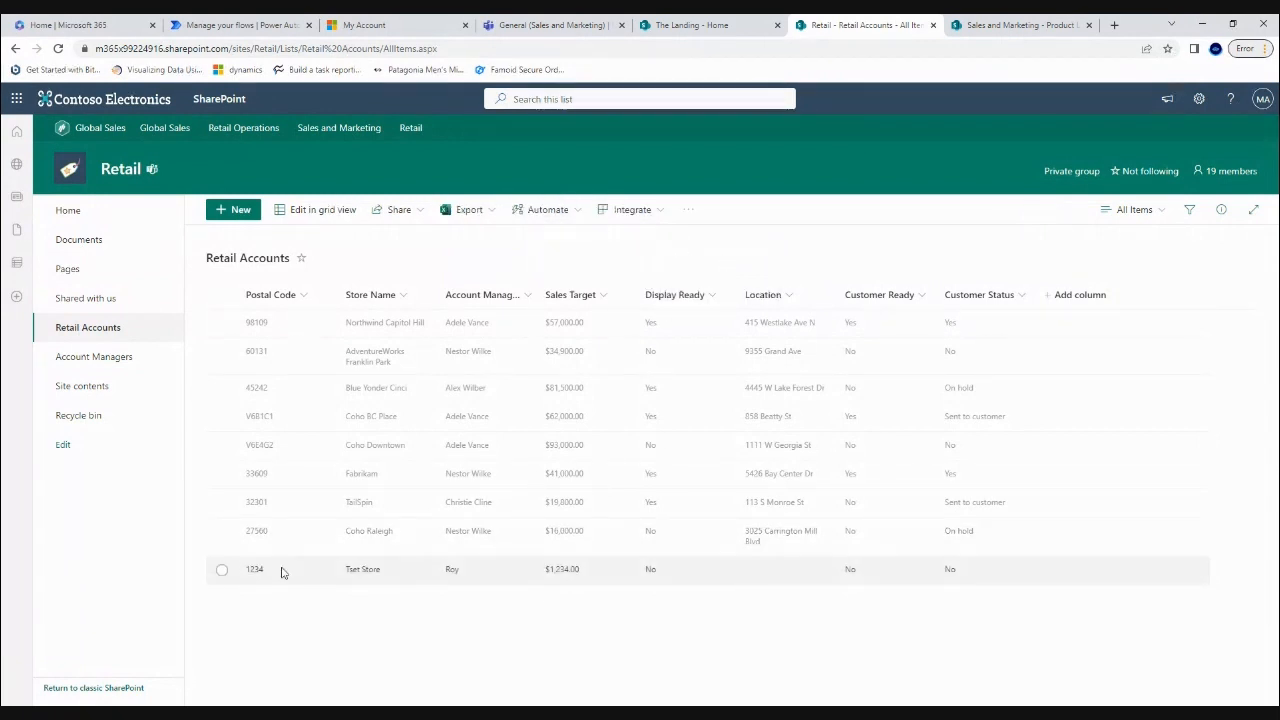
pyautogui.click(223, 570)
pyautogui.click(223, 570)
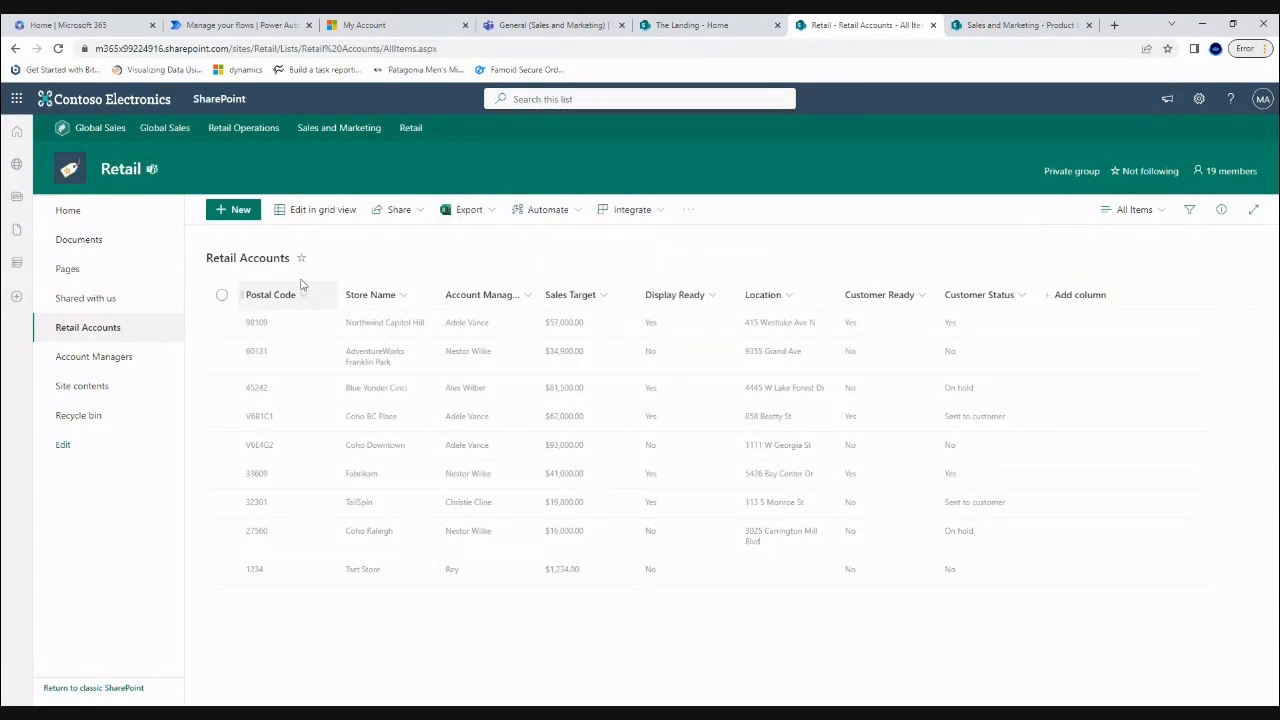
# Start a new Retail Accounts item with postal code 11111, store name "Testing II" and account manager "kjasdfkljasdflkj".
pyautogui.click(240, 210)
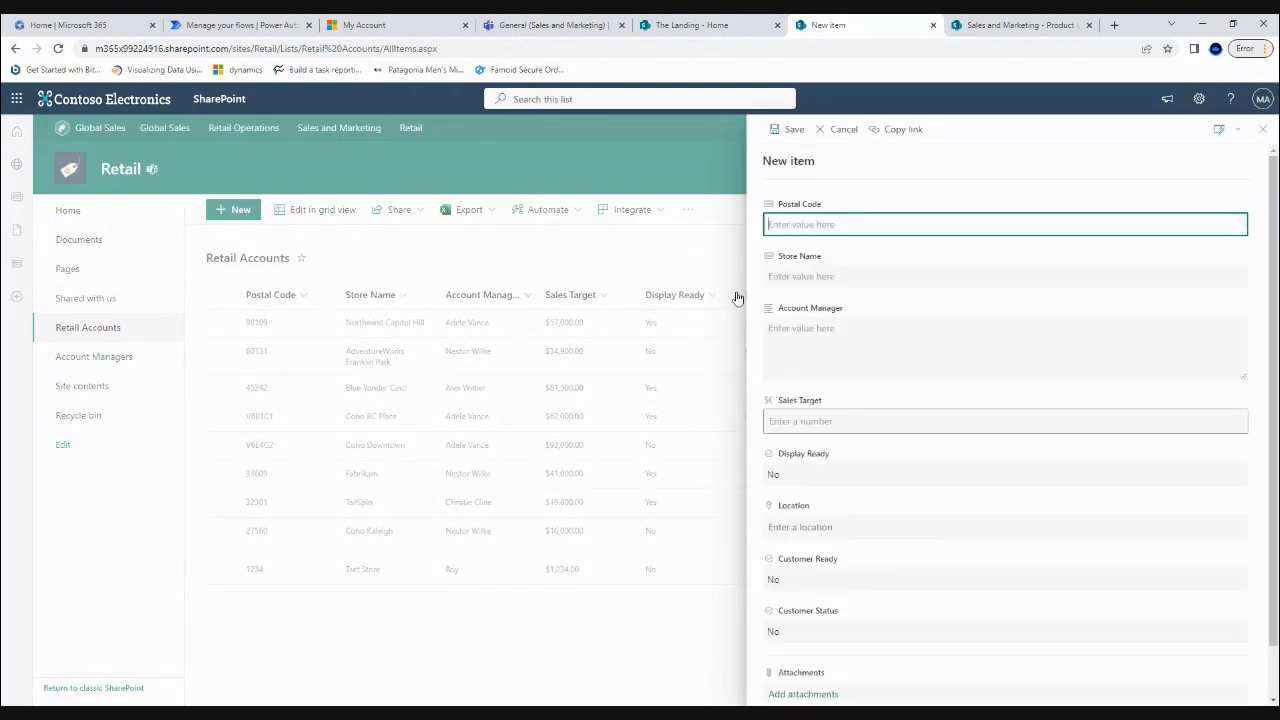
pyautogui.write('11111')
pyautogui.press('Tab')
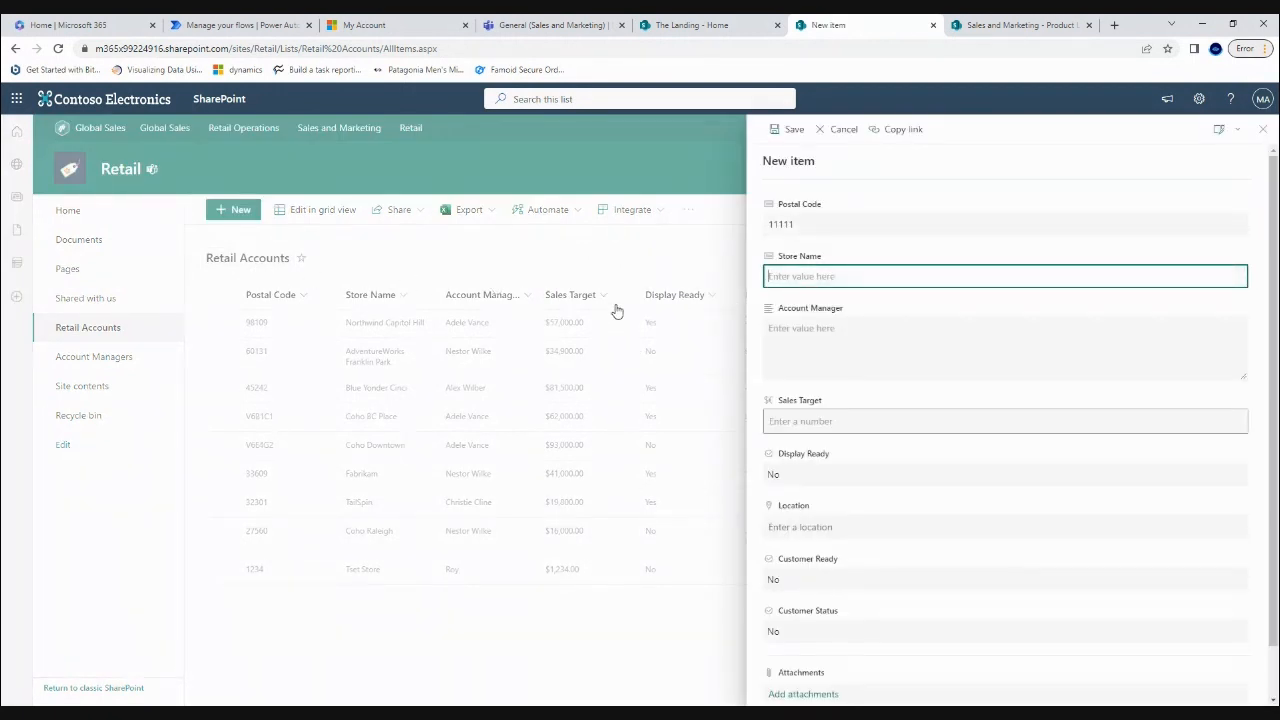
pyautogui.write('Testing II')
pyautogui.press('Tab')
pyautogui.write('kjasdfkljasdfkj')
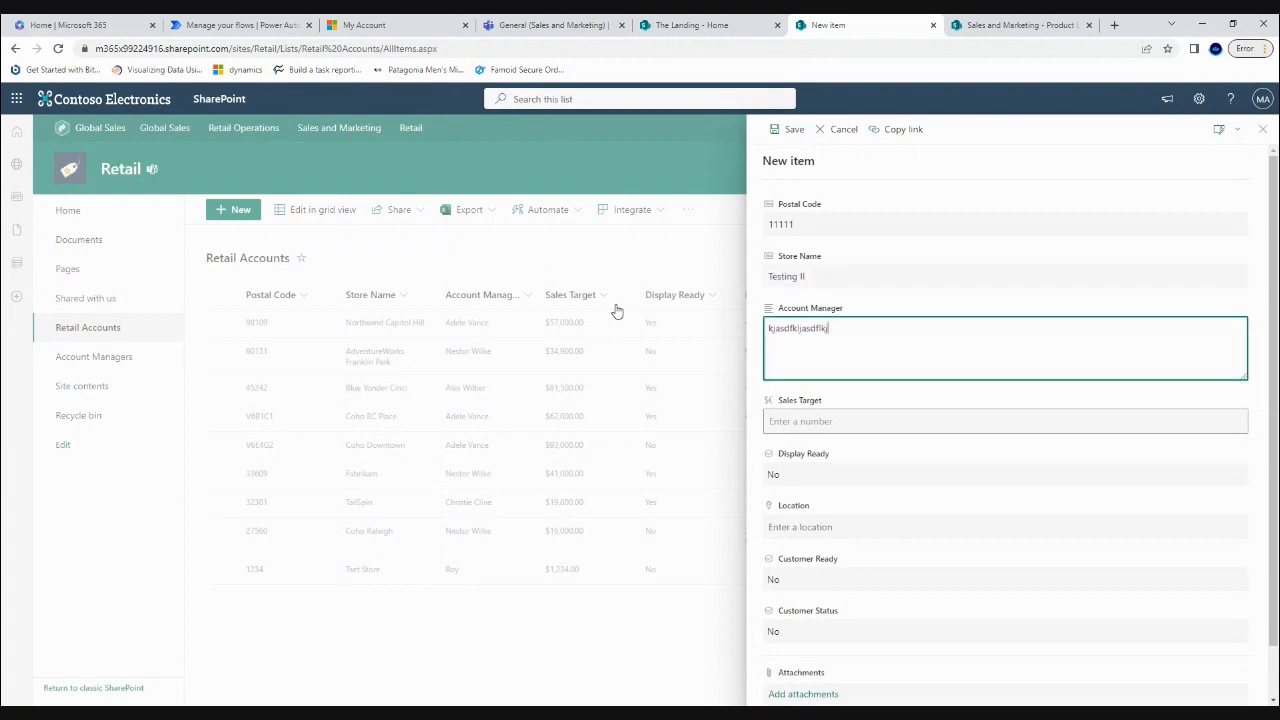
pyautogui.hotkey('ctrl', 'a')
pyautogui.press('Tab')
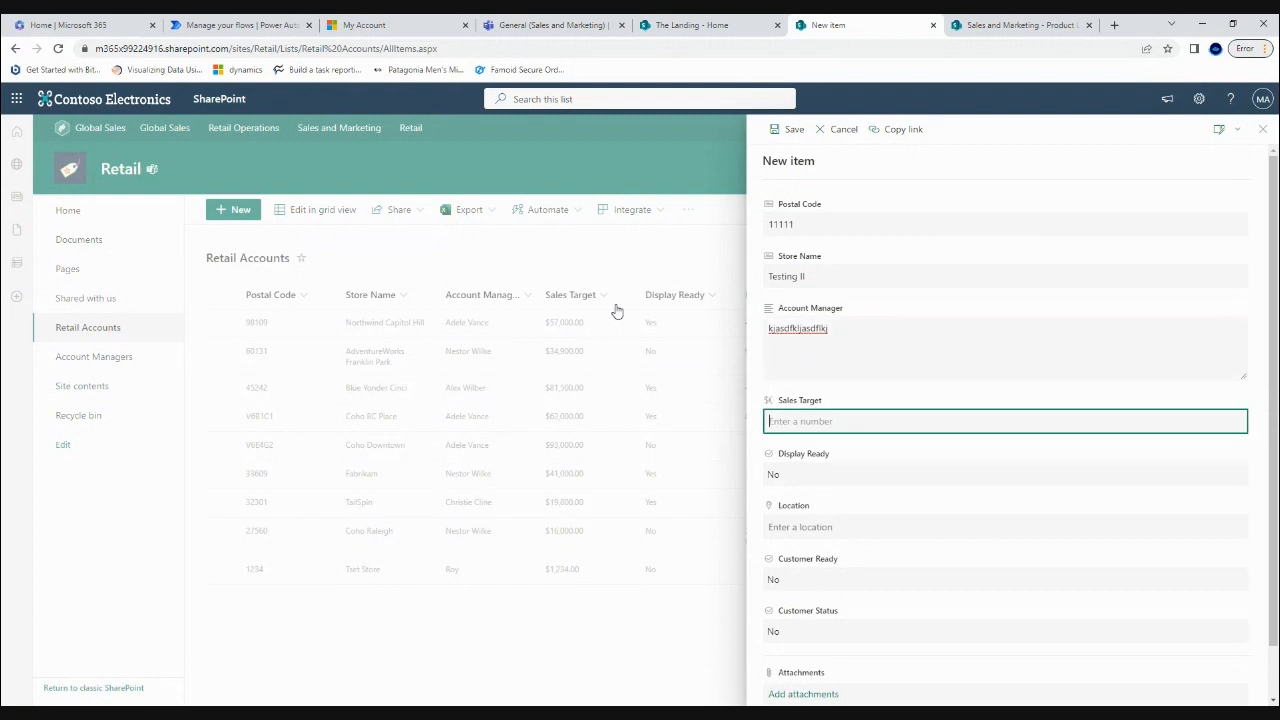
# Set the new item's sales target to 111111 and save the item, keeping the default choices.
pyautogui.write('111111')
pyautogui.press('Tab')
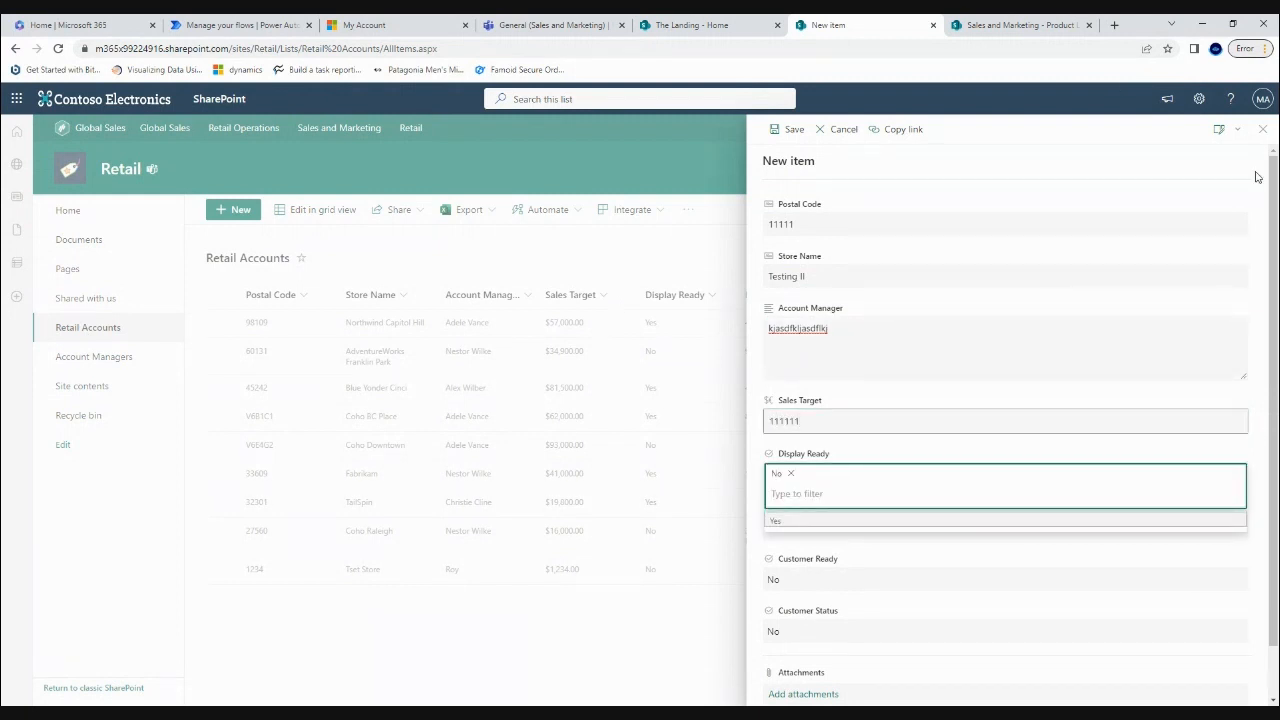
pyautogui.click(958, 401)
pyautogui.scroll(-2, 963, 401)
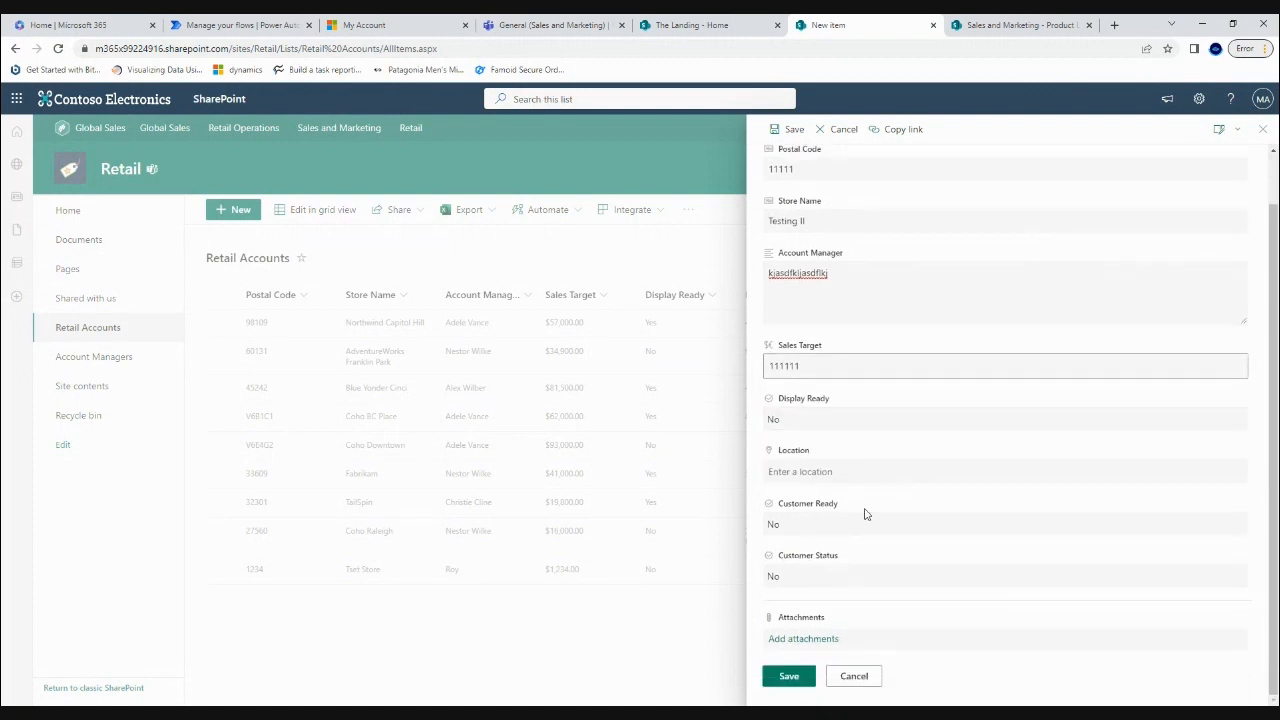
pyautogui.click(789, 676)
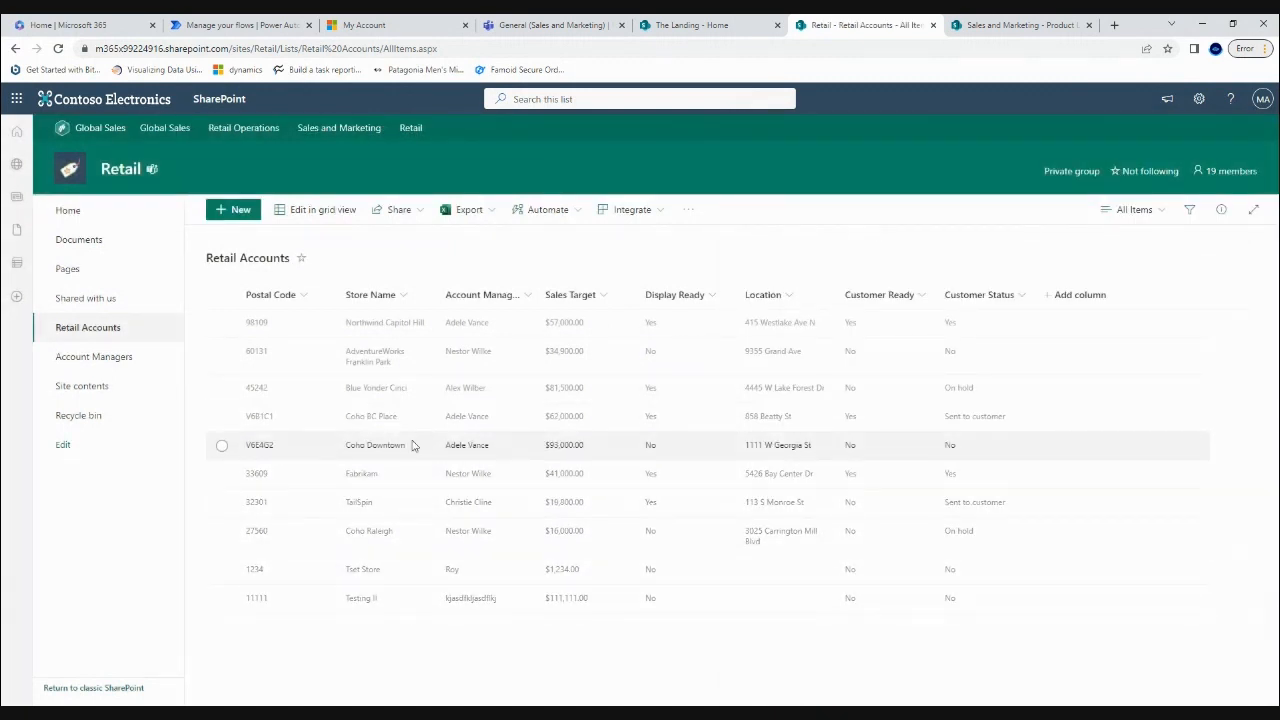
pyautogui.click(1078, 295)
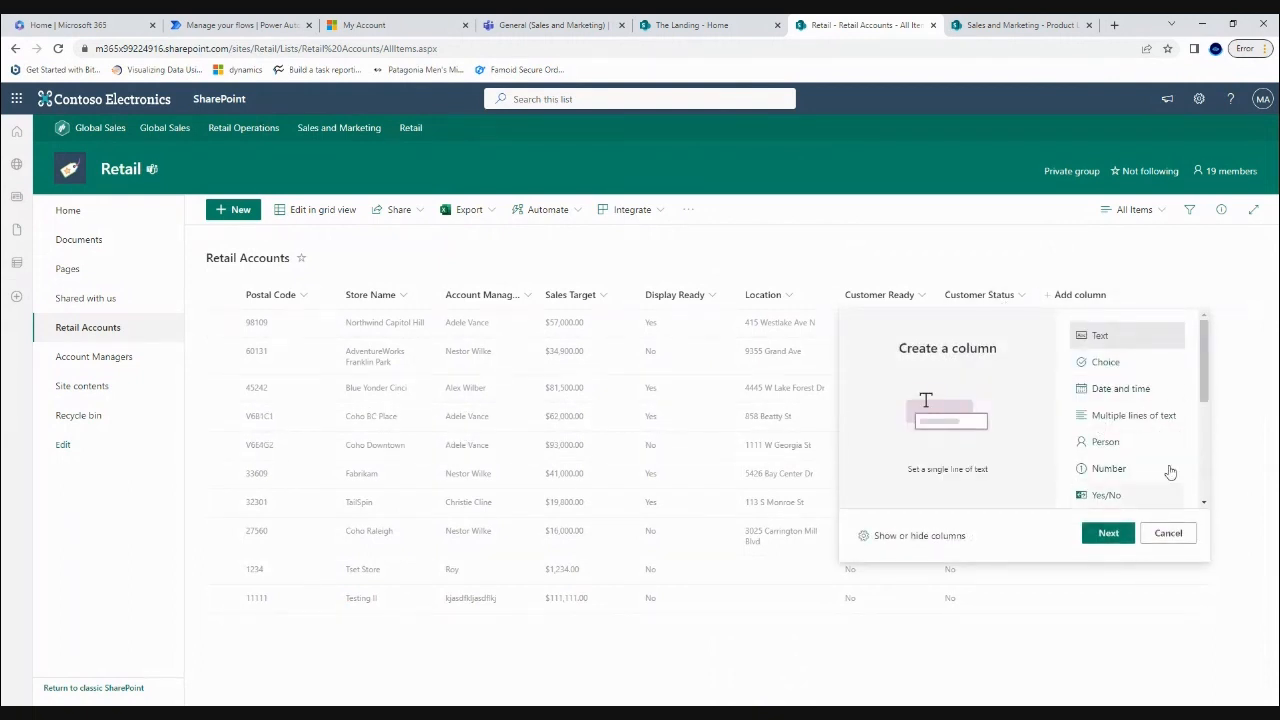
pyautogui.scroll(-3, 1150, 500)
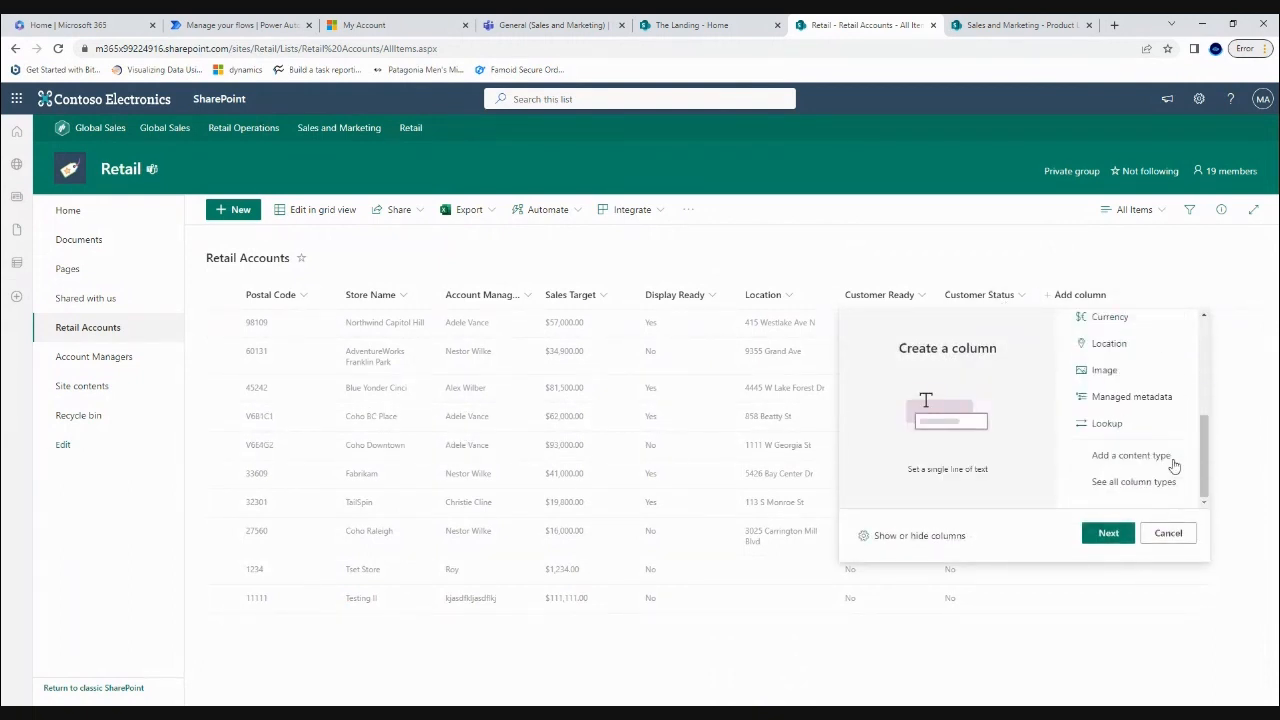
pyautogui.click(1167, 533)
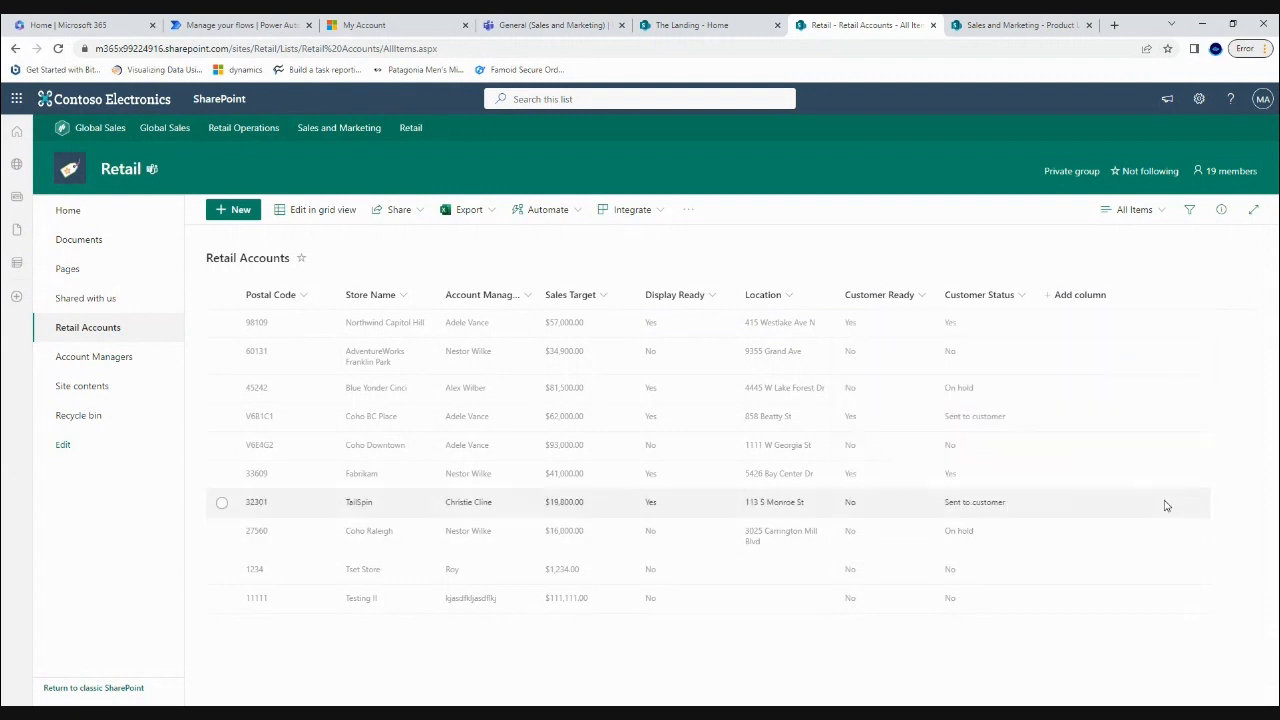
# Add the existing Title column to the All Items view of the Retail Accounts list and apply the change.
pyautogui.click(1099, 296)
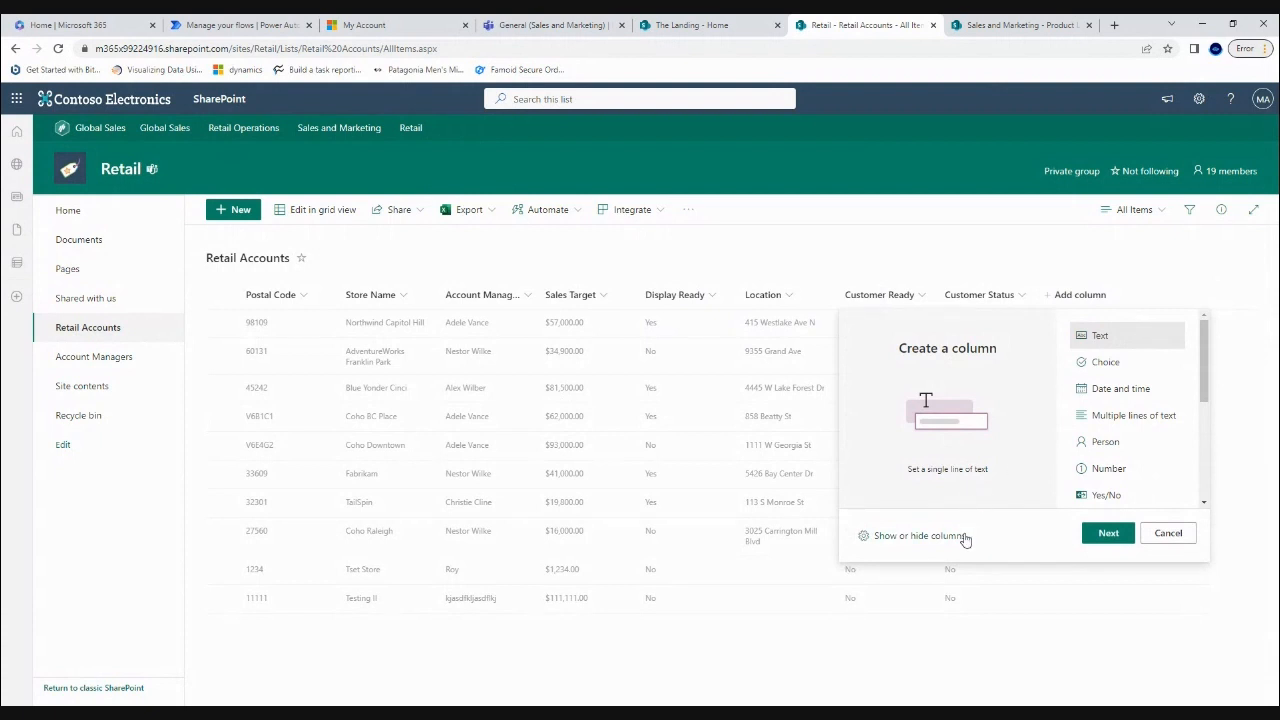
pyautogui.click(918, 536)
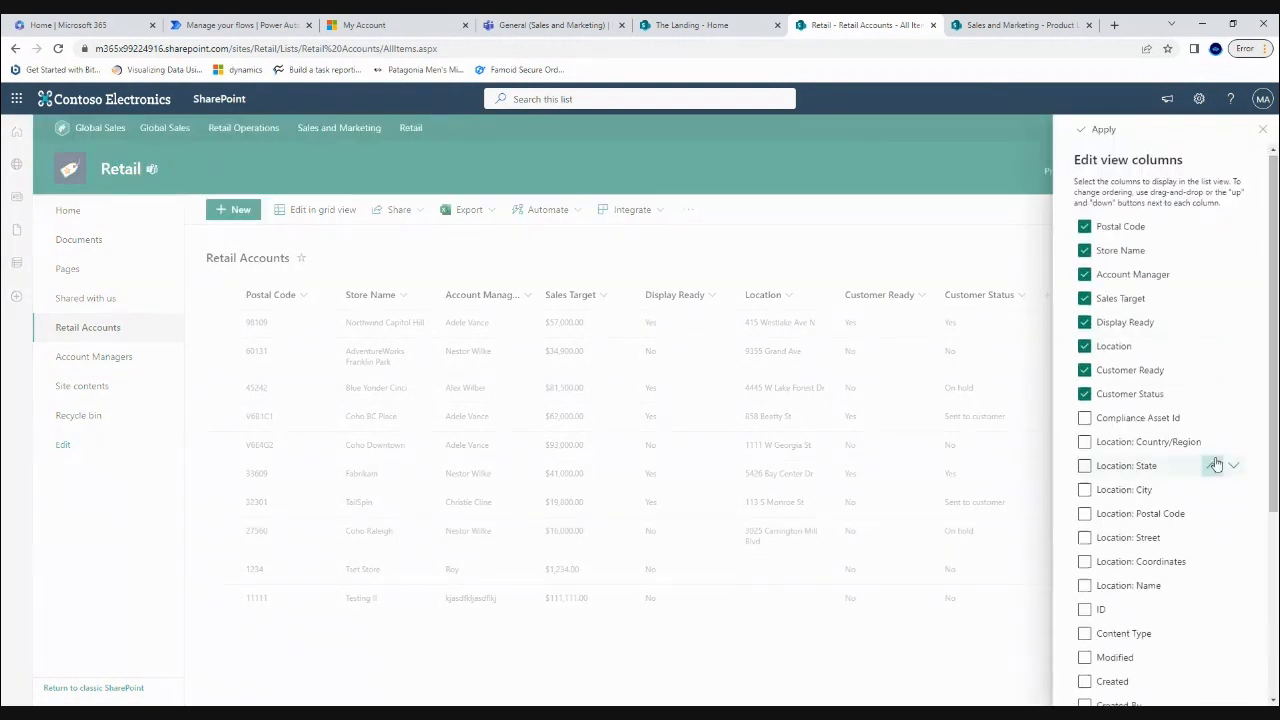
pyautogui.scroll(-3, 1200, 480)
pyautogui.click(1086, 490)
pyautogui.scroll(3, 1180, 580)
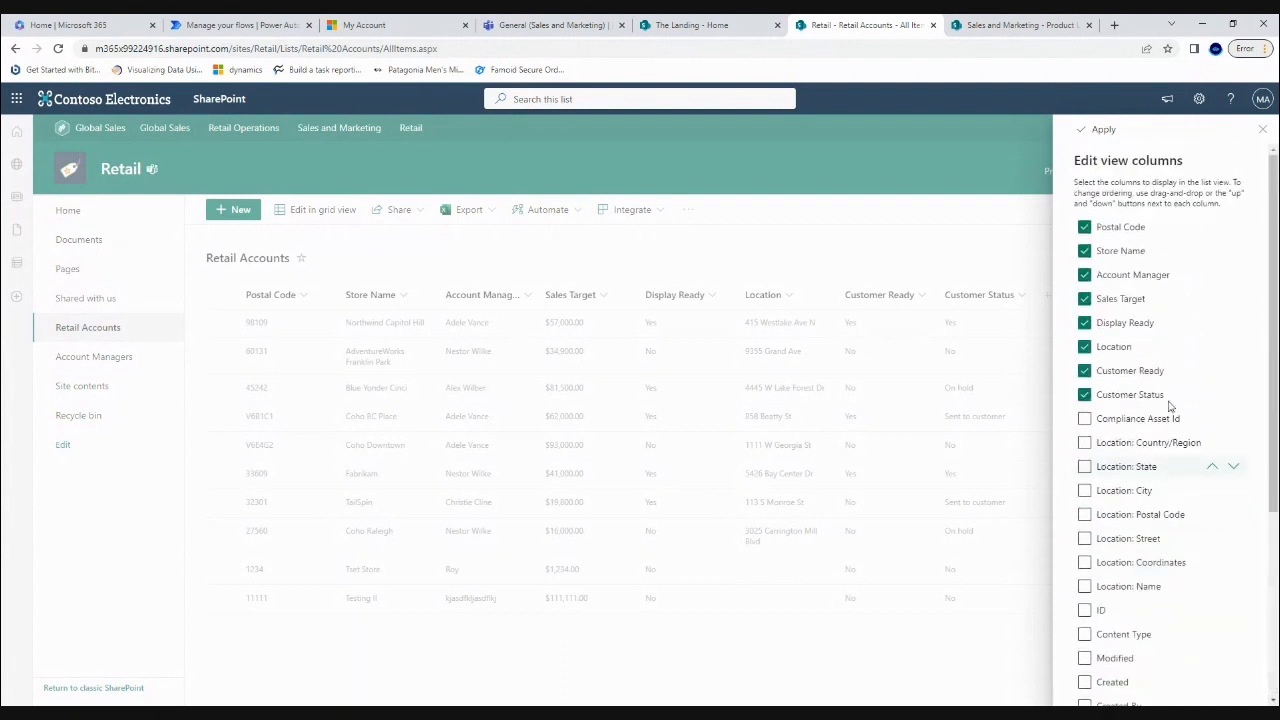
pyautogui.click(1100, 129)
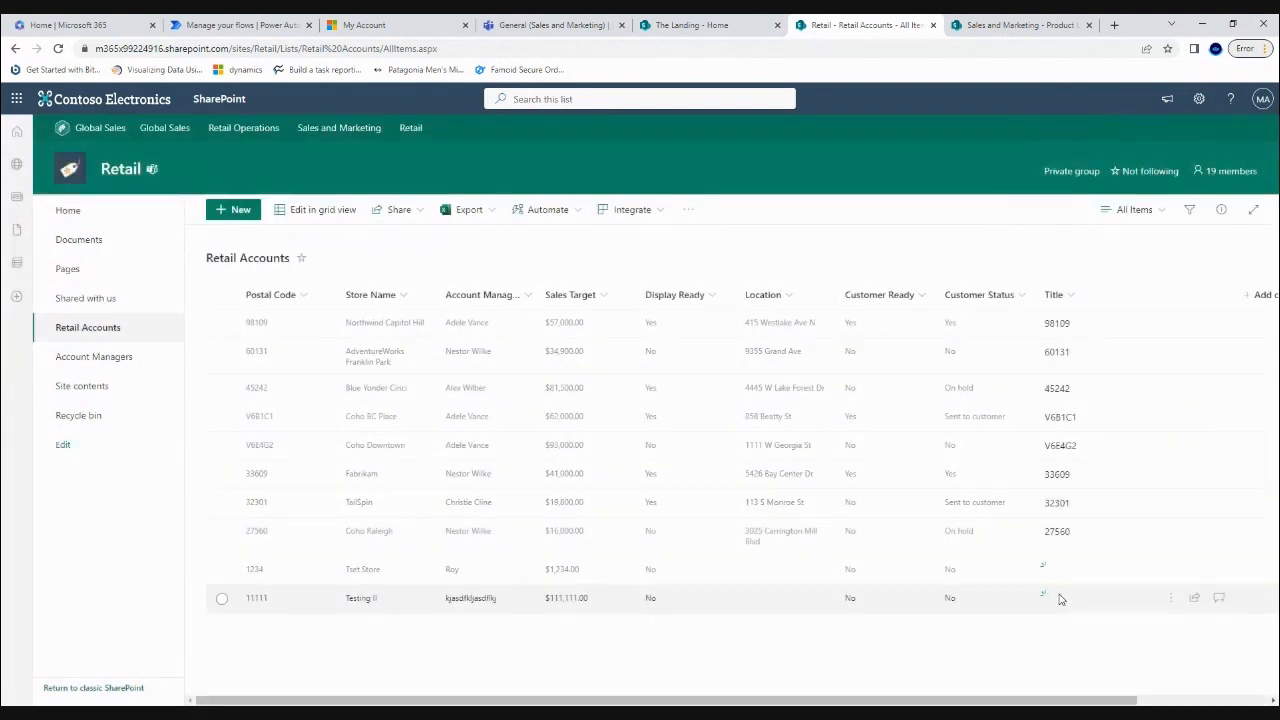
# Open the properties of the "Testing II" item, look through its fields for a Title entry, and close the form.
pyautogui.click(222, 599)
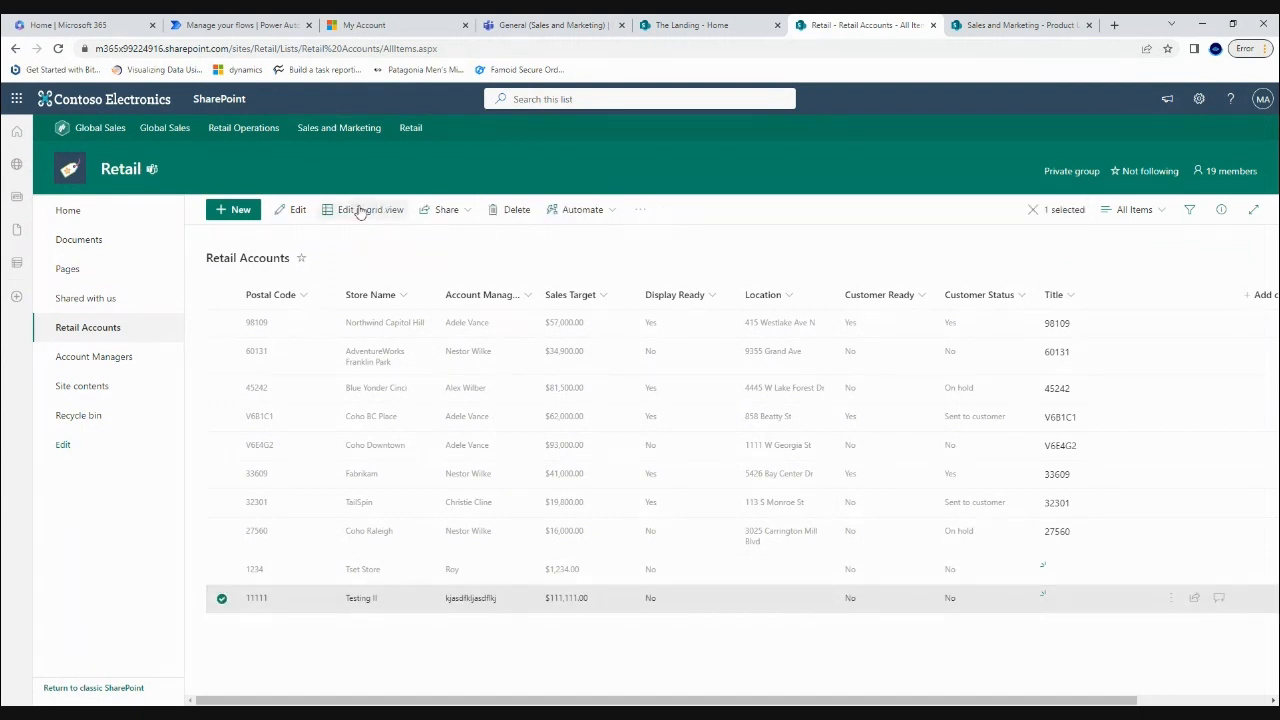
pyautogui.click(294, 209)
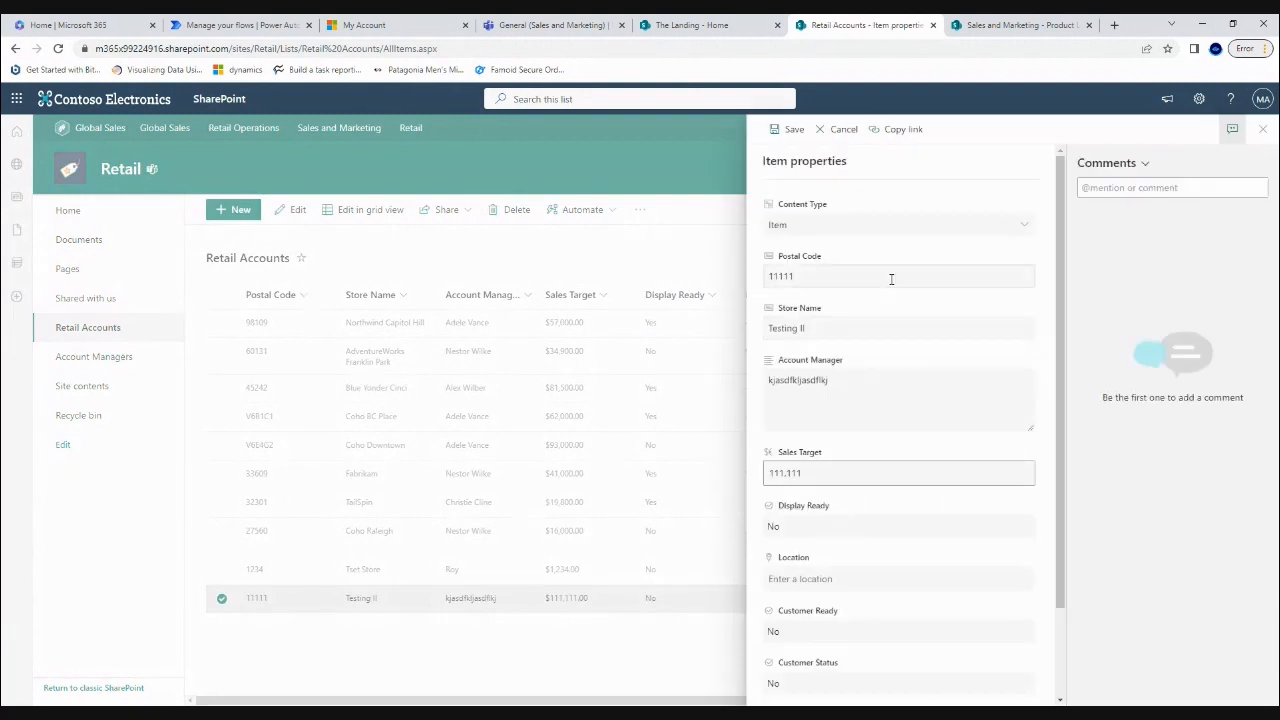
pyautogui.scroll(-2, 894, 277)
pyautogui.scroll(2, 957, 360)
pyautogui.click(1262, 129)
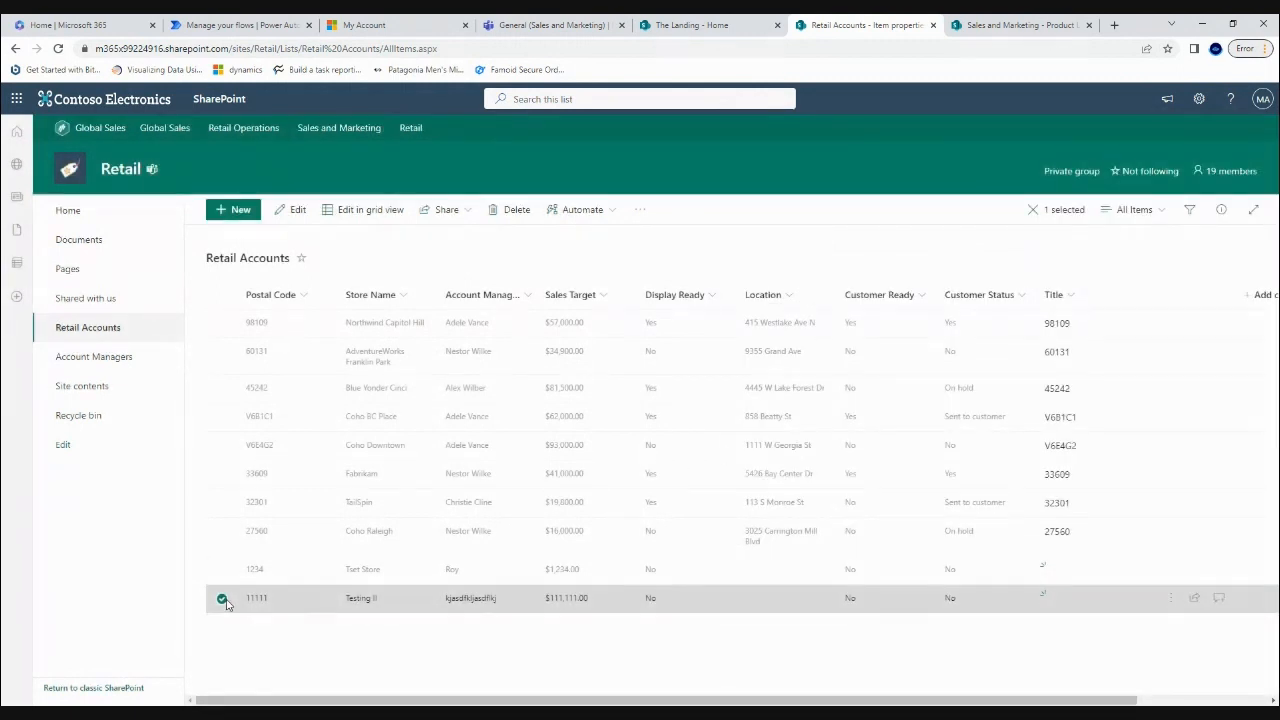
# Switch to Power Automate, refresh the flow's run history, and reopen "Post a Teams message when new item" from the flows list.
pyautogui.click(250, 25)
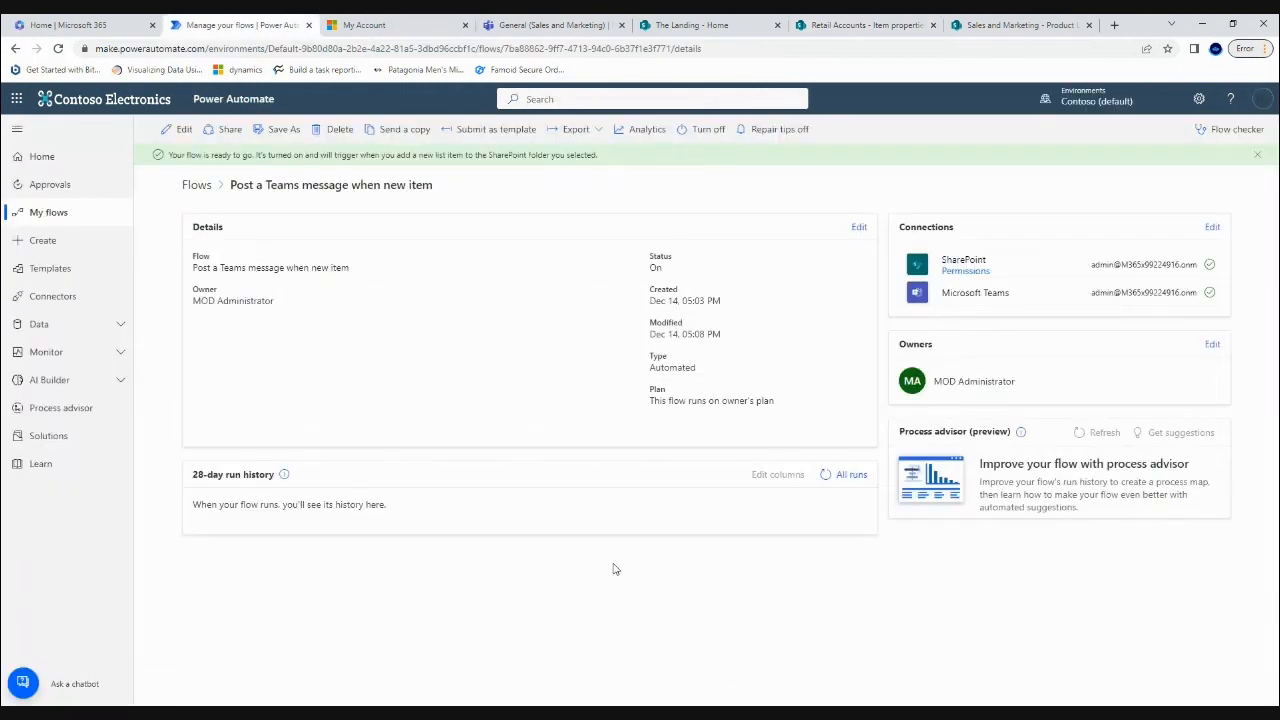
pyautogui.click(826, 475)
pyautogui.click(826, 484)
pyautogui.click(826, 484)
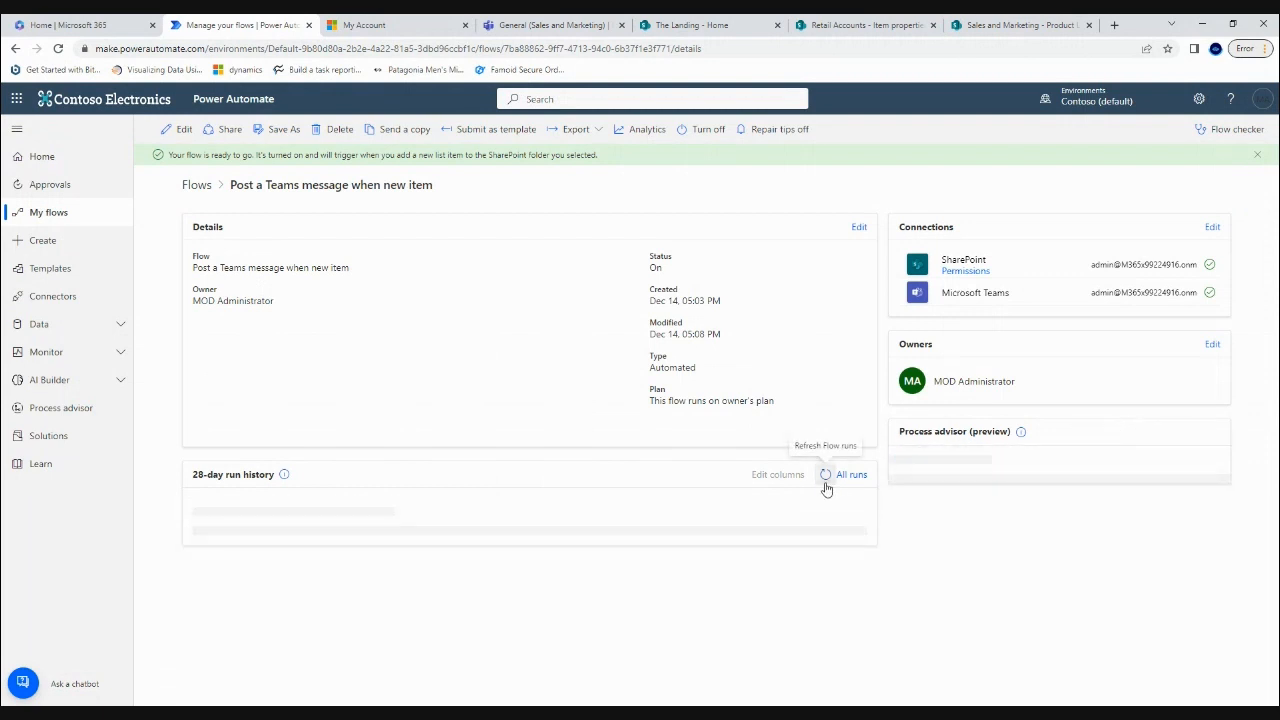
pyautogui.click(196, 185)
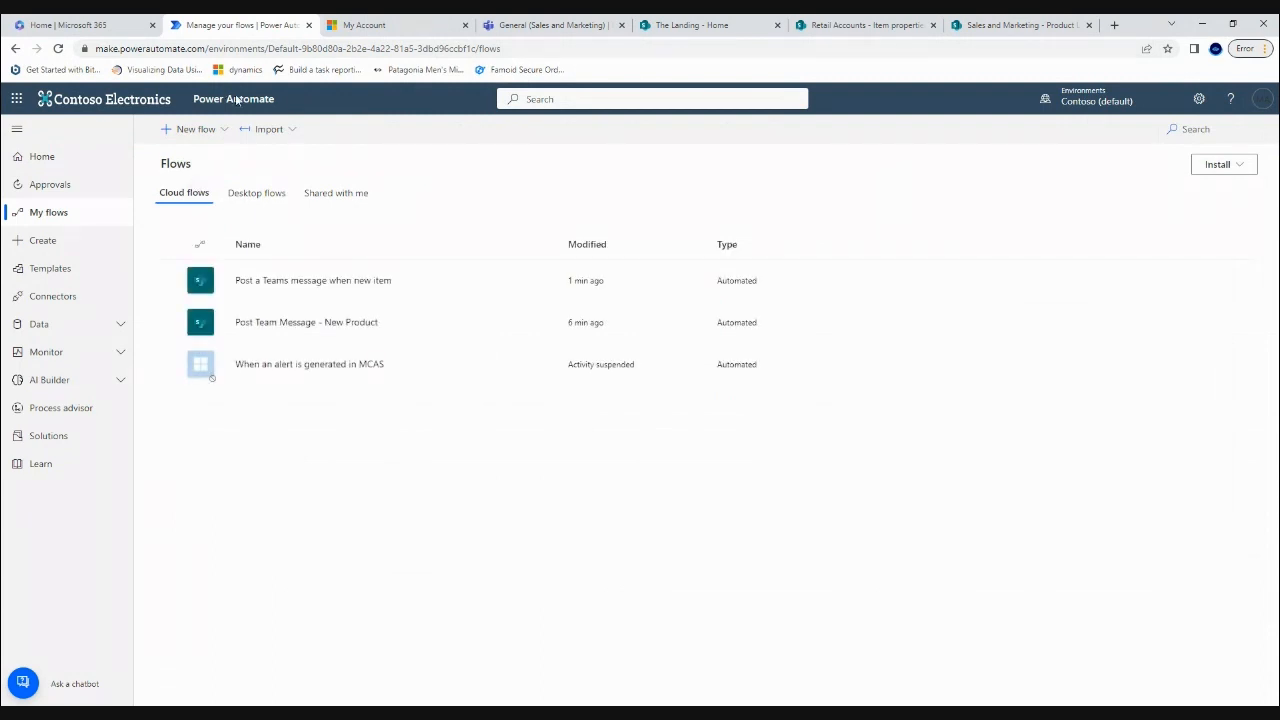
pyautogui.click(308, 284)
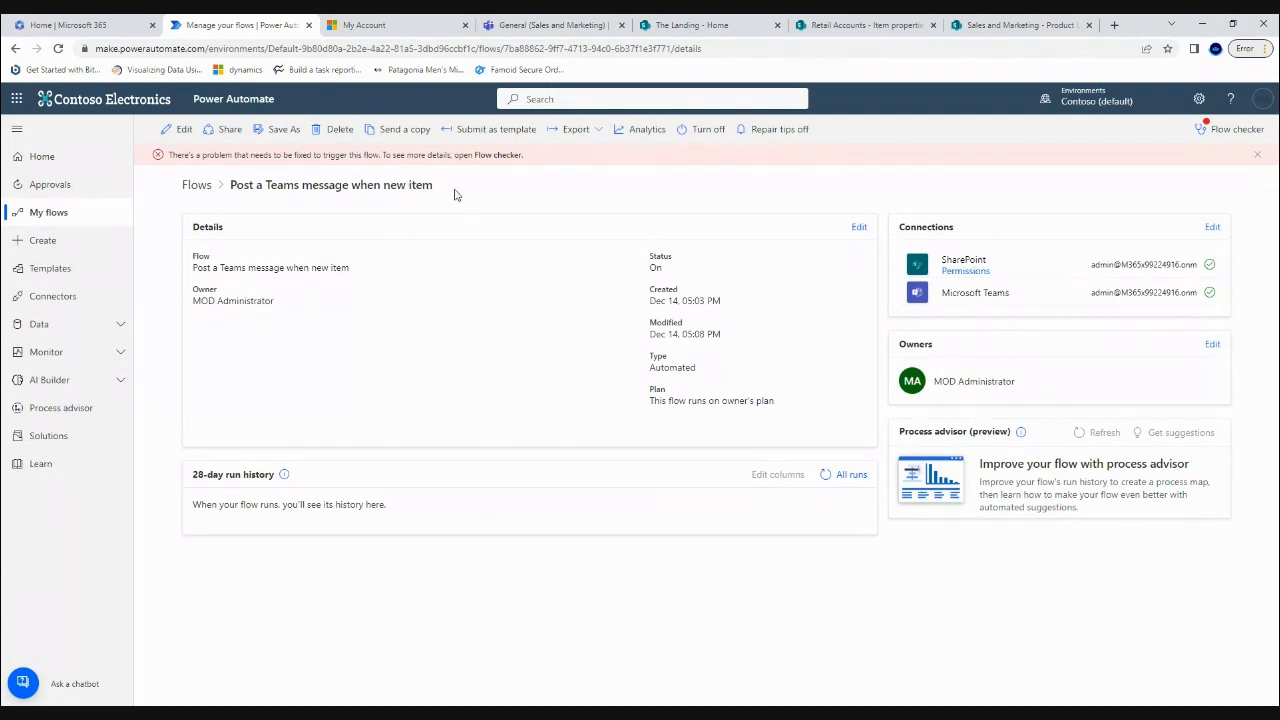
# Examine the flow checker's trigger error, follow it to the failed trigger check, read the error details, and close them.
pyautogui.click(1234, 129)
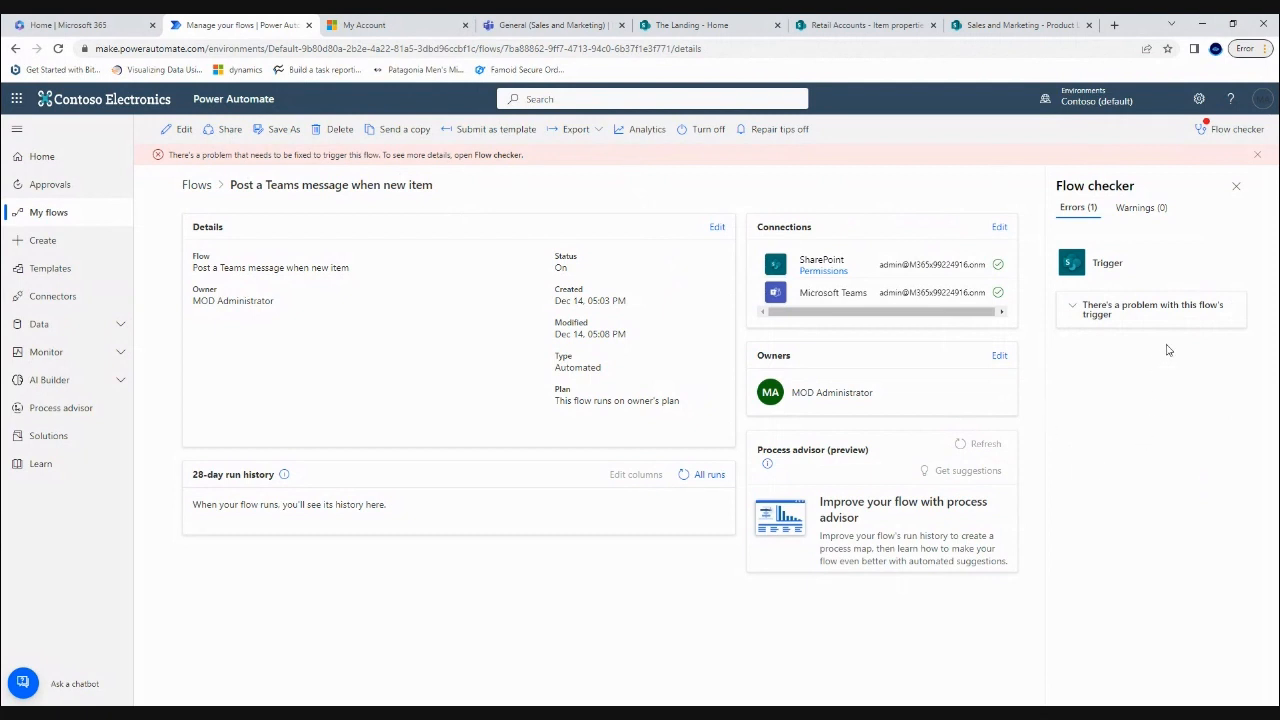
pyautogui.click(1072, 308)
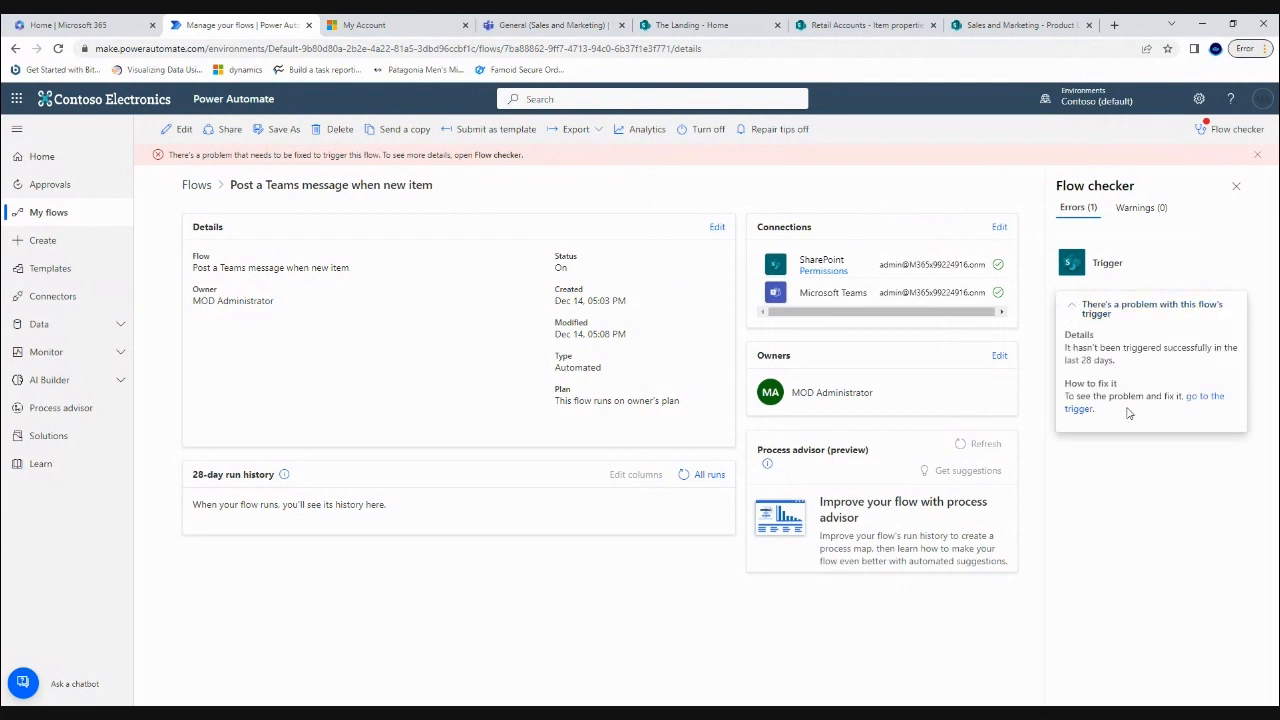
pyautogui.click(1206, 400)
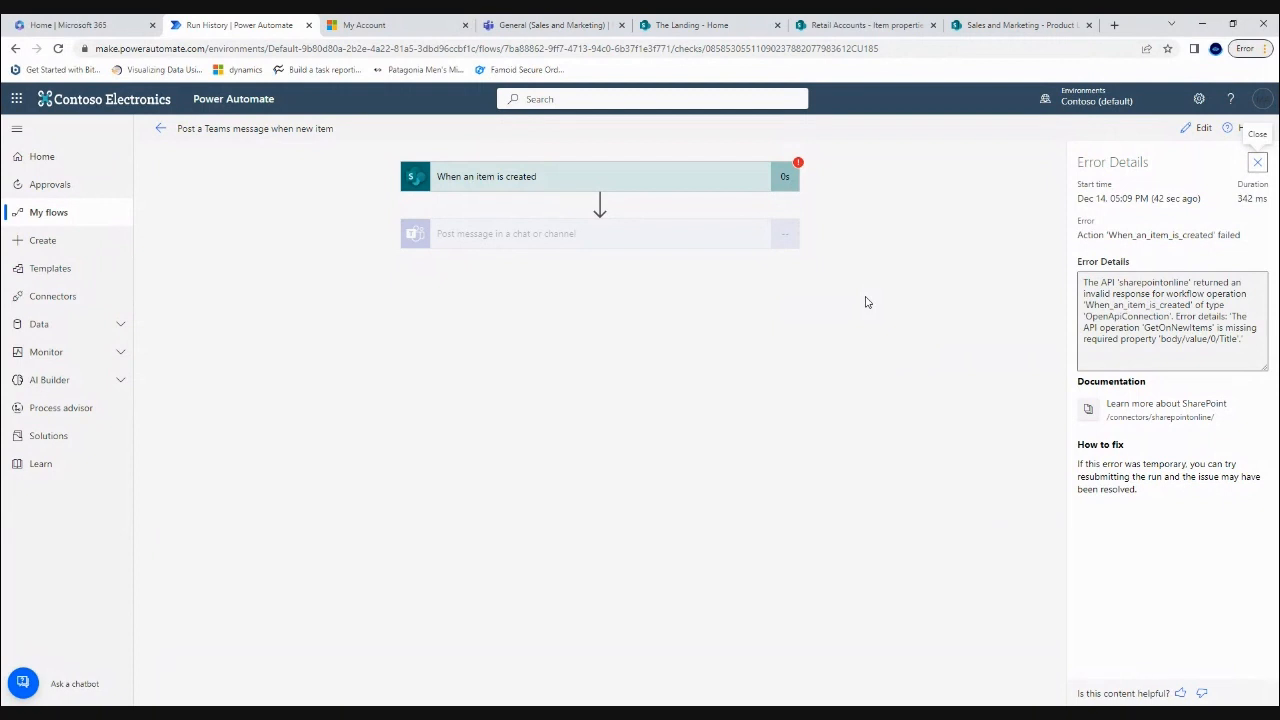
pyautogui.doubleClick(1229, 340)
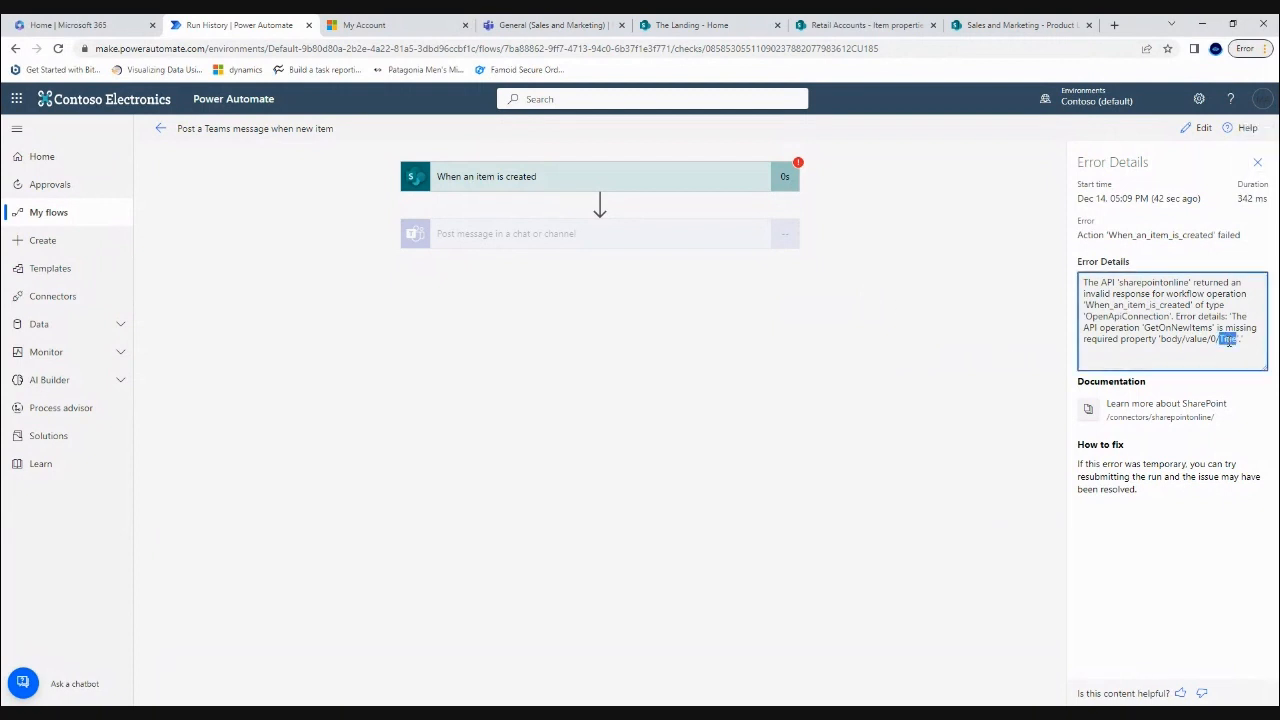
pyautogui.click(1257, 162)
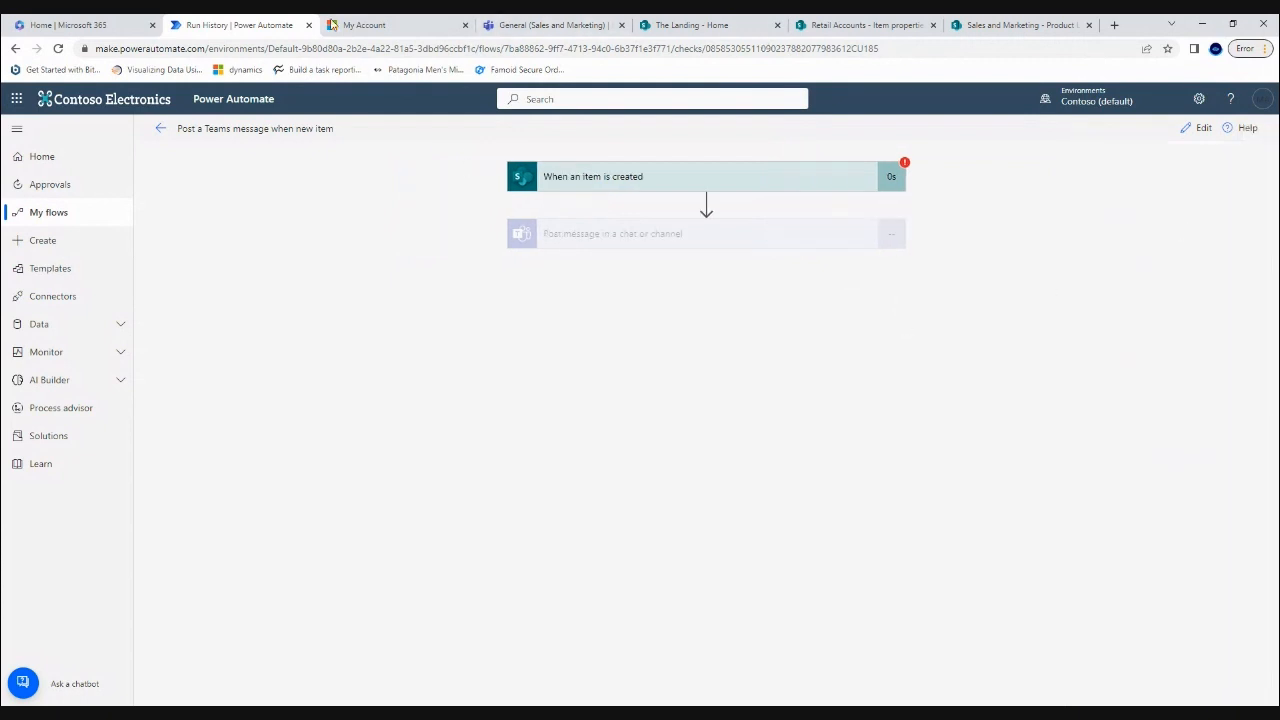
# Compare the columns of the Sales and Marketing Product List with those of the Retail Accounts list in SharePoint.
pyautogui.click(1010, 25)
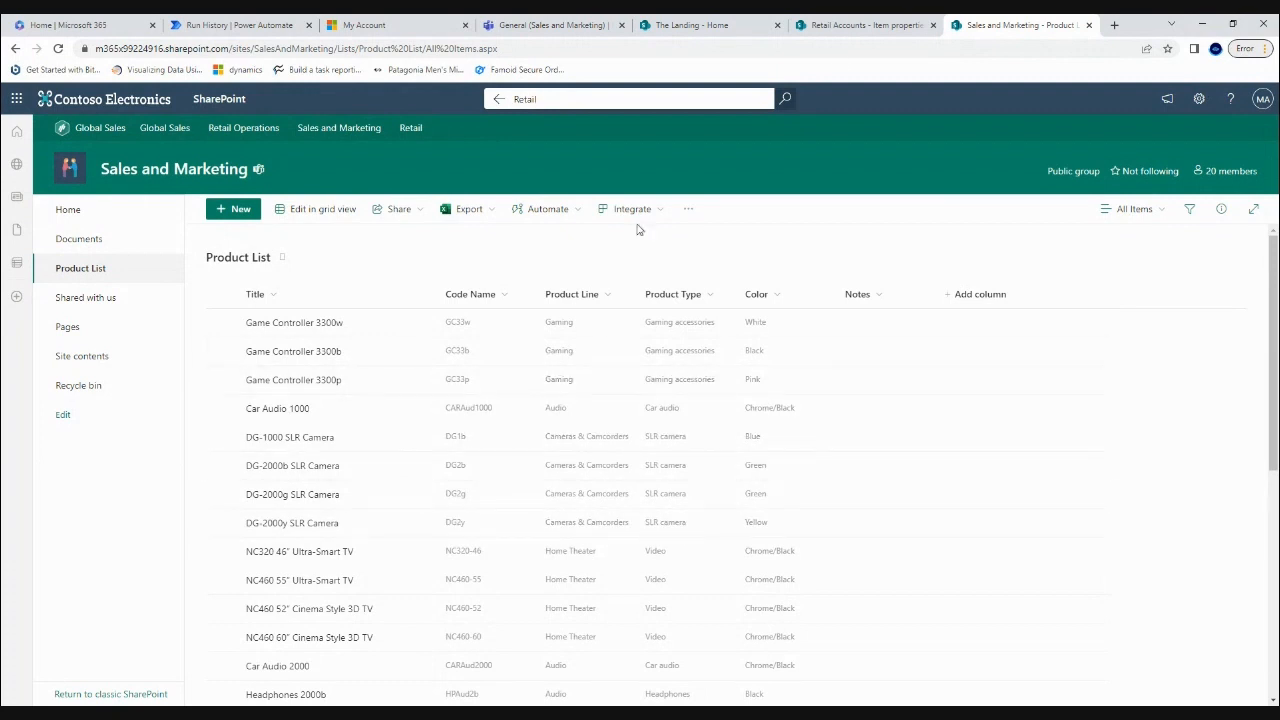
pyautogui.click(860, 25)
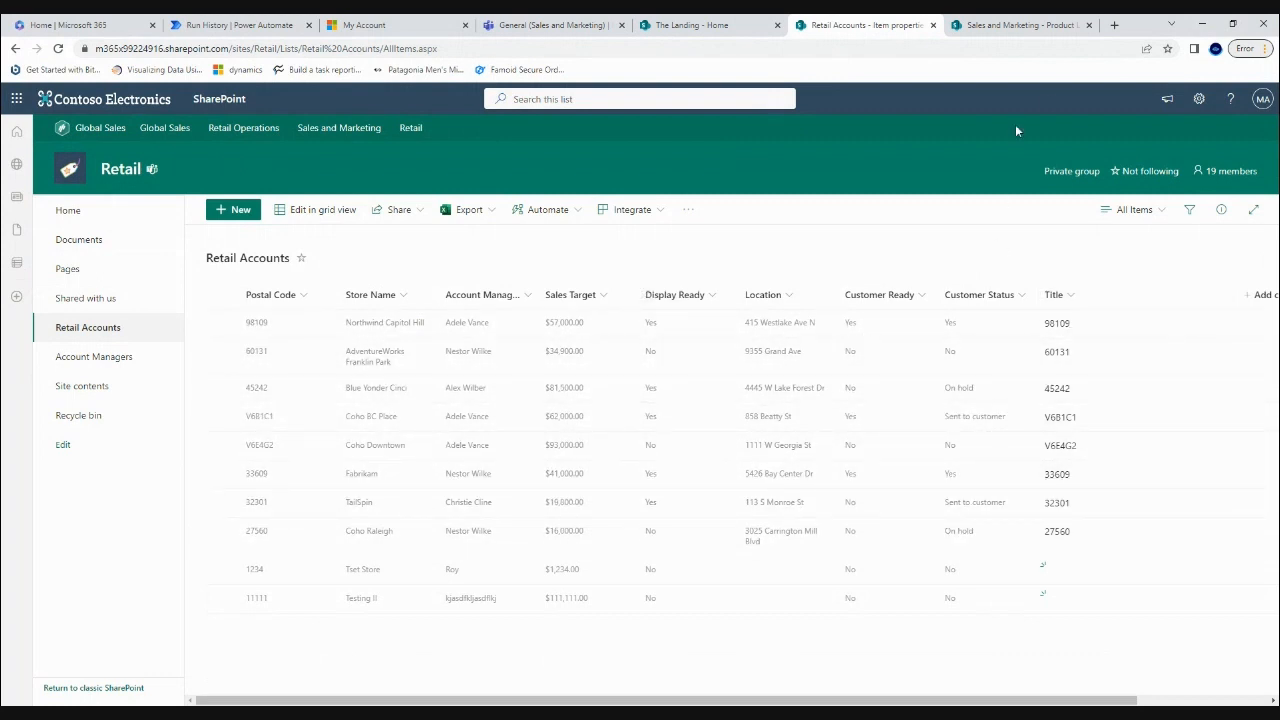
# Open the Account Managers list, then edit the flow in Power Automate to trigger on that Retail list and save it.
pyautogui.click(108, 361)
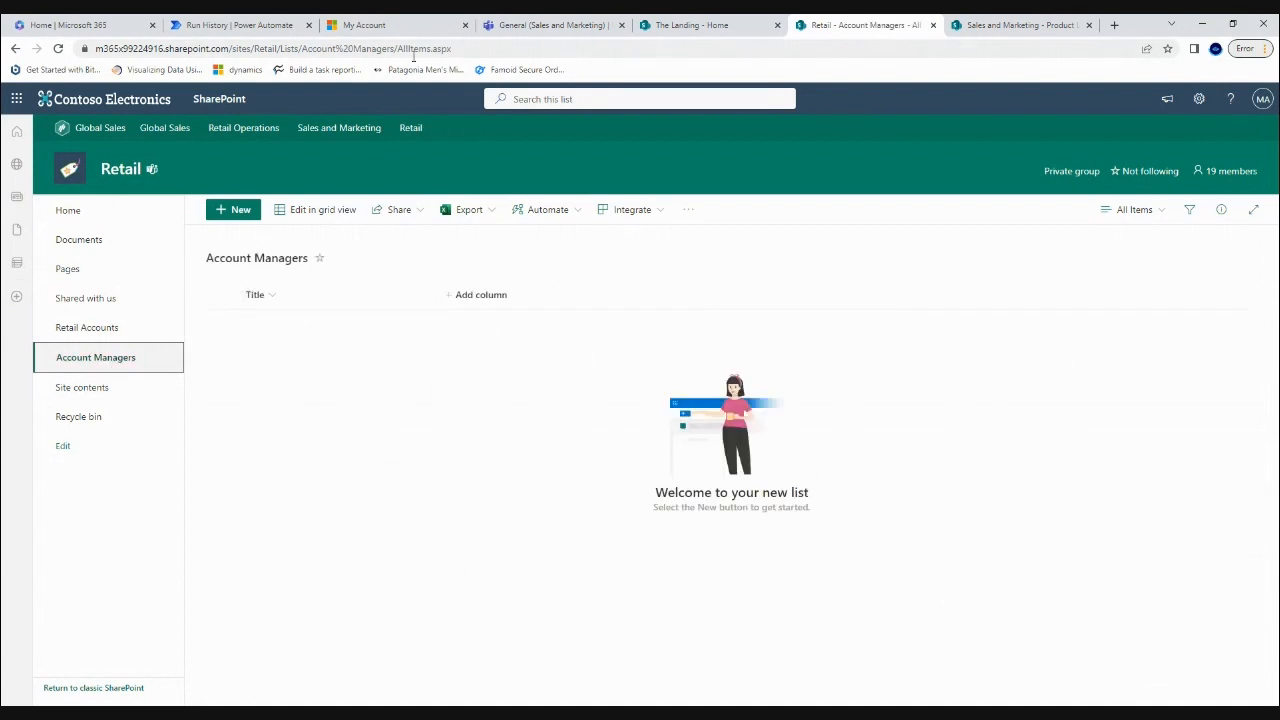
pyautogui.click(230, 25)
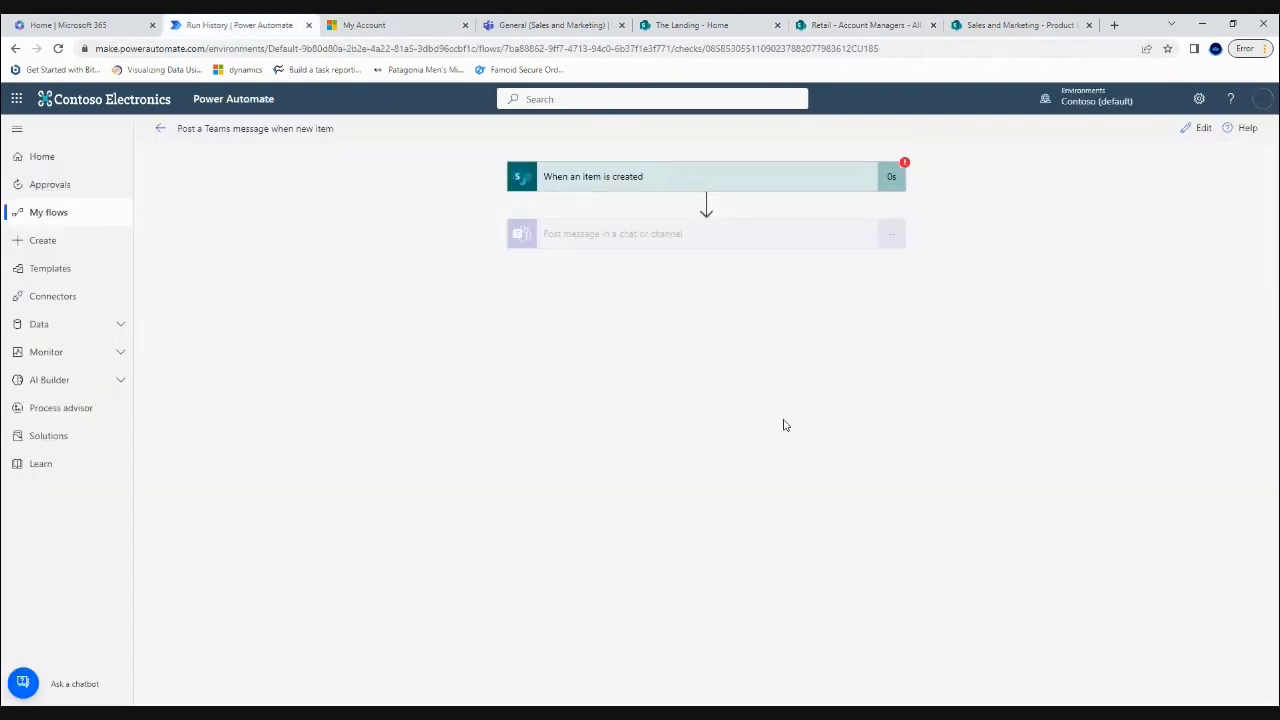
pyautogui.click(1200, 128)
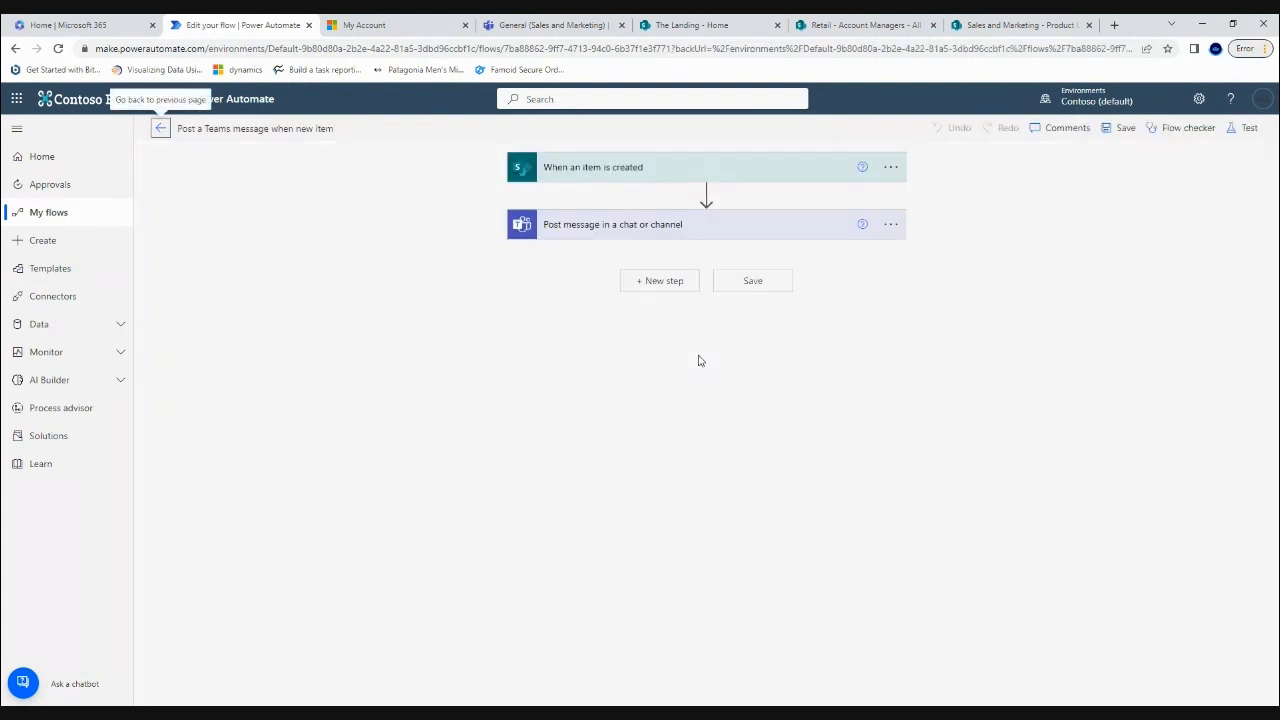
pyautogui.click(637, 178)
pyautogui.click(788, 222)
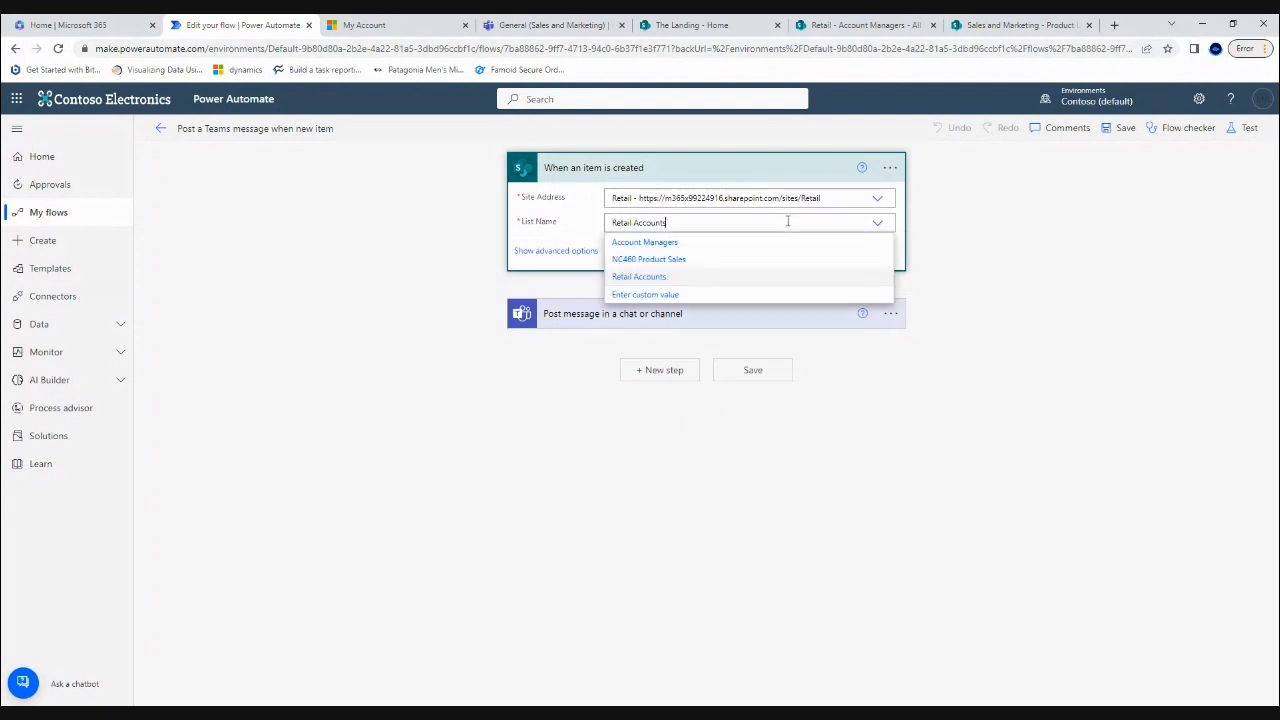
pyautogui.click(706, 243)
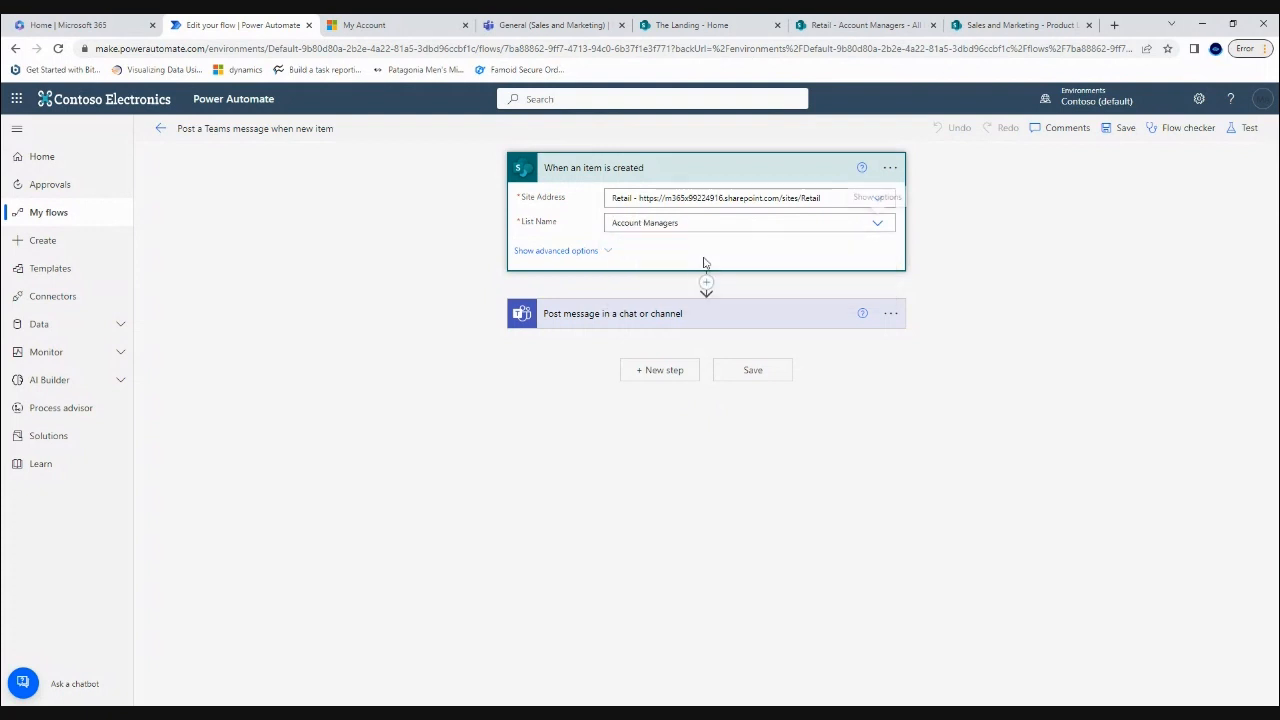
pyautogui.click(650, 318)
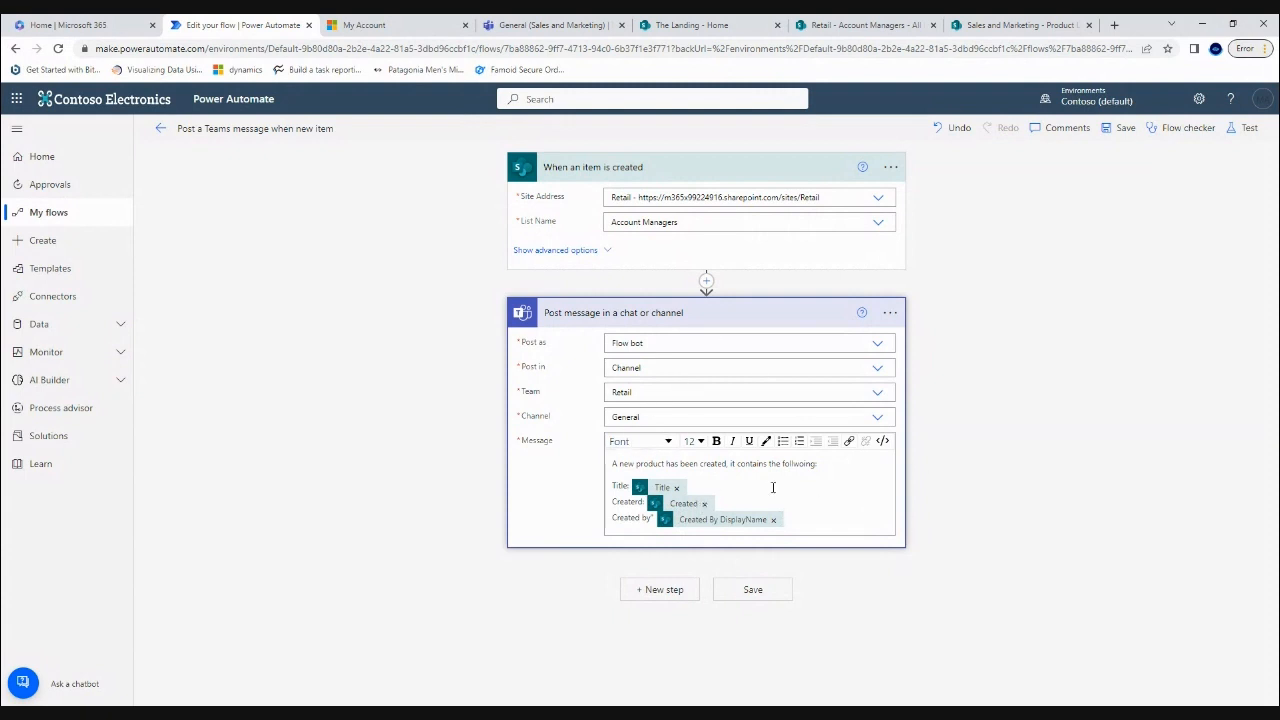
pyautogui.click(1121, 128)
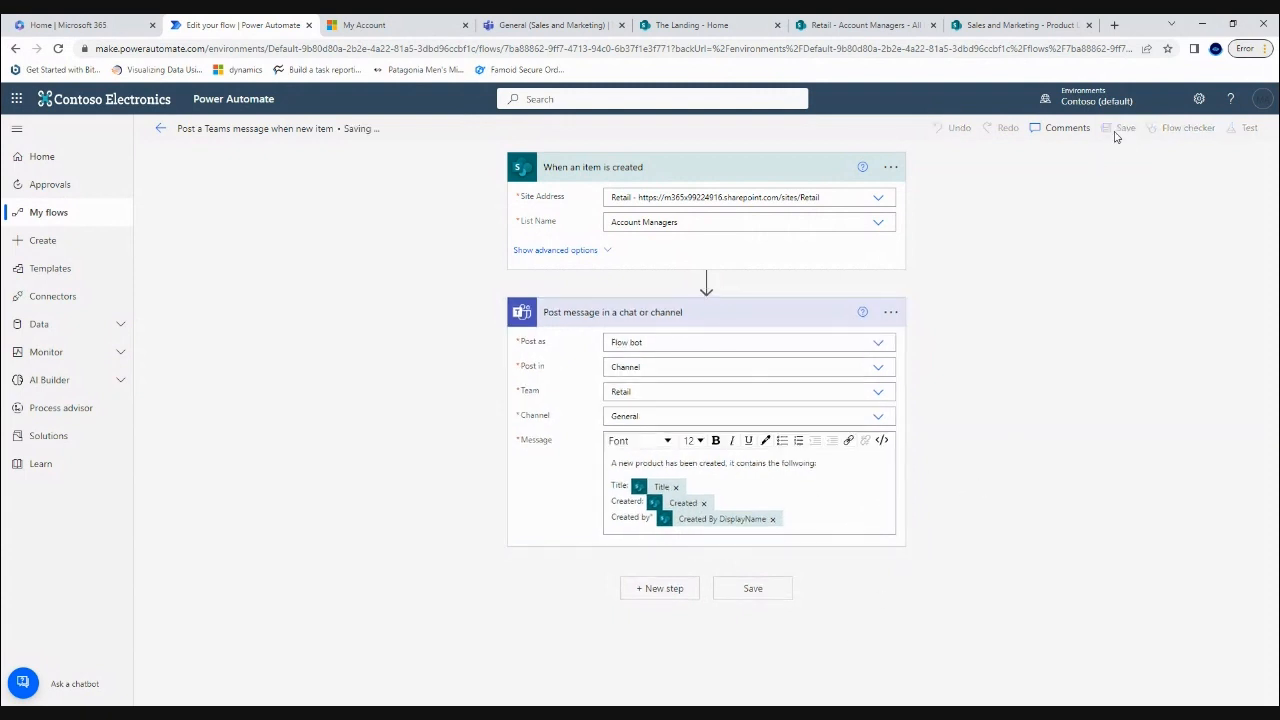
# Create an item in the SharePoint Account Managers list with a person's full name as the title, checking that the flow has saved.
pyautogui.click(862, 25)
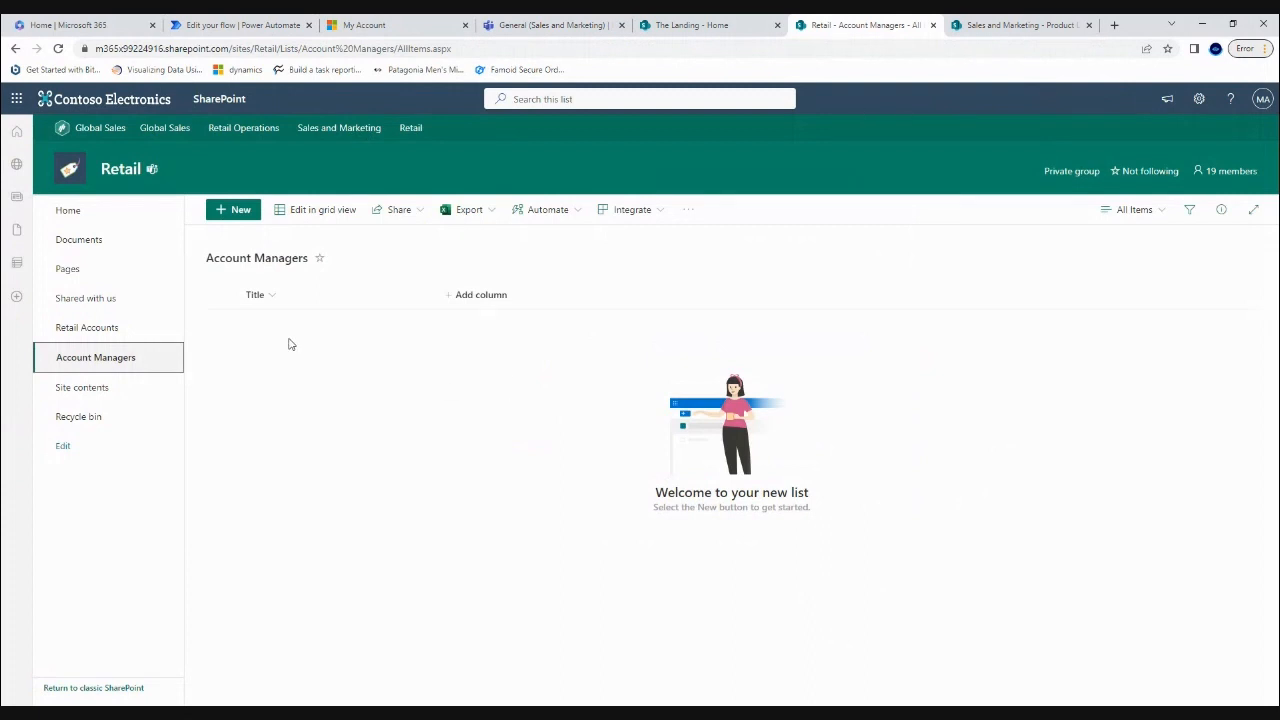
pyautogui.click(237, 210)
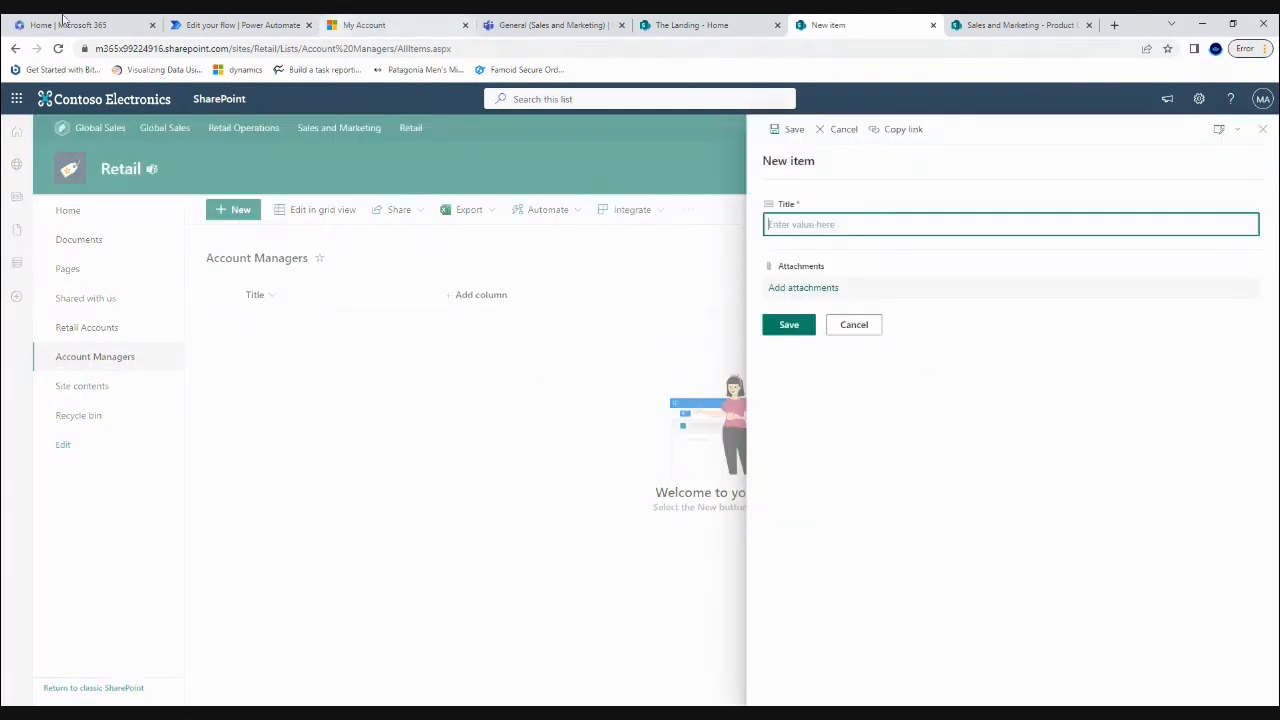
pyautogui.click(240, 25)
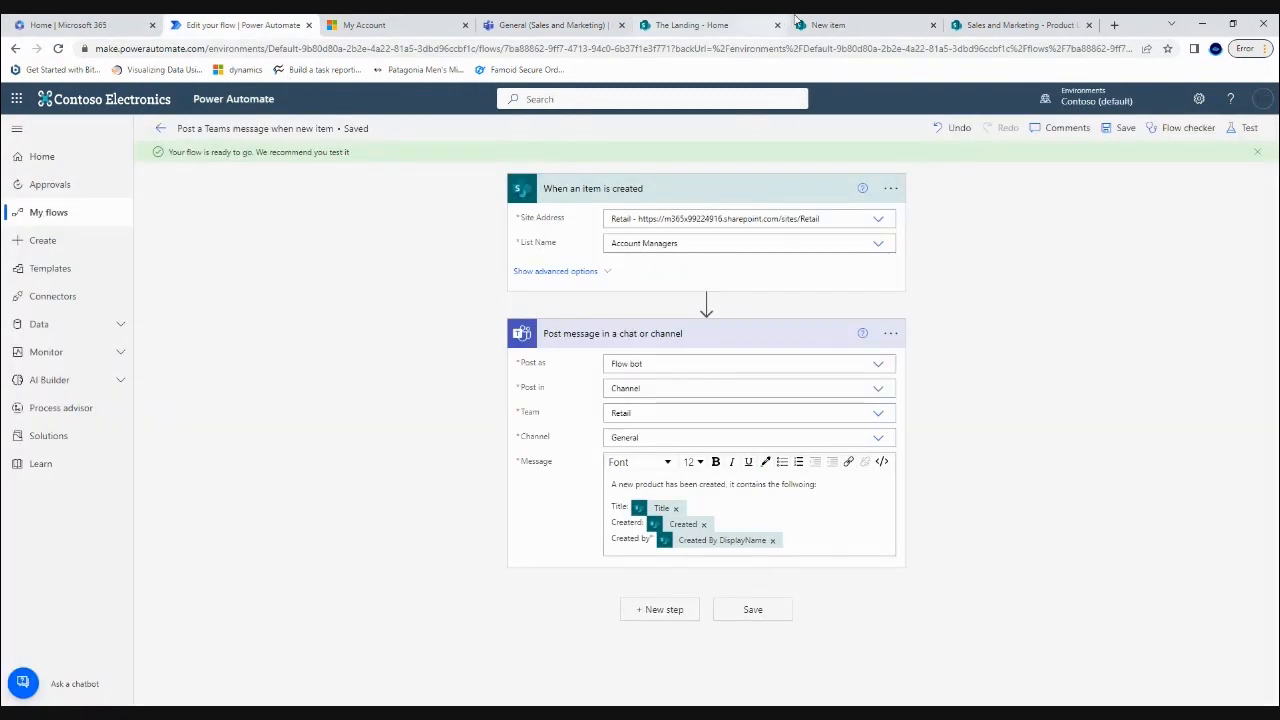
pyautogui.click(840, 26)
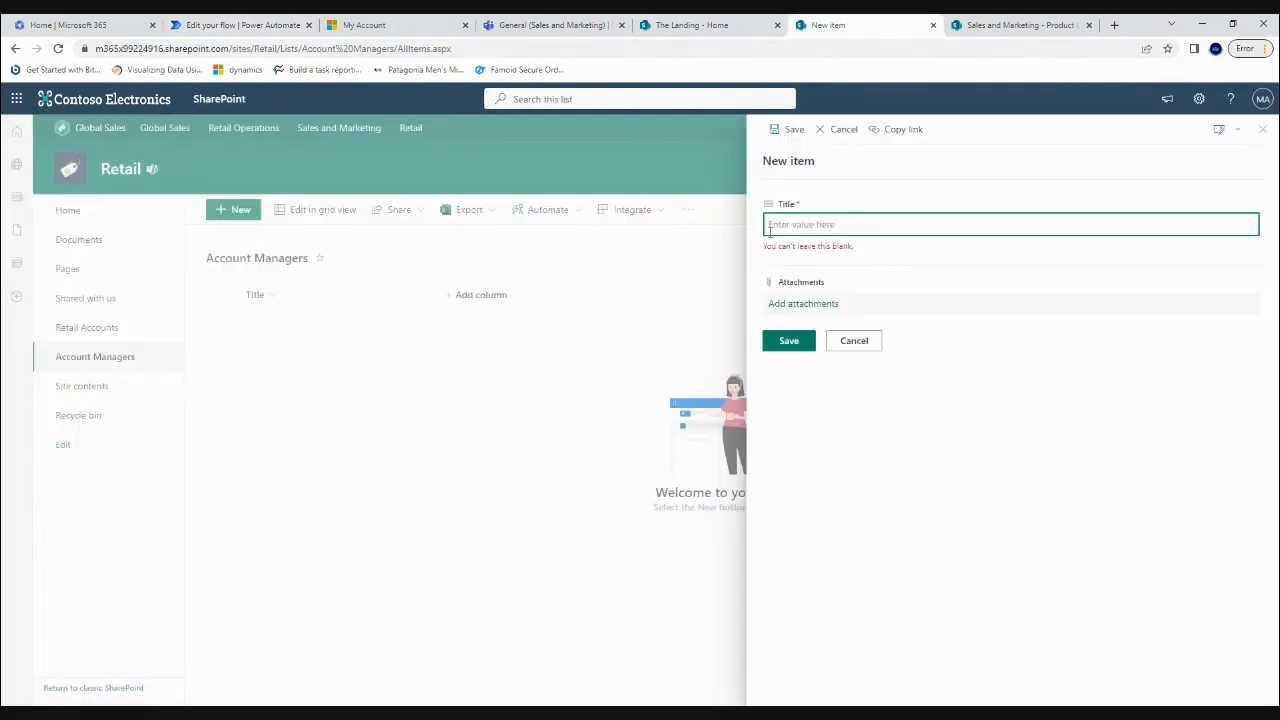
pyautogui.write('W')
pyautogui.click(1105, 350)
pyautogui.click(788, 325)
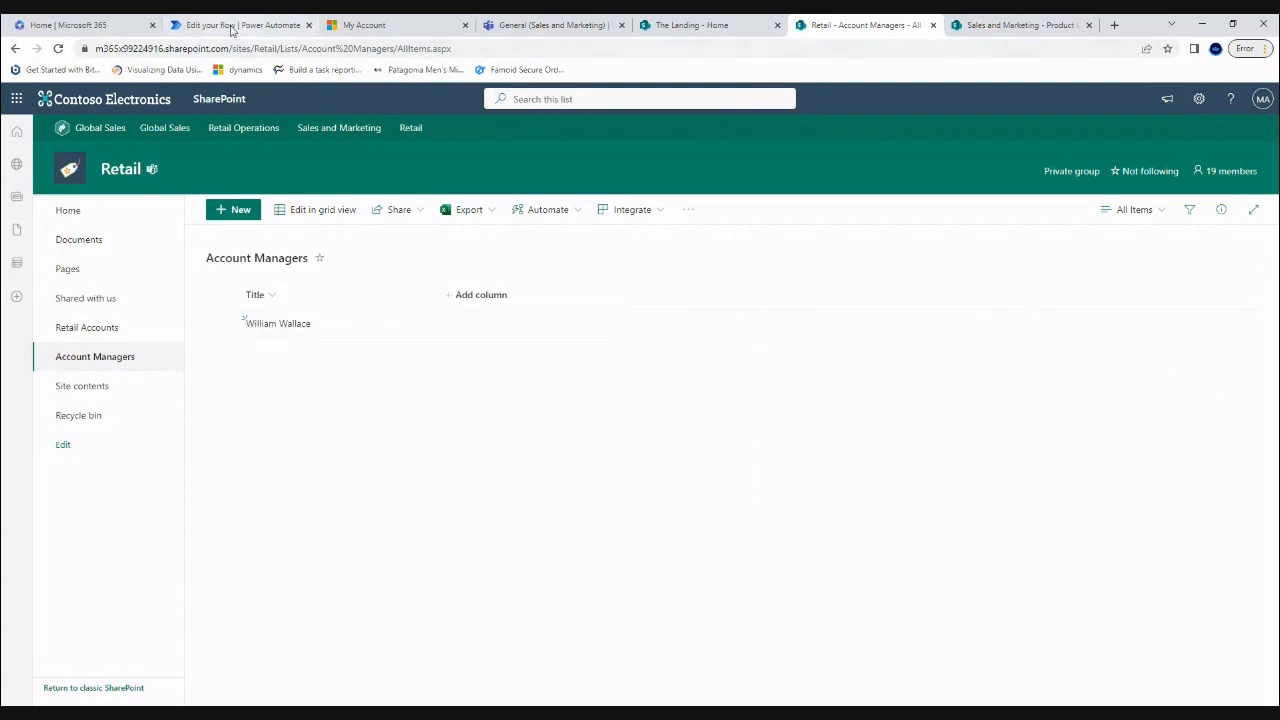
# Return to the flow's details page in Power Automate and refresh its run history to look for a run.
pyautogui.click(232, 26)
pyautogui.click(160, 128)
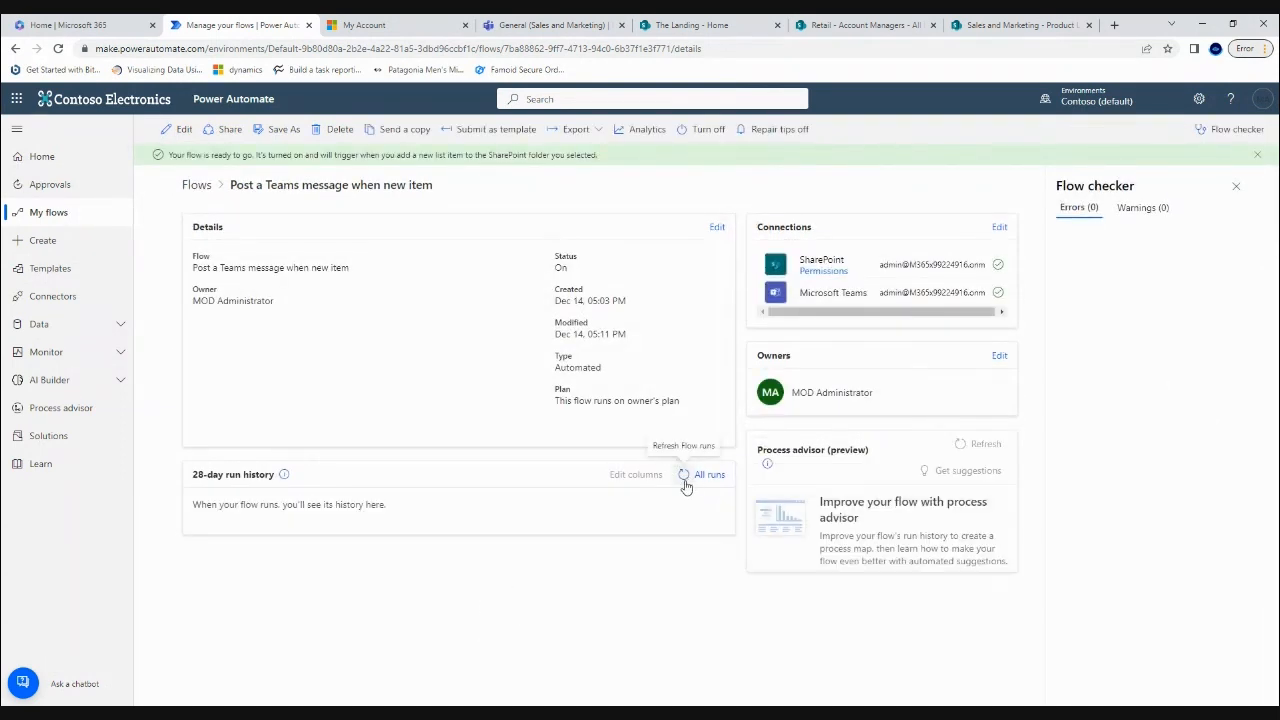
pyautogui.click(684, 478)
pyautogui.click(684, 478)
pyautogui.click(684, 478)
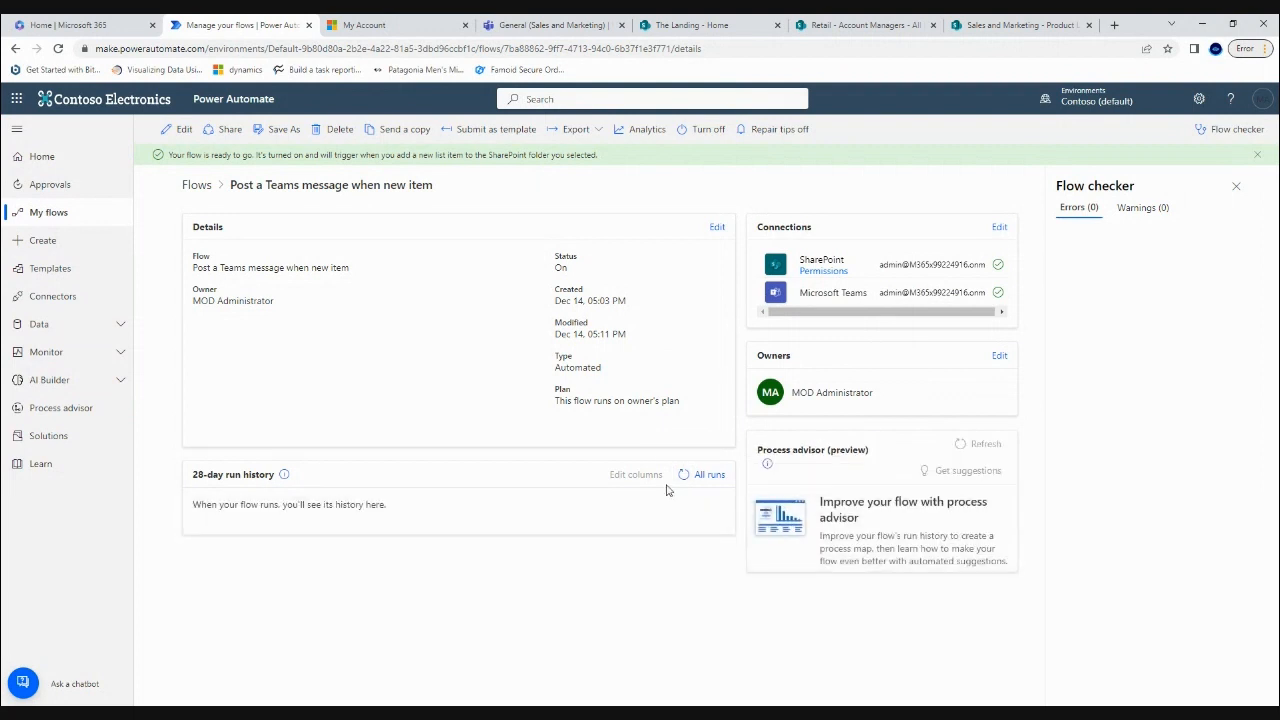
pyautogui.click(685, 478)
pyautogui.click(685, 478)
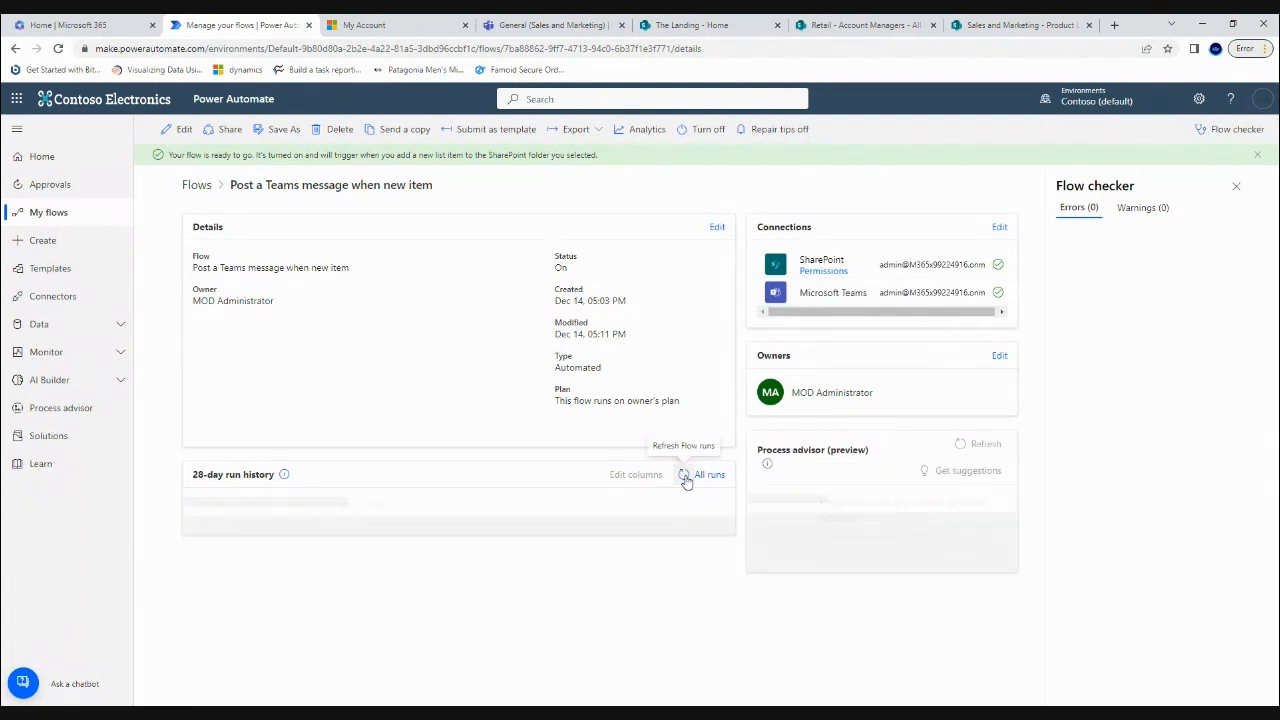
pyautogui.click(685, 478)
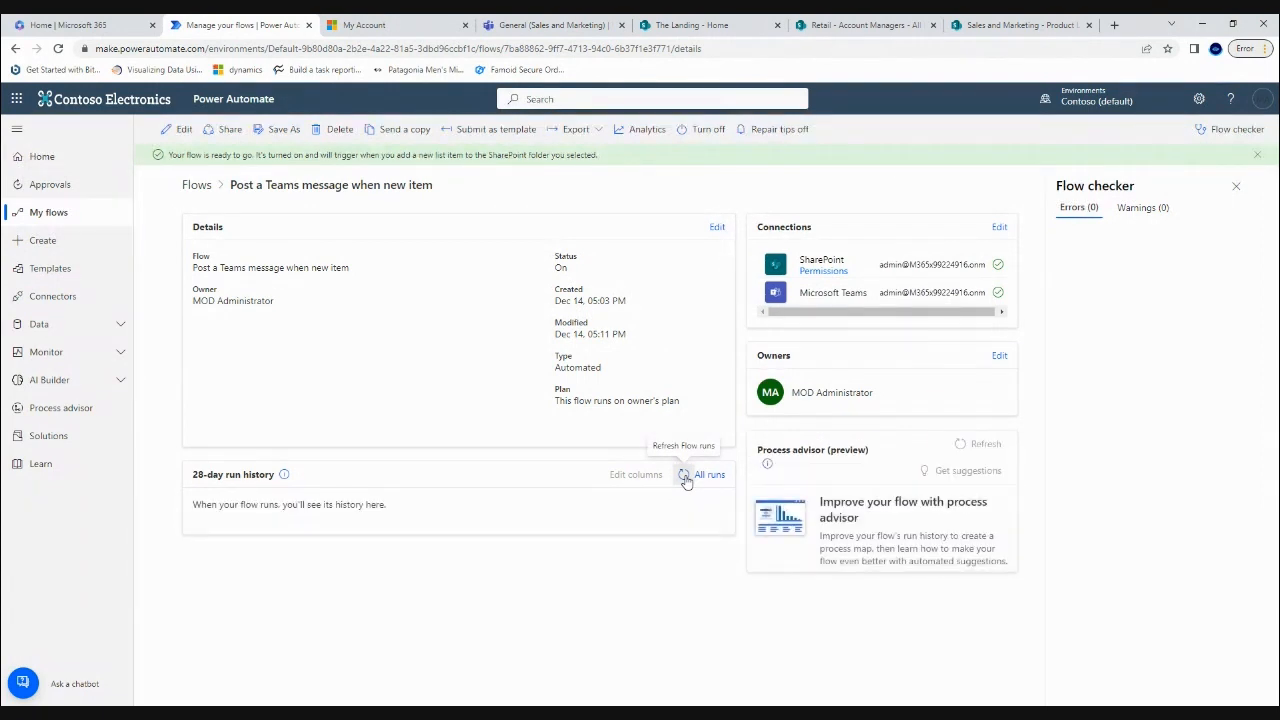
pyautogui.click(685, 477)
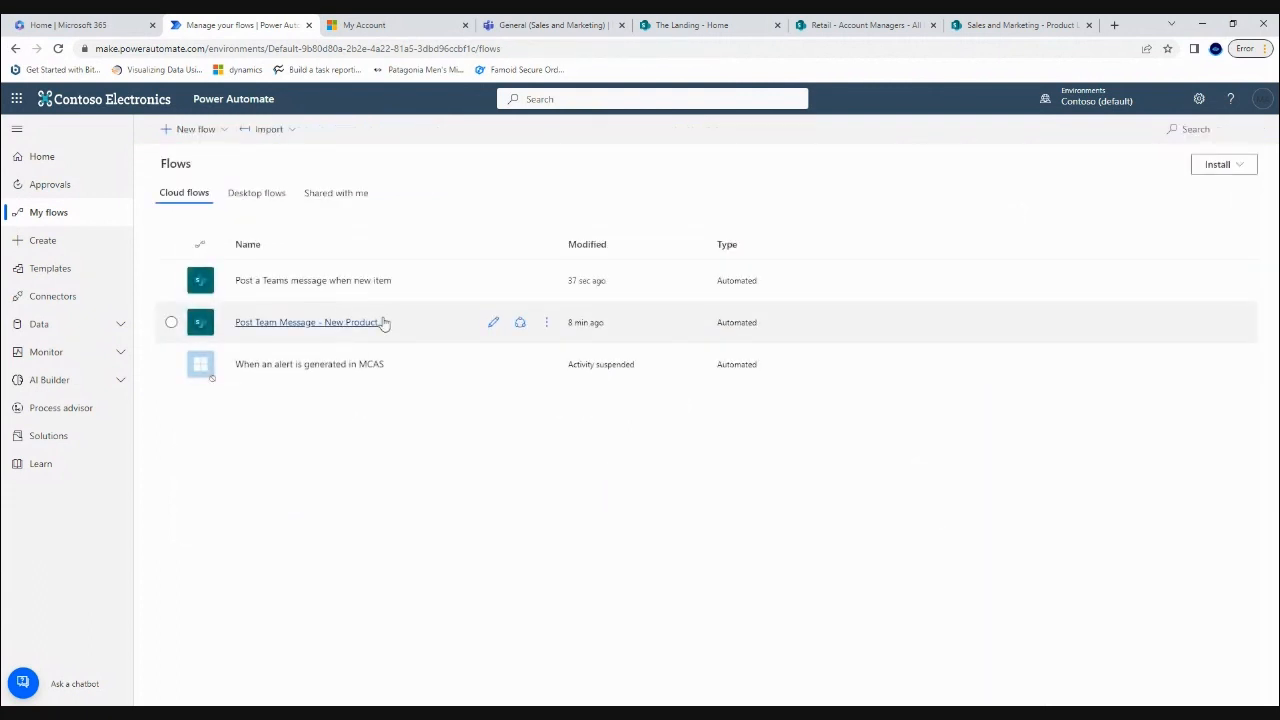
# Reopen "Post a Teams message when new item" from the flows list and recheck its 28-day run history.
pyautogui.click(497, 282)
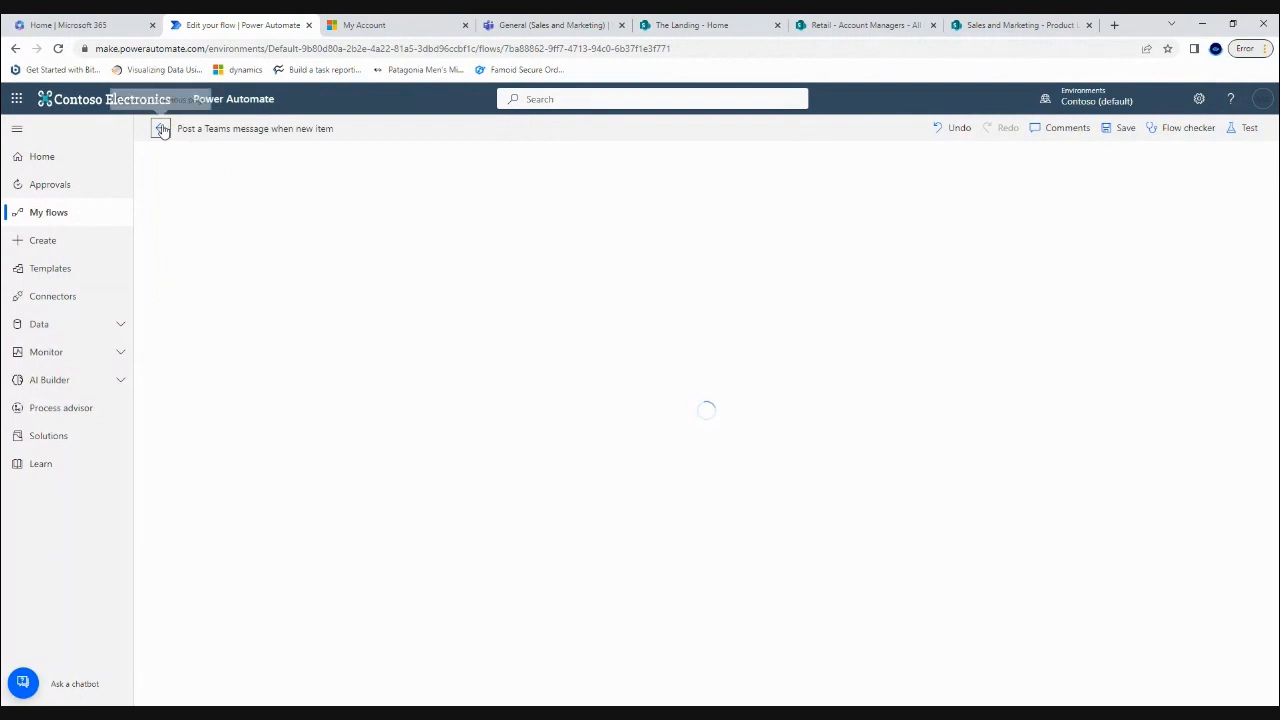
pyautogui.click(161, 129)
pyautogui.click(706, 166)
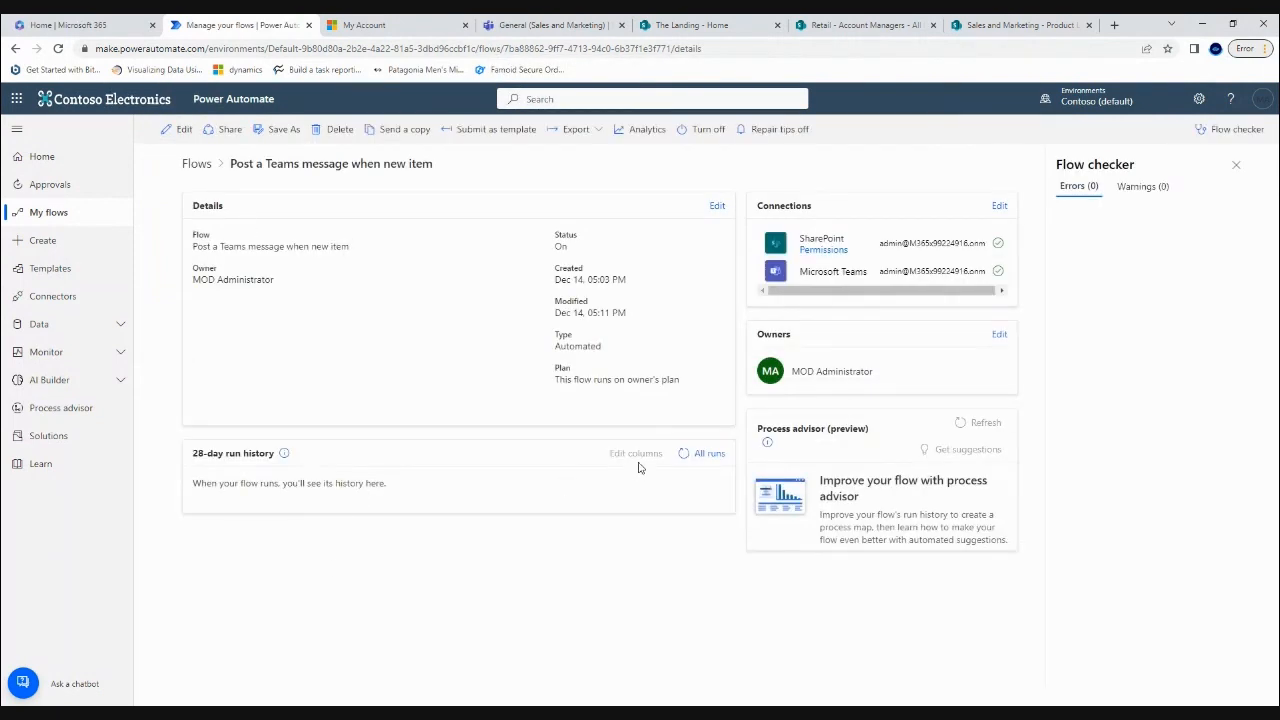
pyautogui.click(686, 457)
pyautogui.click(684, 457)
pyautogui.click(680, 457)
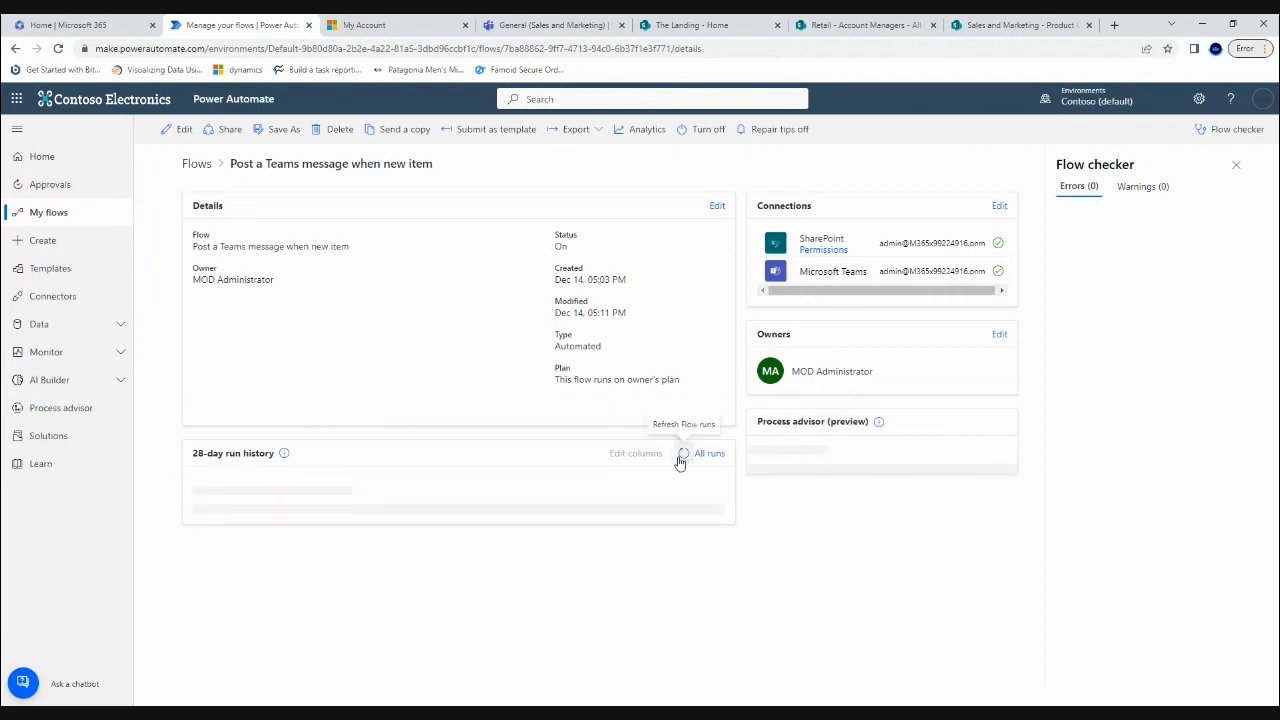
pyautogui.click(685, 462)
pyautogui.click(684, 462)
pyautogui.click(683, 463)
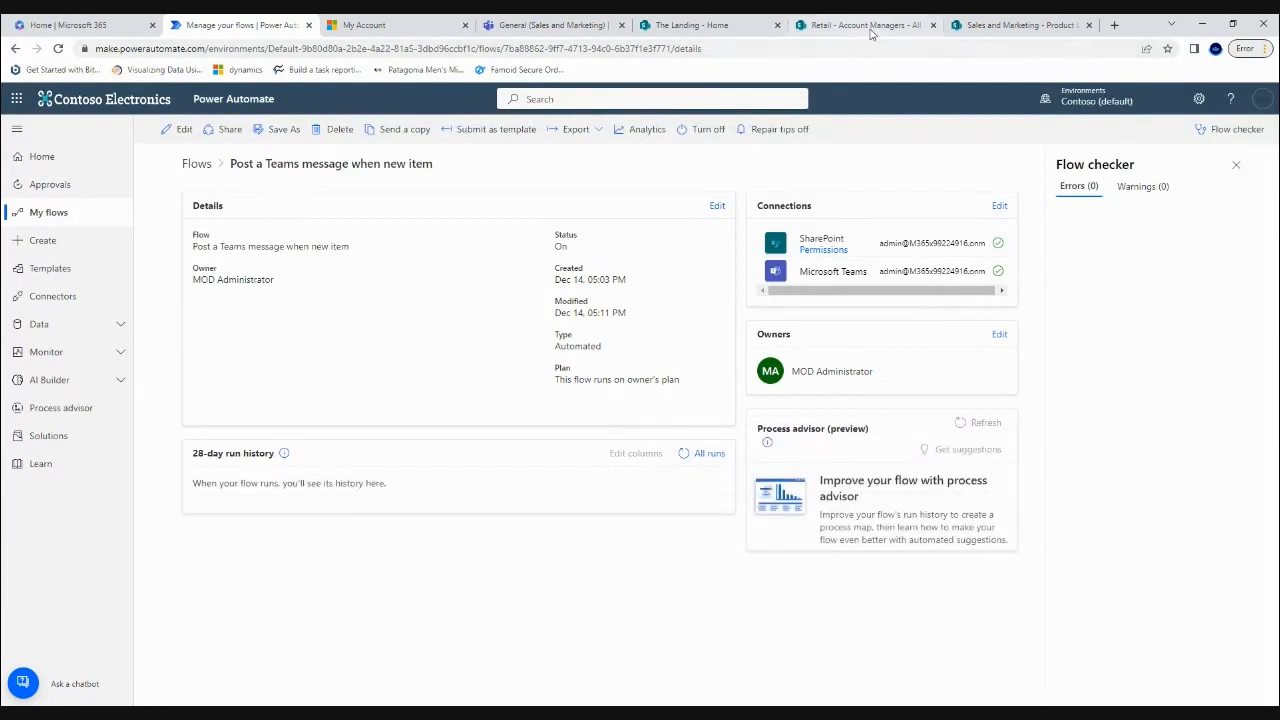
# Switch to SharePoint and add a second item titled "This is a test" to the Account Managers list.
pyautogui.click(866, 25)
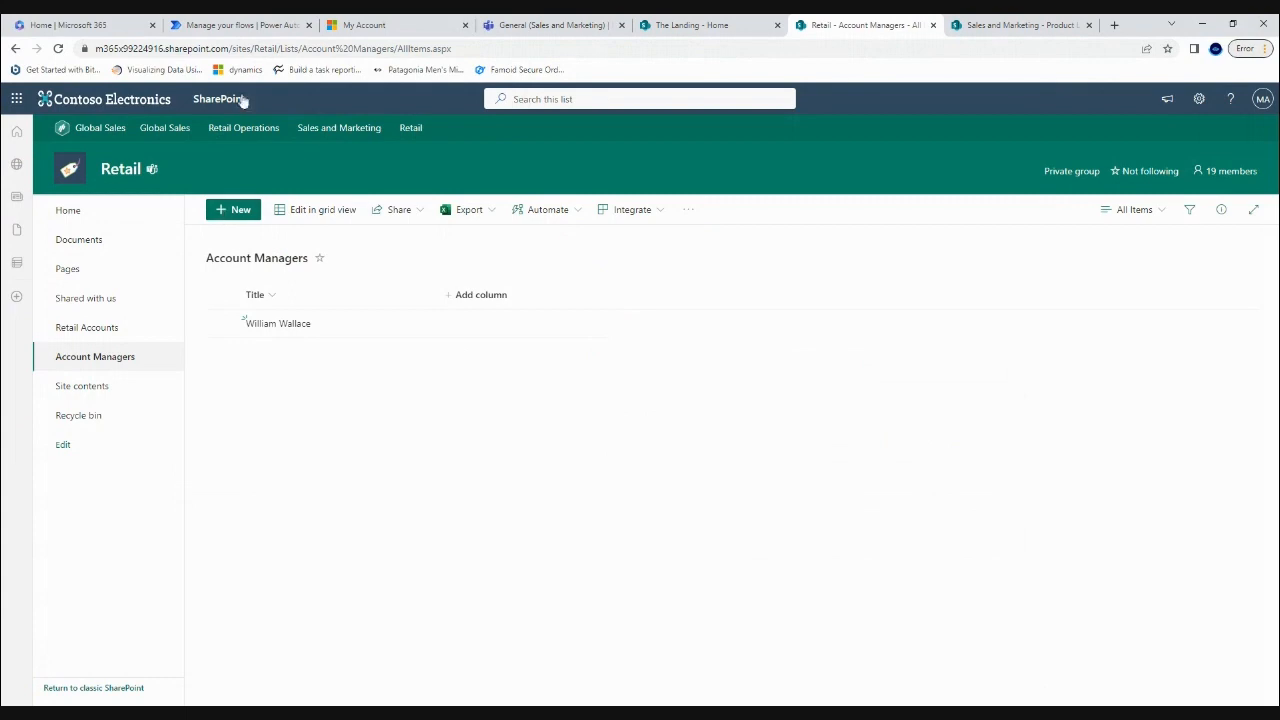
pyautogui.click(253, 28)
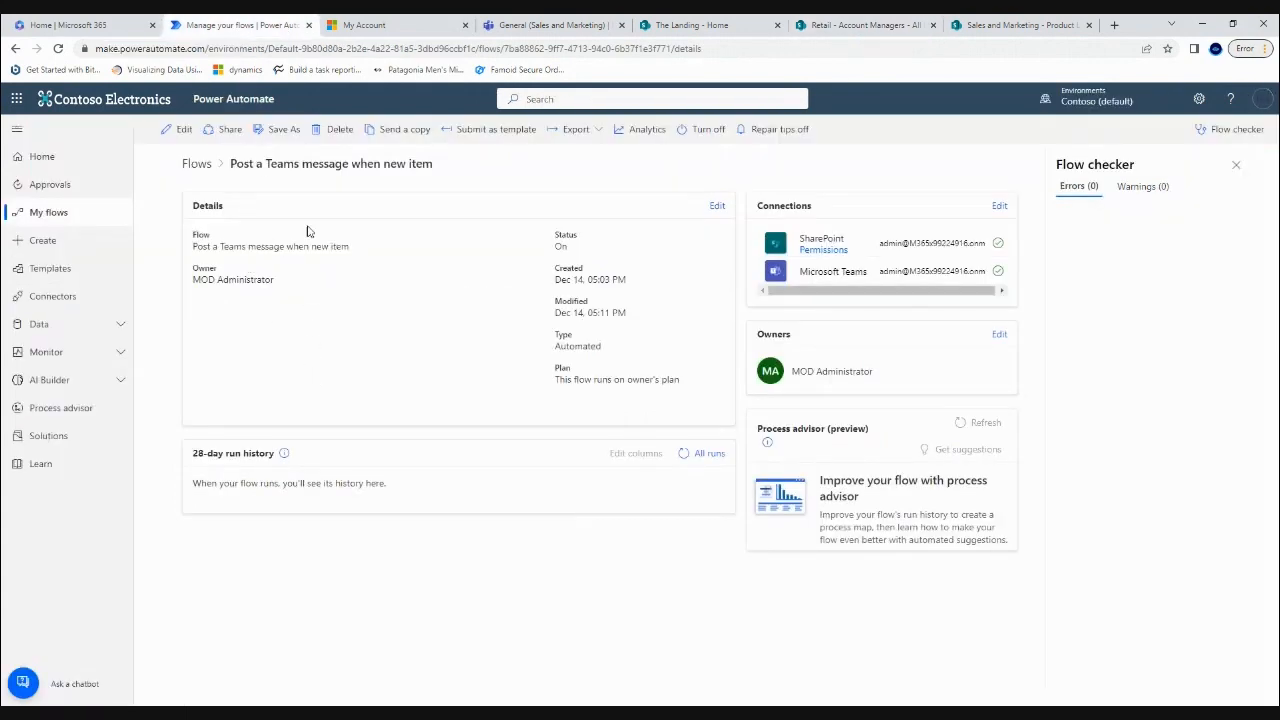
pyautogui.click(700, 25)
pyautogui.click(862, 25)
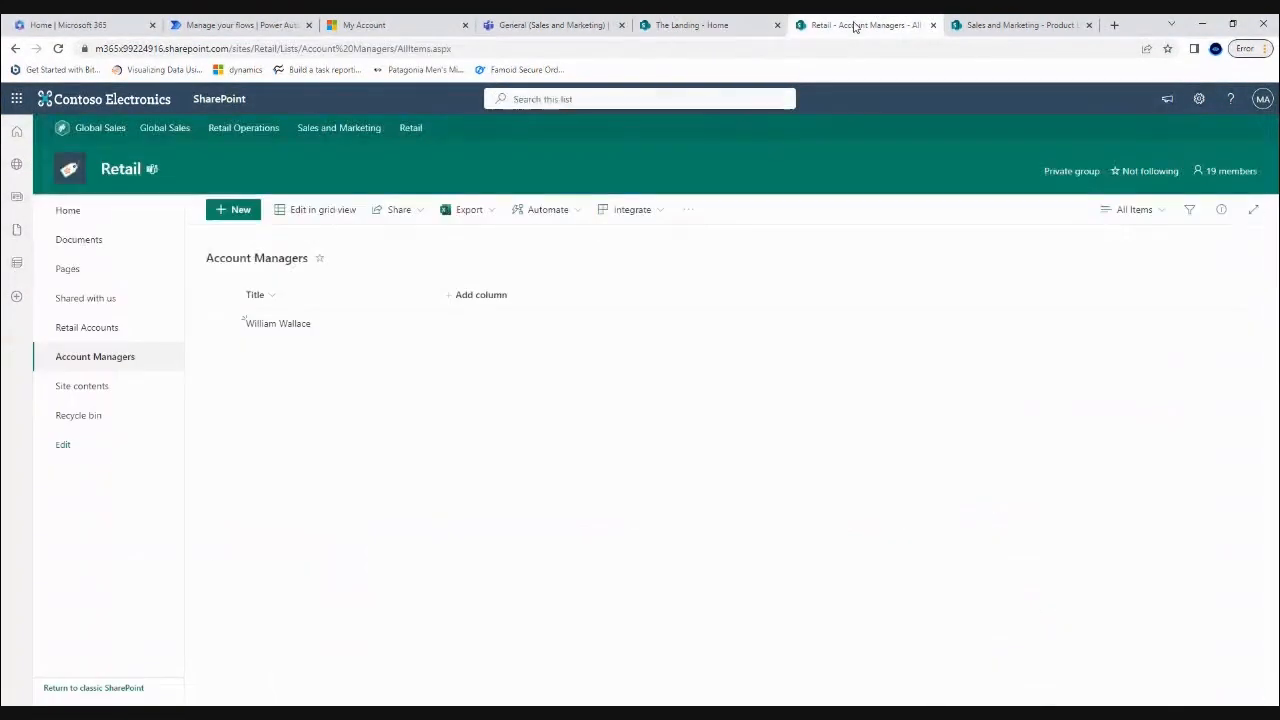
pyautogui.click(234, 210)
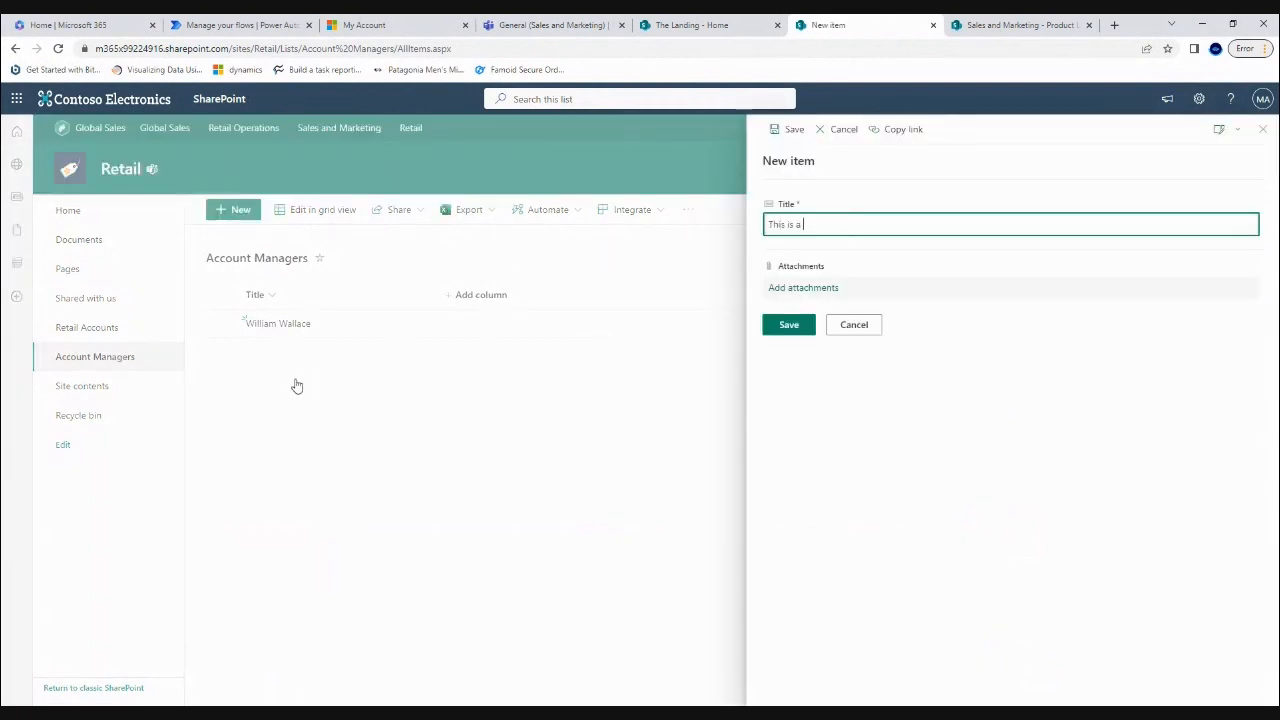
pyautogui.click(792, 328)
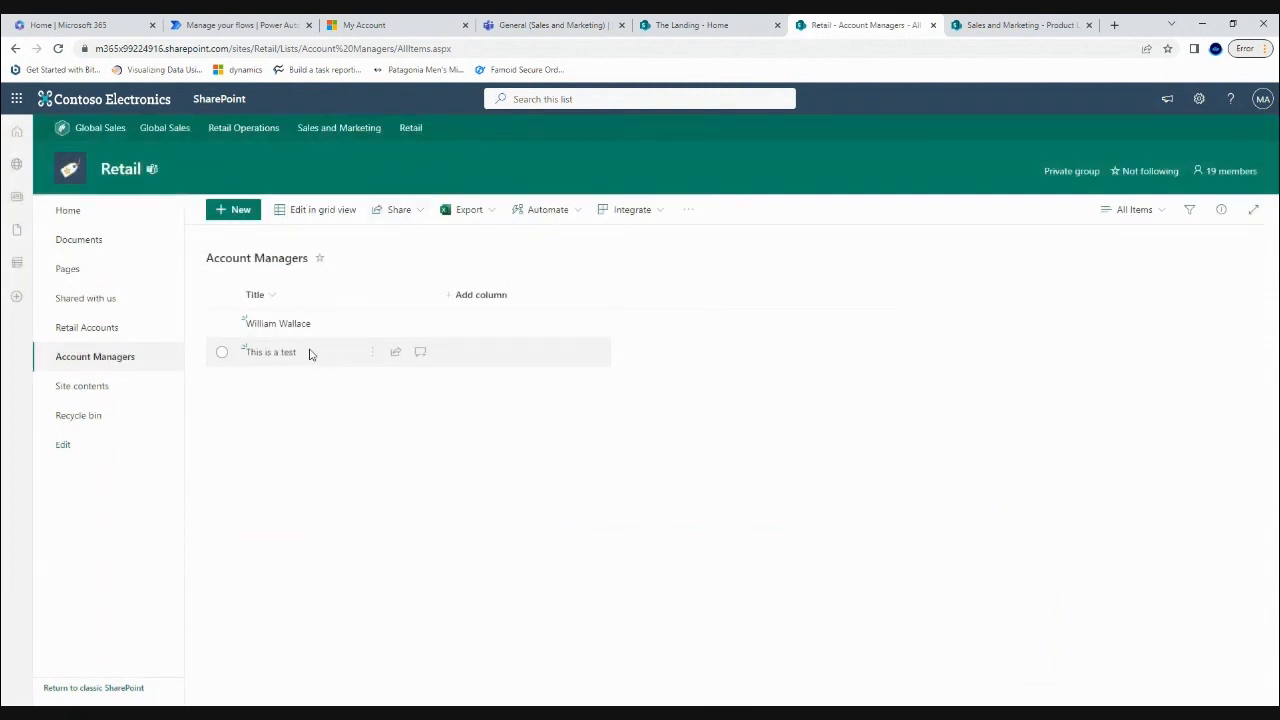
# Refresh the run history in Power Automate, open the listed run, and examine its "When an item is created" trigger.
pyautogui.click(233, 25)
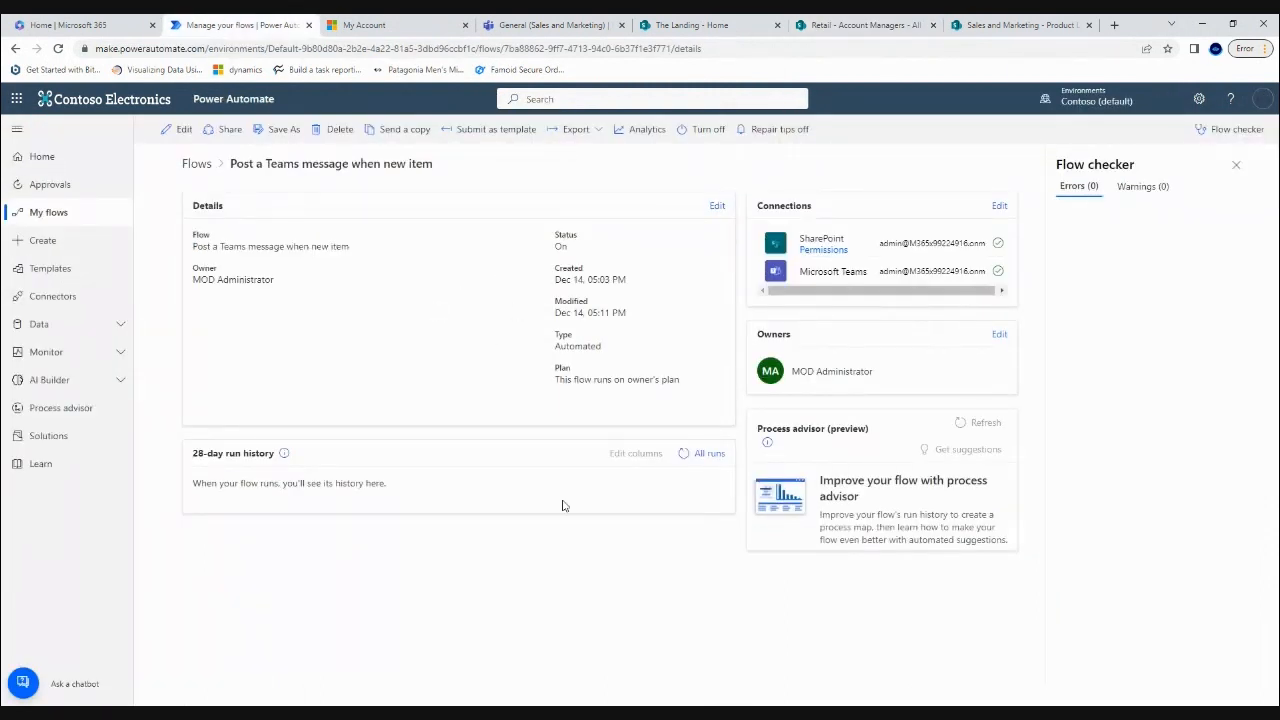
pyautogui.click(682, 455)
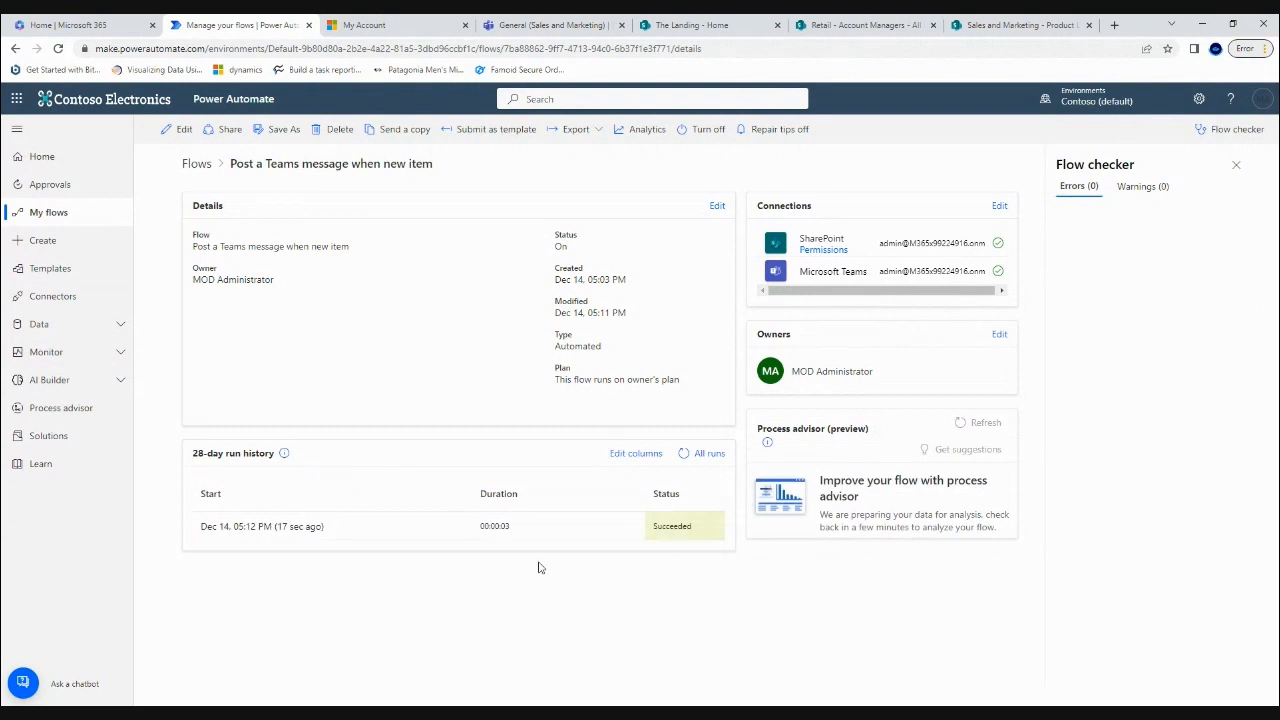
pyautogui.click(279, 528)
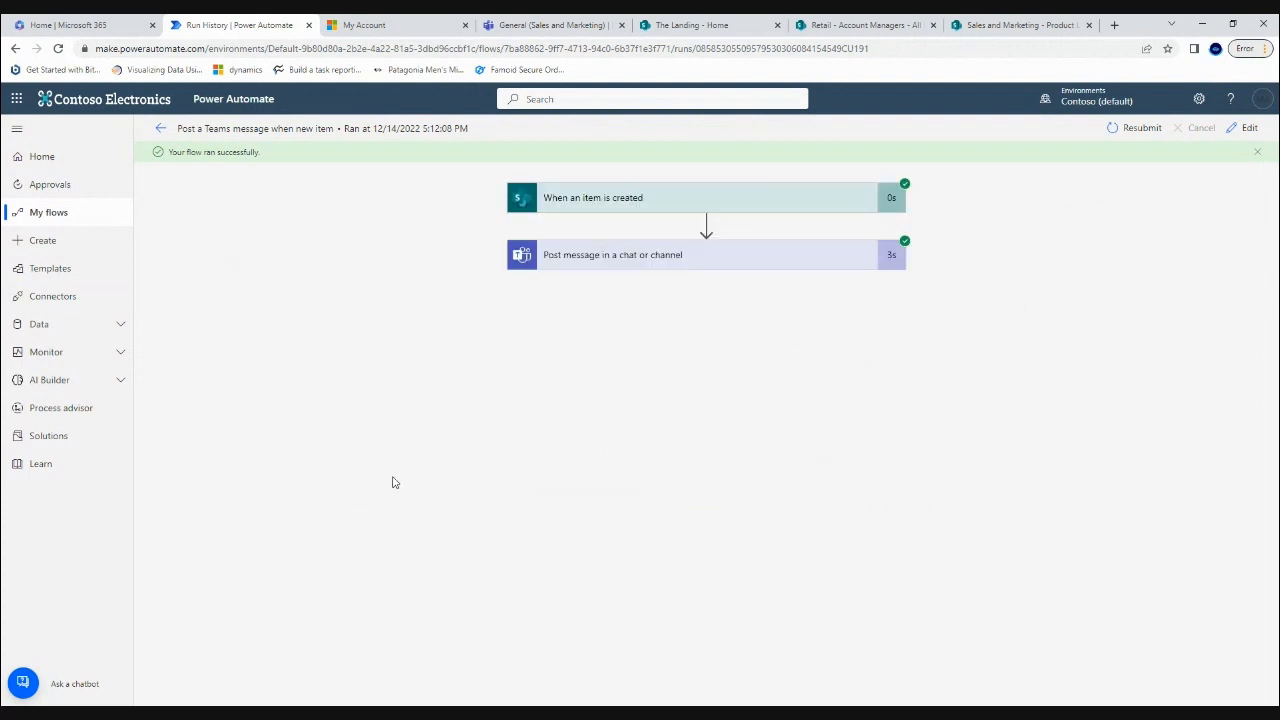
pyautogui.click(780, 203)
pyautogui.click(771, 206)
# Switch to Teams, open the Retail team's General channel, and expand the message posted for the first new item.
pyautogui.click(528, 27)
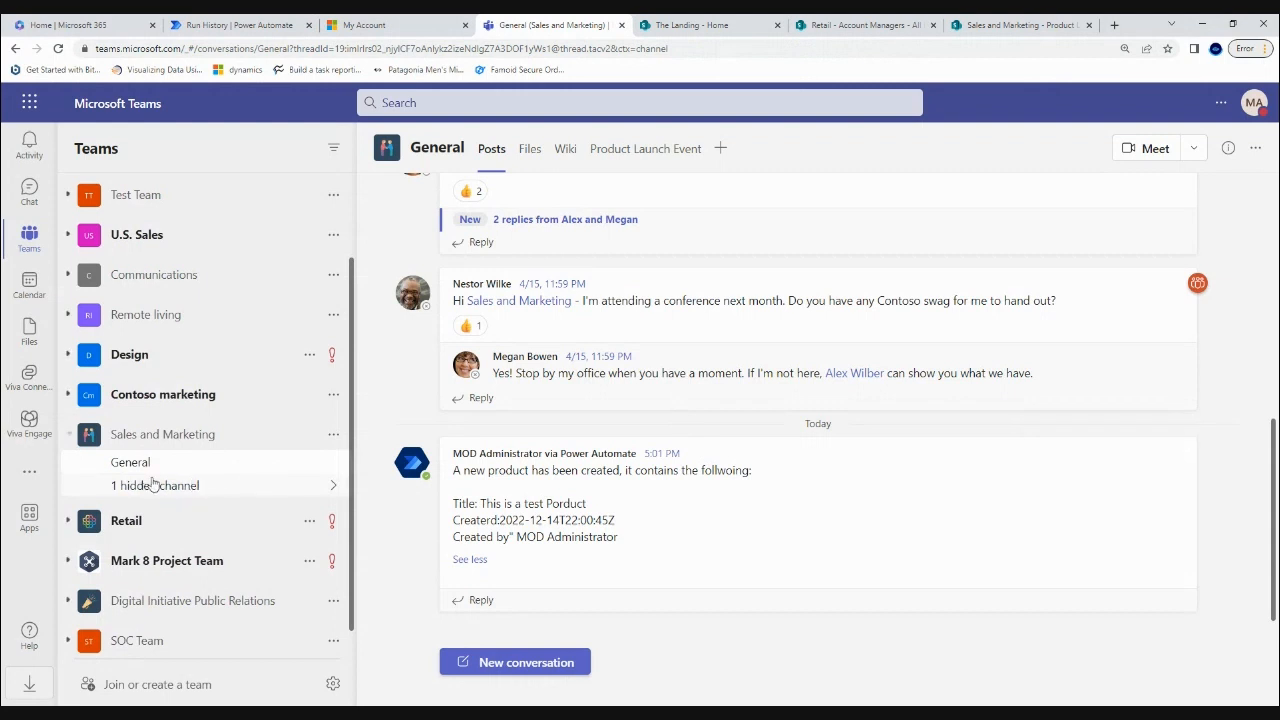
pyautogui.click(69, 438)
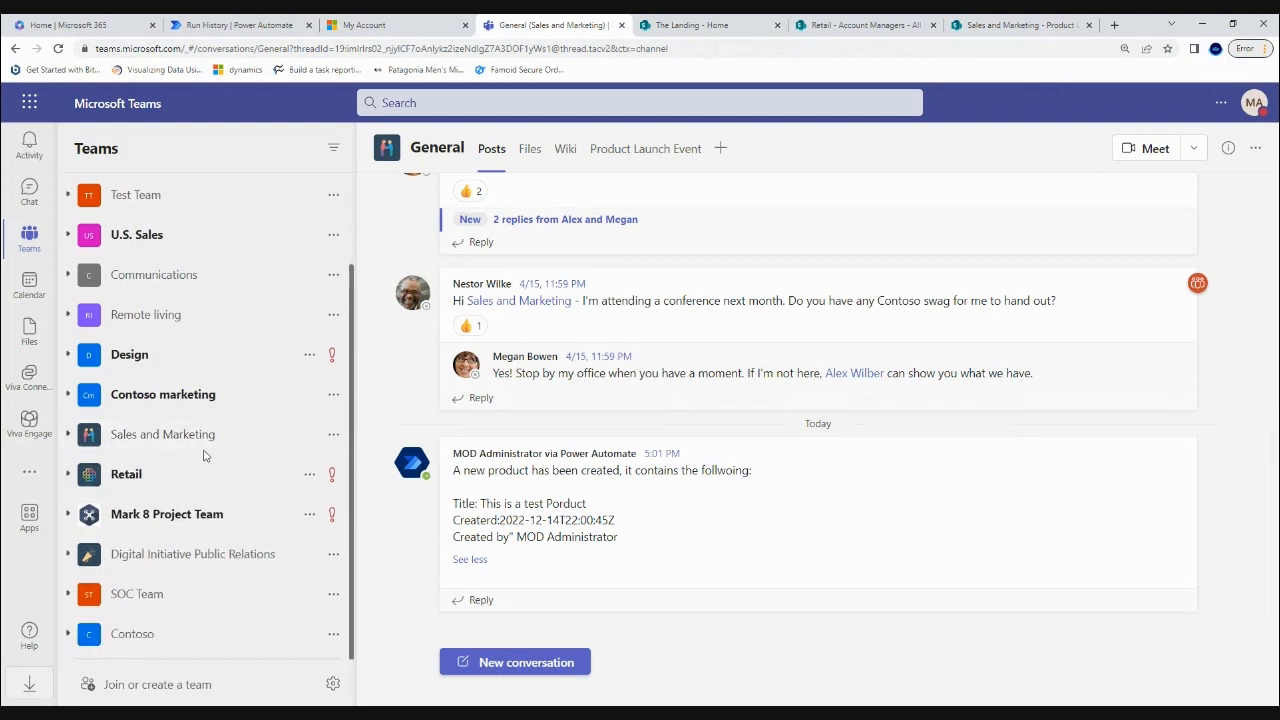
pyautogui.click(79, 478)
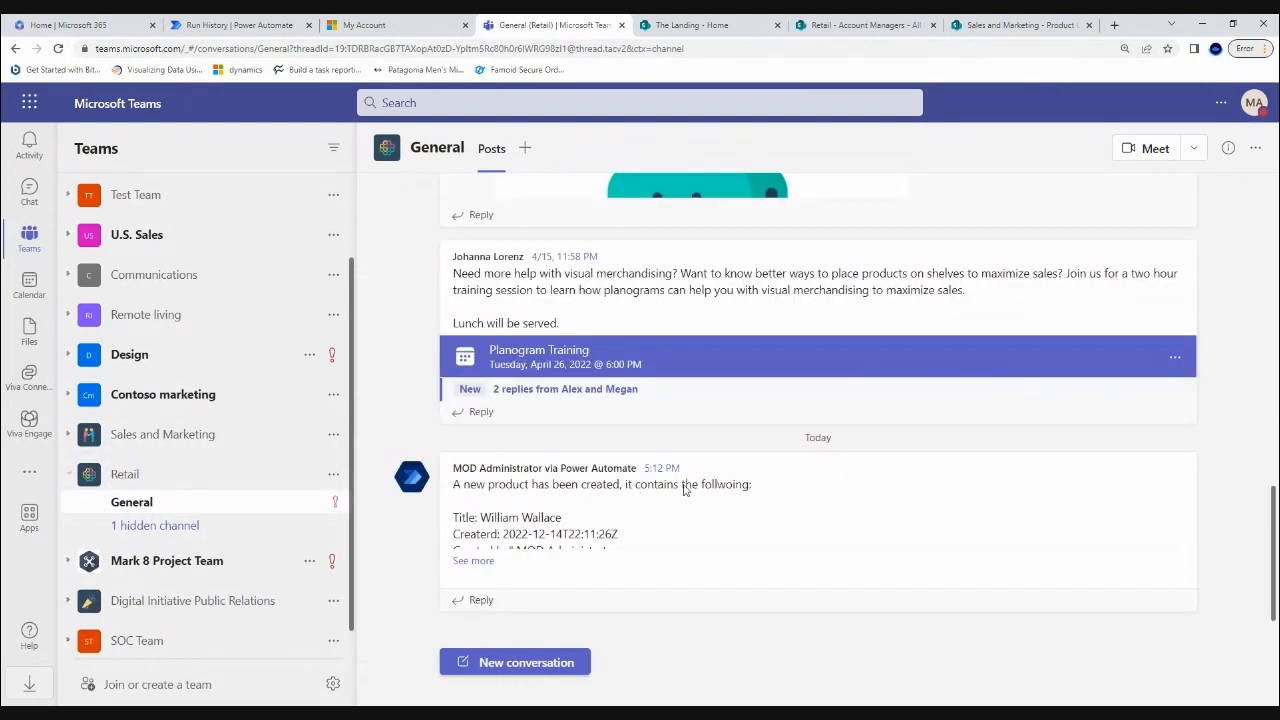
pyautogui.click(472, 561)
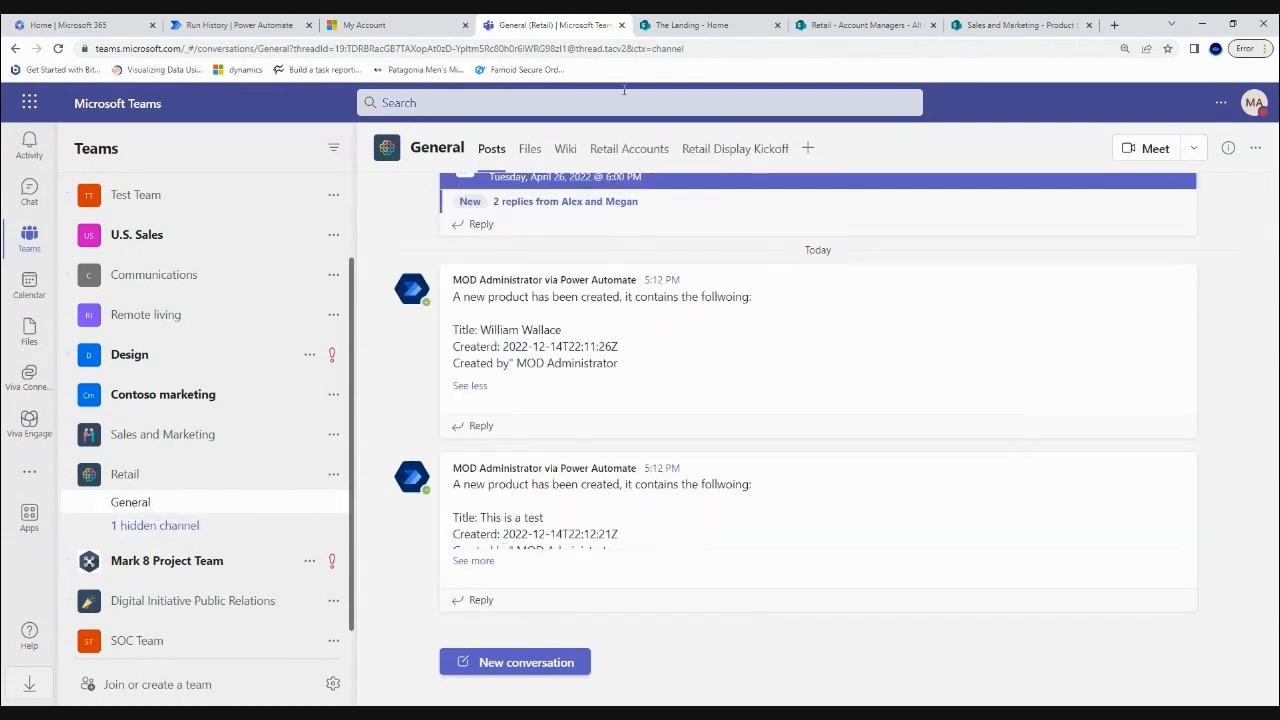
# Check the items in the Account Managers list against the flow's run history in Power Automate.
pyautogui.click(690, 25)
pyautogui.click(862, 25)
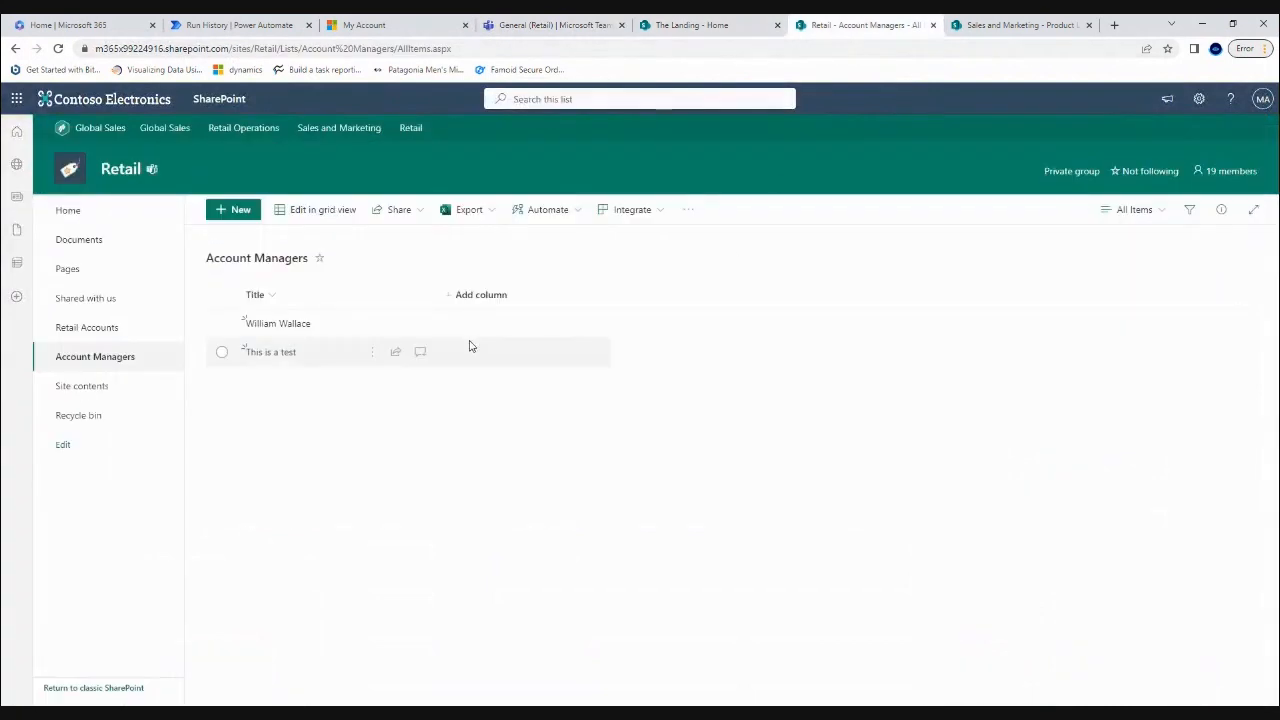
pyautogui.click(235, 25)
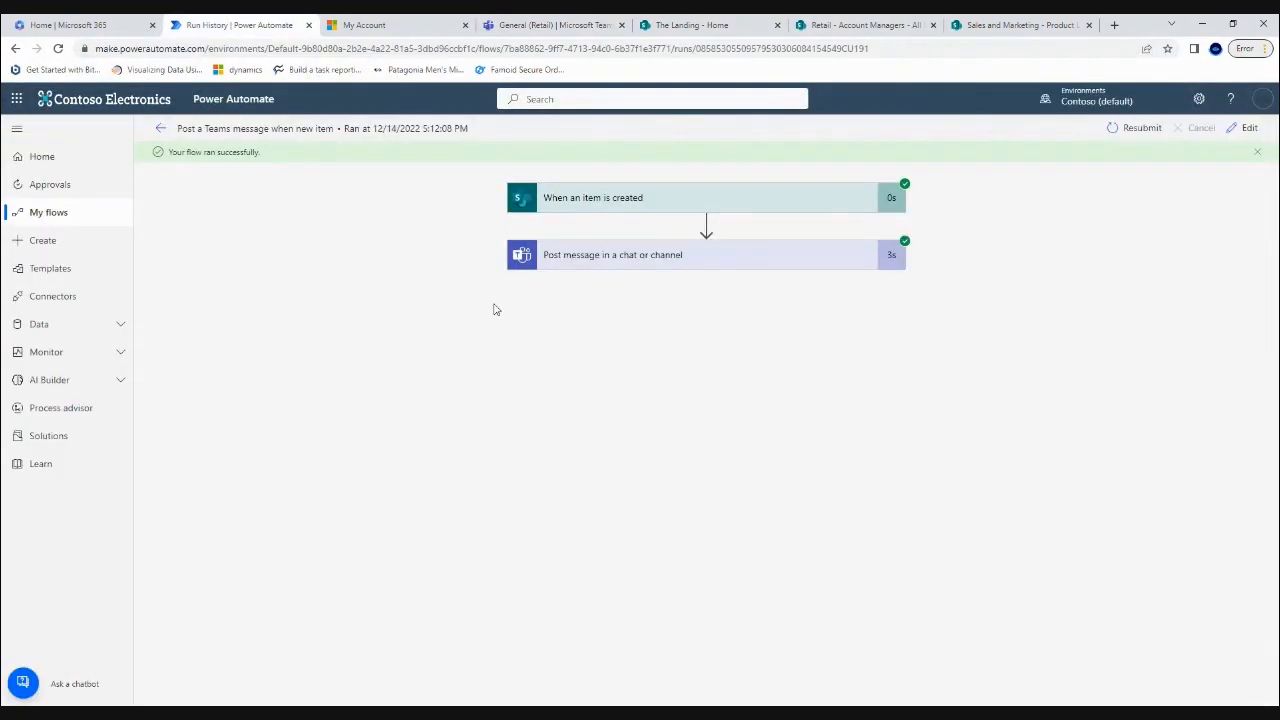
pyautogui.click(160, 133)
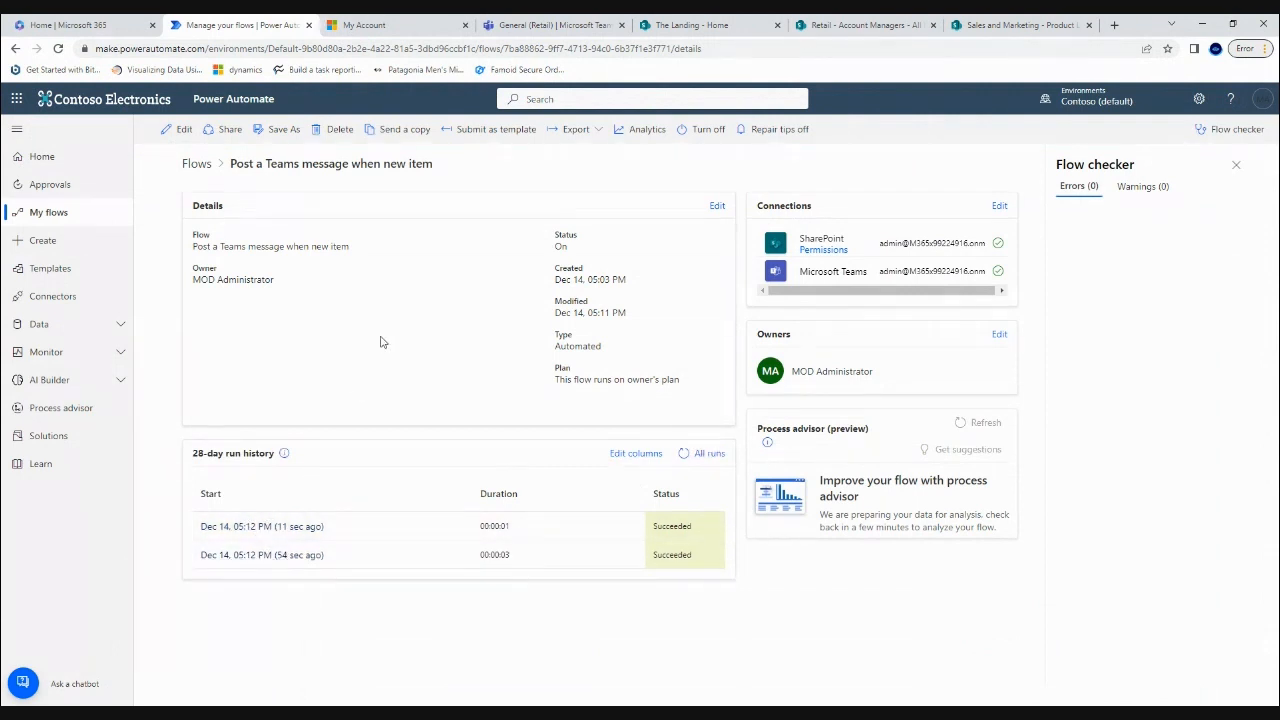
# Return to the Retail team's General channel in Teams and expand the "This is a test" post to read its details.
pyautogui.click(555, 25)
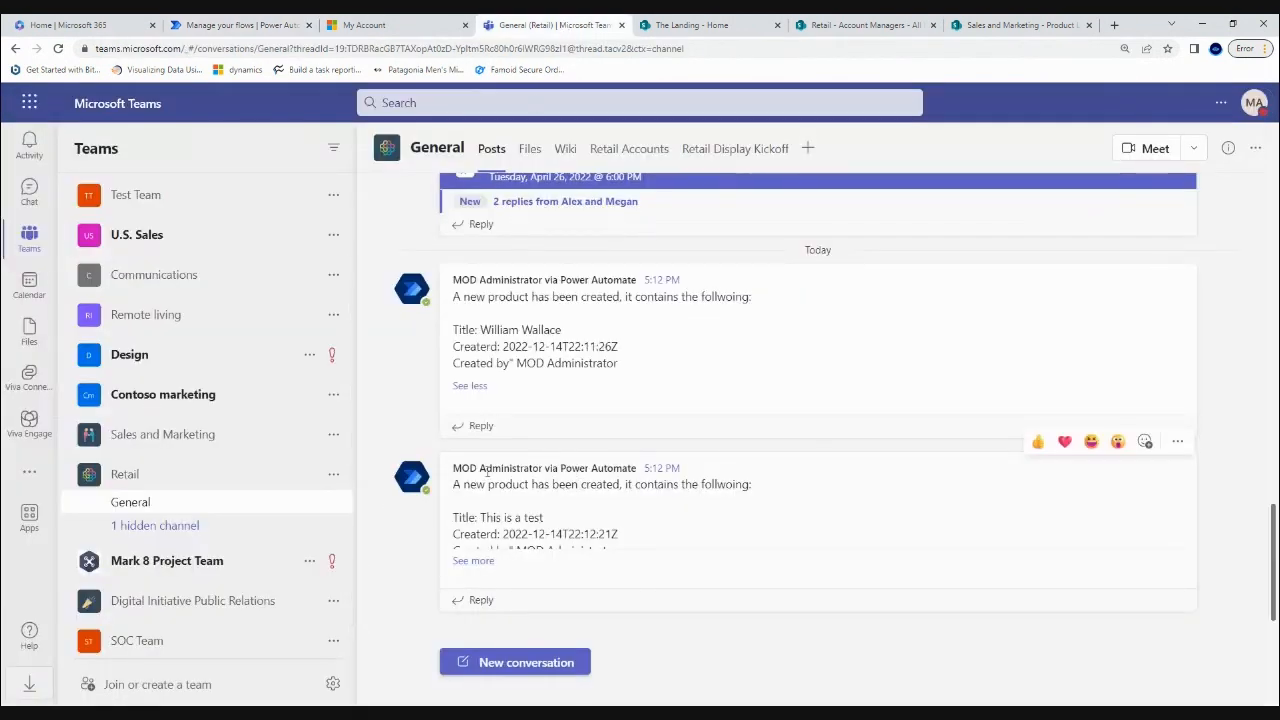
pyautogui.click(474, 562)
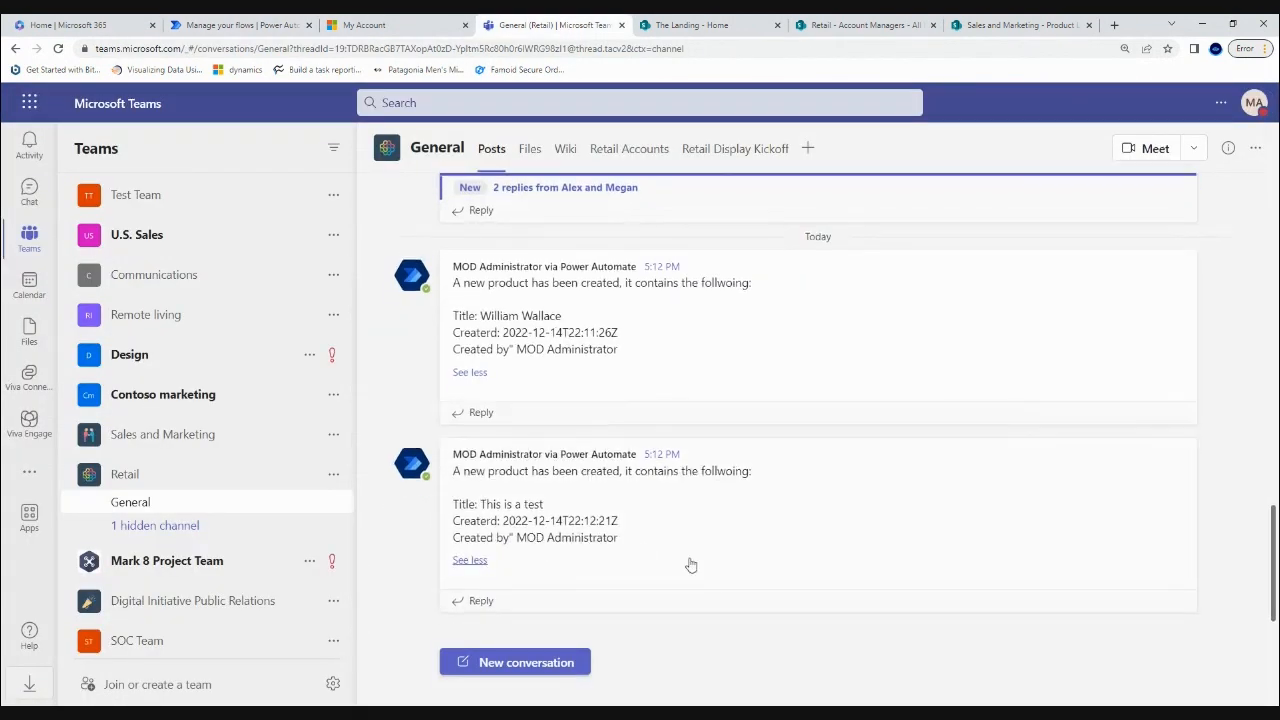